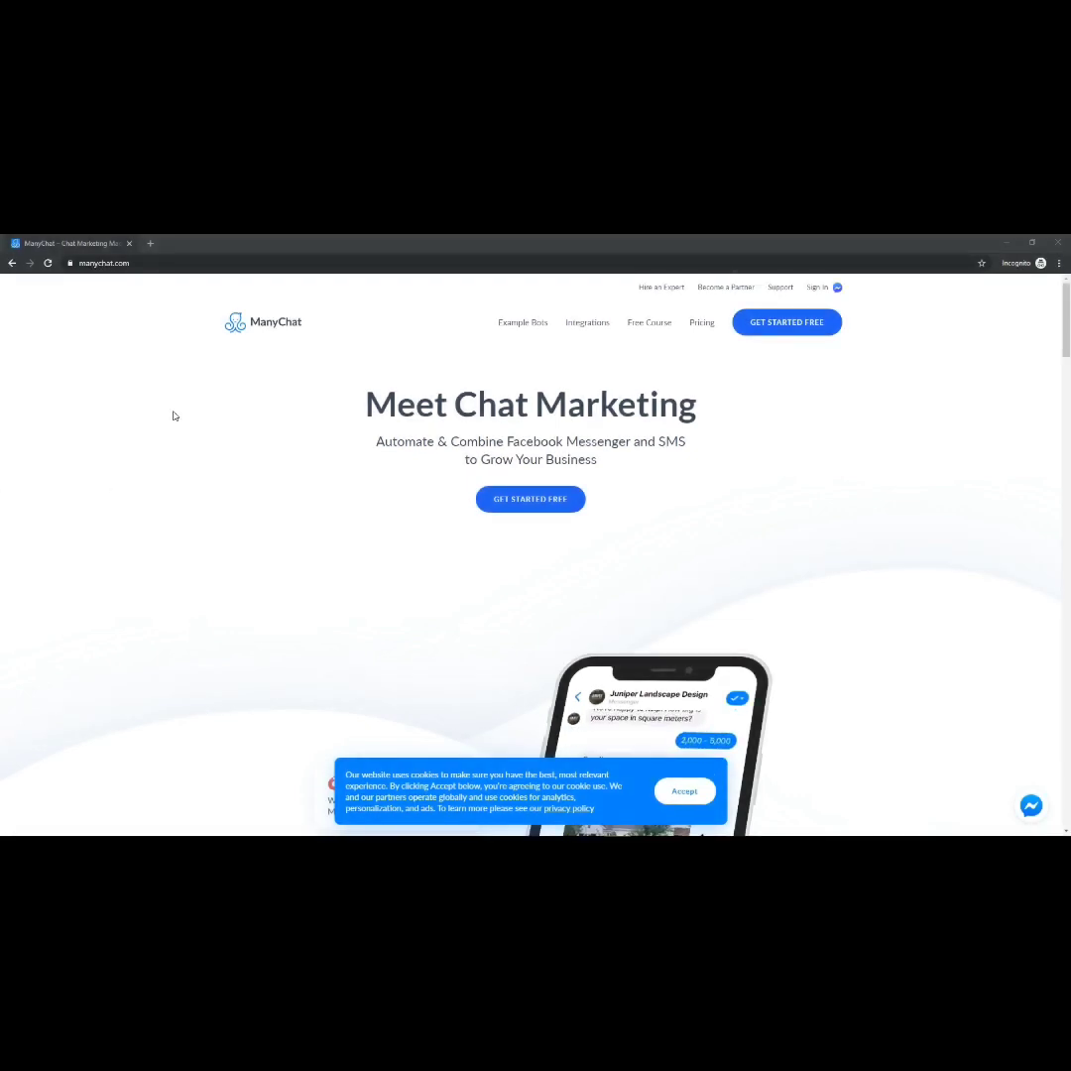
- Start the free ManyChat sign-up, agreeing to the Terms of Service and Privacy Policy, and open the Facebook sign-in
{"action": "left_click", "coordinate": [165, 263]}
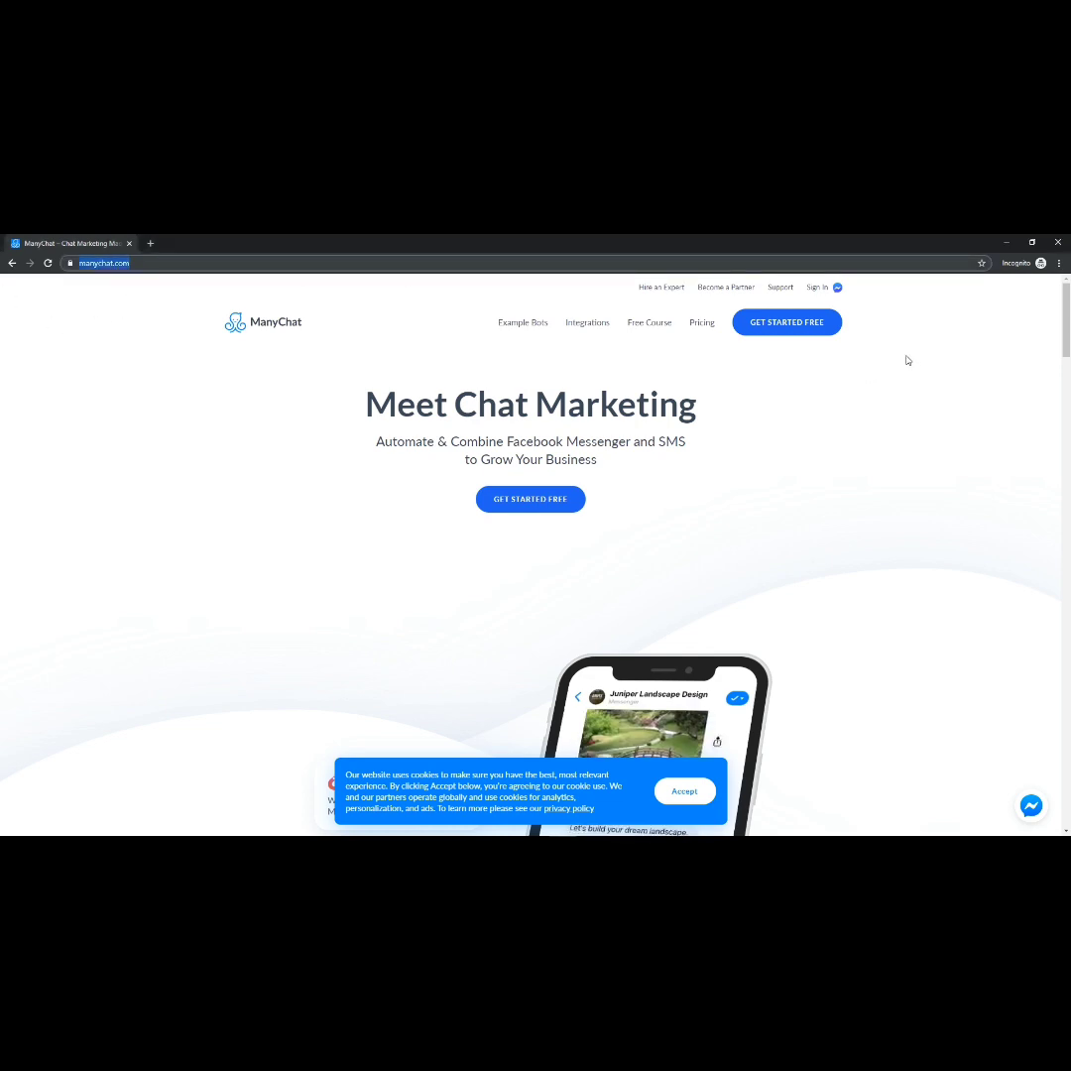
{"action": "left_click", "coordinate": [811, 335]}
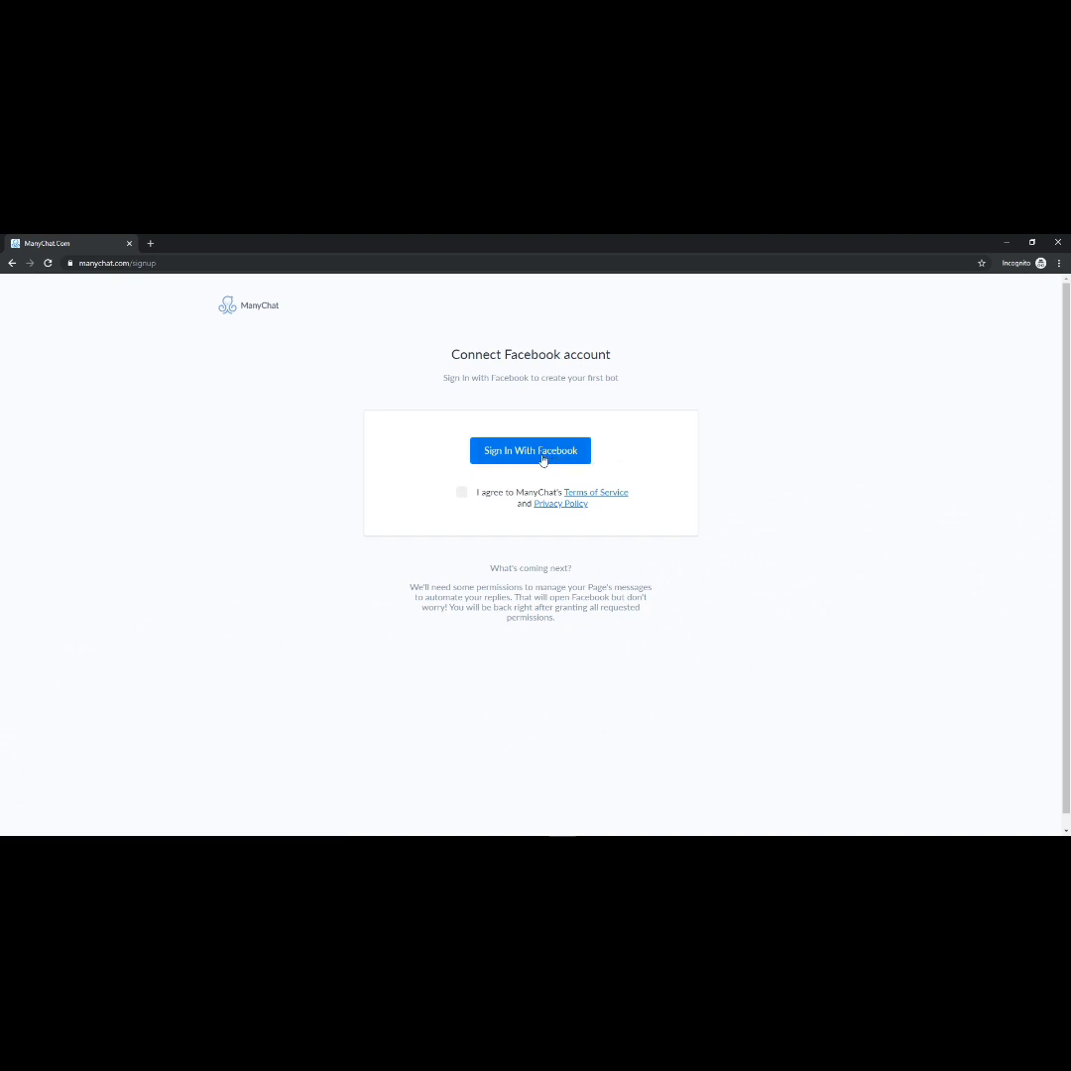
{"action": "left_click", "coordinate": [462, 494]}
{"action": "left_click", "coordinate": [499, 451]}
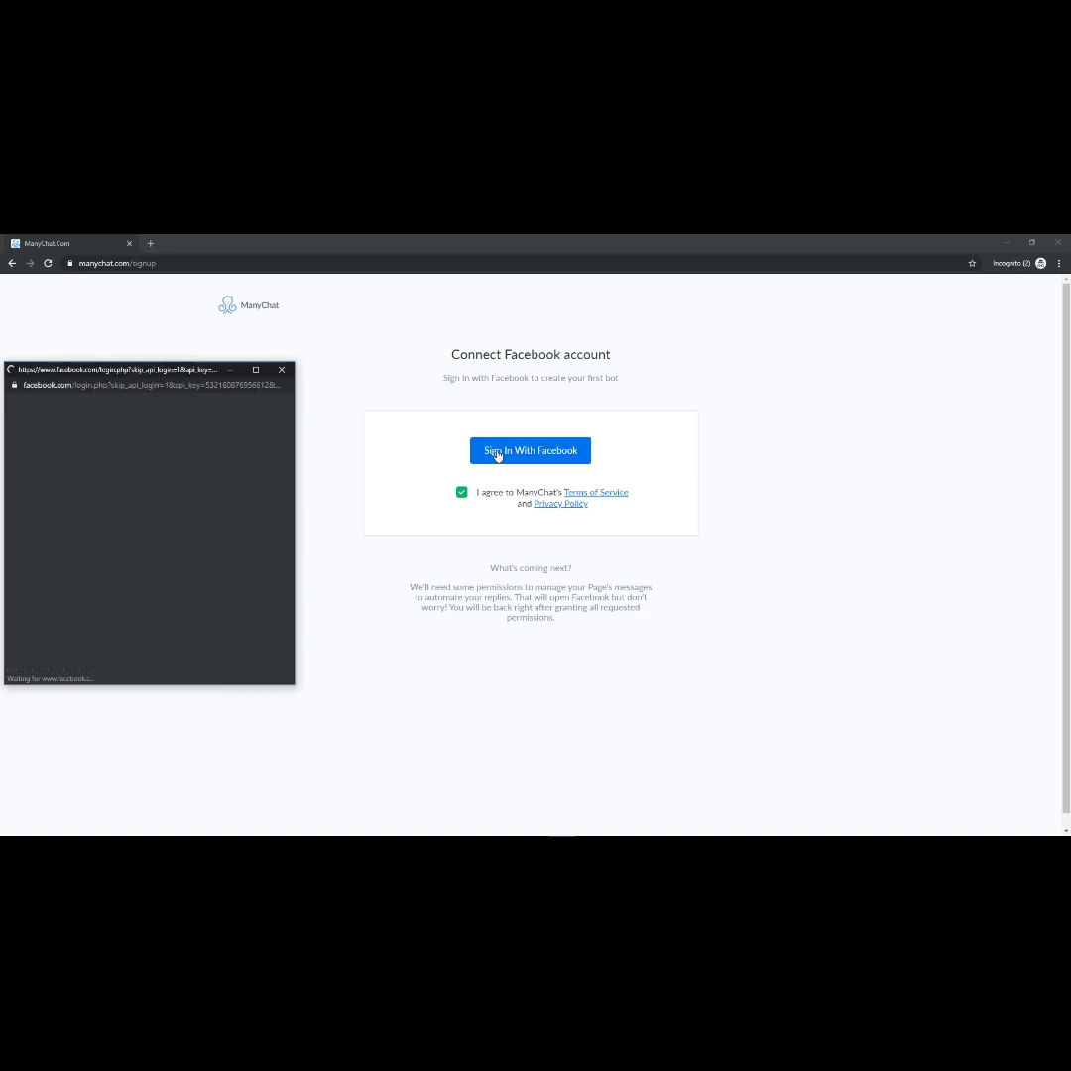
{"action": "left_click_drag", "start_coordinate": [191, 369], "coordinate": [337, 365]}
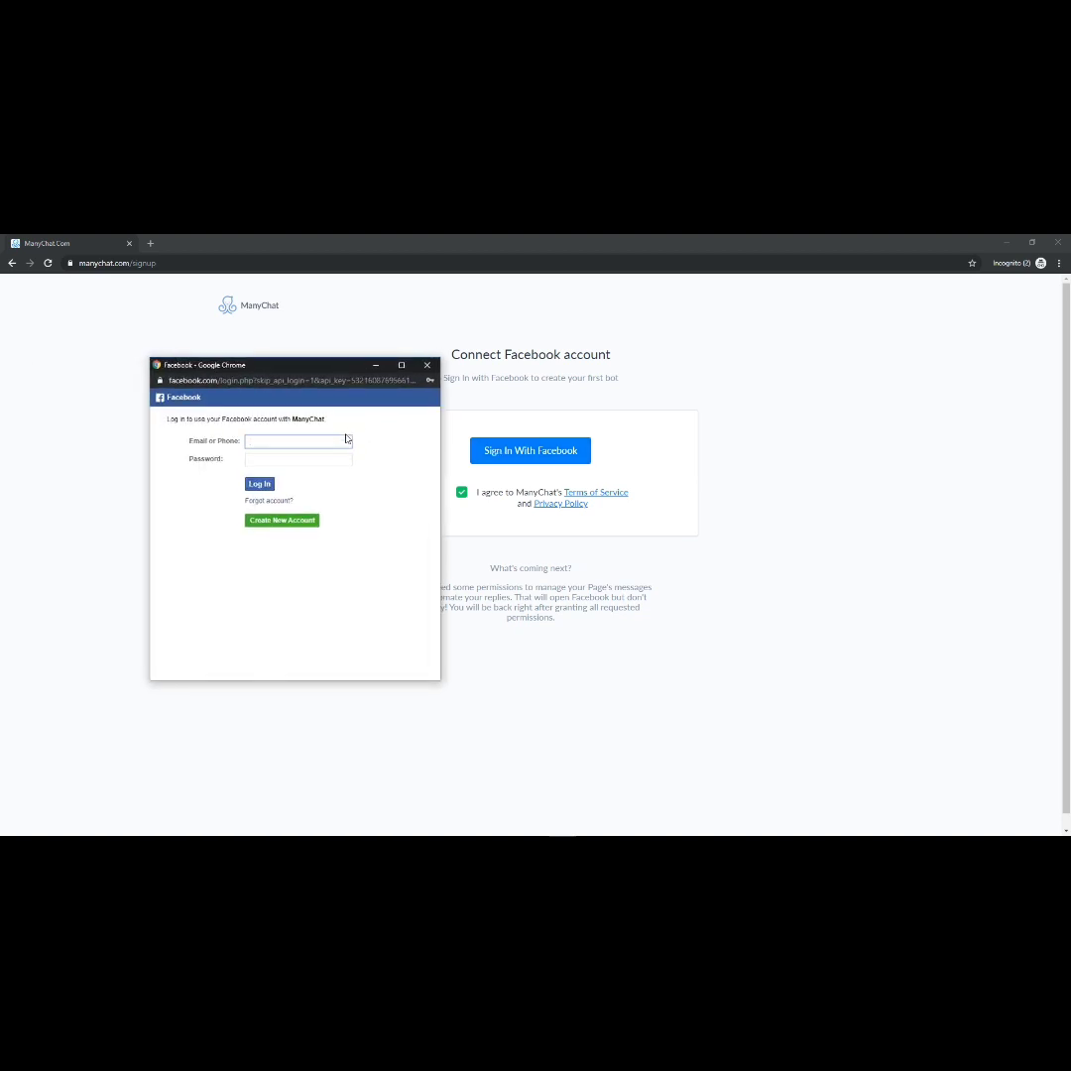
- Switch to the browser window with the Fields N Forms dashboard and look through its connected channels and bot stats
{"action": "mouse_move", "coordinate": [562, 827]}
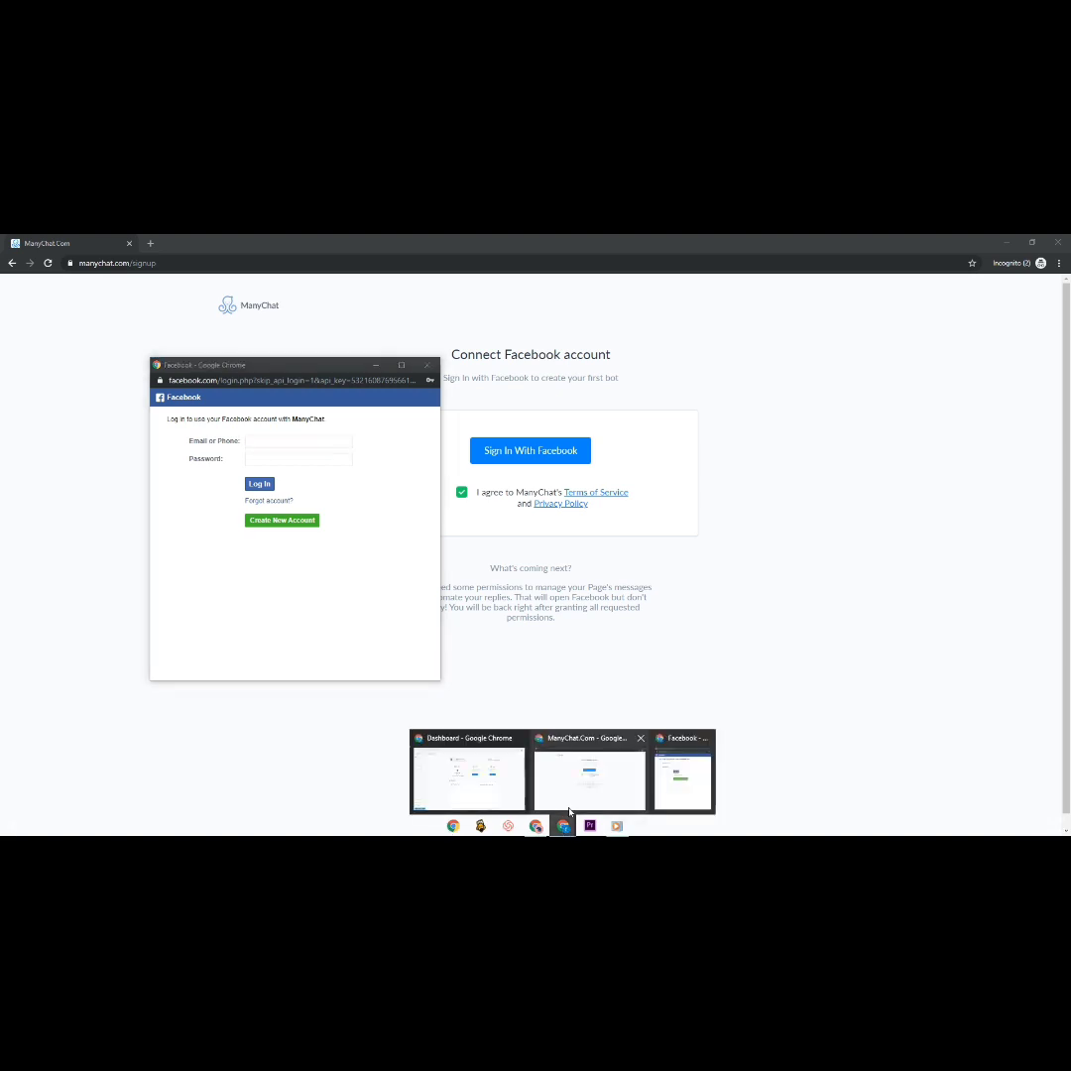
{"action": "left_click", "coordinate": [500, 799]}
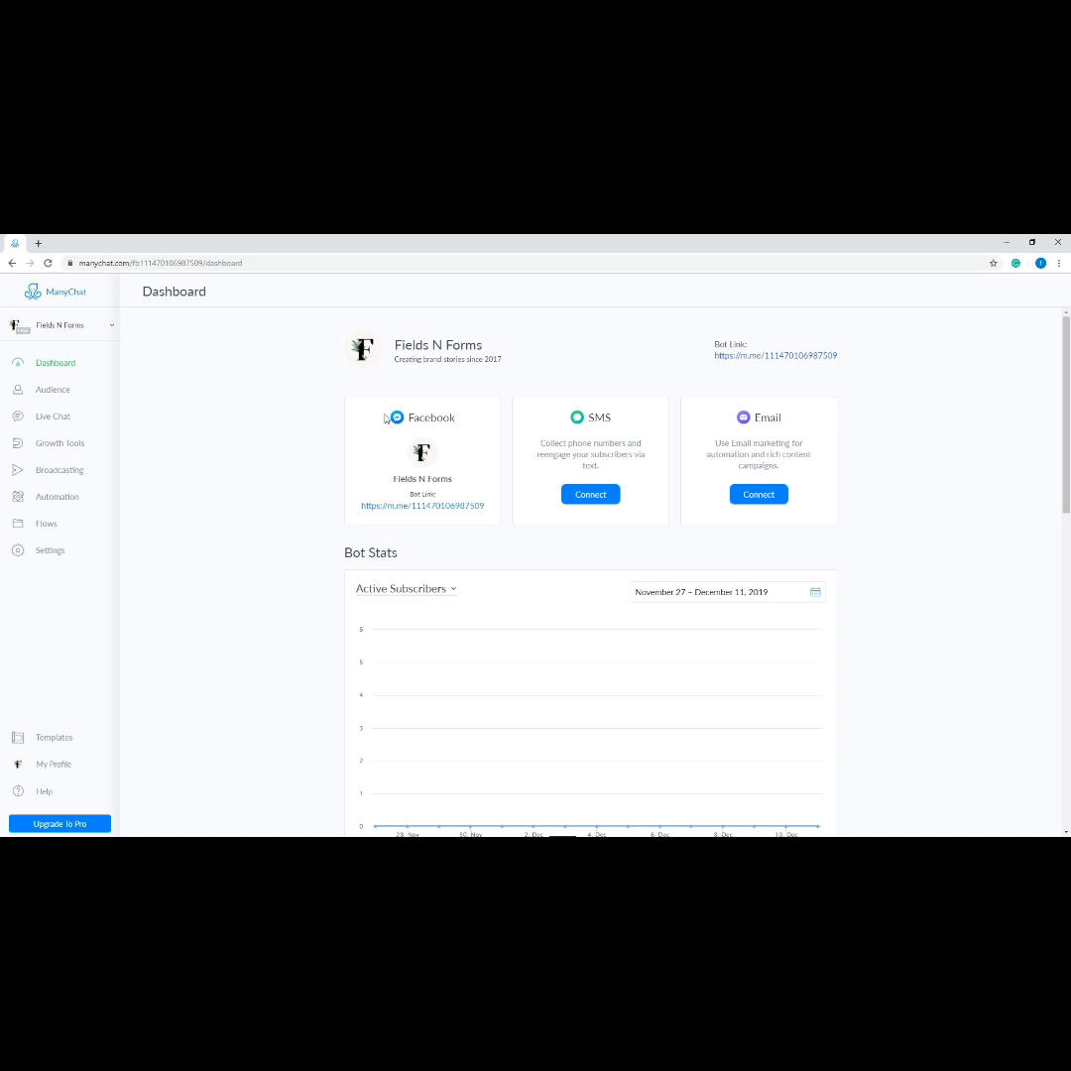
{"action": "scroll", "coordinate": [882, 486], "scroll_direction": "down", "scroll_amount": 2}
{"action": "scroll", "coordinate": [881, 485], "scroll_direction": "down", "scroll_amount": 3}
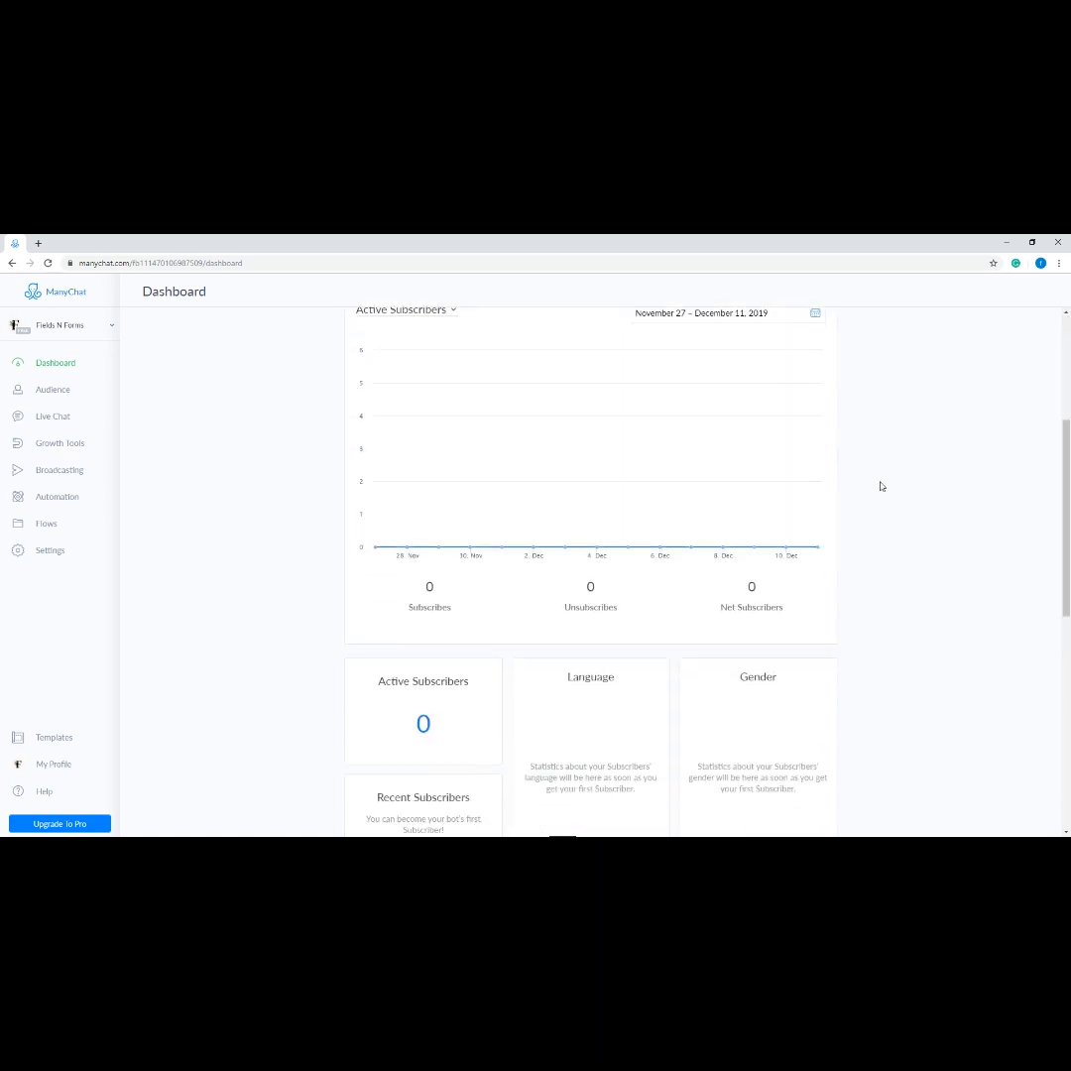
{"action": "scroll", "coordinate": [882, 486], "scroll_direction": "up", "scroll_amount": 5}
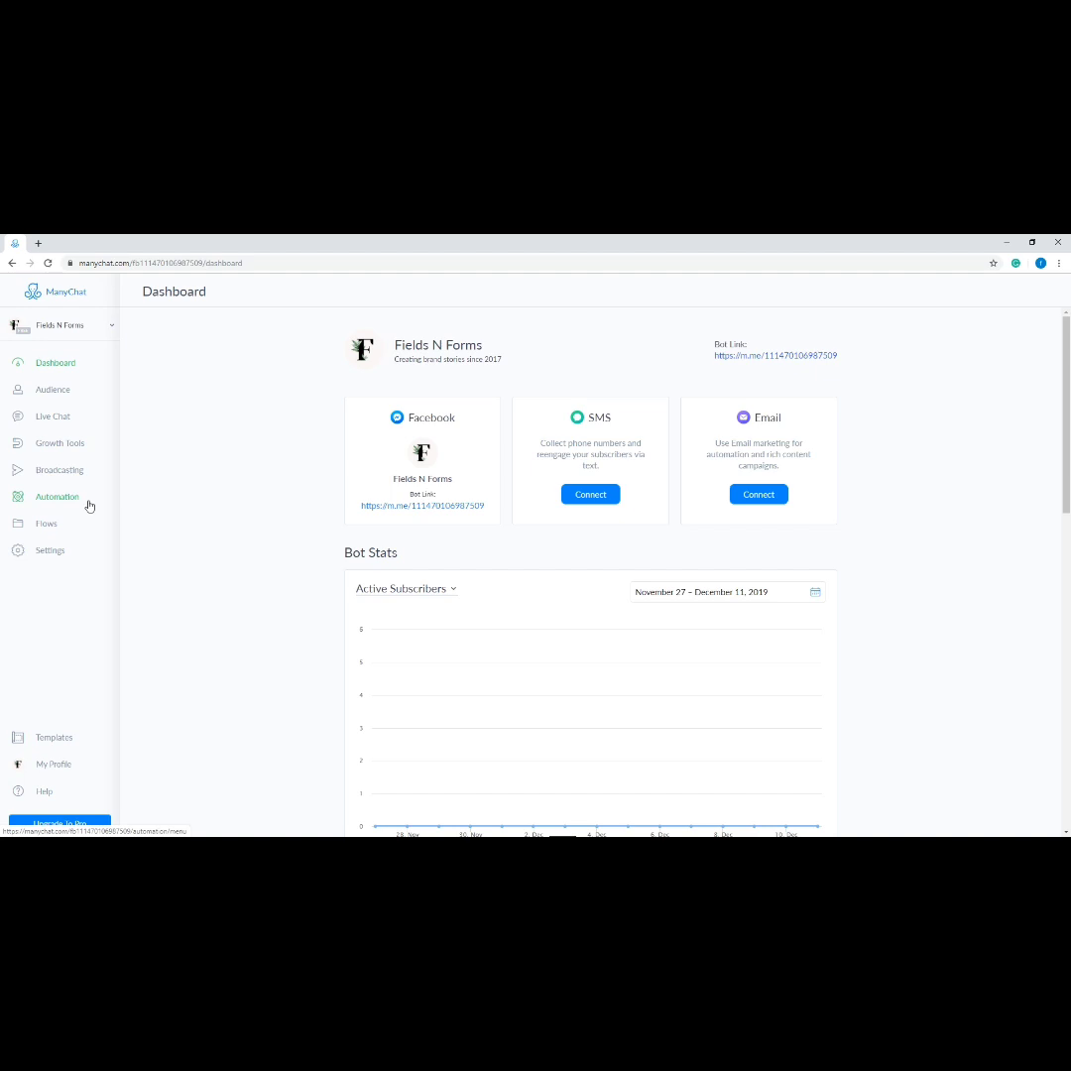
- Save the bot's greeting text in the general bot settings and preview how it looks in Messenger
{"action": "left_click", "coordinate": [50, 551]}
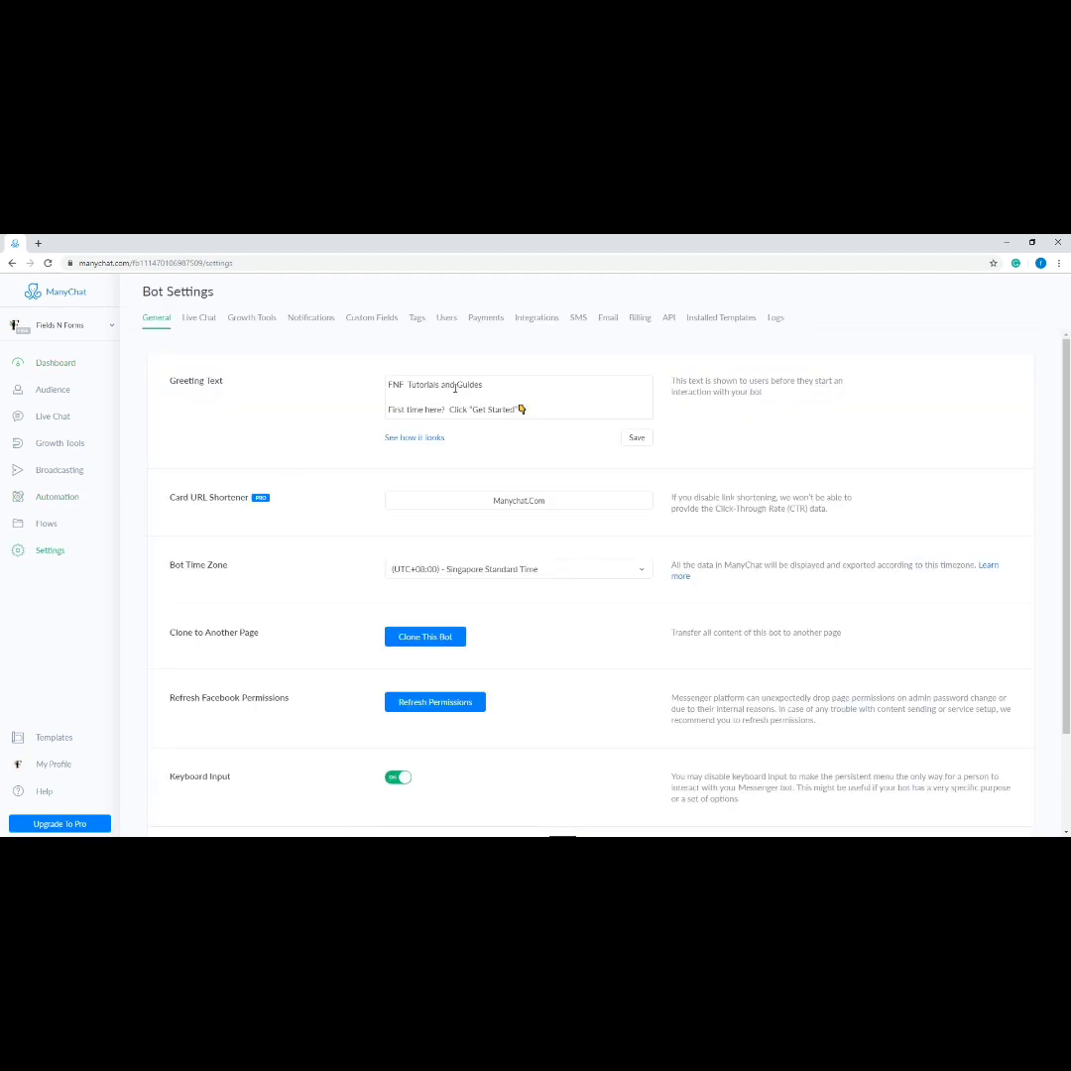
{"action": "left_click", "coordinate": [495, 385]}
{"action": "left_click_drag", "start_coordinate": [495, 385], "coordinate": [359, 384]}
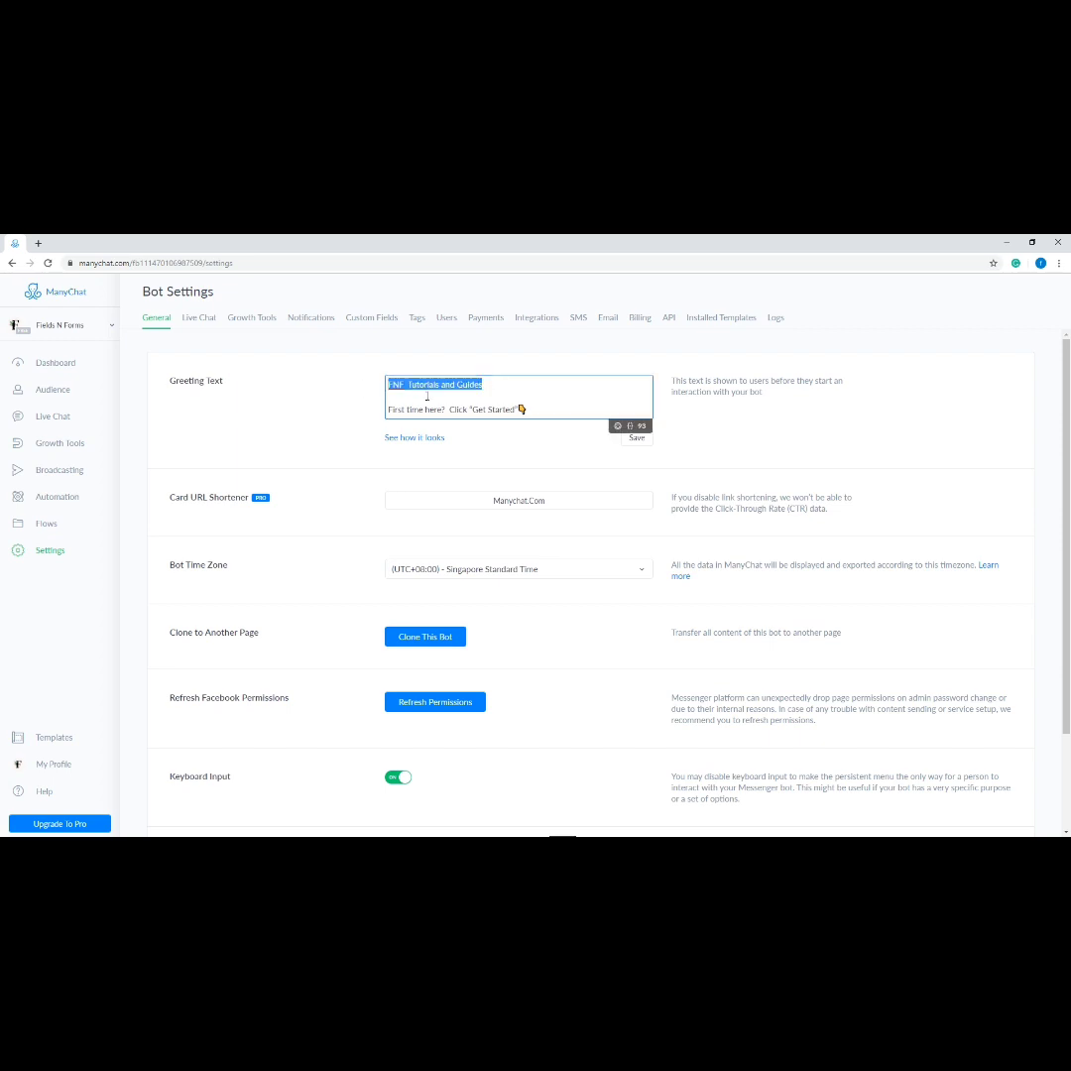
{"action": "left_click_drag", "start_coordinate": [527, 409], "coordinate": [389, 383]}
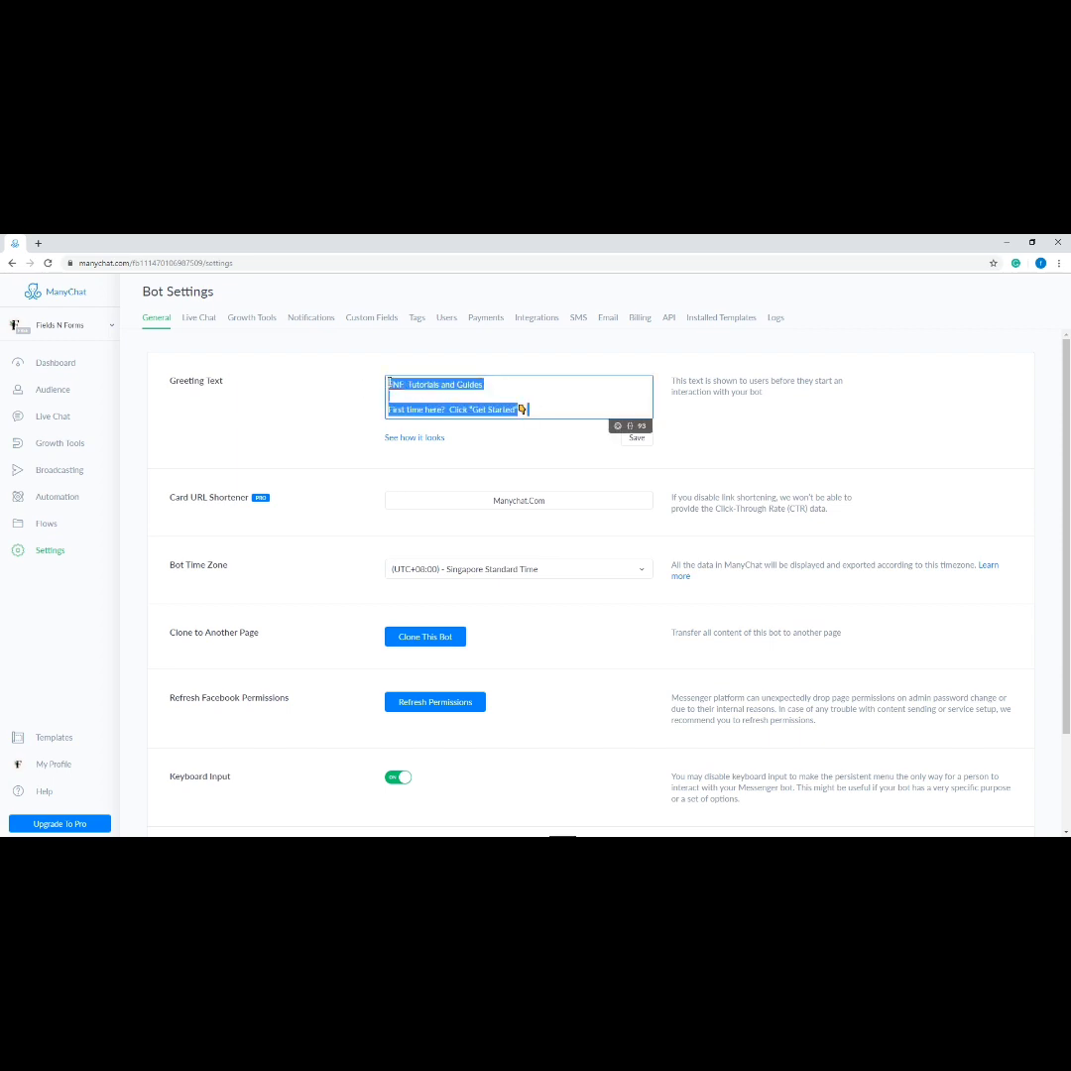
{"action": "left_click", "coordinate": [495, 442]}
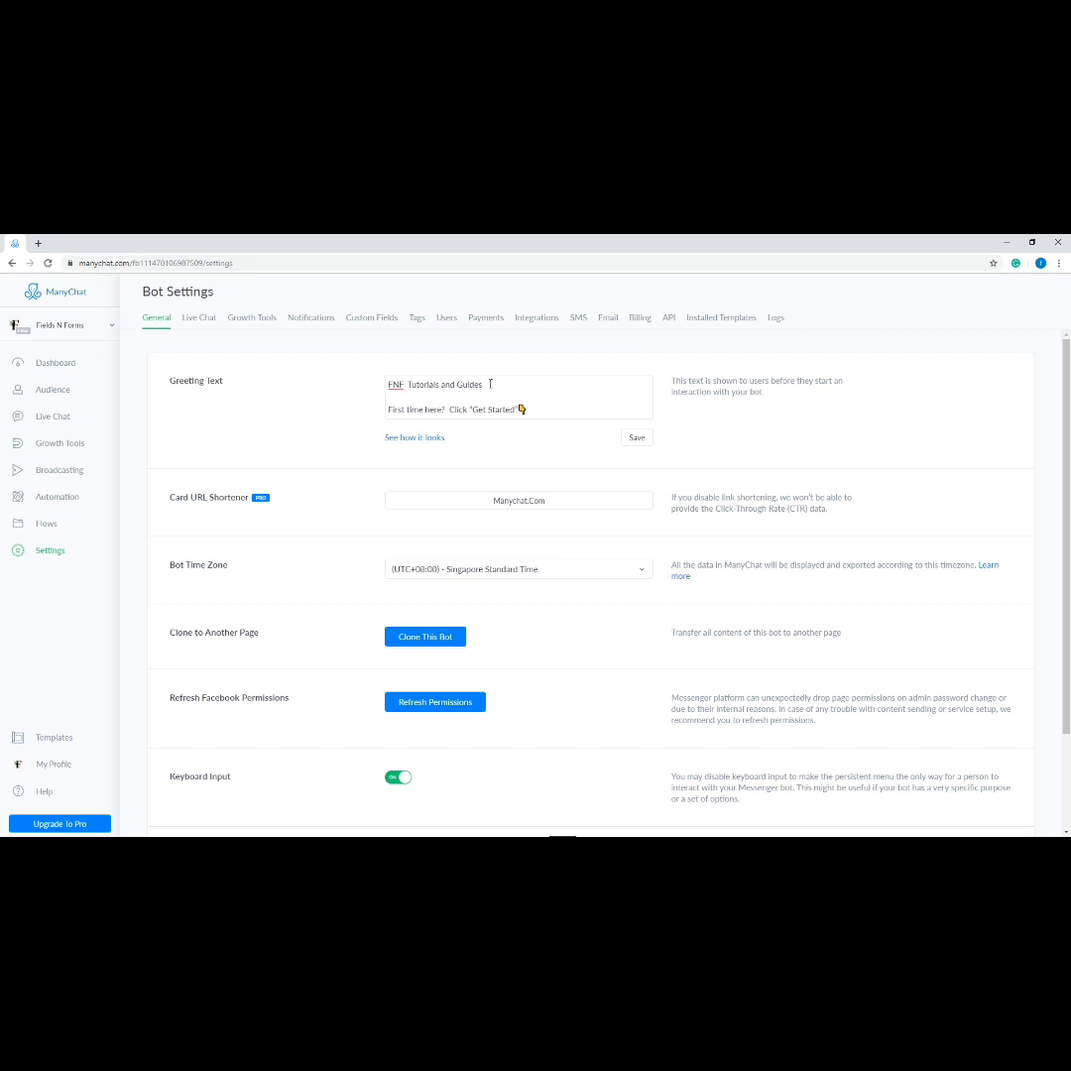
{"action": "left_click", "coordinate": [639, 440]}
{"action": "left_click", "coordinate": [406, 441]}
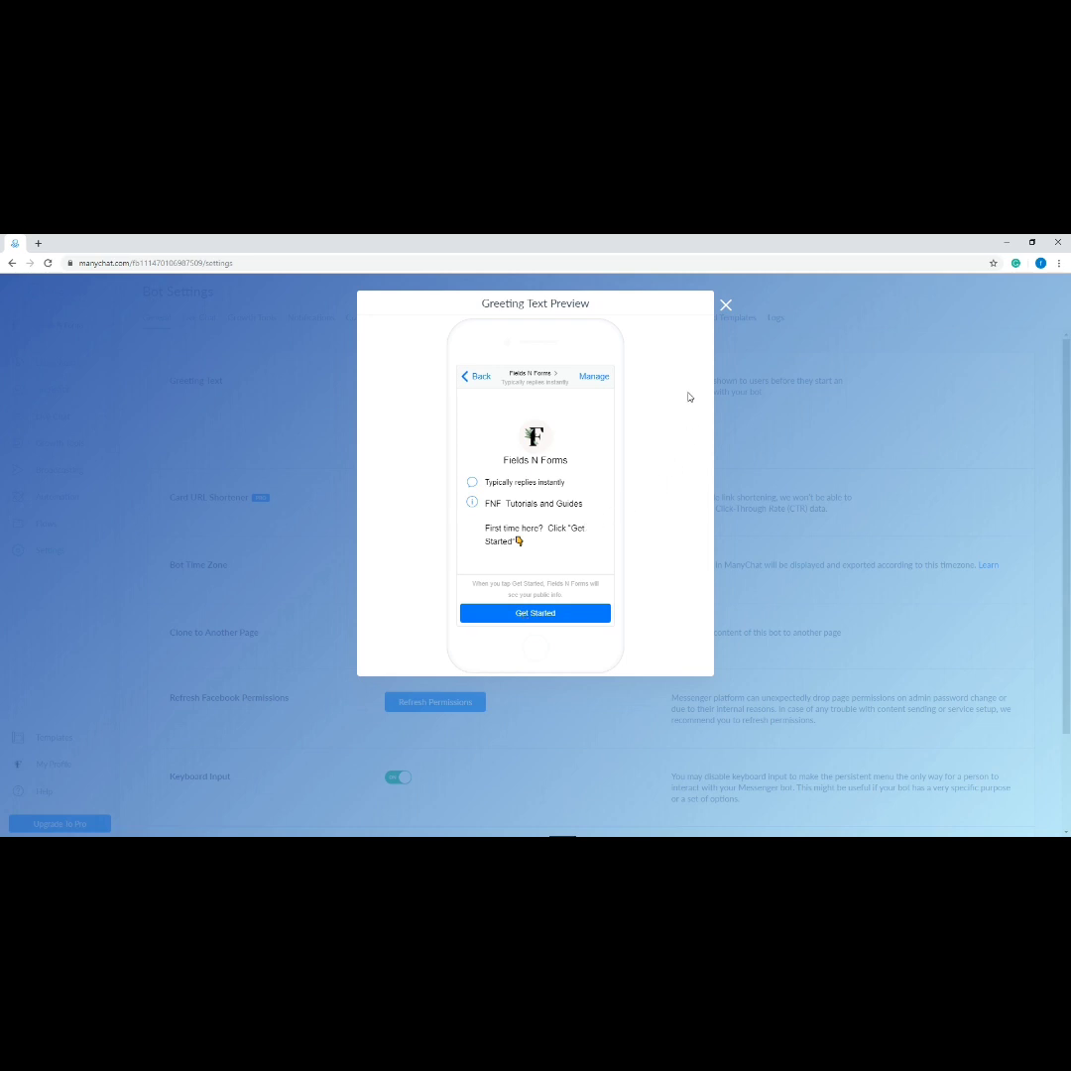
{"action": "left_click", "coordinate": [726, 305]}
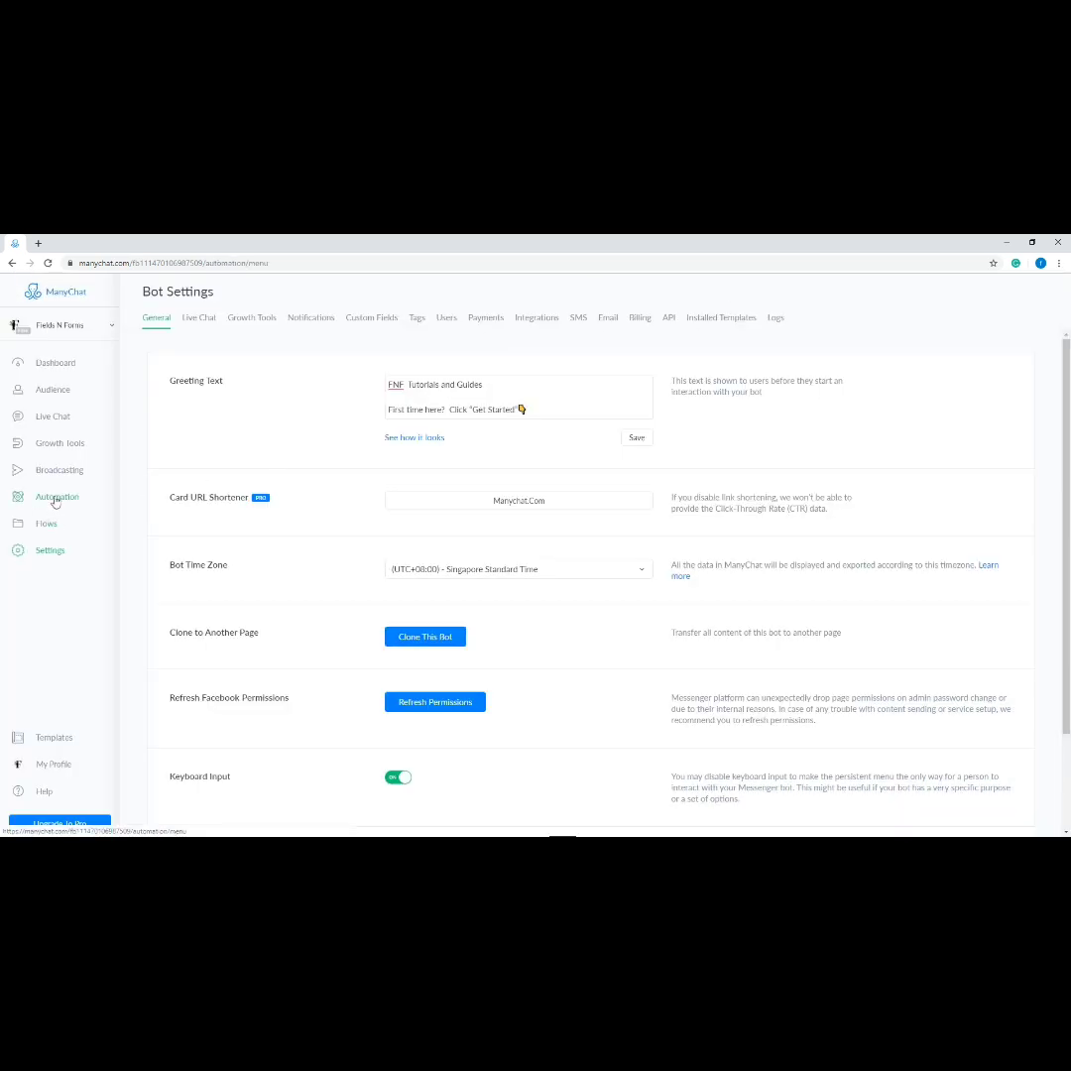
- Open the Welcome Message automation for editing and check its additional flow options
{"action": "left_click", "coordinate": [56, 499]}
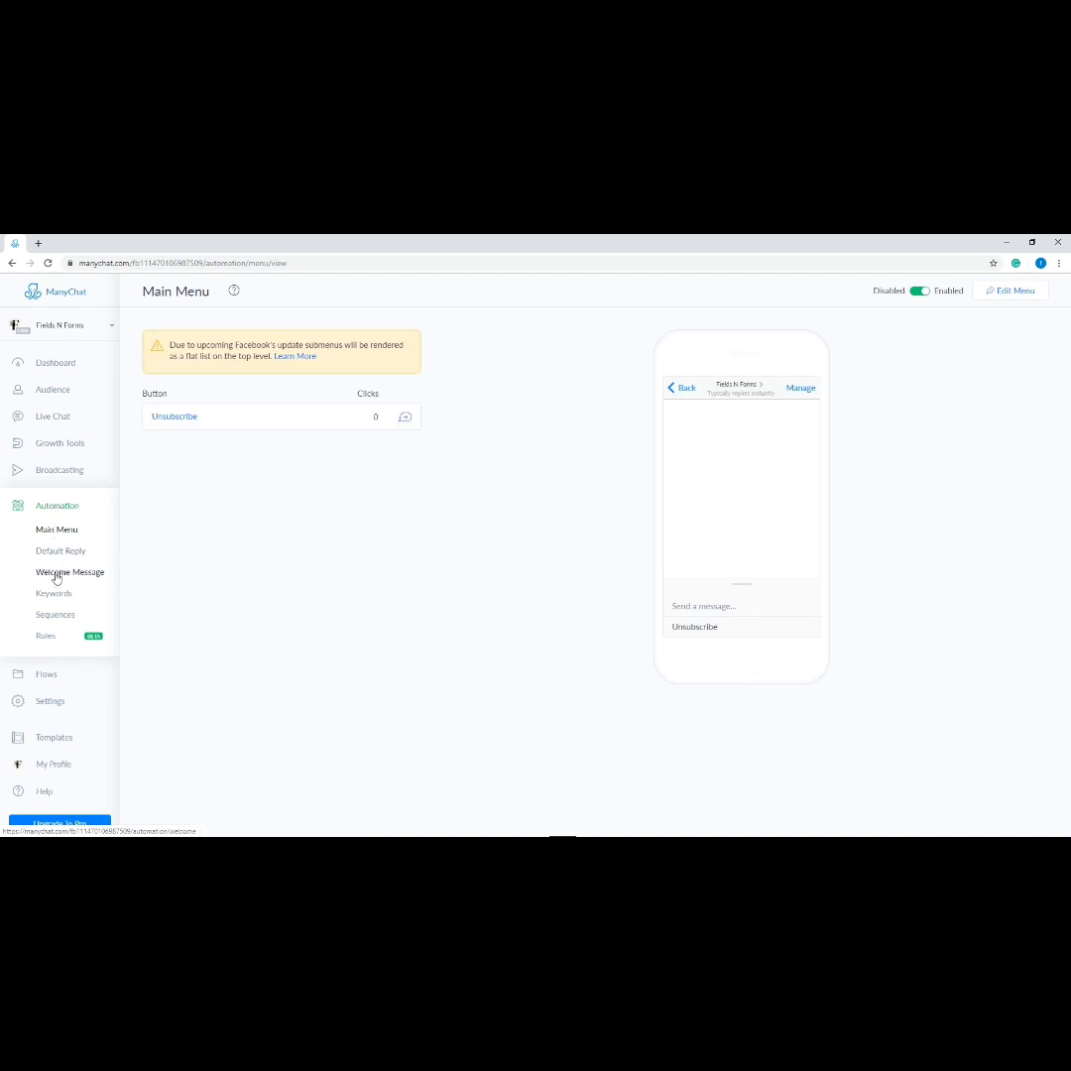
{"action": "left_click", "coordinate": [57, 575]}
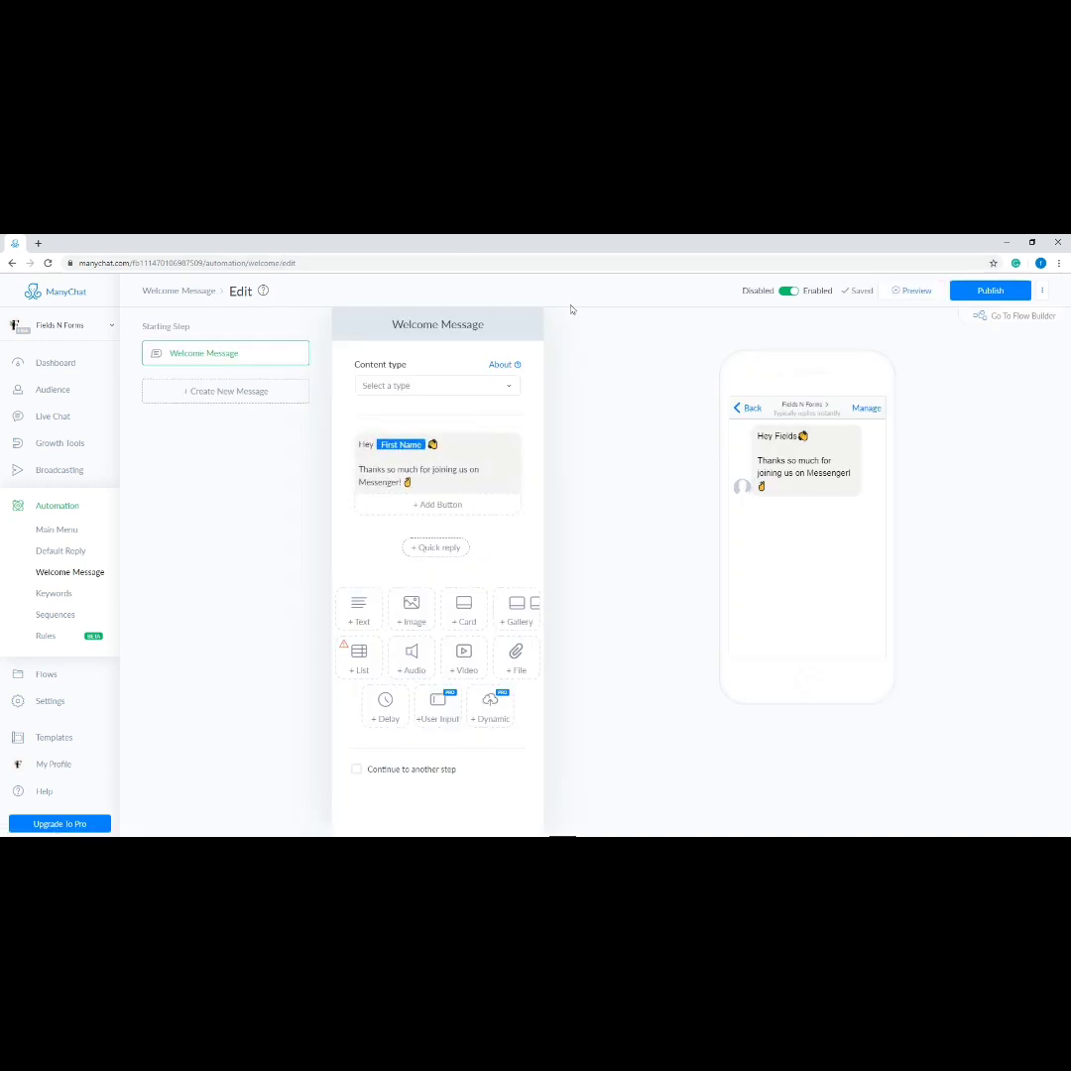
{"action": "left_click", "coordinate": [1042, 296]}
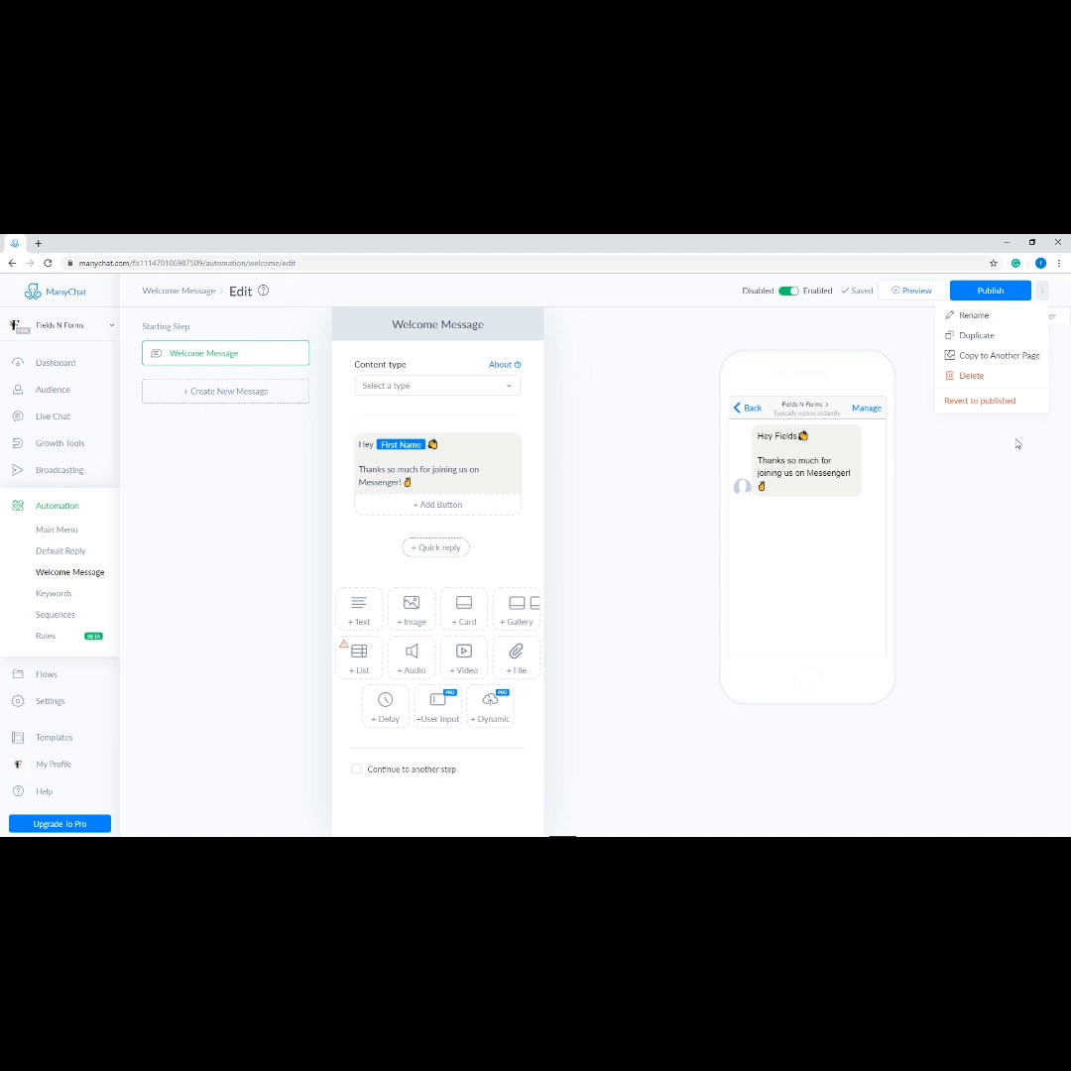
{"action": "left_click", "coordinate": [1012, 442]}
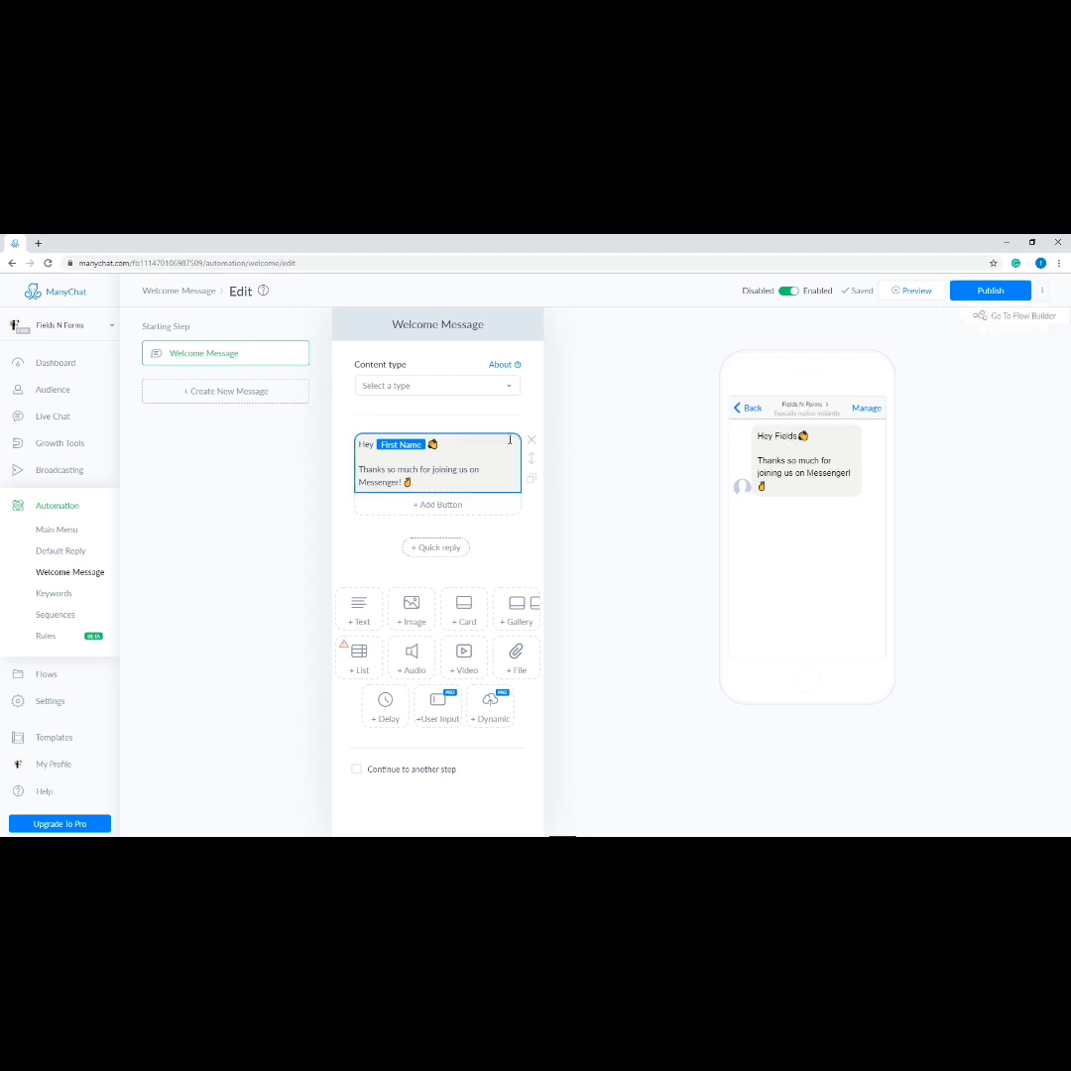
- Replace the welcome message's first line with "Hey" followed by the First Name variable
{"action": "left_click", "coordinate": [442, 447]}
{"action": "left_click_drag", "start_coordinate": [442, 446], "coordinate": [326, 449]}
{"action": "key", "text": "BackSpace"}
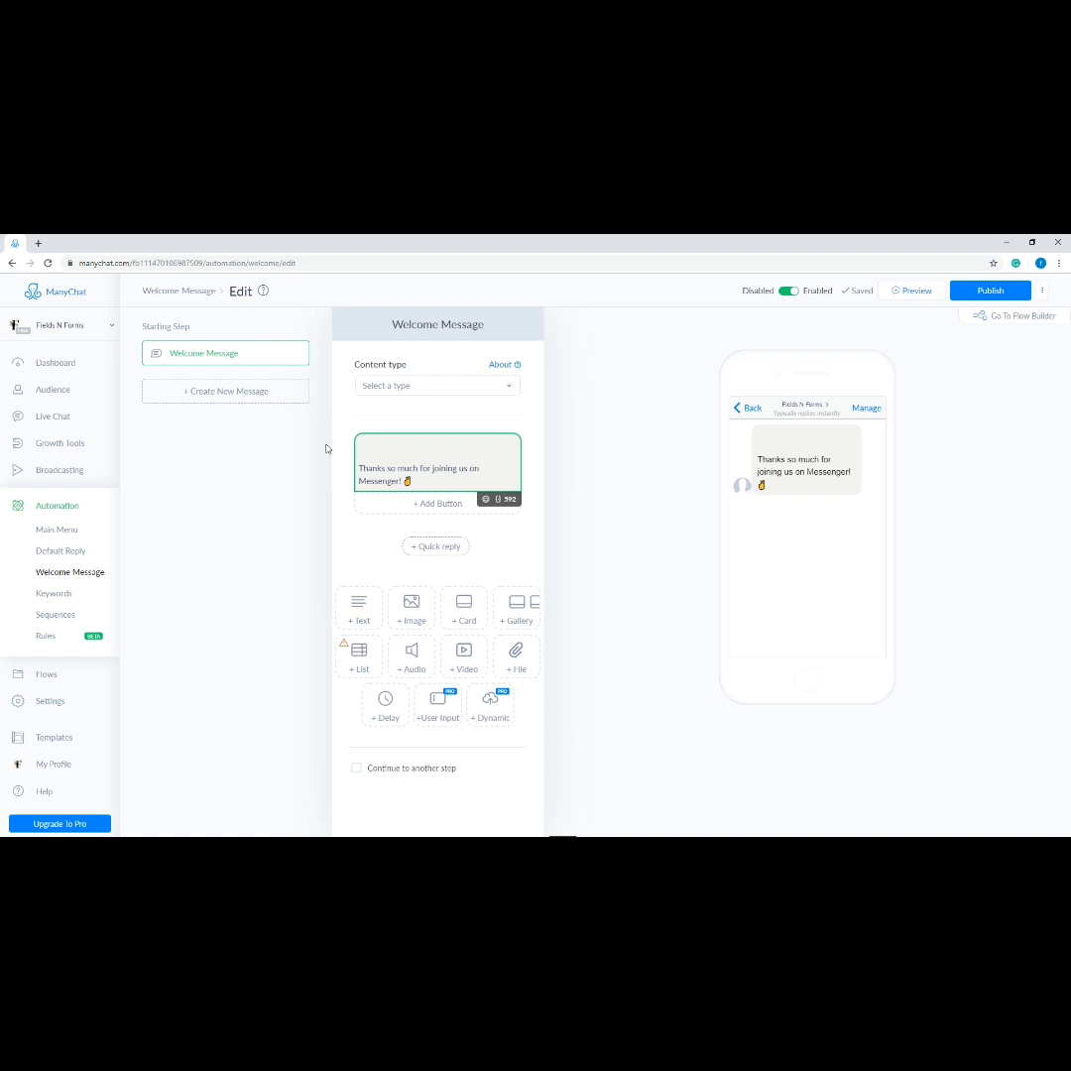
{"action": "type", "text": "Hey"}
{"action": "left_click", "coordinate": [498, 501]}
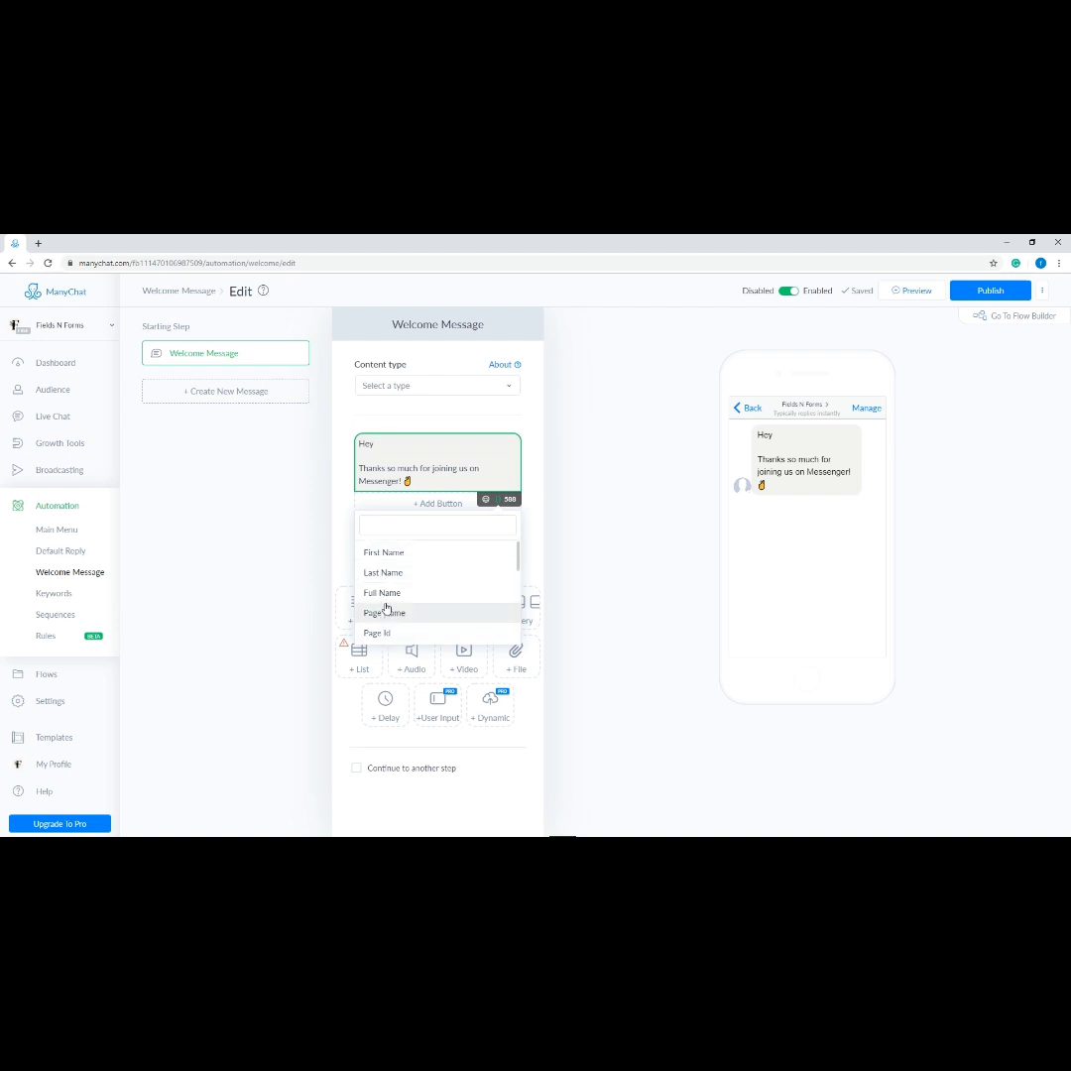
{"action": "left_click", "coordinate": [387, 553]}
{"action": "left_click", "coordinate": [390, 447]}
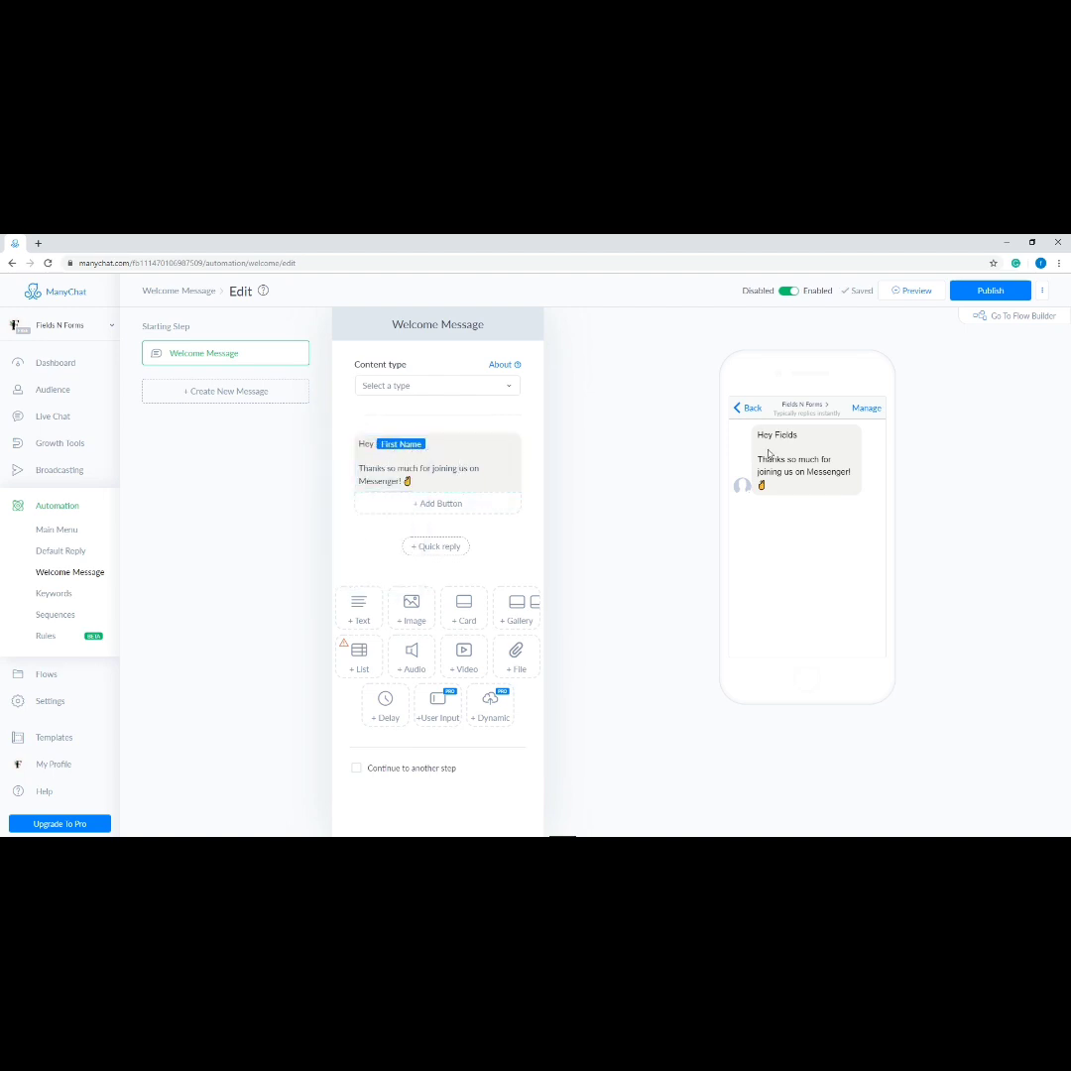
- Add the first frequently used hand emoji after the First Name variable and publish the welcome message
{"action": "mouse_move", "coordinate": [789, 433]}
{"action": "left_click", "coordinate": [423, 444]}
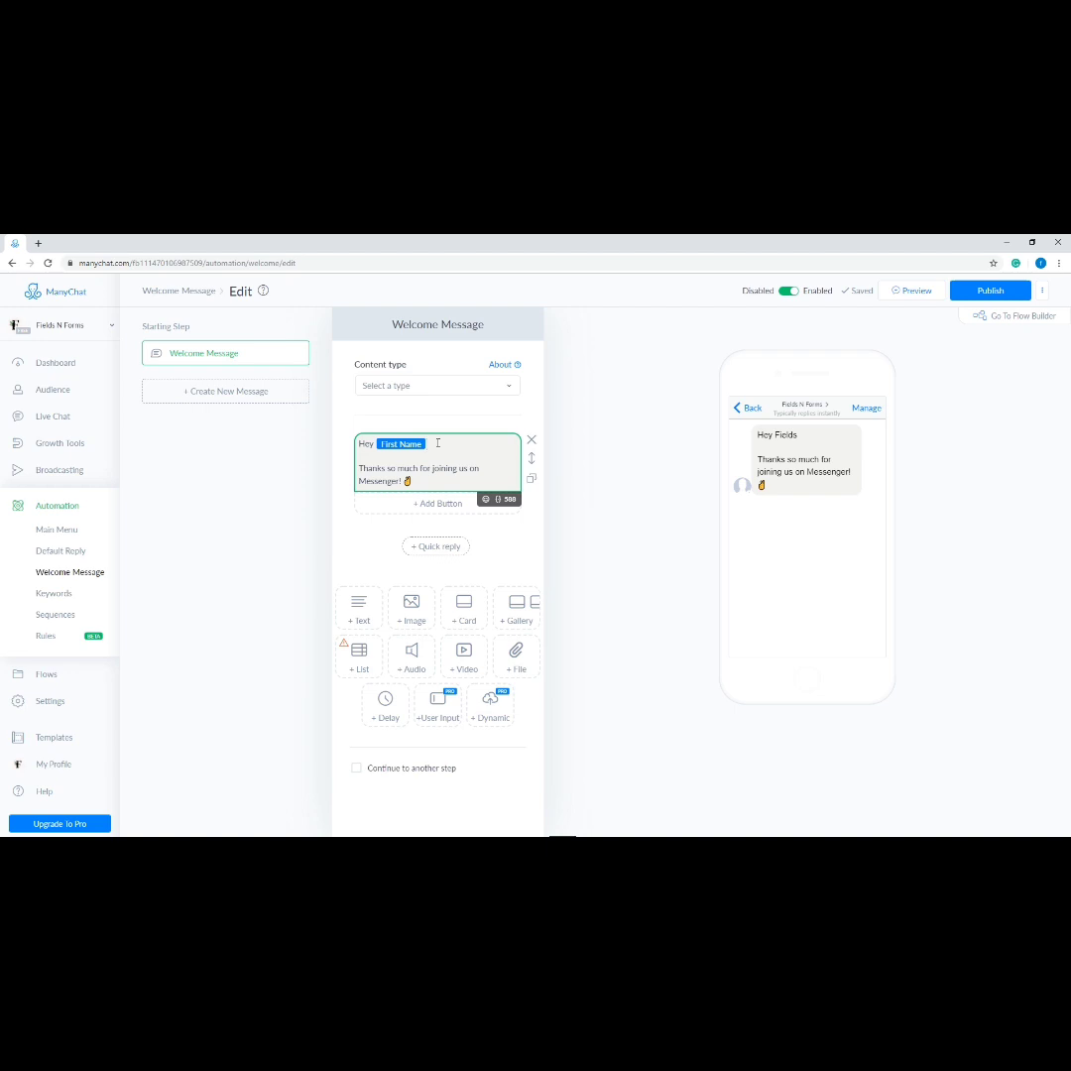
{"action": "left_click", "coordinate": [486, 504]}
{"action": "left_click", "coordinate": [371, 587]}
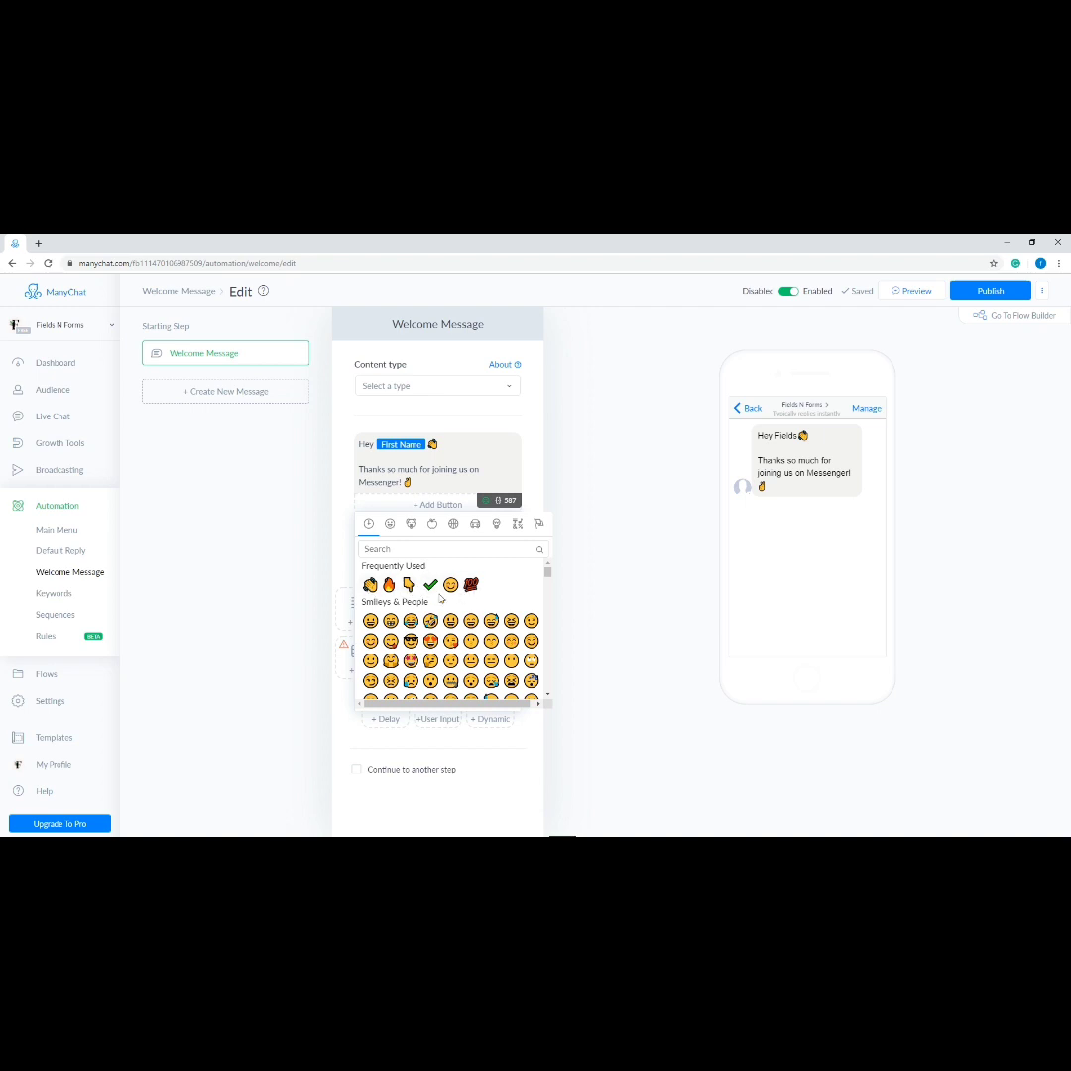
{"action": "left_click", "coordinate": [571, 489]}
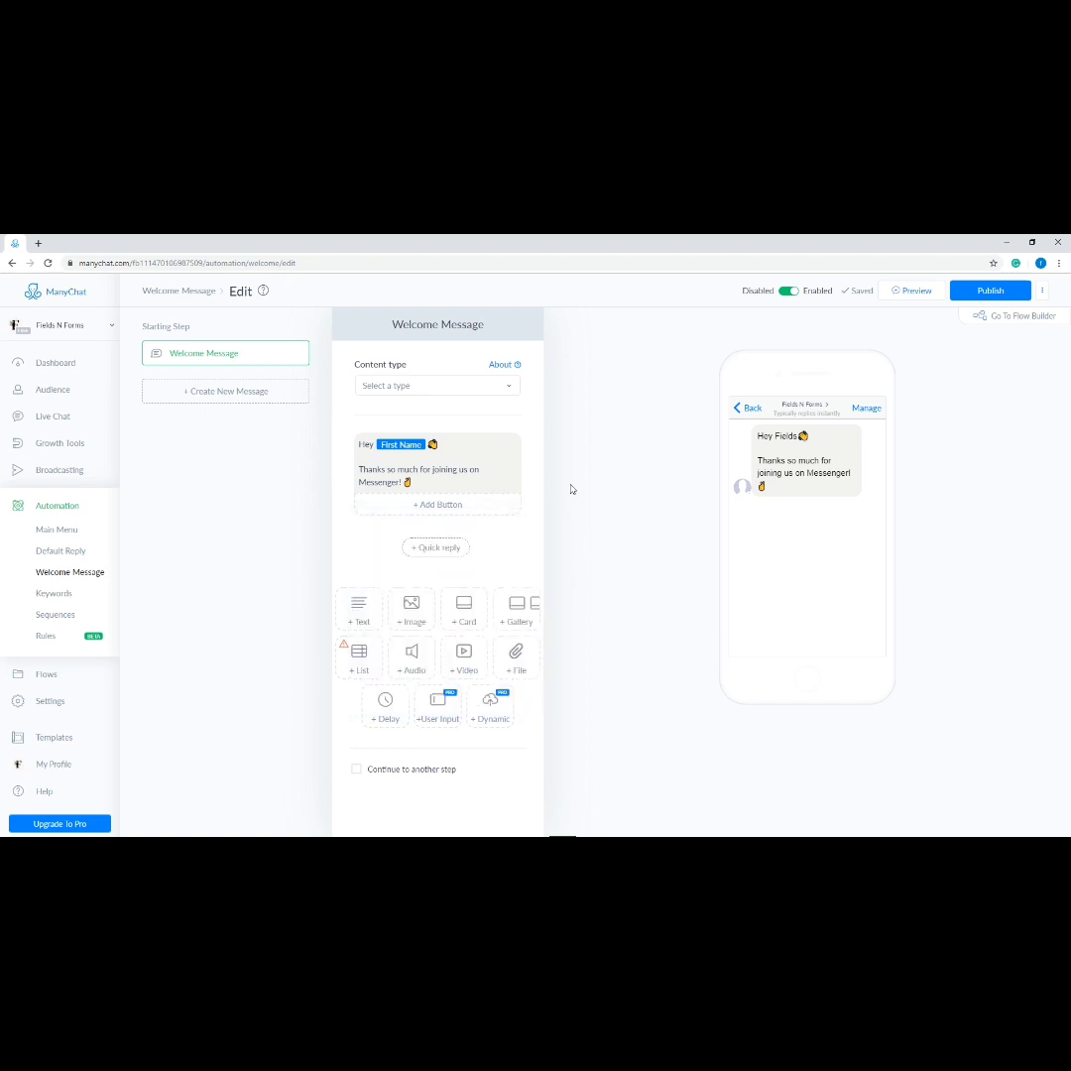
{"action": "left_click", "coordinate": [986, 294]}
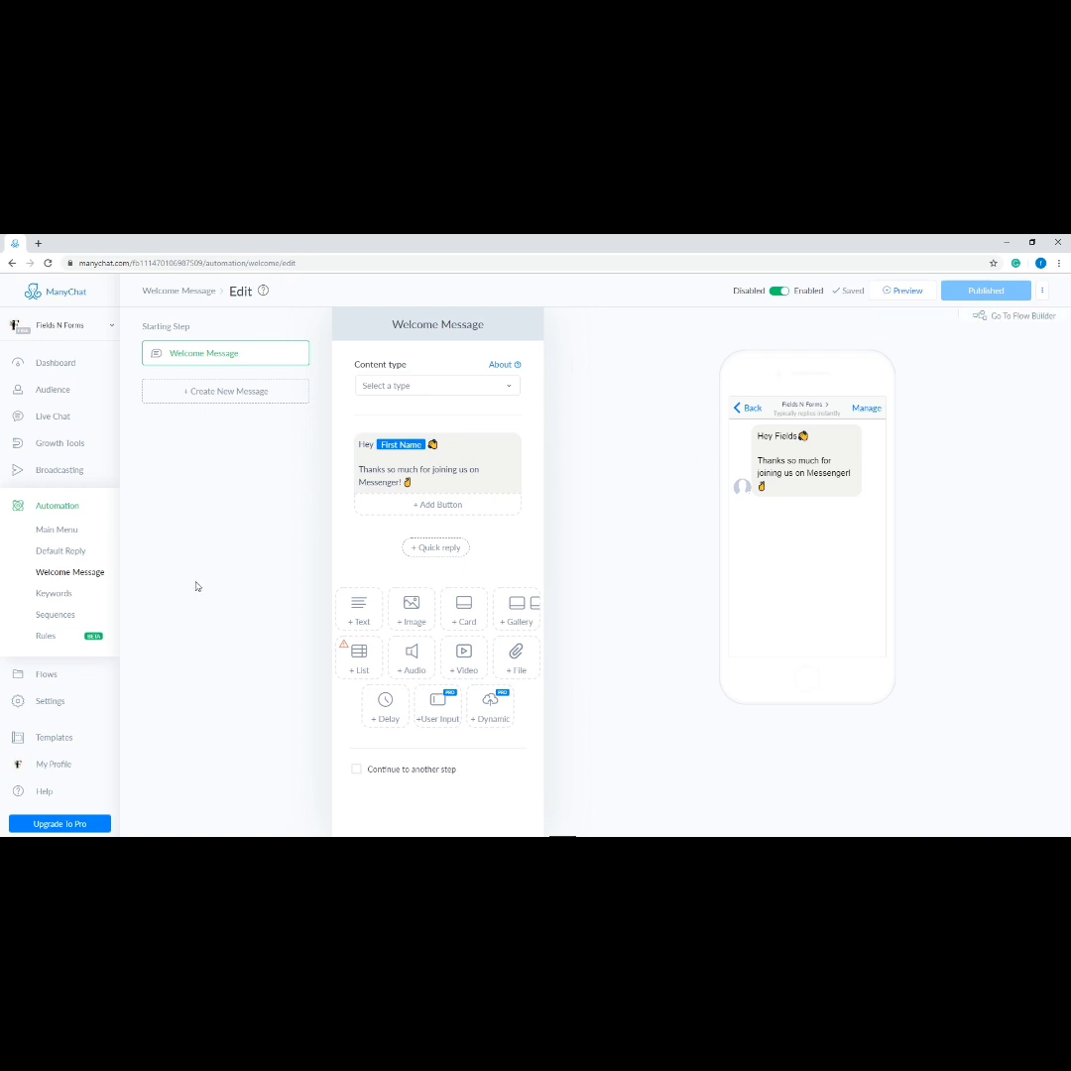
- View the default reply, and switch the "Hi, Hello or How are you?" keyword rule off and back on
{"action": "left_click", "coordinate": [61, 557]}
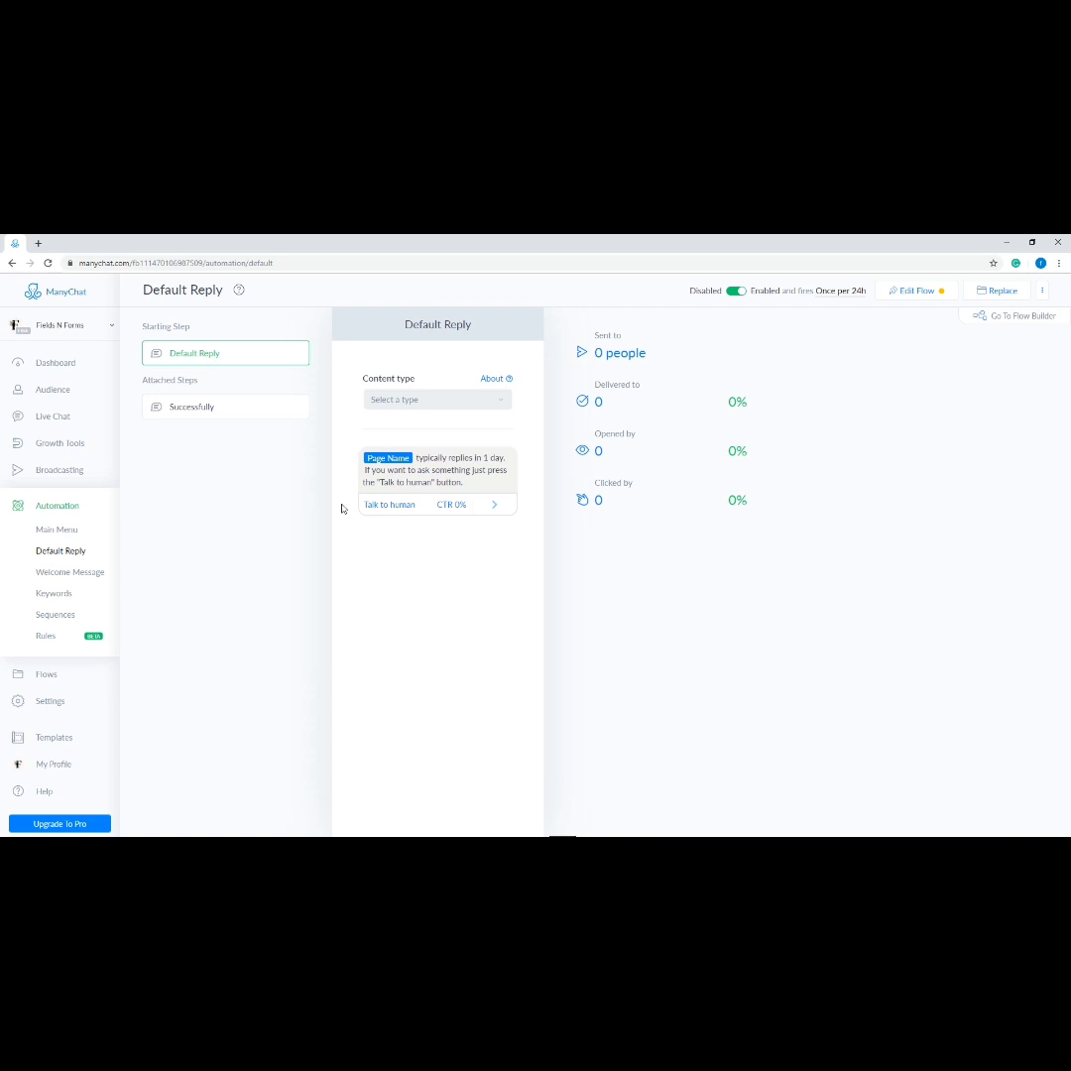
{"action": "left_click", "coordinate": [53, 593]}
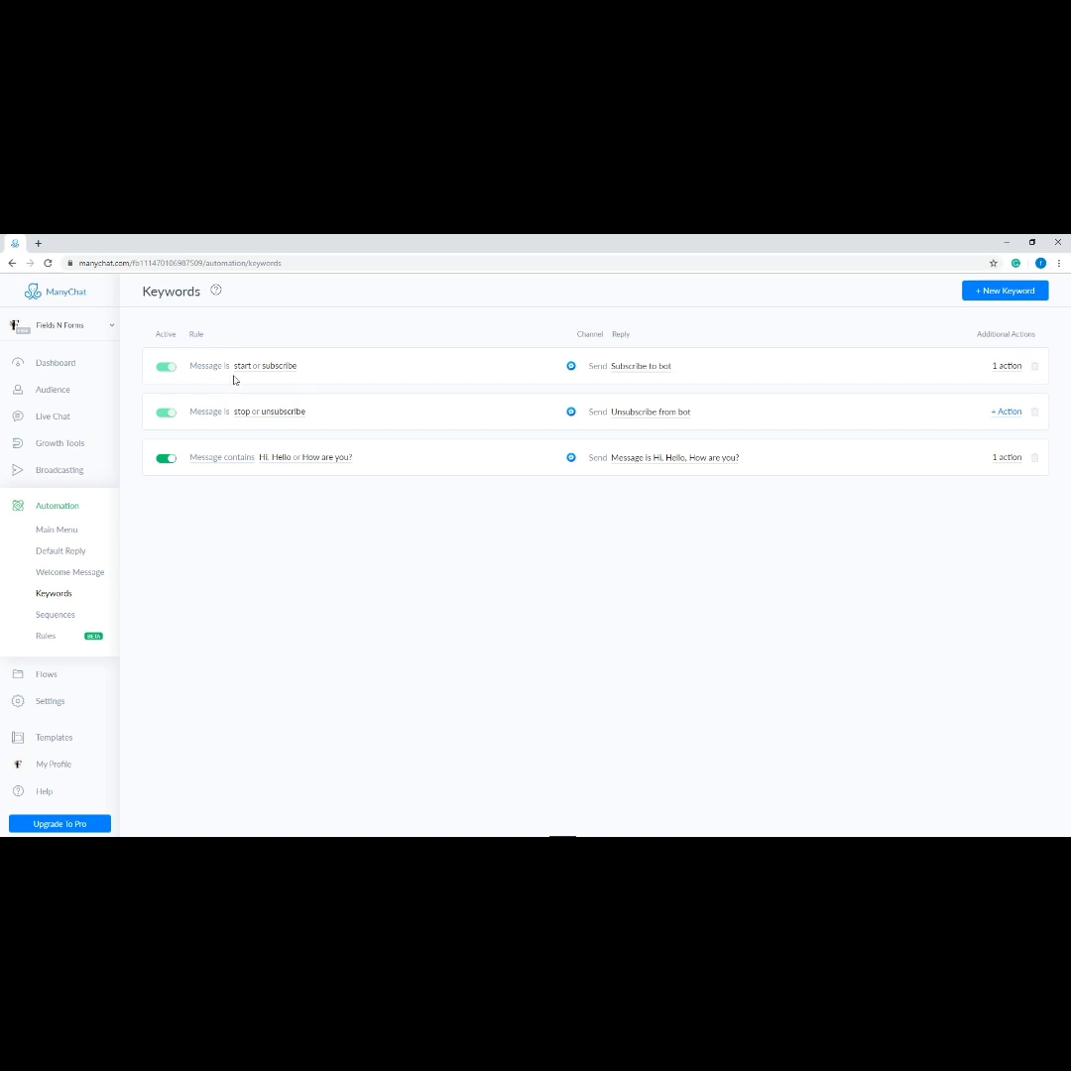
{"action": "left_click", "coordinate": [168, 460]}
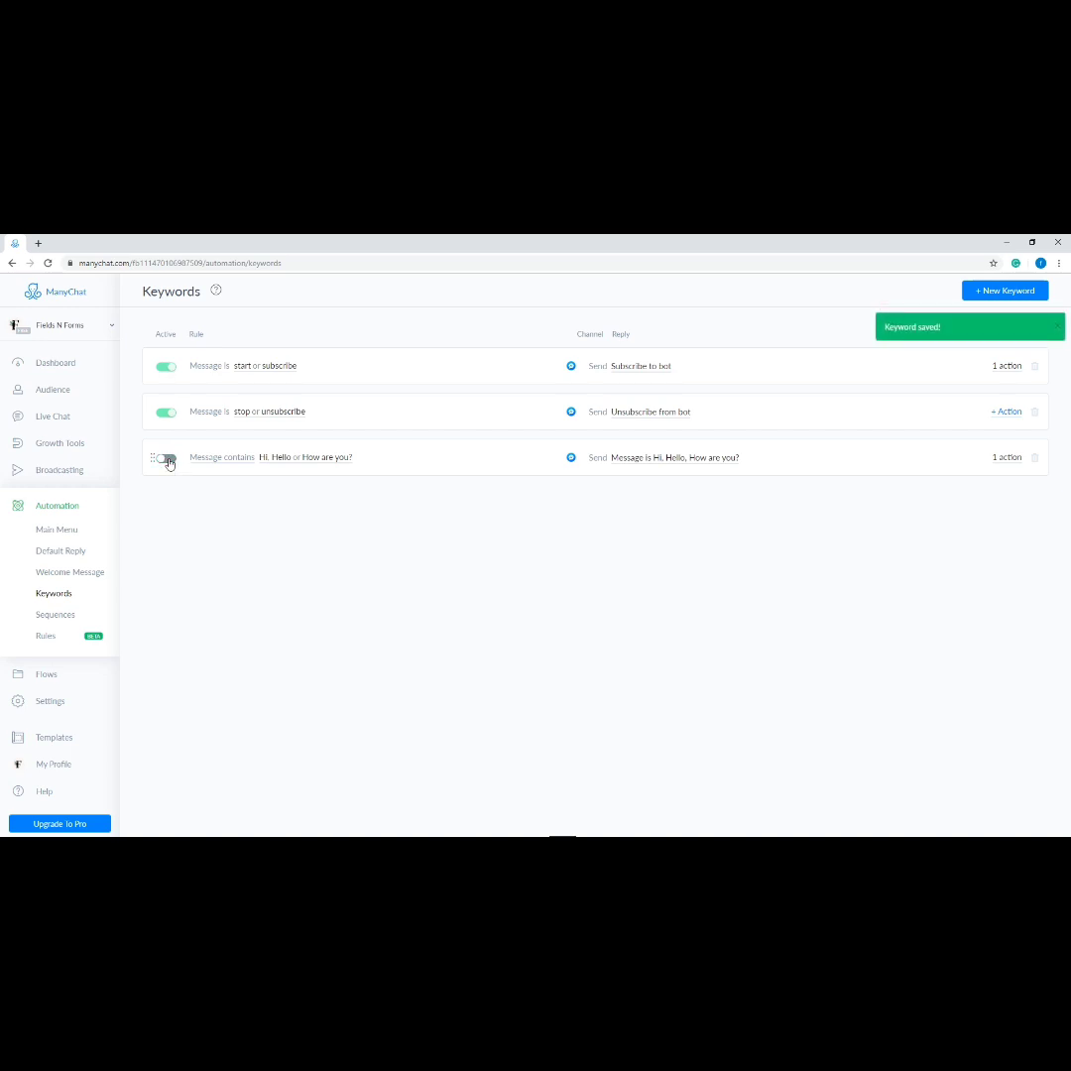
{"action": "left_click", "coordinate": [168, 460]}
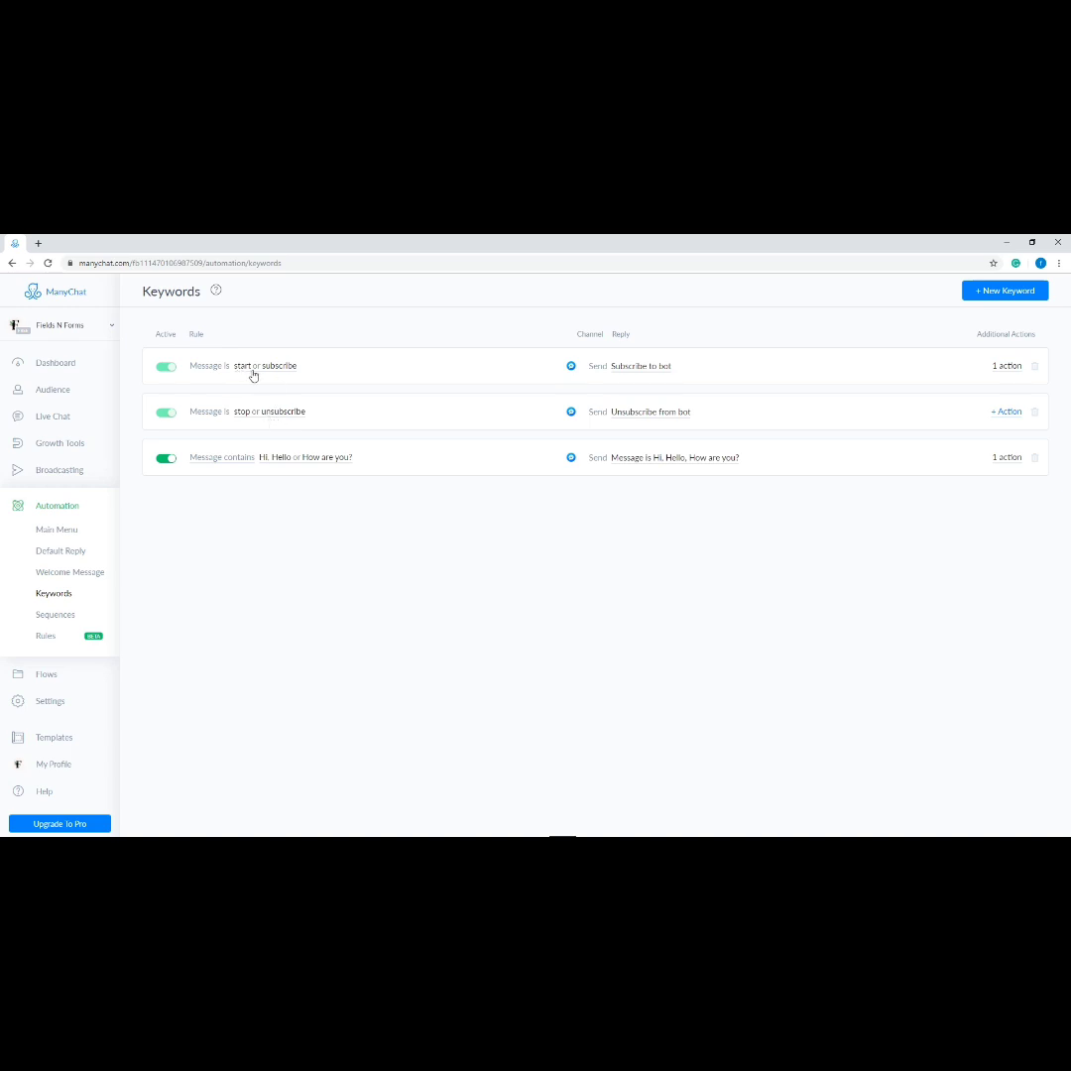
- Review the reply message and the additional actions of the "start or subscribe" keyword rule
{"action": "left_click", "coordinate": [642, 368]}
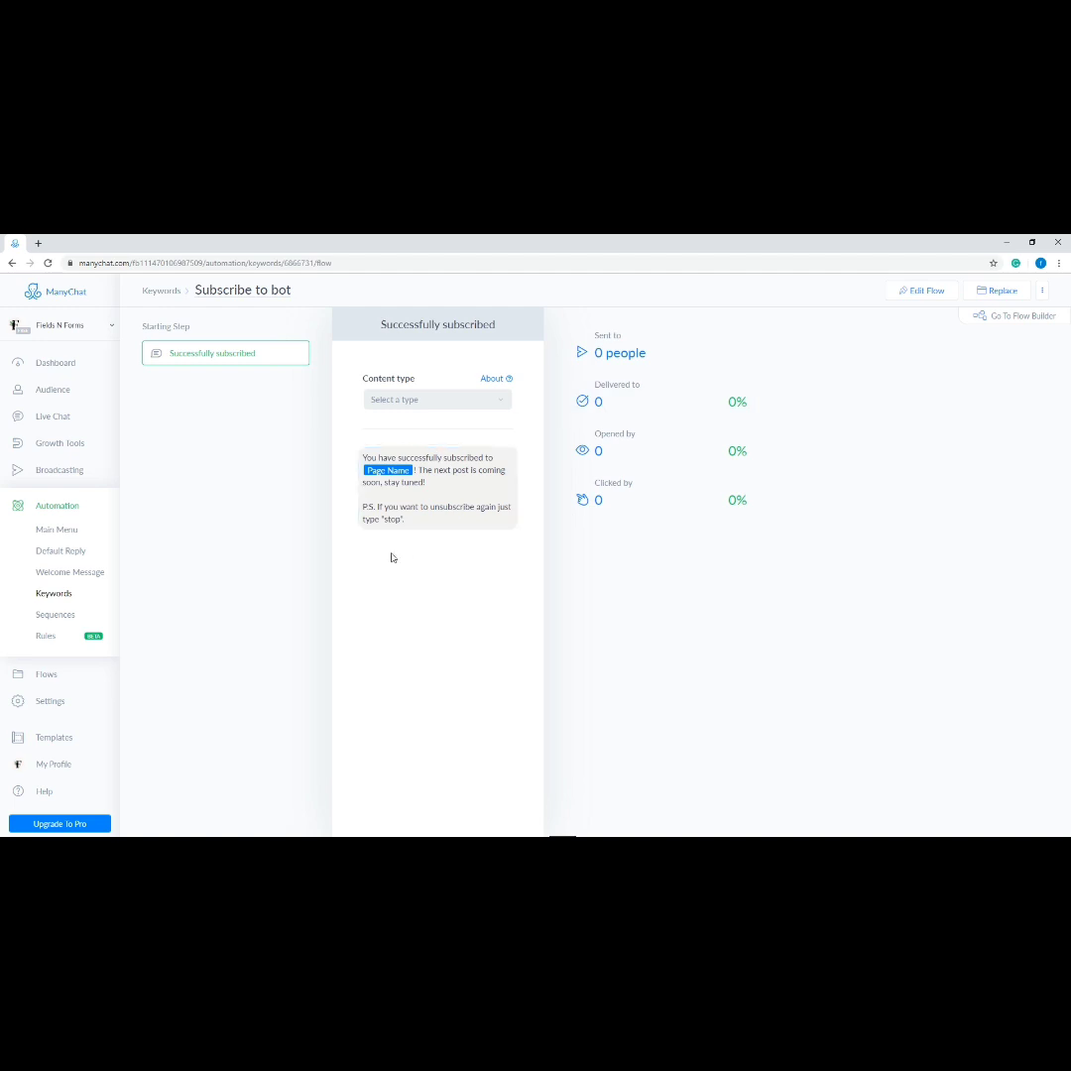
{"action": "left_click", "coordinate": [161, 291]}
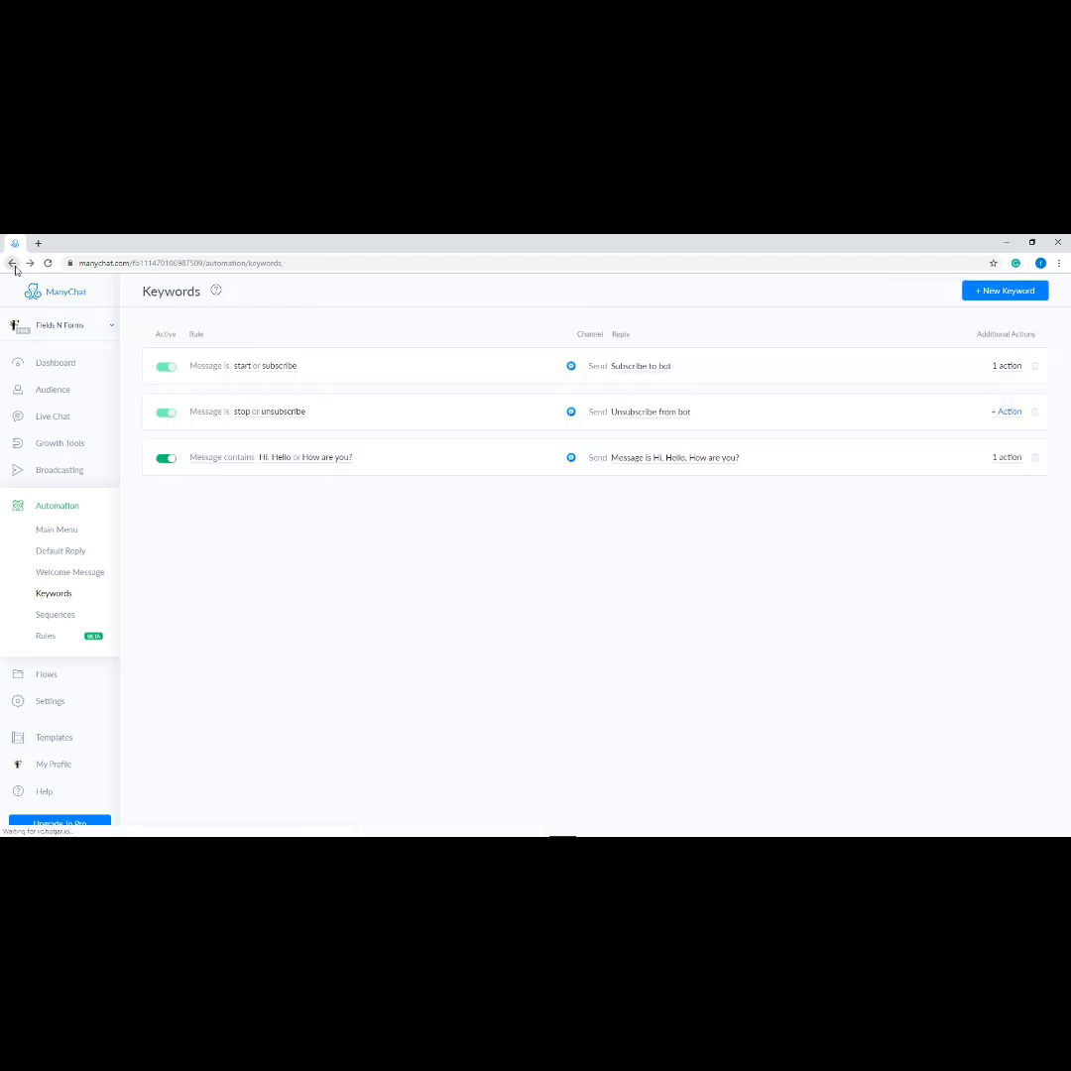
{"action": "left_click", "coordinate": [1010, 367]}
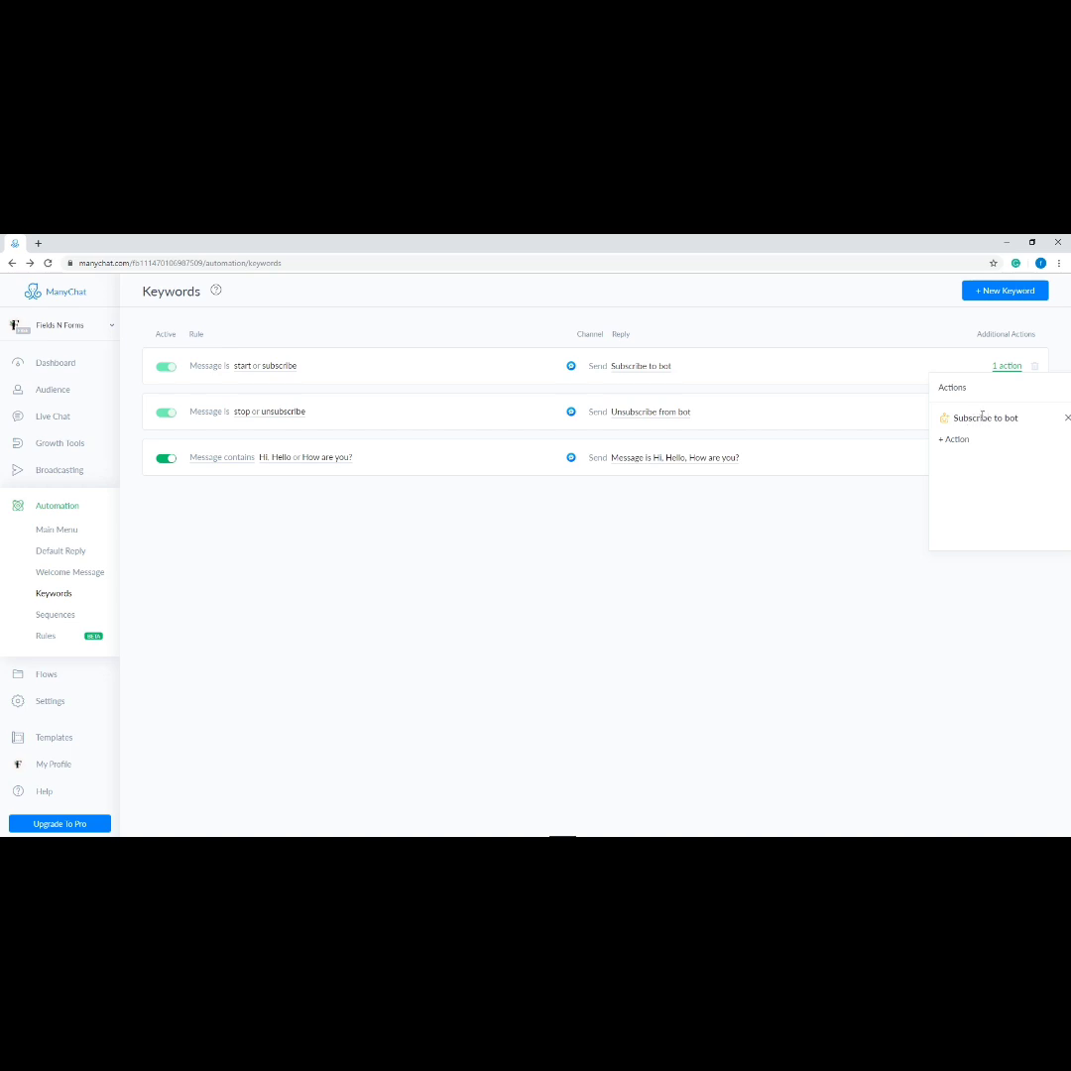
{"action": "left_click", "coordinate": [895, 367]}
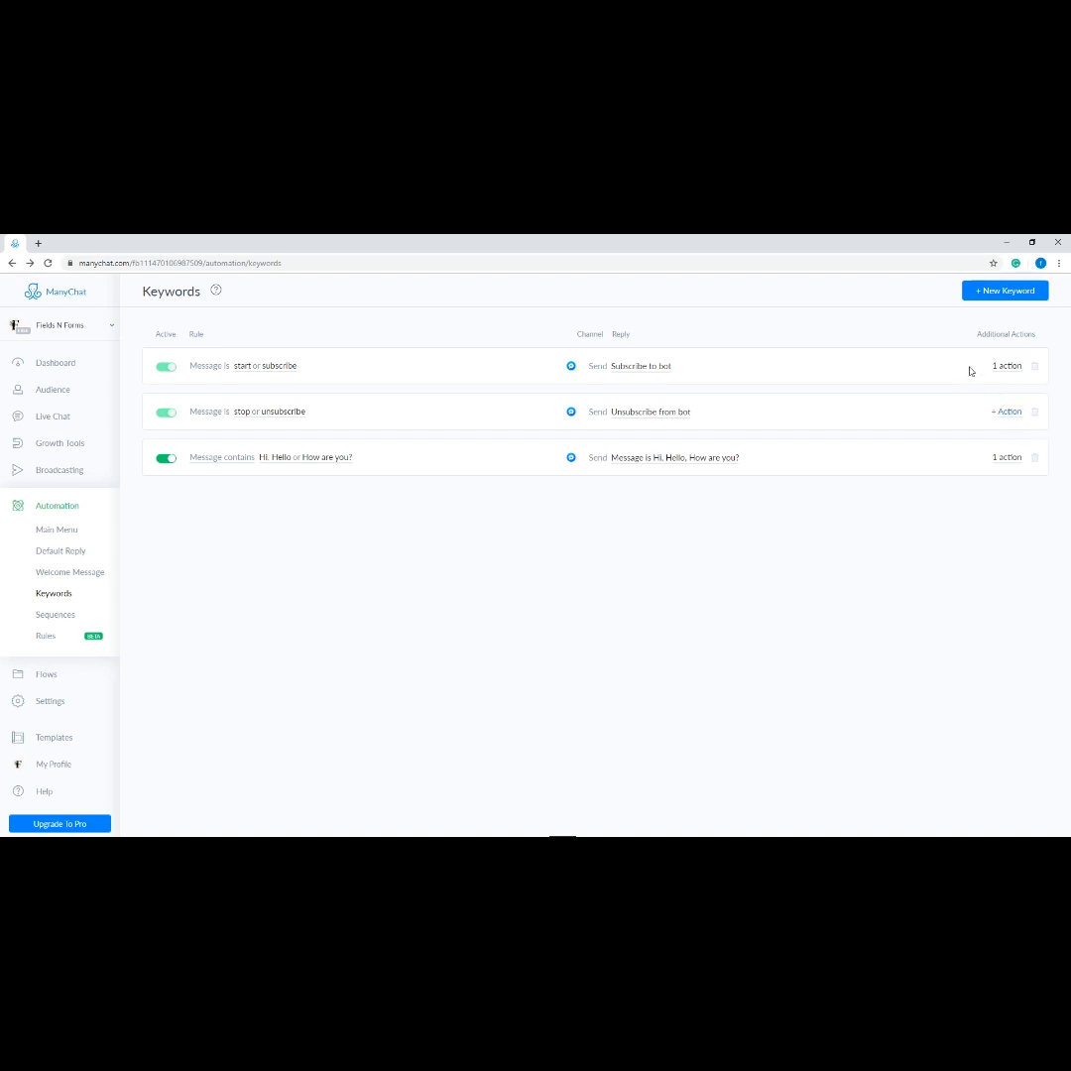
- Create a Messenger keyword rule that fires when the message is "Coupon"
{"action": "left_click", "coordinate": [1009, 298]}
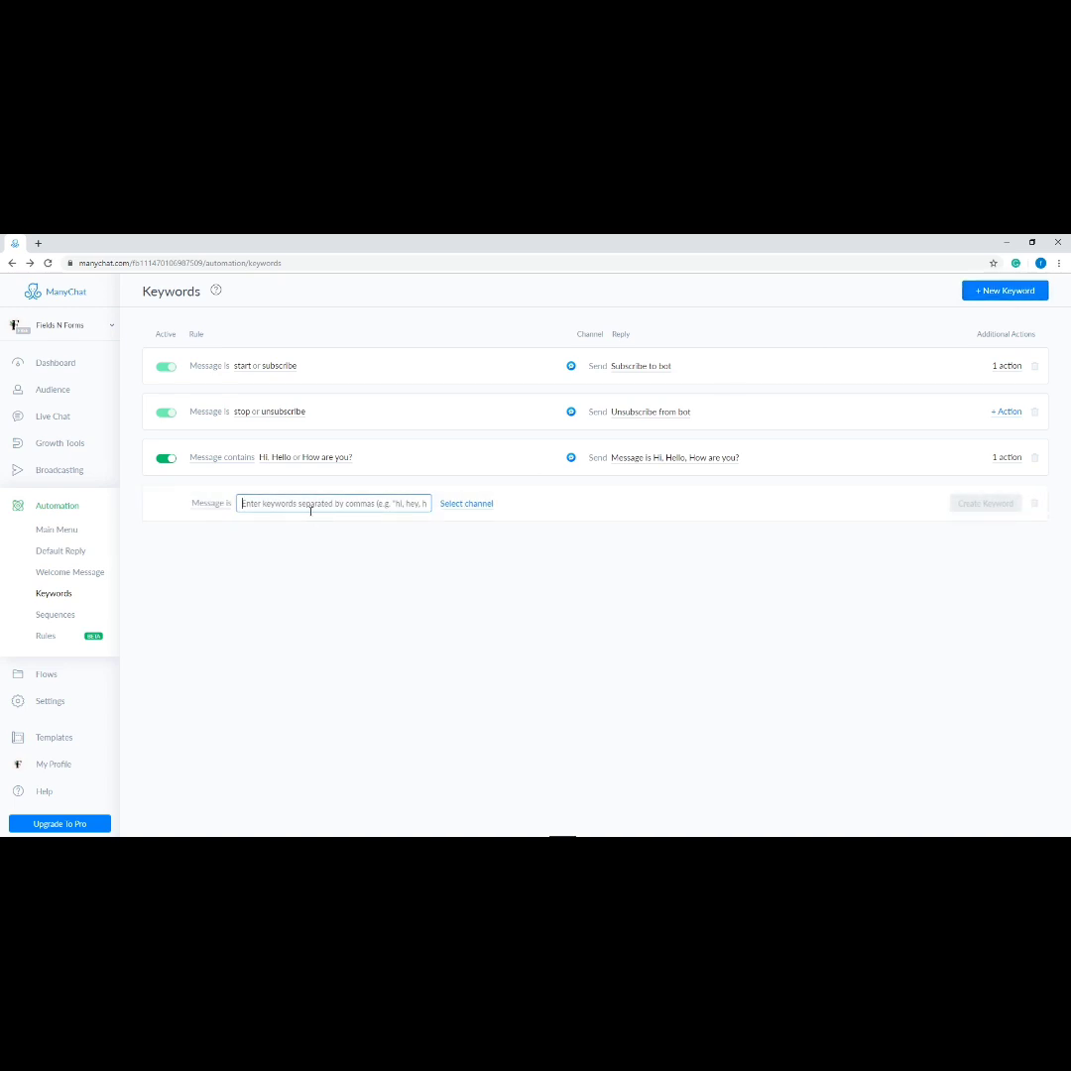
{"action": "type", "text": "C"}
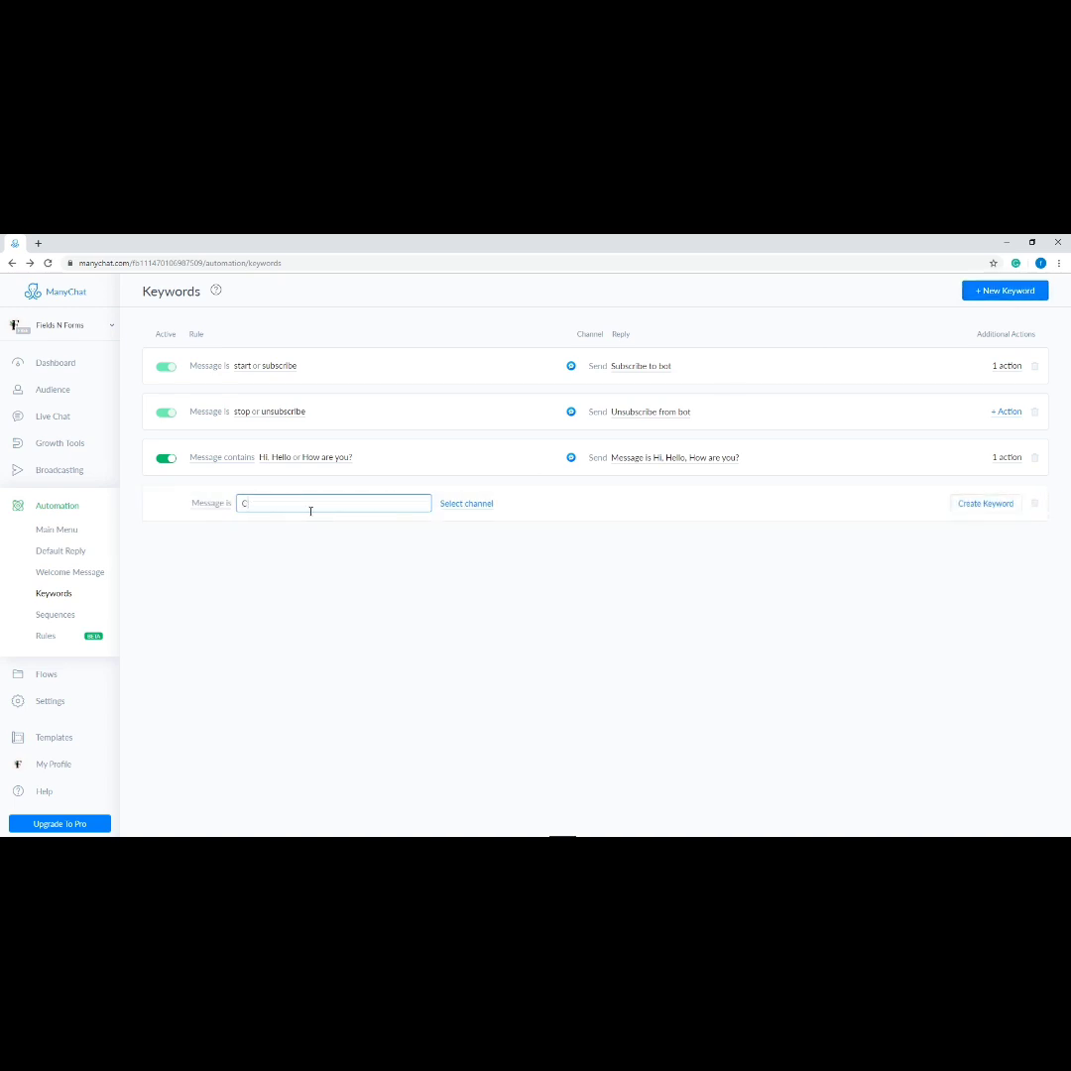
{"action": "type", "text": "oupon"}
{"action": "left_click", "coordinate": [527, 505]}
{"action": "left_click", "coordinate": [986, 504]}
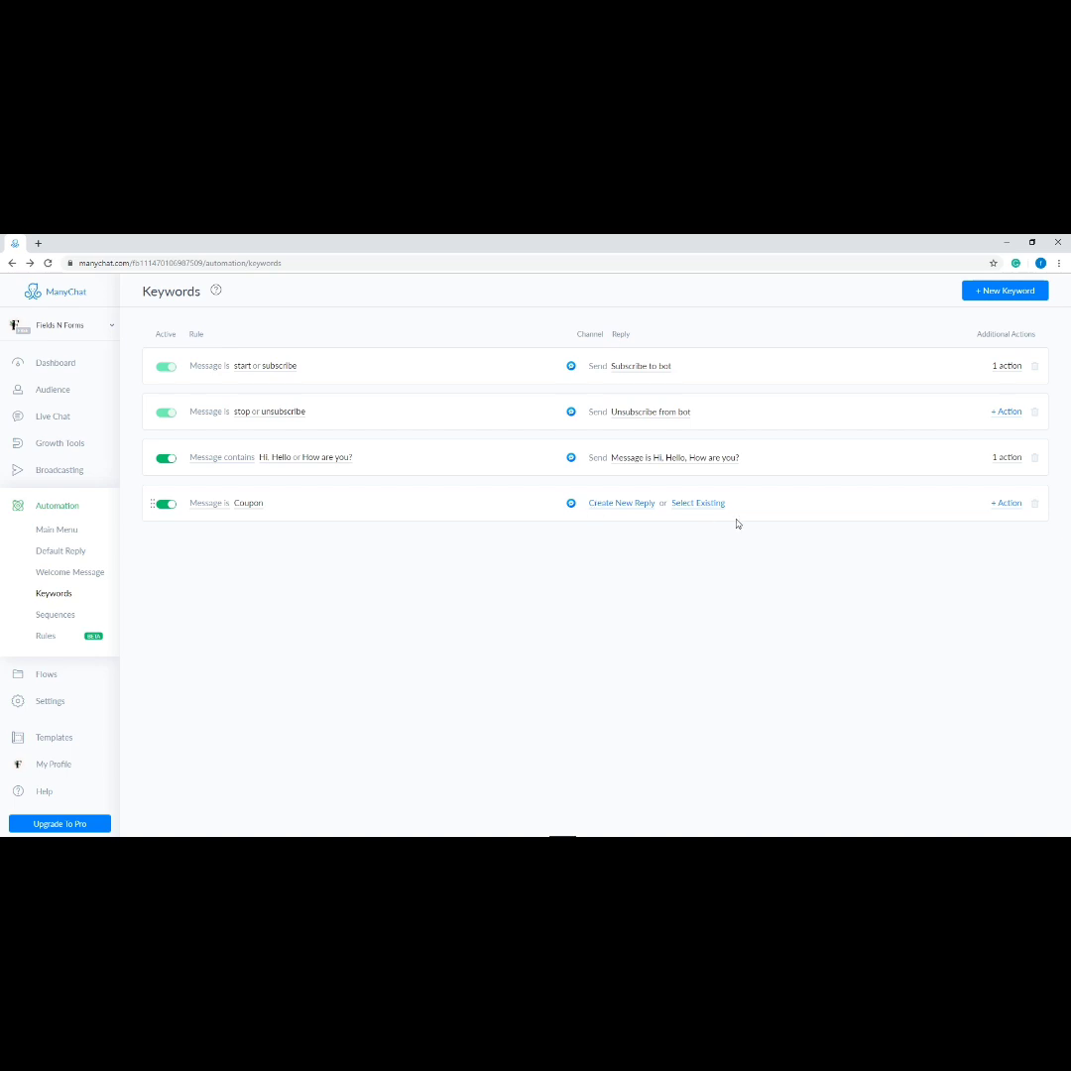
- Attach the existing "Message contains Coupon" flow as the reply of the Coupon keyword rule
{"action": "left_click", "coordinate": [700, 506]}
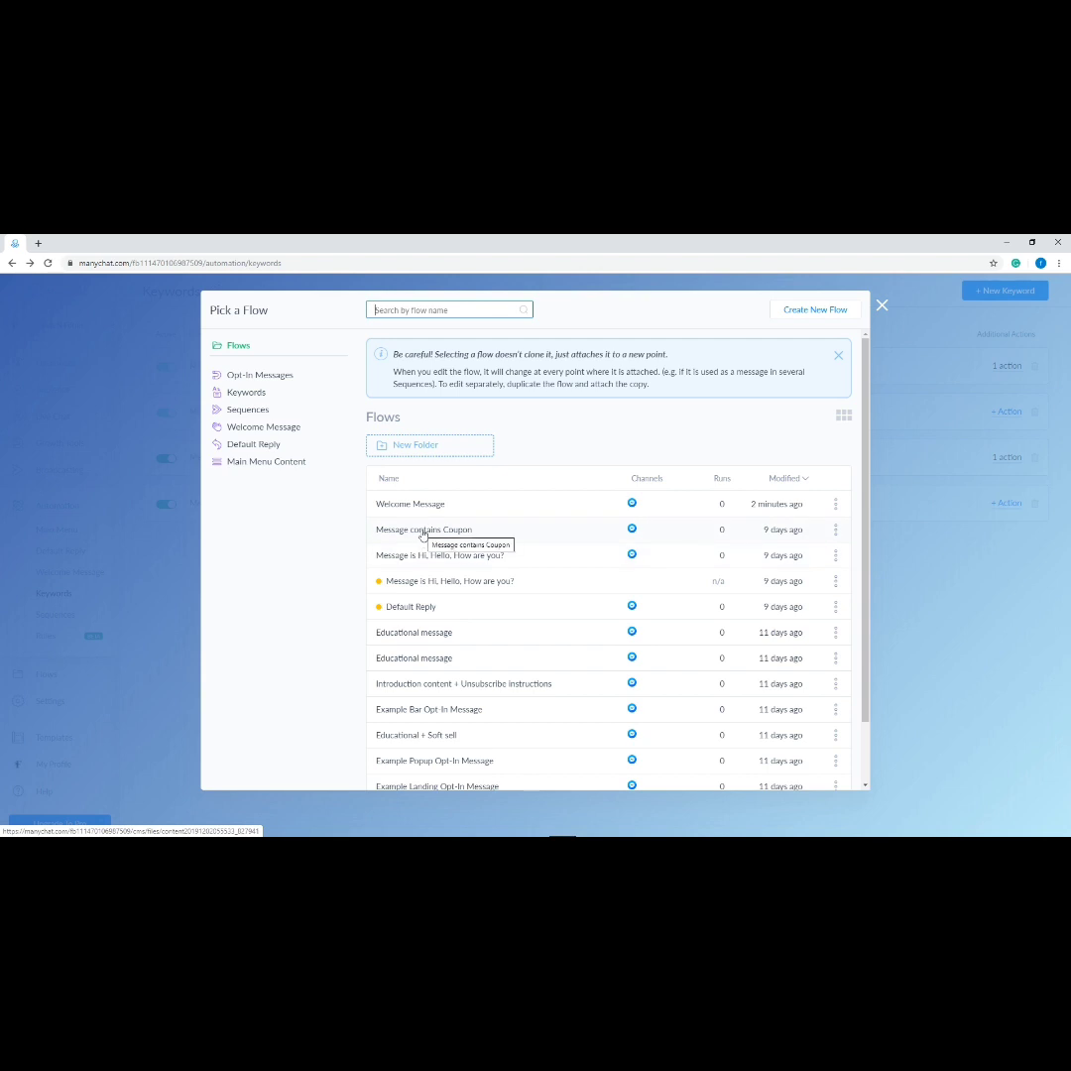
{"action": "left_click", "coordinate": [422, 534]}
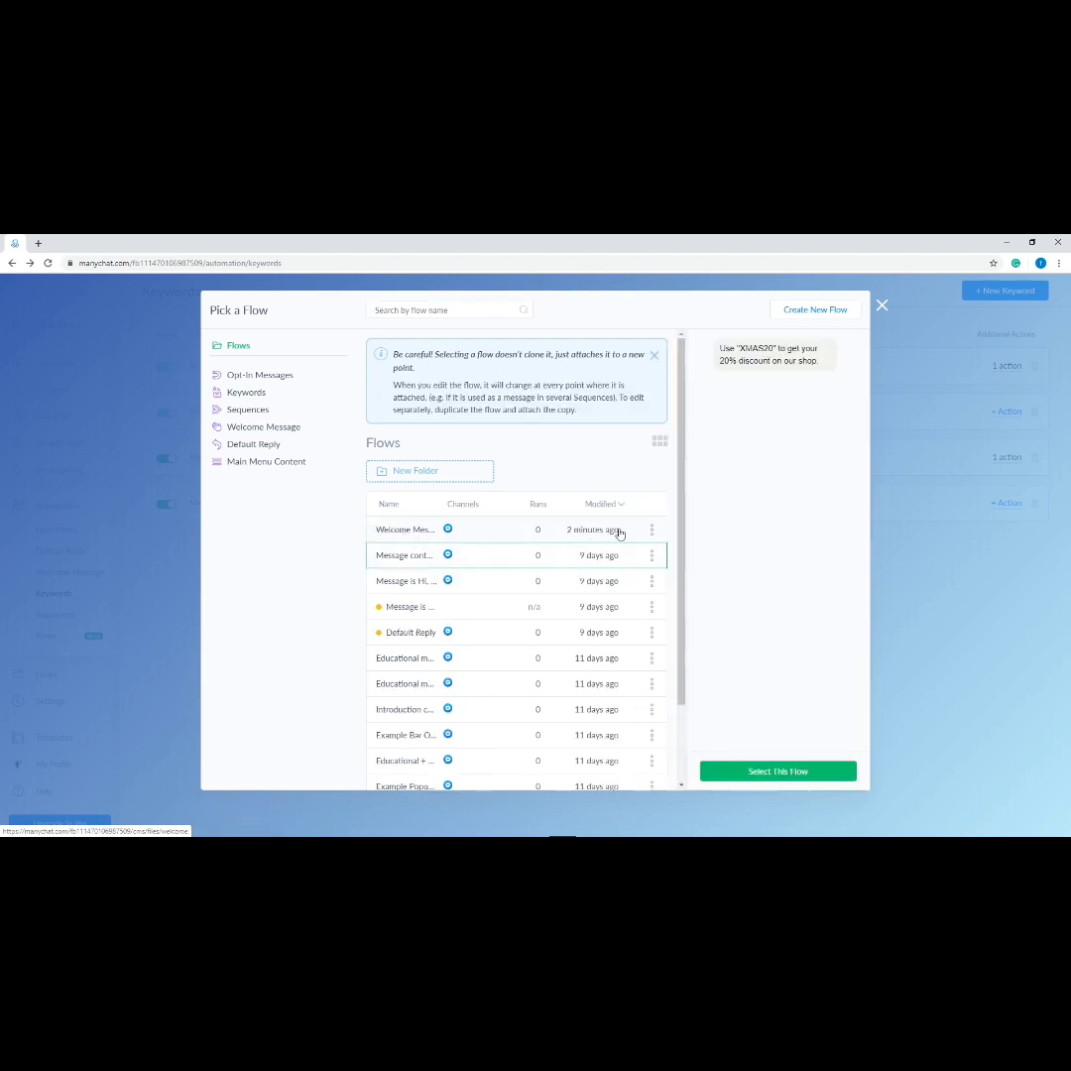
{"action": "left_click", "coordinate": [754, 772]}
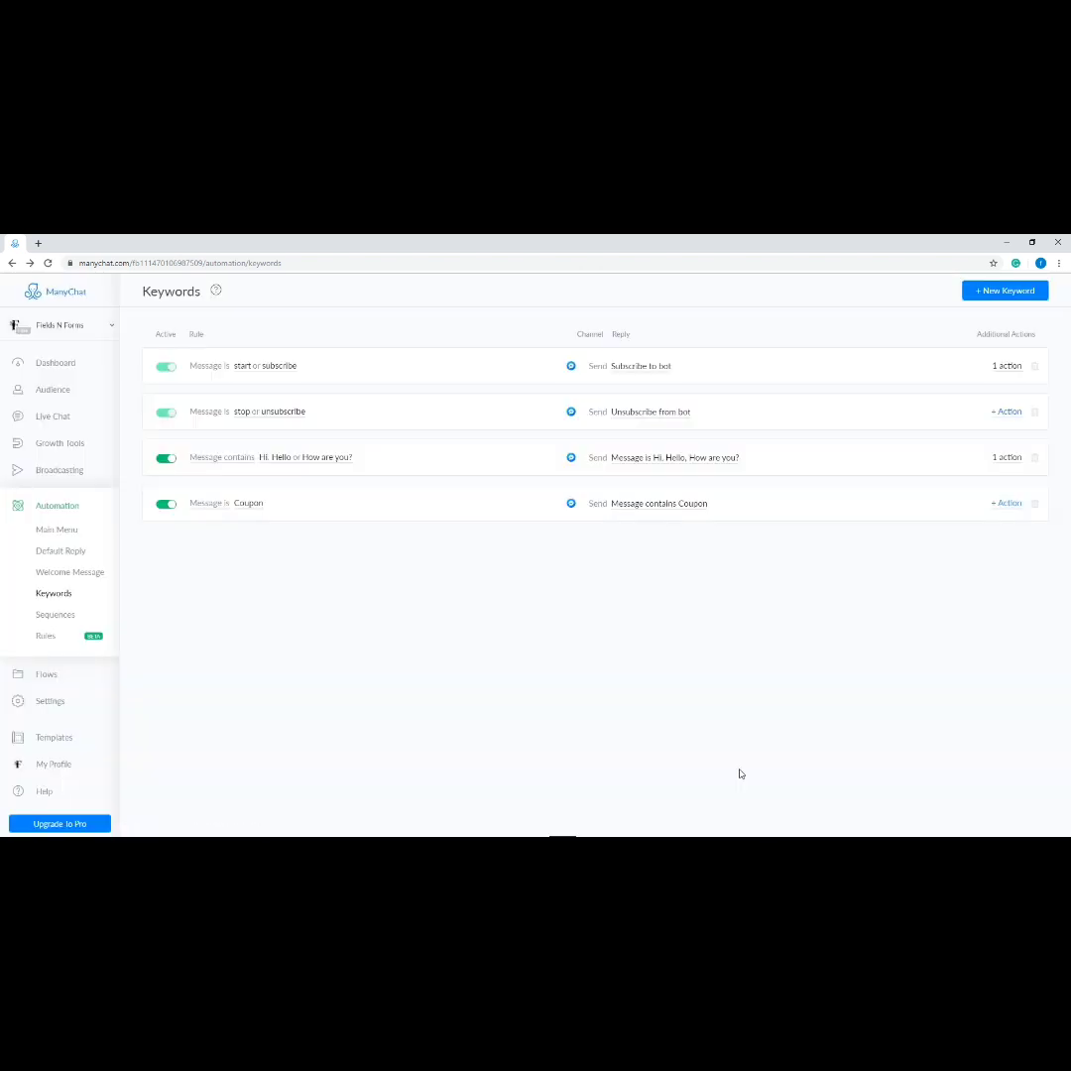
- View the match conditions of the Coupon keyword rule and add the "Subscribe to bot" action to it
{"action": "left_click", "coordinate": [218, 505]}
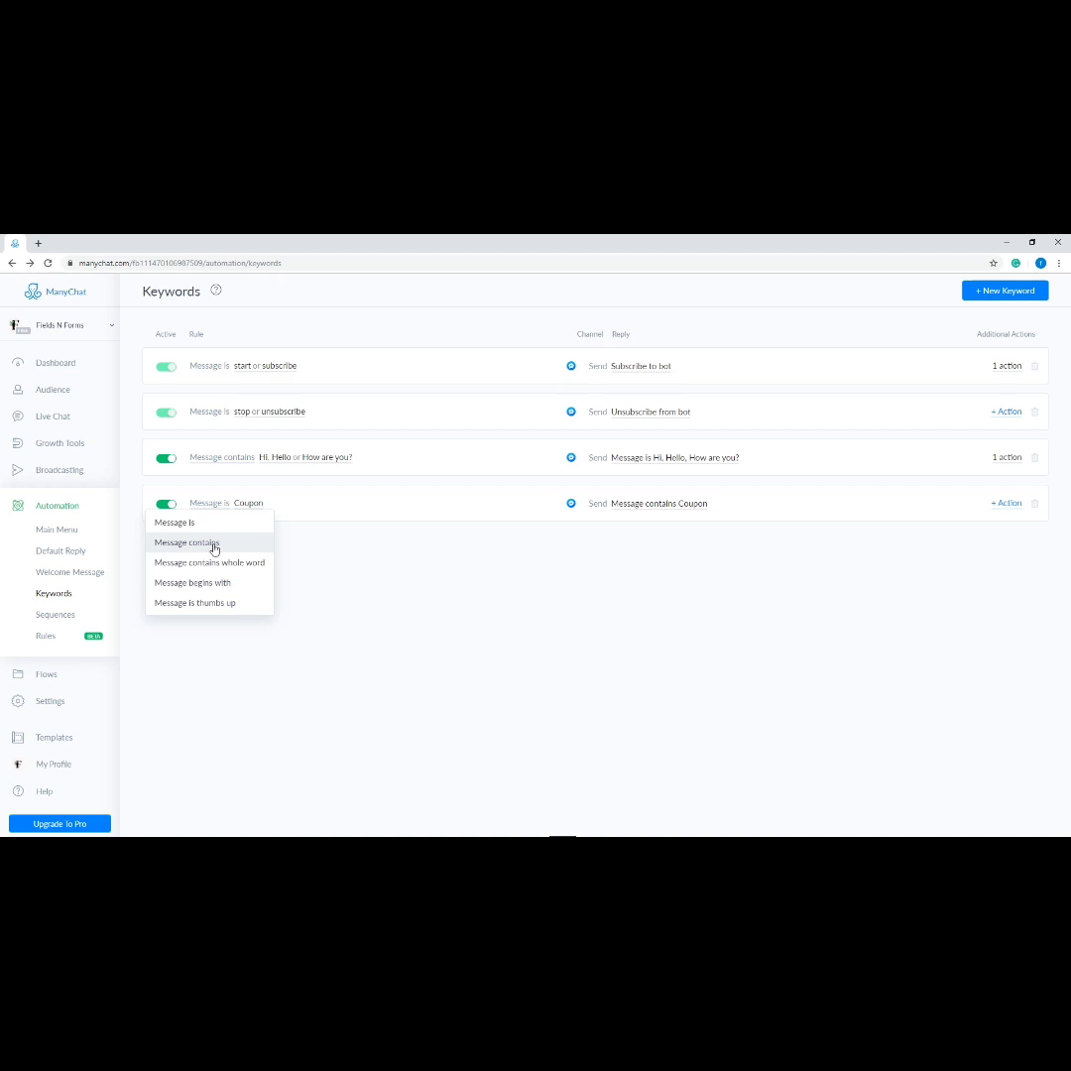
{"action": "left_click", "coordinate": [359, 546]}
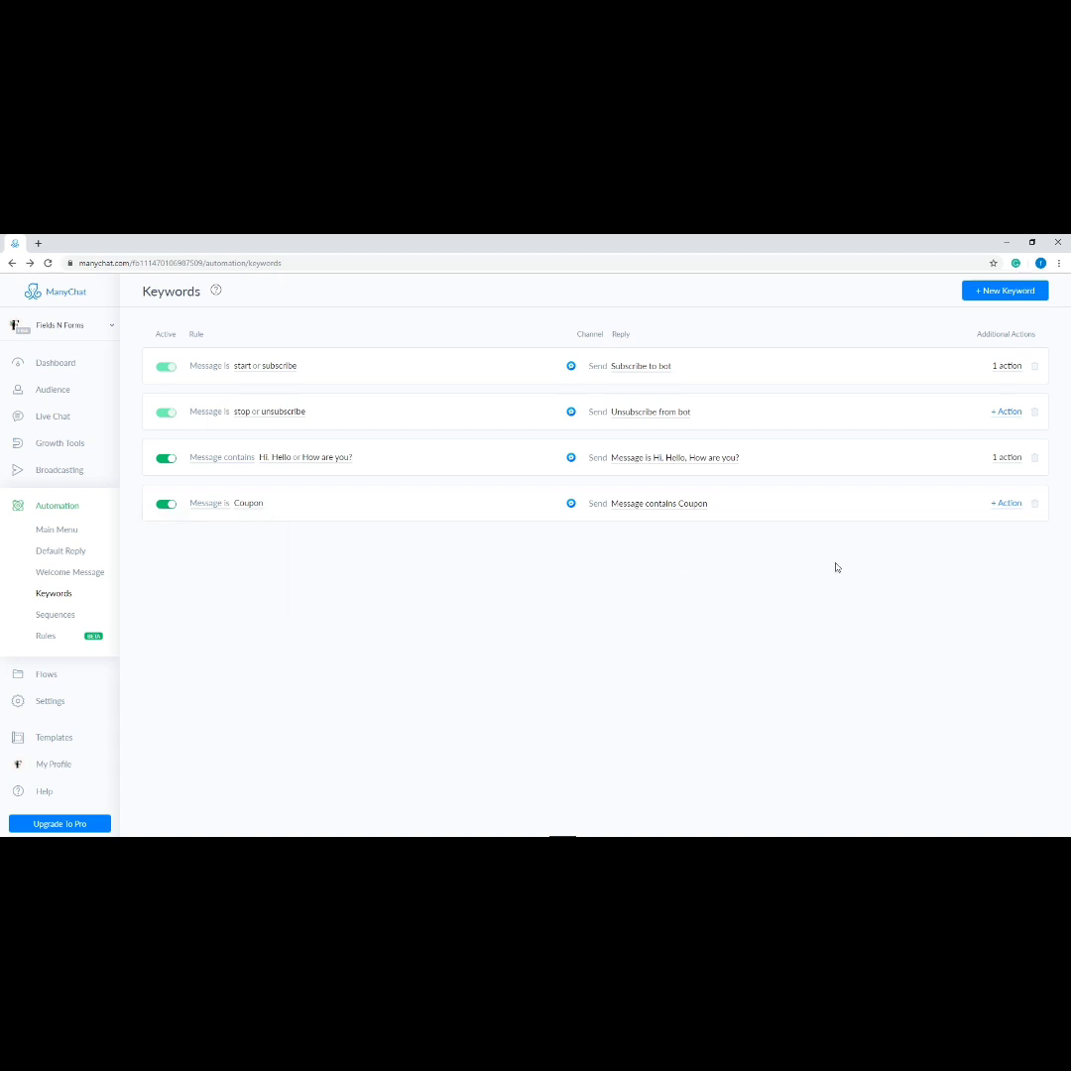
{"action": "left_click", "coordinate": [1007, 504]}
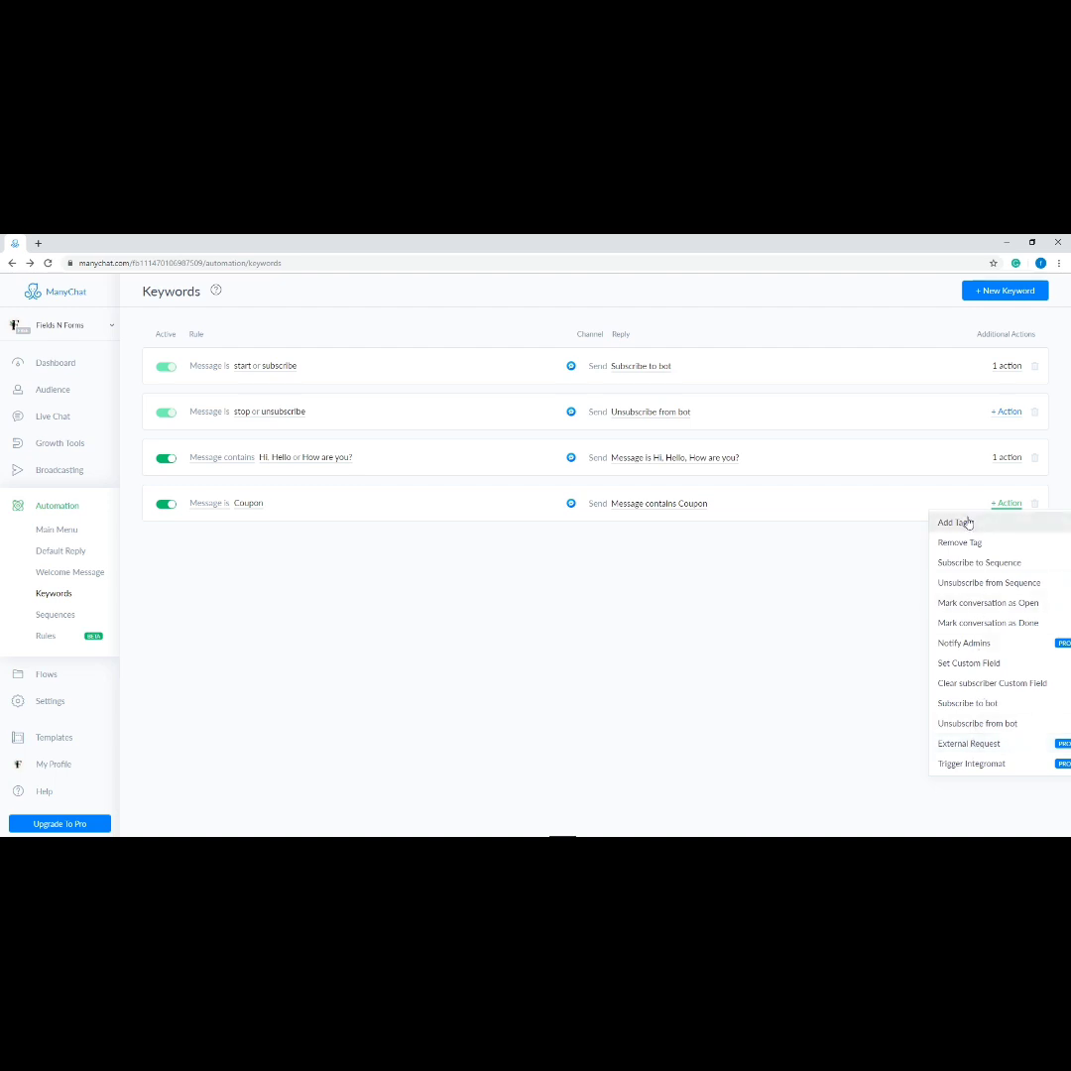
{"action": "left_click", "coordinate": [950, 704]}
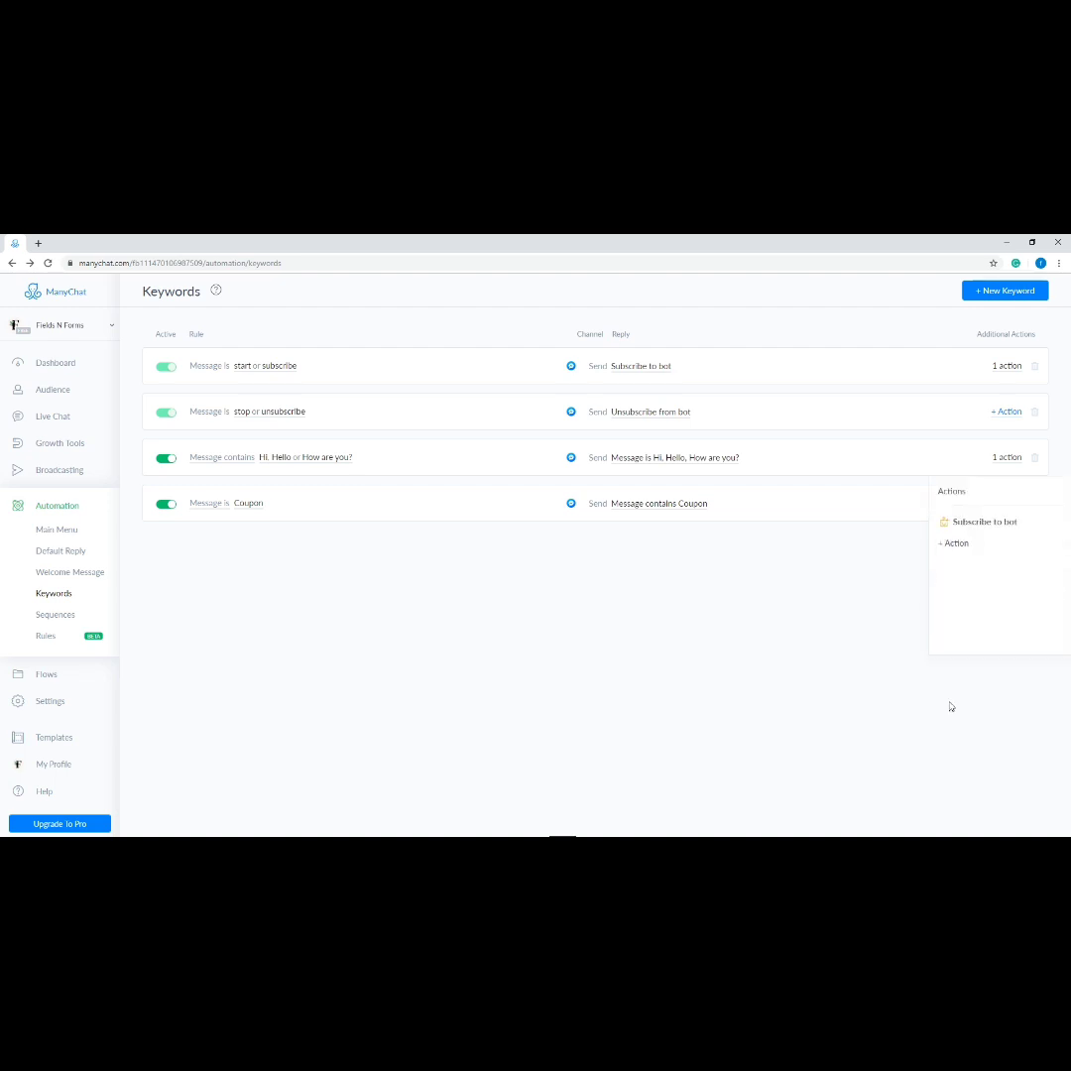
{"action": "left_click", "coordinate": [879, 628]}
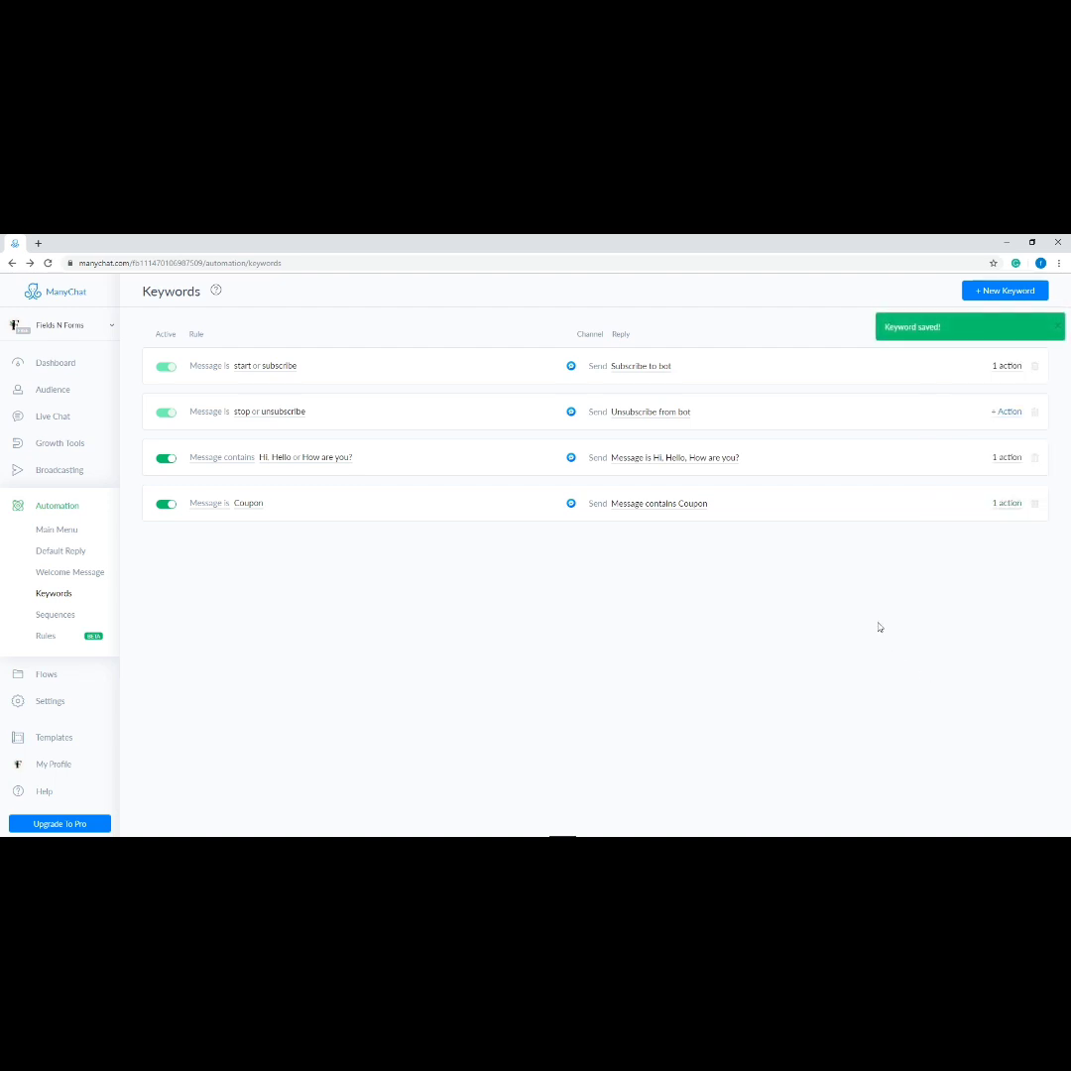
- Delete the Coupon keyword rule
{"action": "left_click", "coordinate": [1035, 506]}
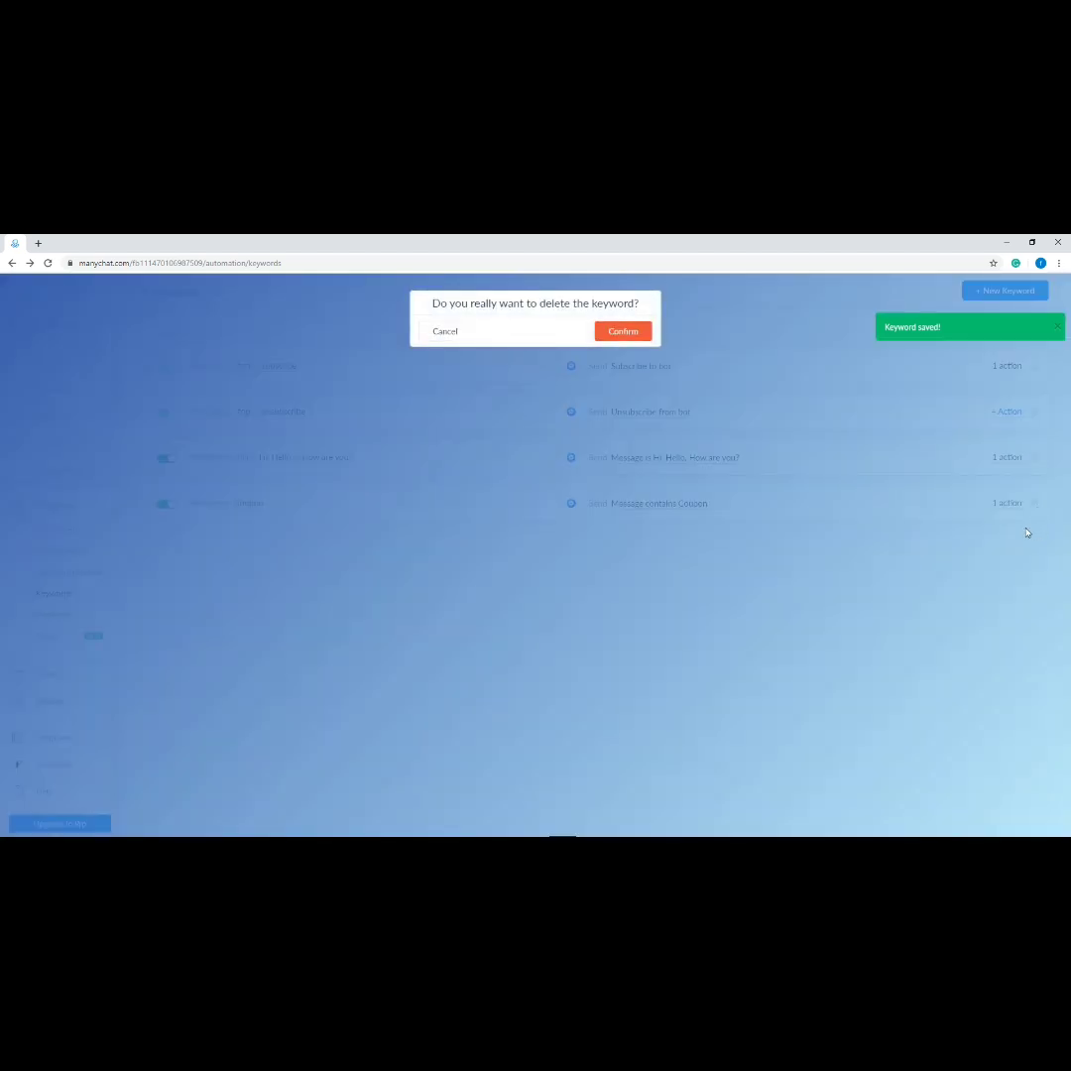
{"action": "left_click", "coordinate": [628, 335]}
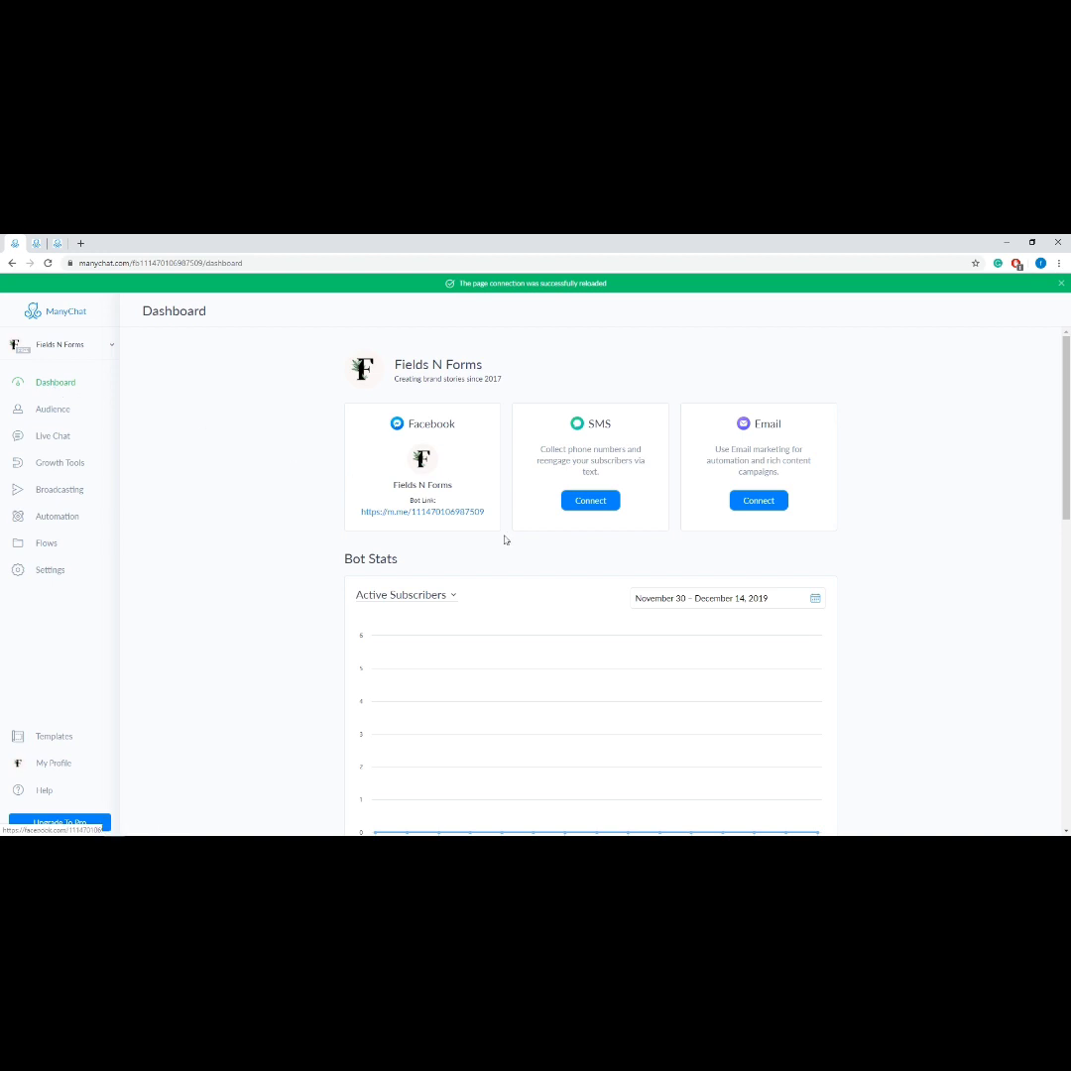
- Open the Fields N Forms bot link from the dashboard in a new tab and view the Messenger chat
{"action": "scroll", "coordinate": [528, 578], "scroll_direction": "down", "scroll_amount": 2}
{"action": "scroll", "coordinate": [526, 577], "scroll_direction": "up", "scroll_amount": 2}
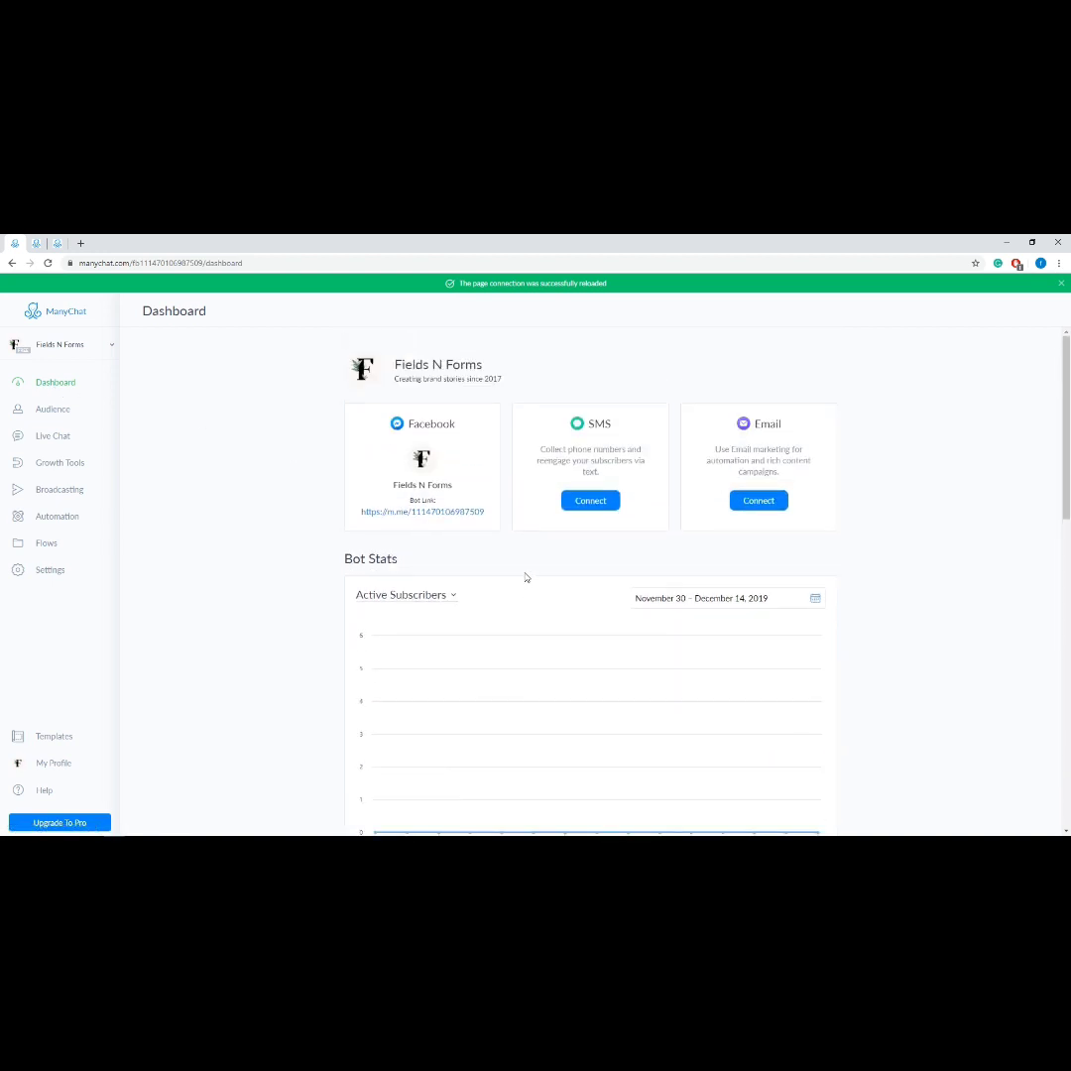
{"action": "right_click", "coordinate": [457, 514]}
{"action": "left_click", "coordinate": [457, 519]}
{"action": "left_click", "coordinate": [155, 244]}
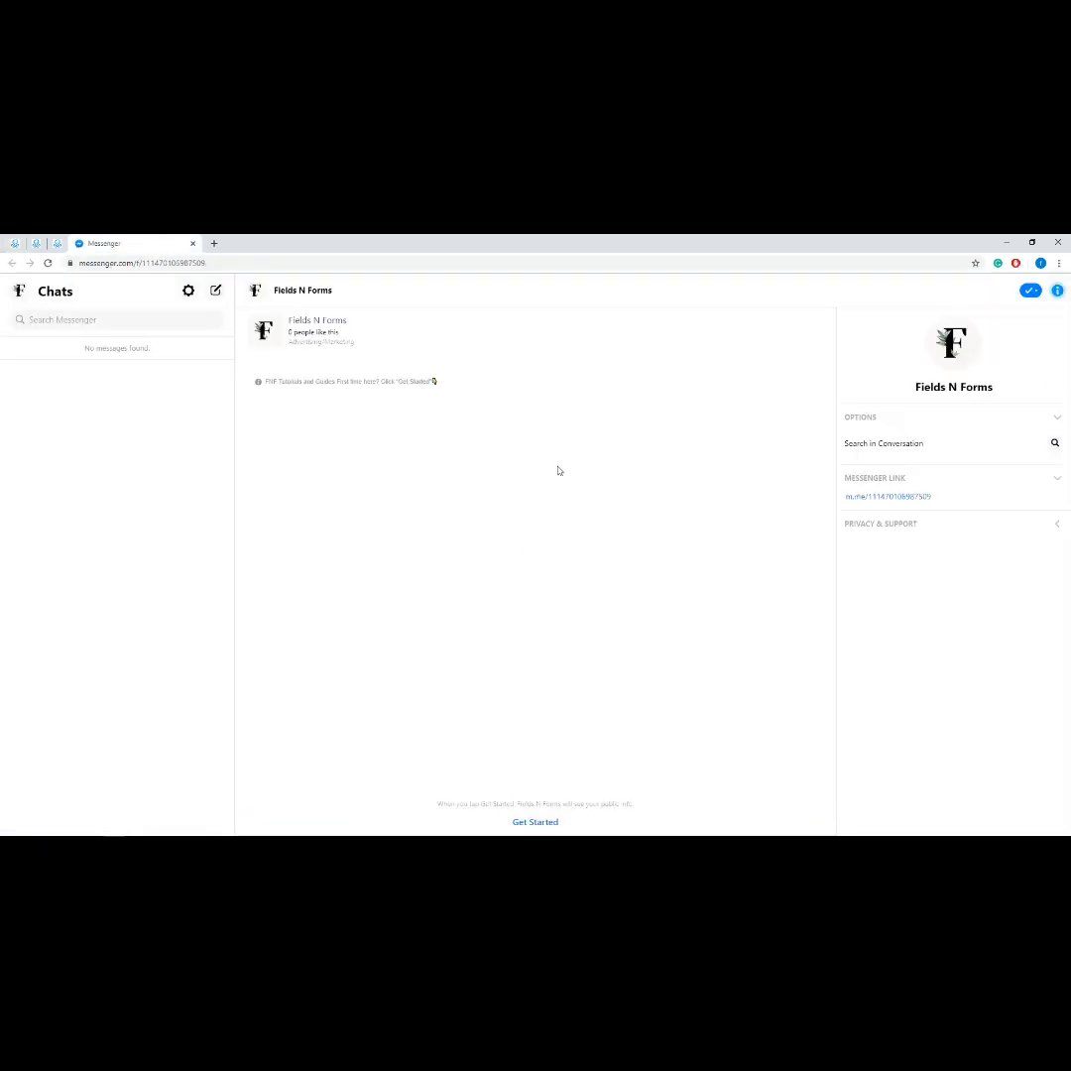
- Switch back to ManyChat and review the Audience list and the Live Chat assignment, status and sorting options
{"action": "left_click", "coordinate": [14, 243]}
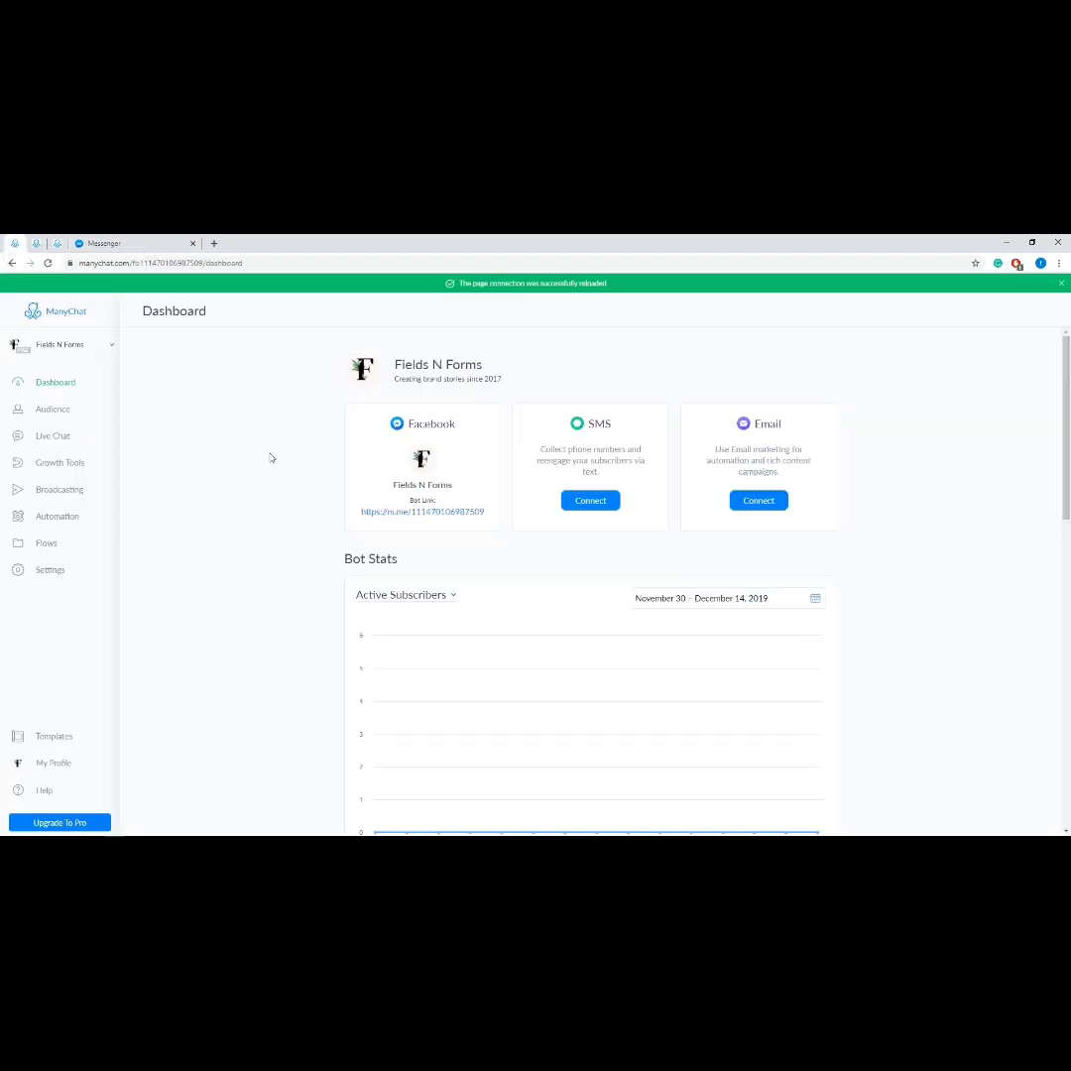
{"action": "left_click", "coordinate": [58, 410]}
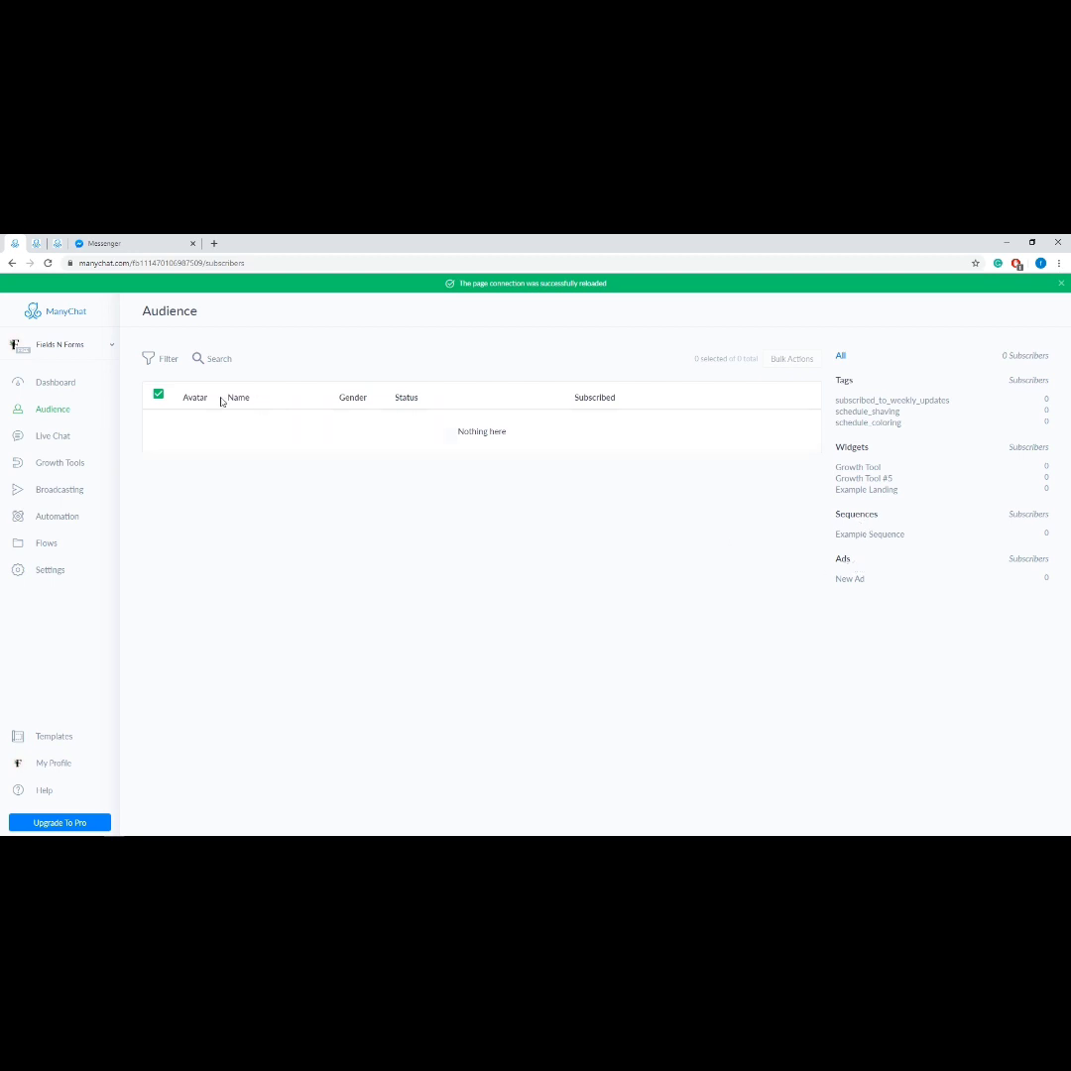
{"action": "left_click", "coordinate": [55, 441]}
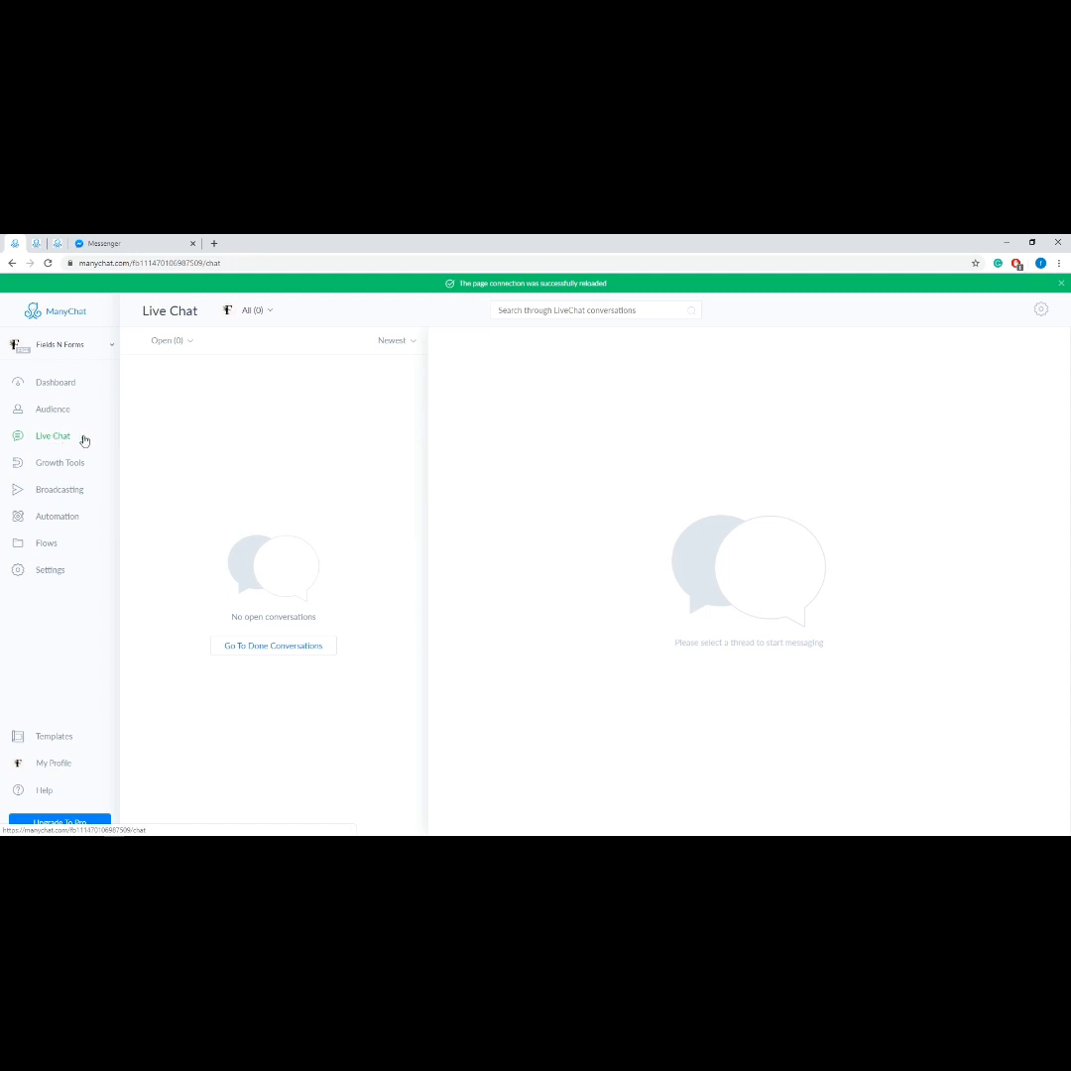
{"action": "left_click", "coordinate": [265, 311]}
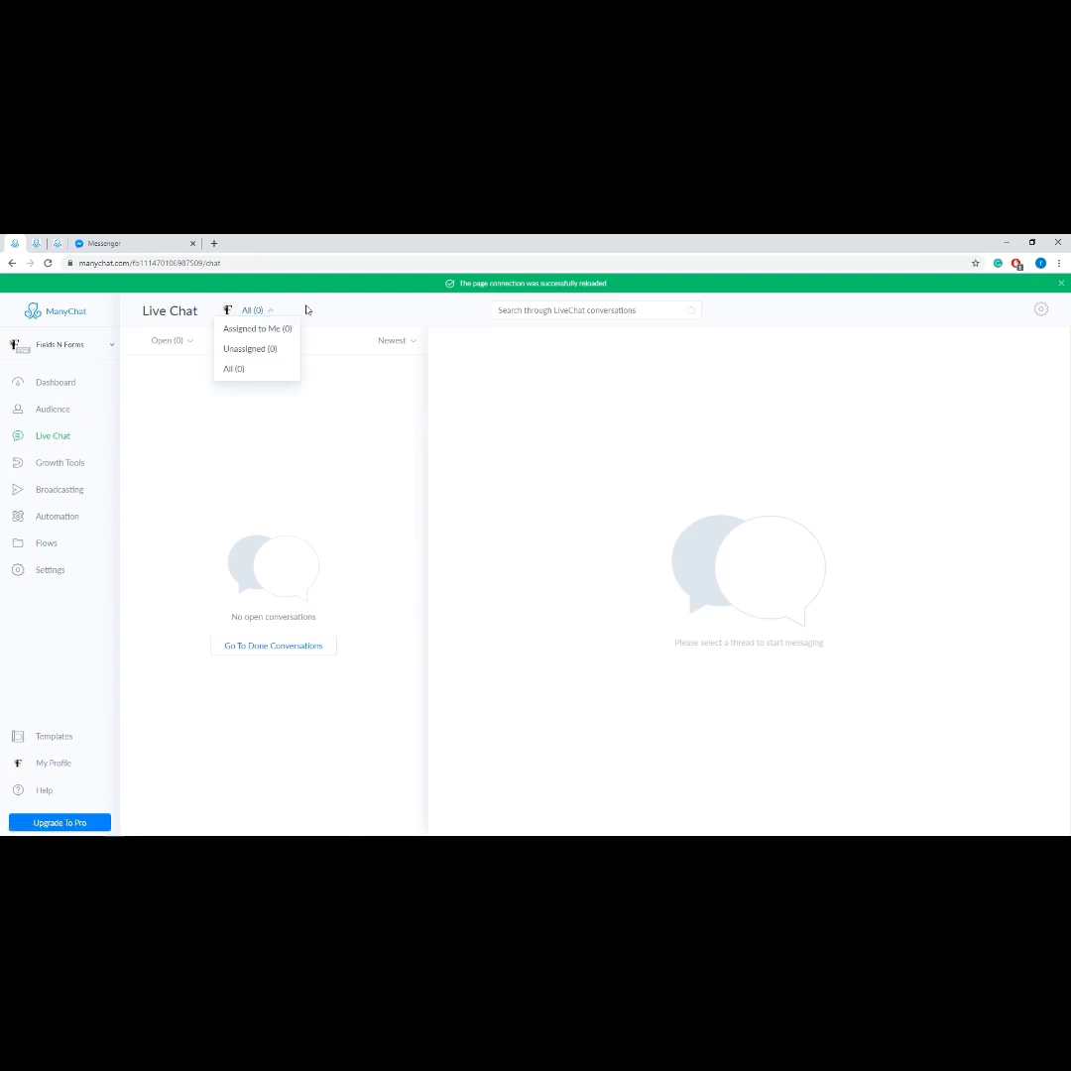
{"action": "left_click", "coordinate": [178, 342]}
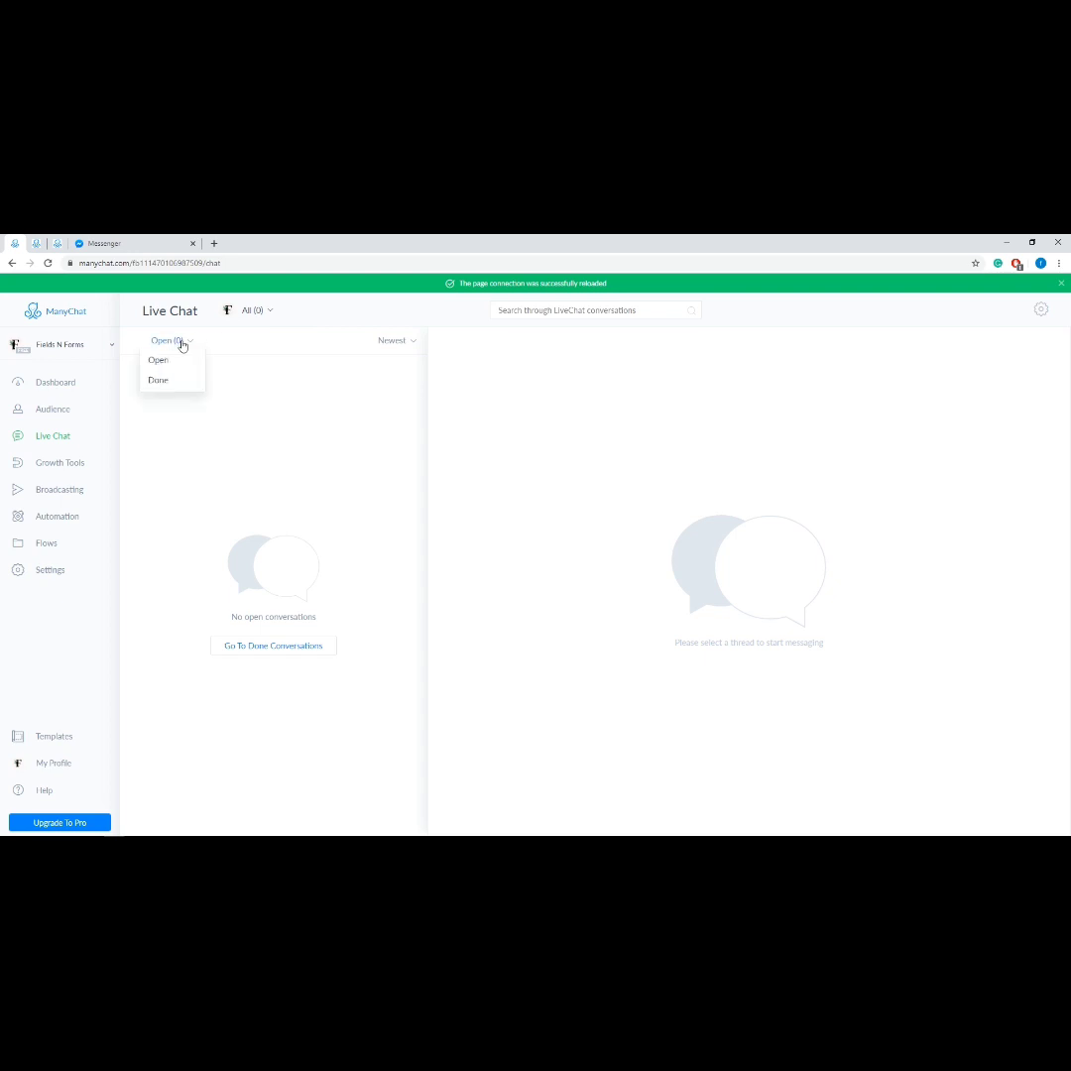
{"action": "left_click", "coordinate": [401, 342]}
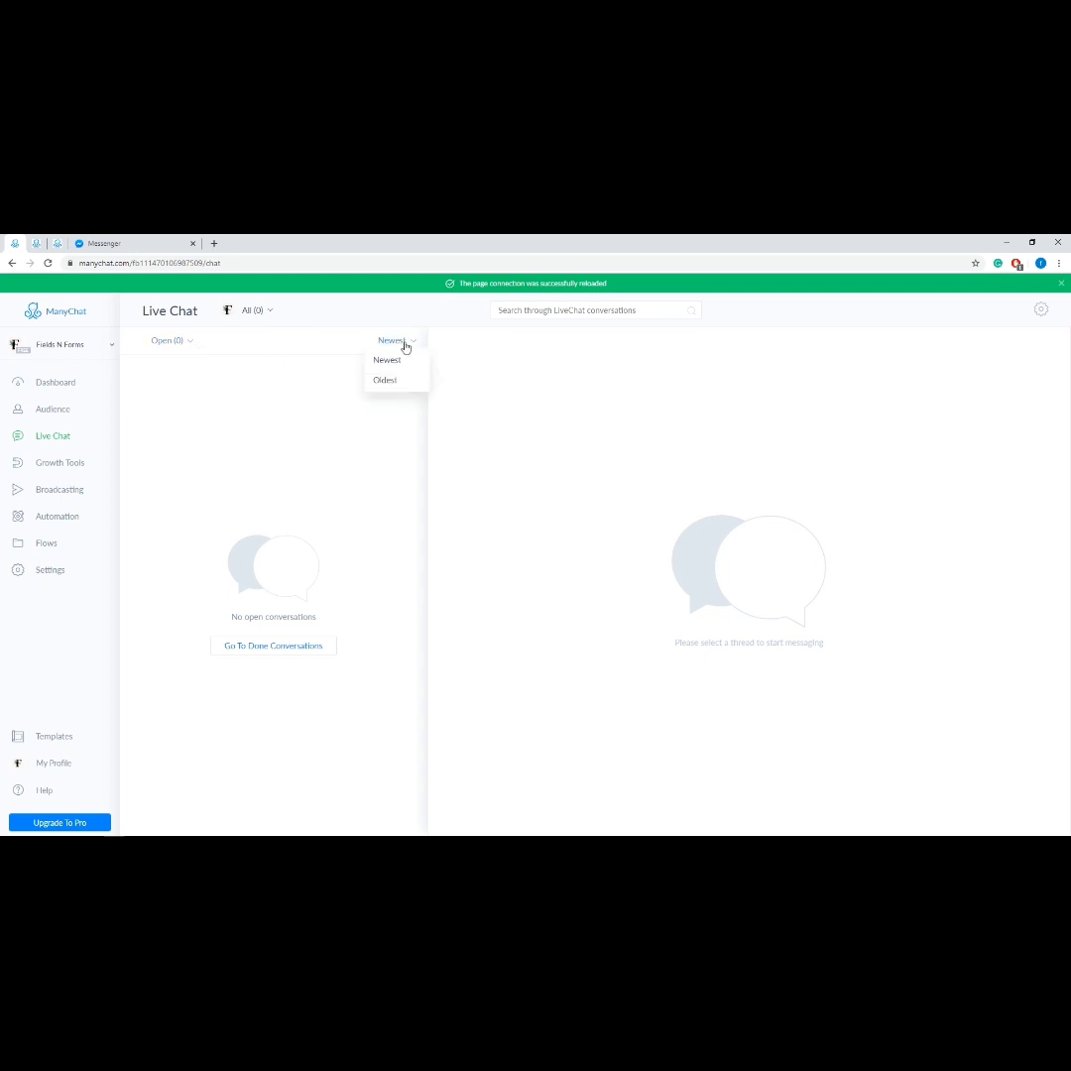
{"action": "left_click", "coordinate": [359, 321]}
- Open the draft widget "Growth Tool" and examine its initial state settings
{"action": "left_click", "coordinate": [57, 471]}
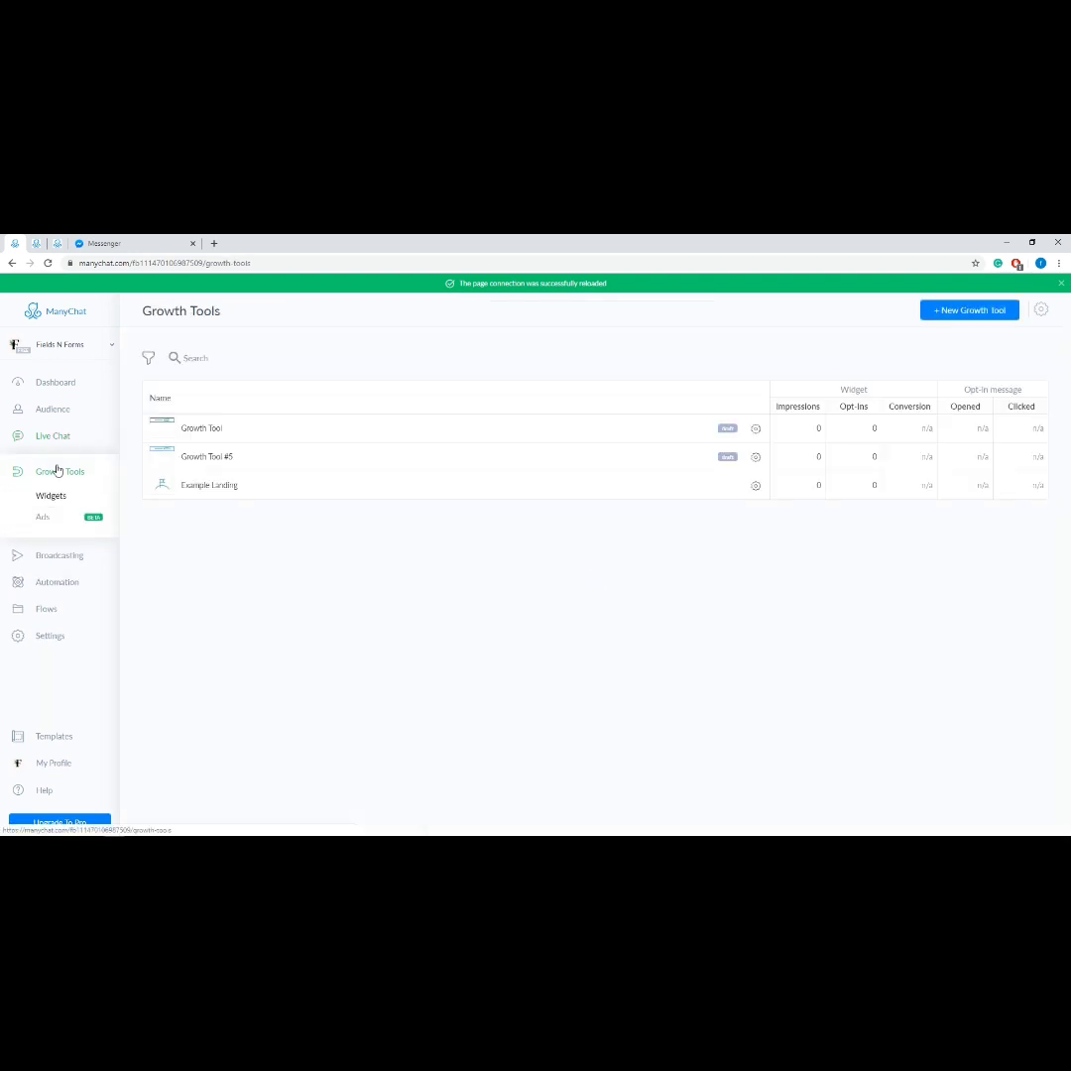
{"action": "left_click", "coordinate": [194, 429]}
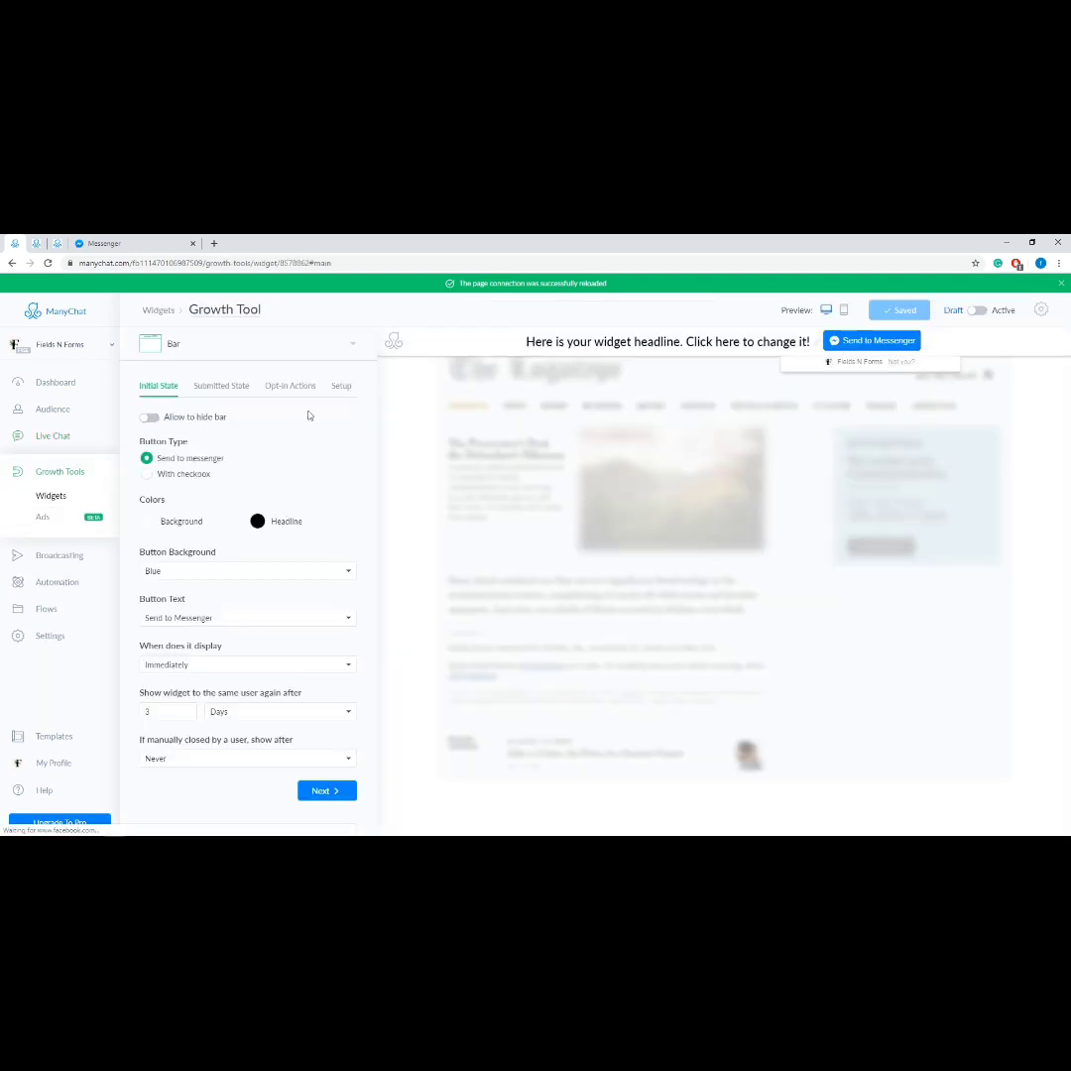
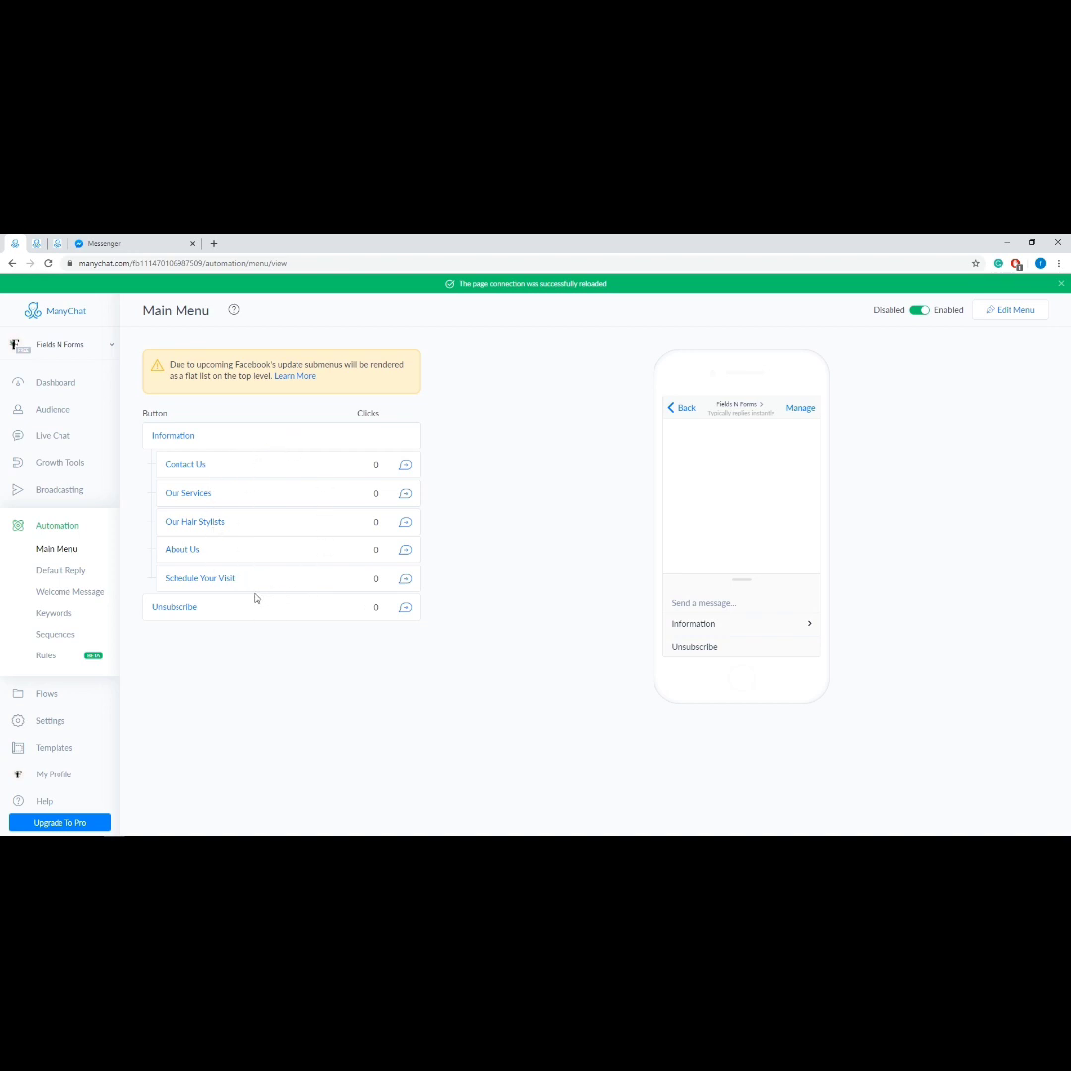
- Review the default reply, the welcome message, the keyword rules and the message schedule of the Example Sequence
{"action": "left_click", "coordinate": [62, 573]}
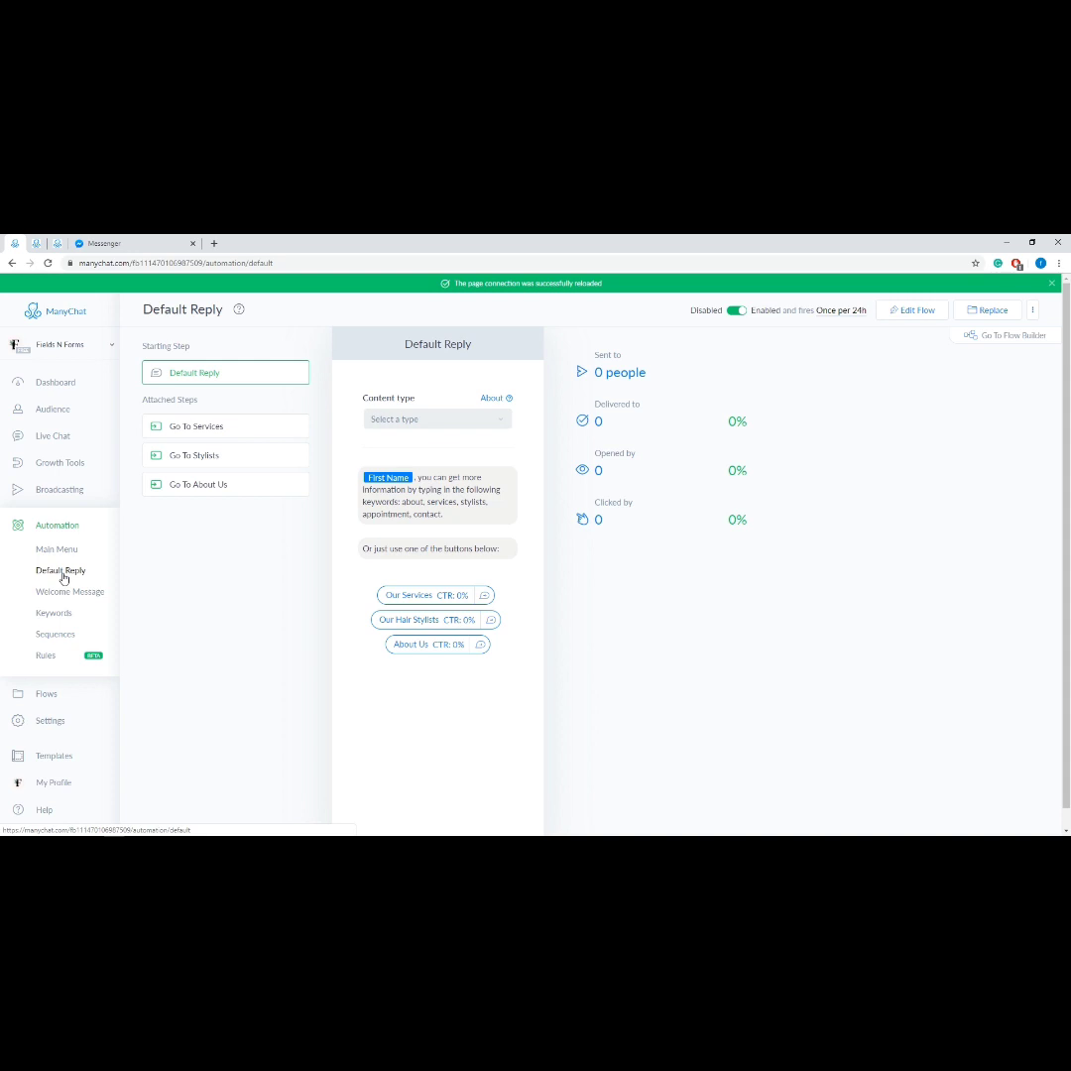
{"action": "left_click", "coordinate": [65, 591]}
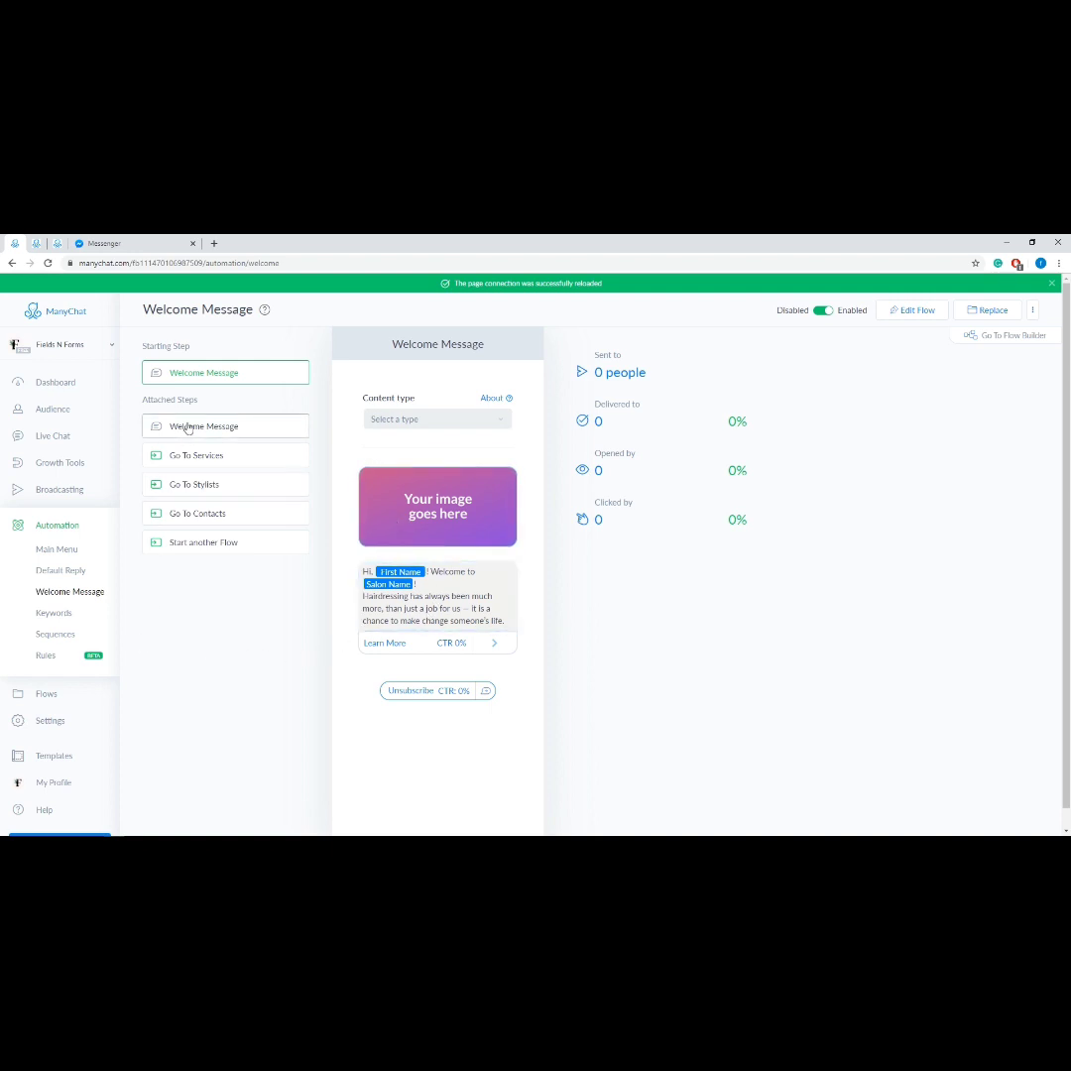
{"action": "left_click", "coordinate": [68, 617]}
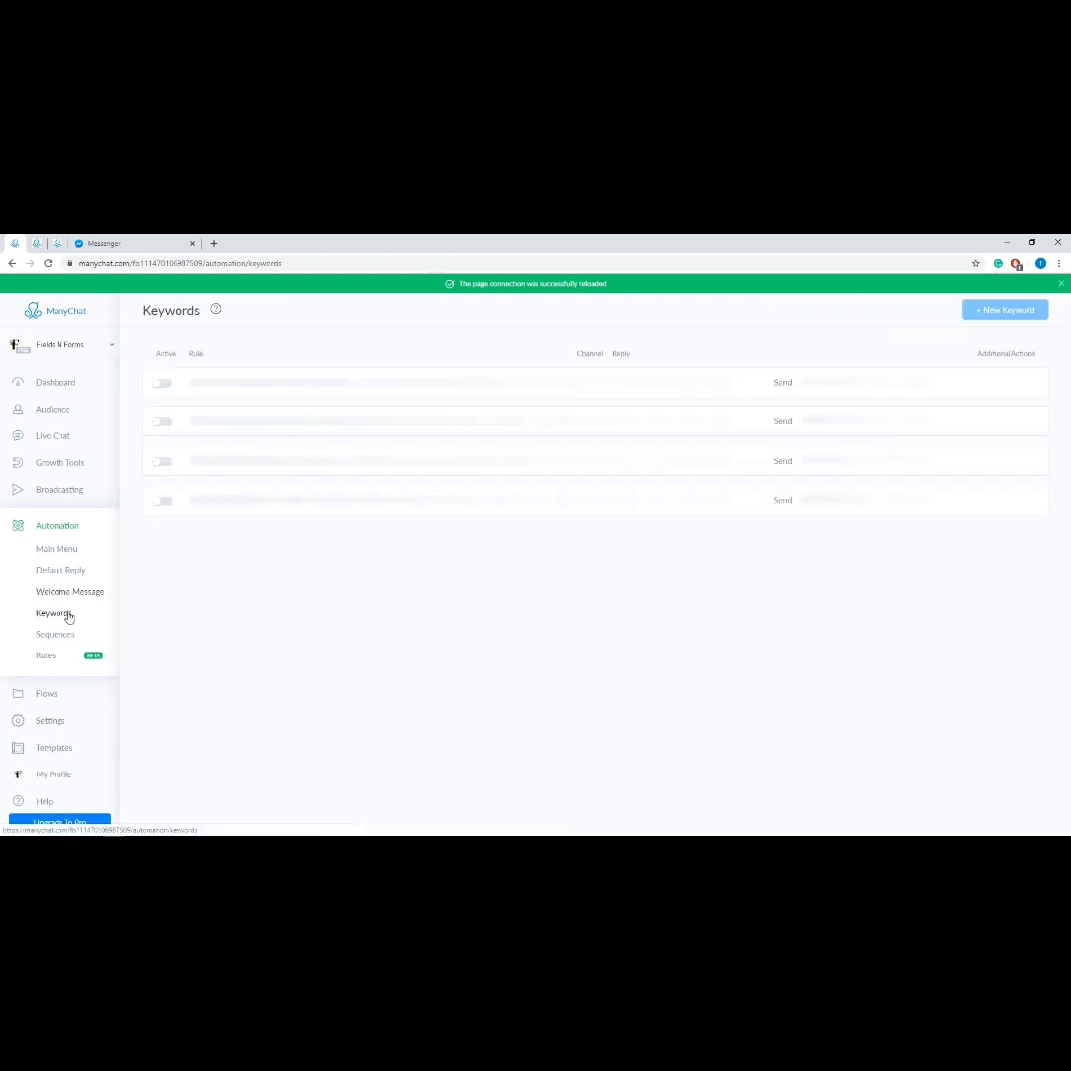
{"action": "scroll", "coordinate": [384, 563], "scroll_direction": "down", "scroll_amount": 1}
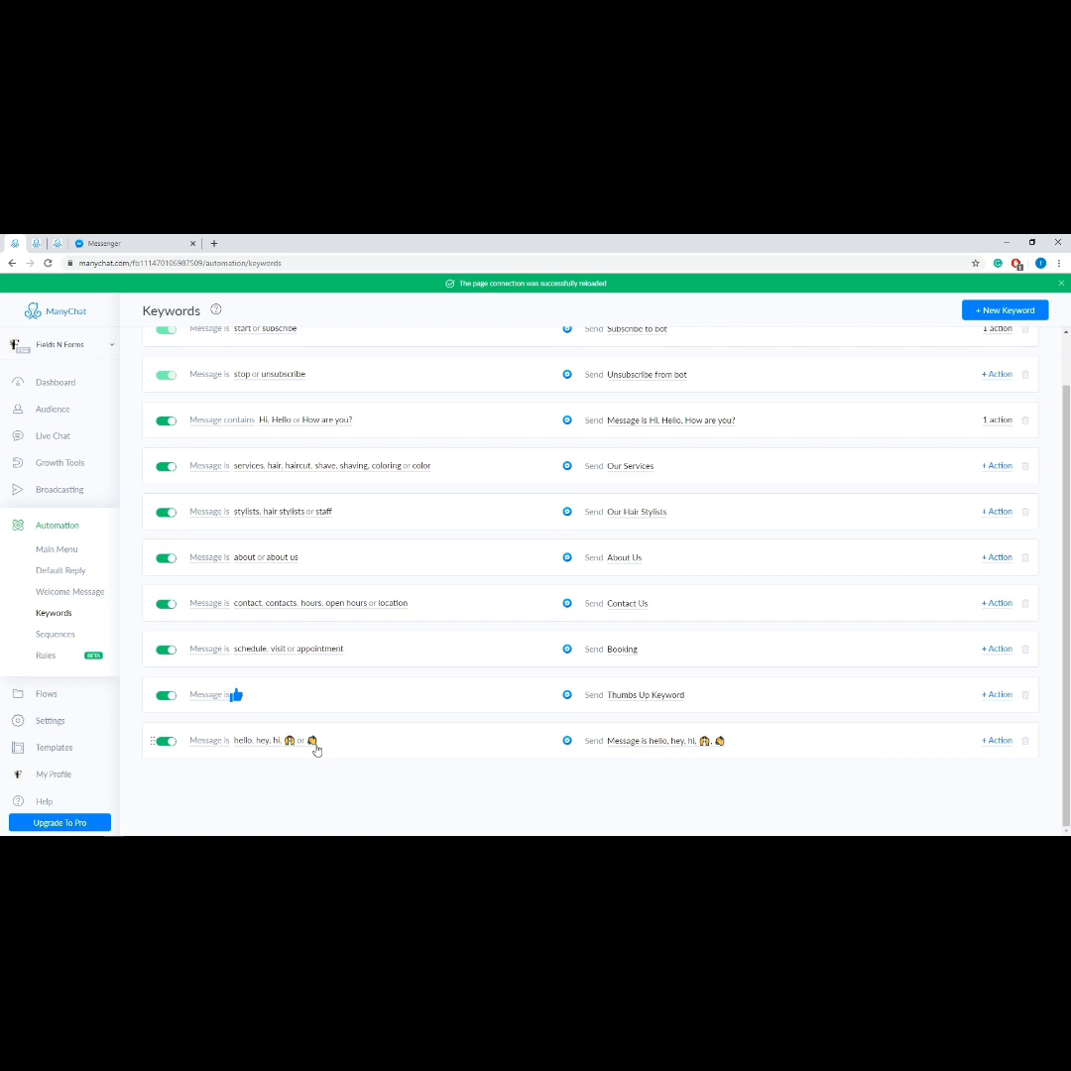
{"action": "left_click", "coordinate": [62, 637]}
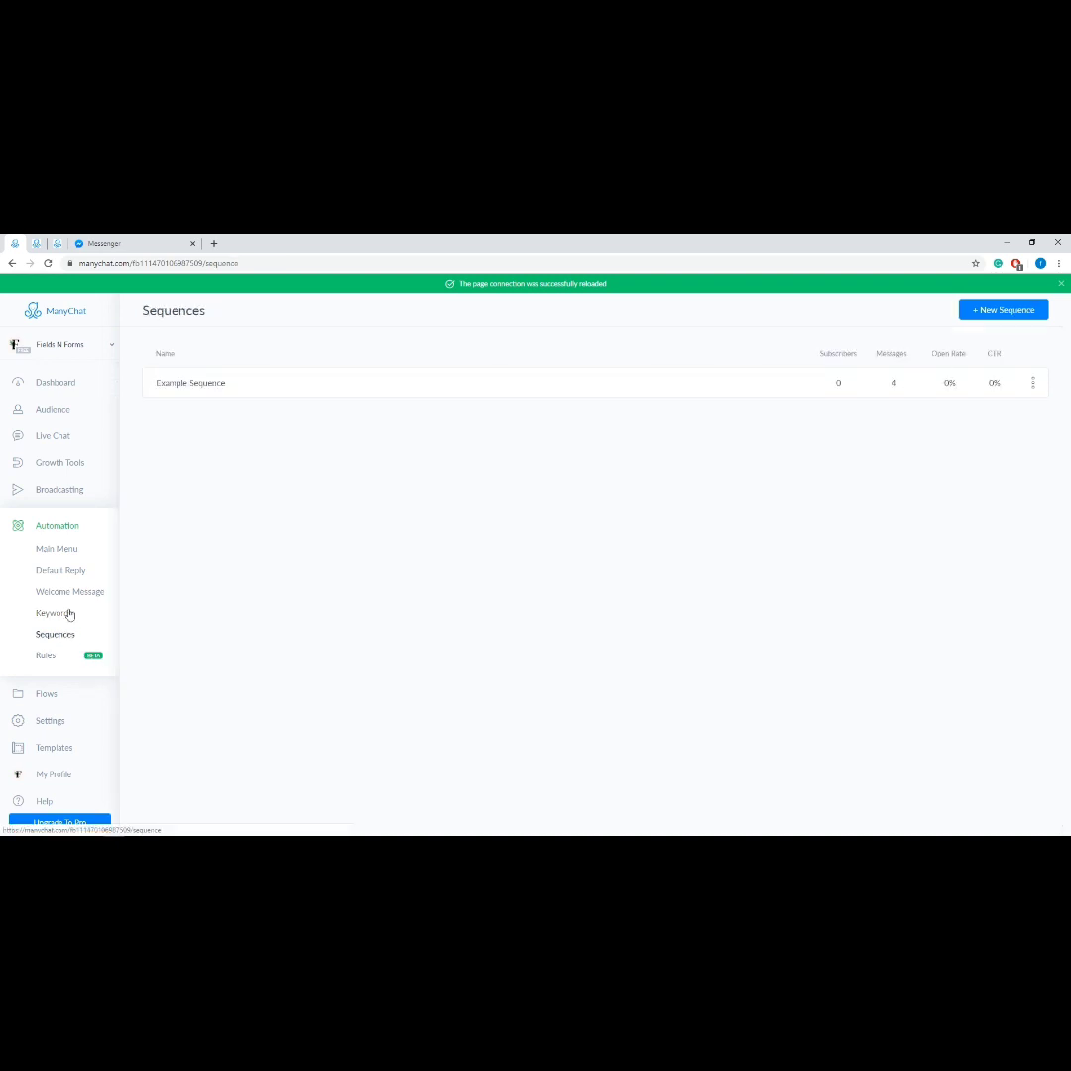
{"action": "left_click", "coordinate": [180, 392]}
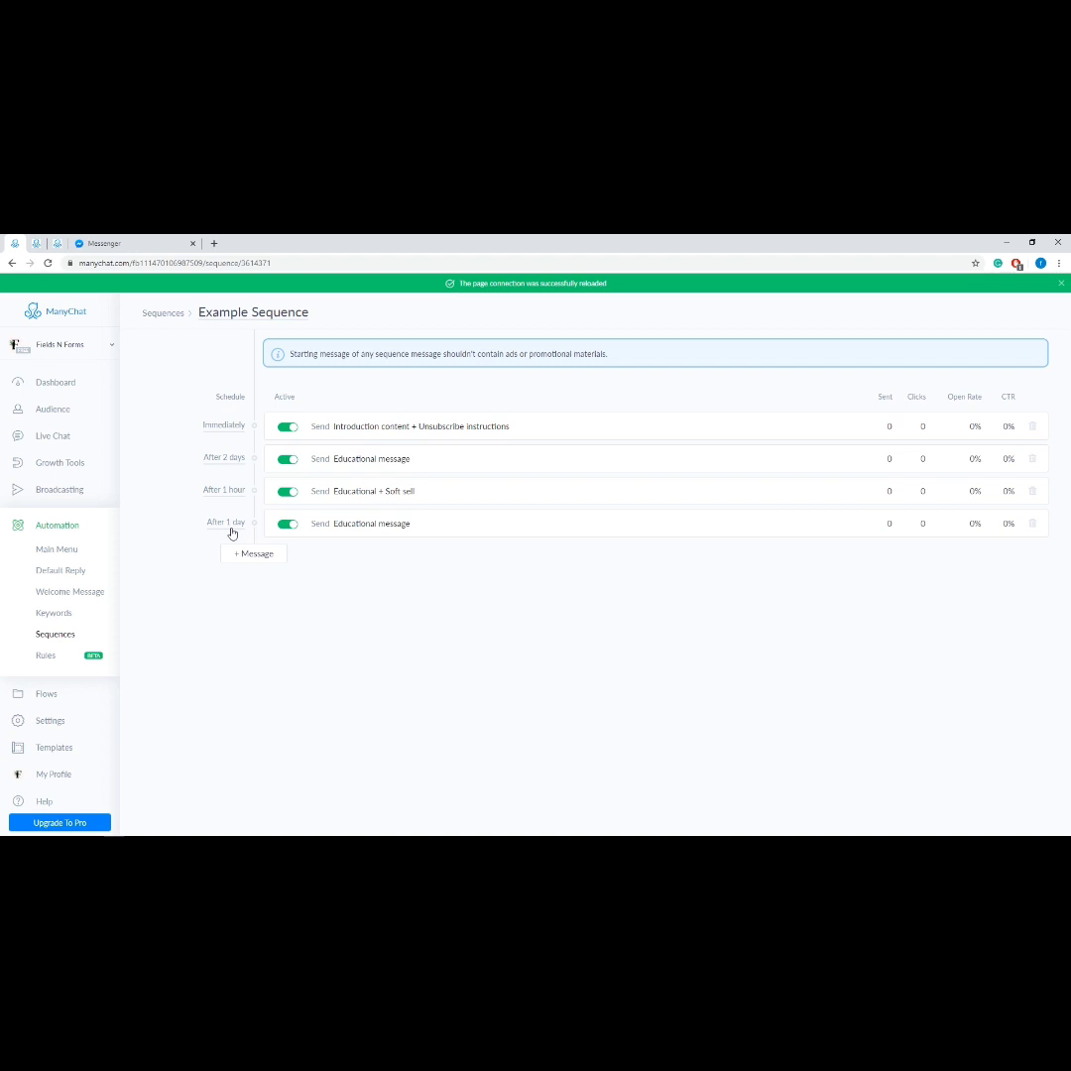
- Create a new custom automation rule and look through its available triggers and actions
{"action": "left_click", "coordinate": [46, 657]}
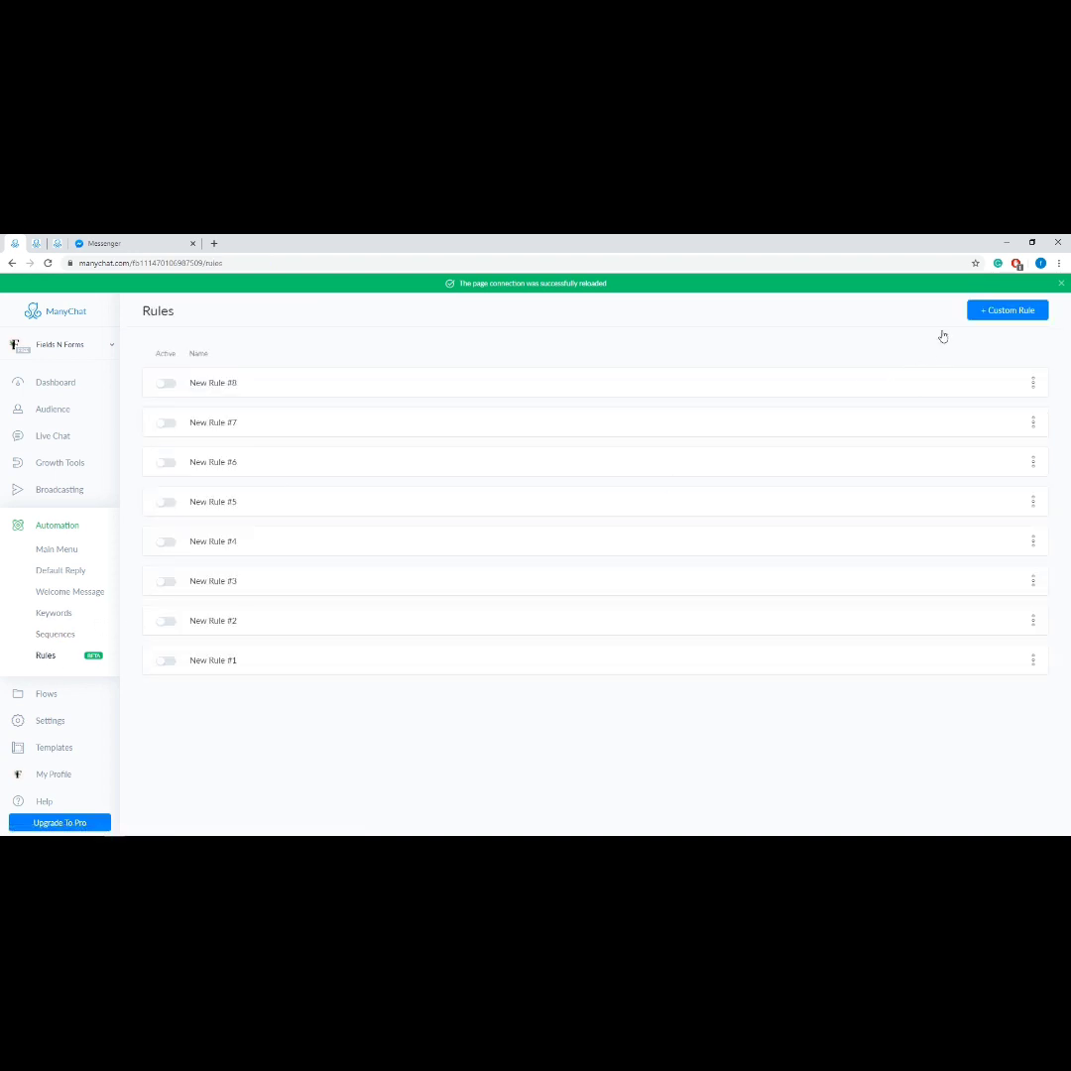
{"action": "left_click", "coordinate": [990, 310]}
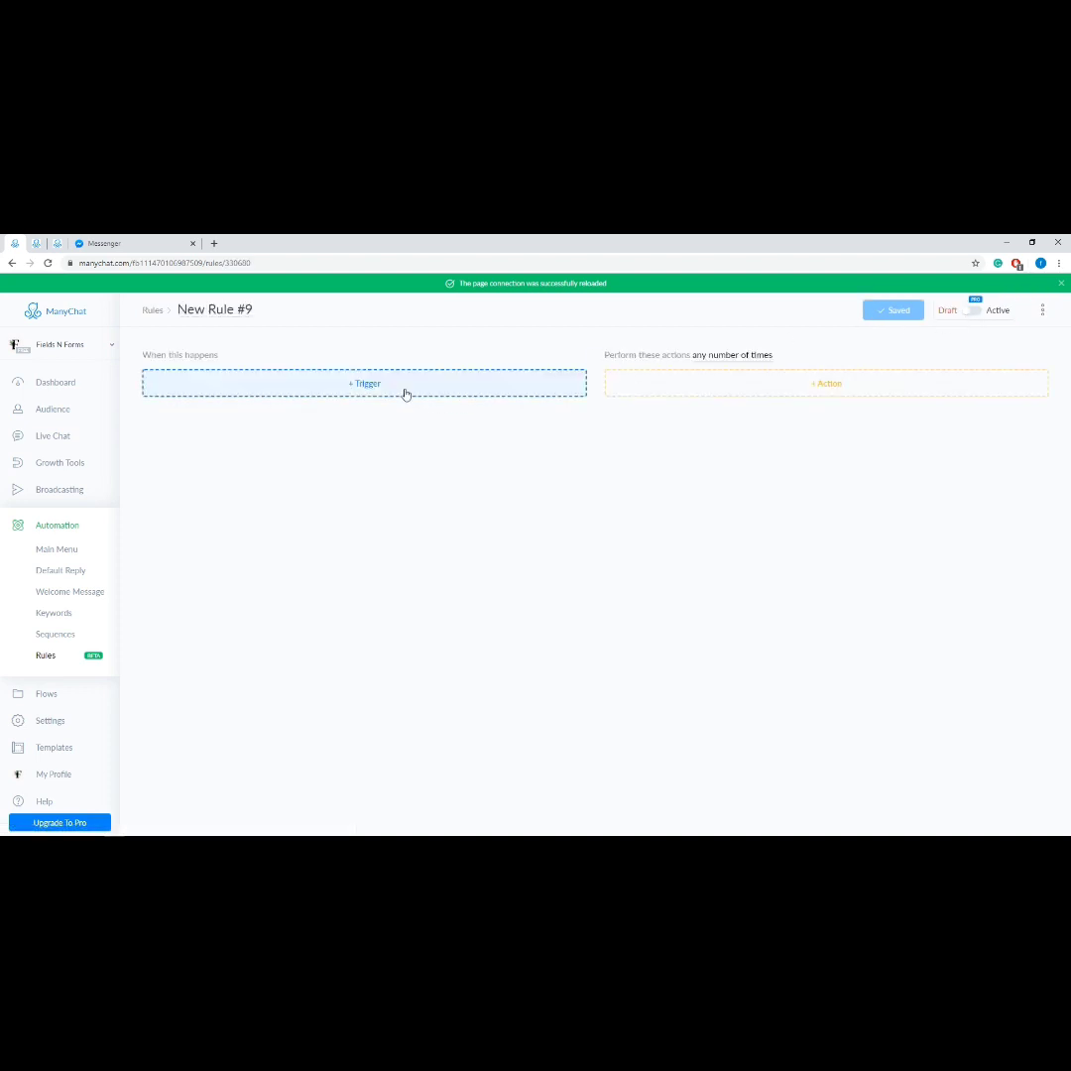
{"action": "left_click", "coordinate": [414, 396]}
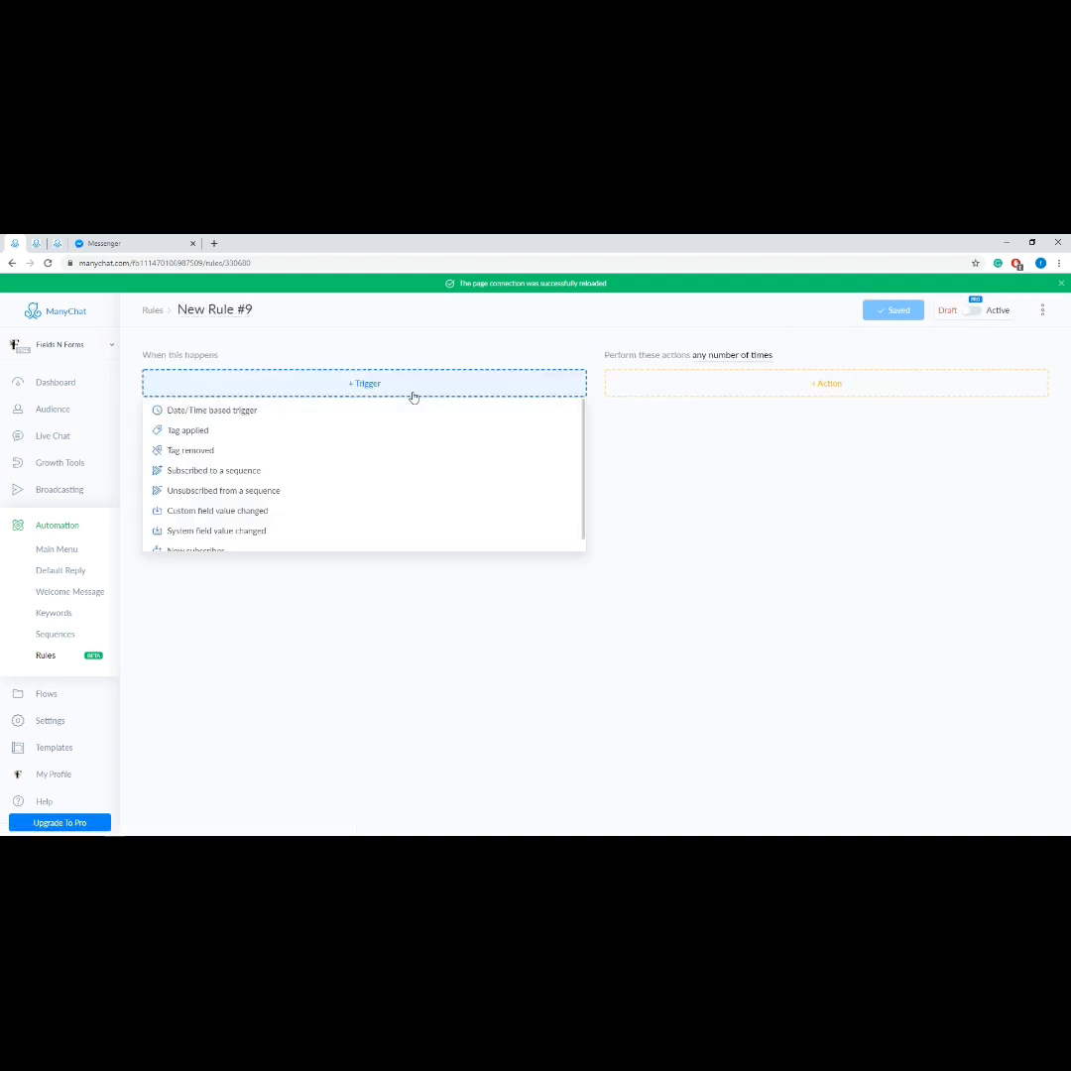
{"action": "left_click", "coordinate": [728, 394]}
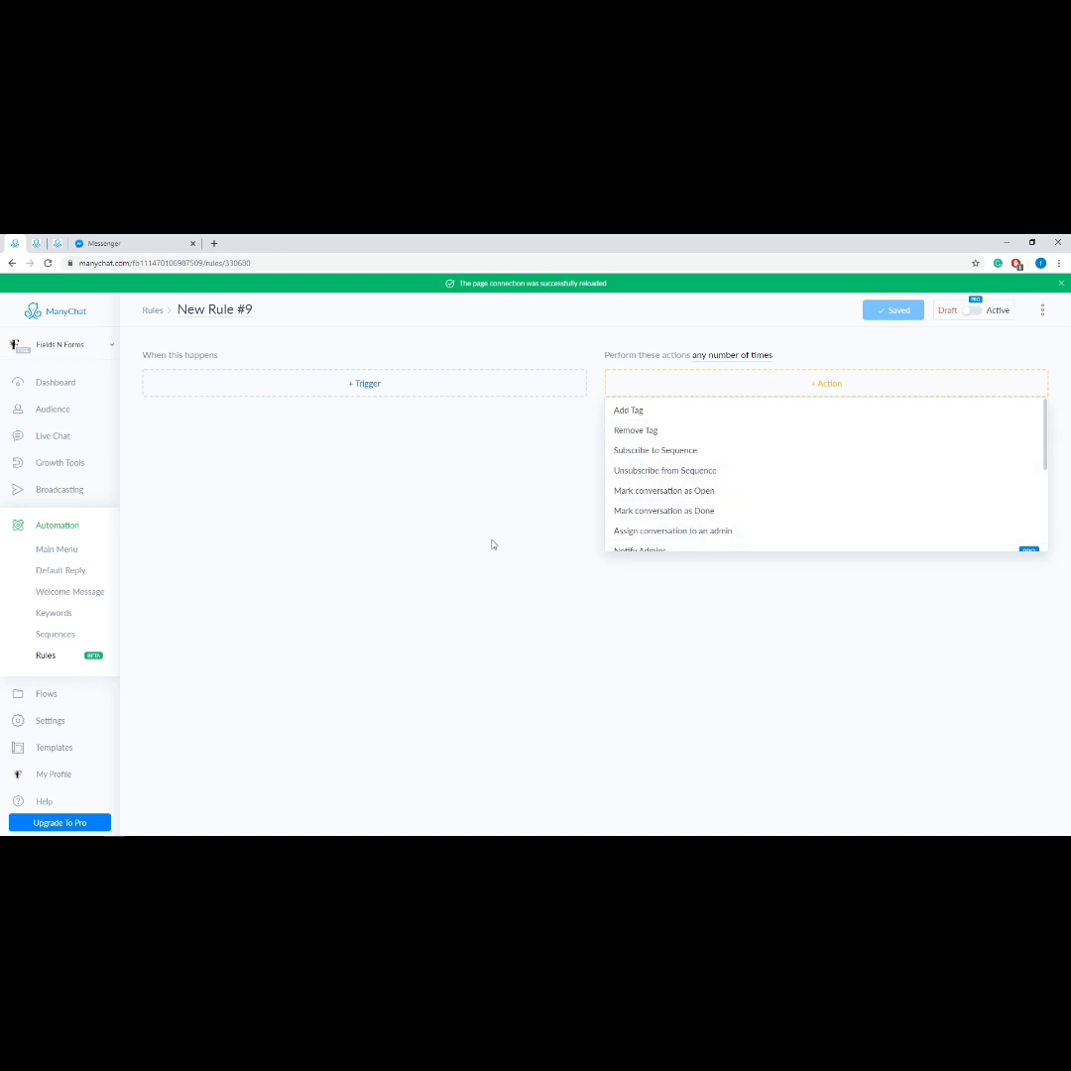
- Open the list of all flows
{"action": "left_click", "coordinate": [62, 699]}
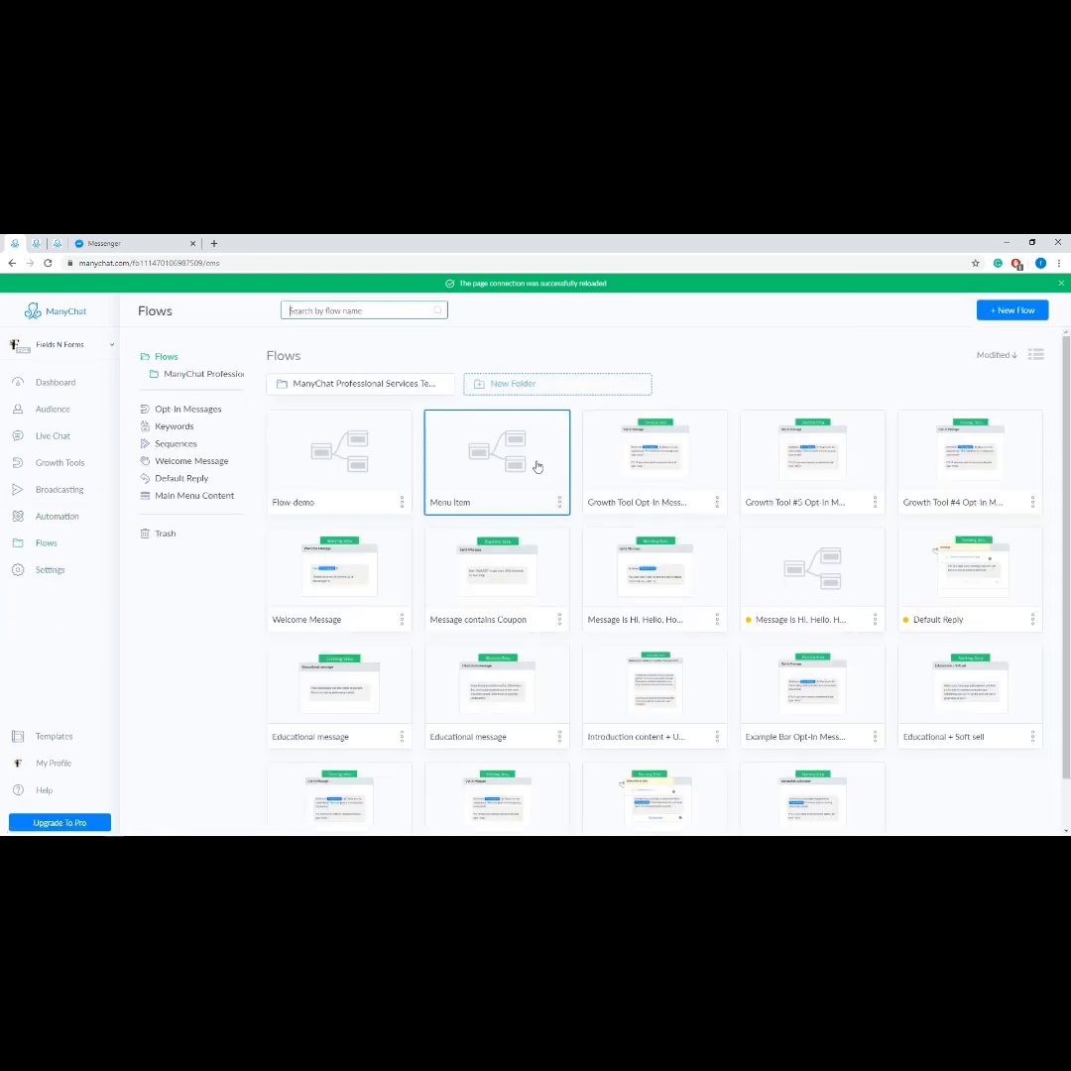
- Compare the list and grid views of the flows and look over all saved flows
{"action": "left_click", "coordinate": [1036, 354]}
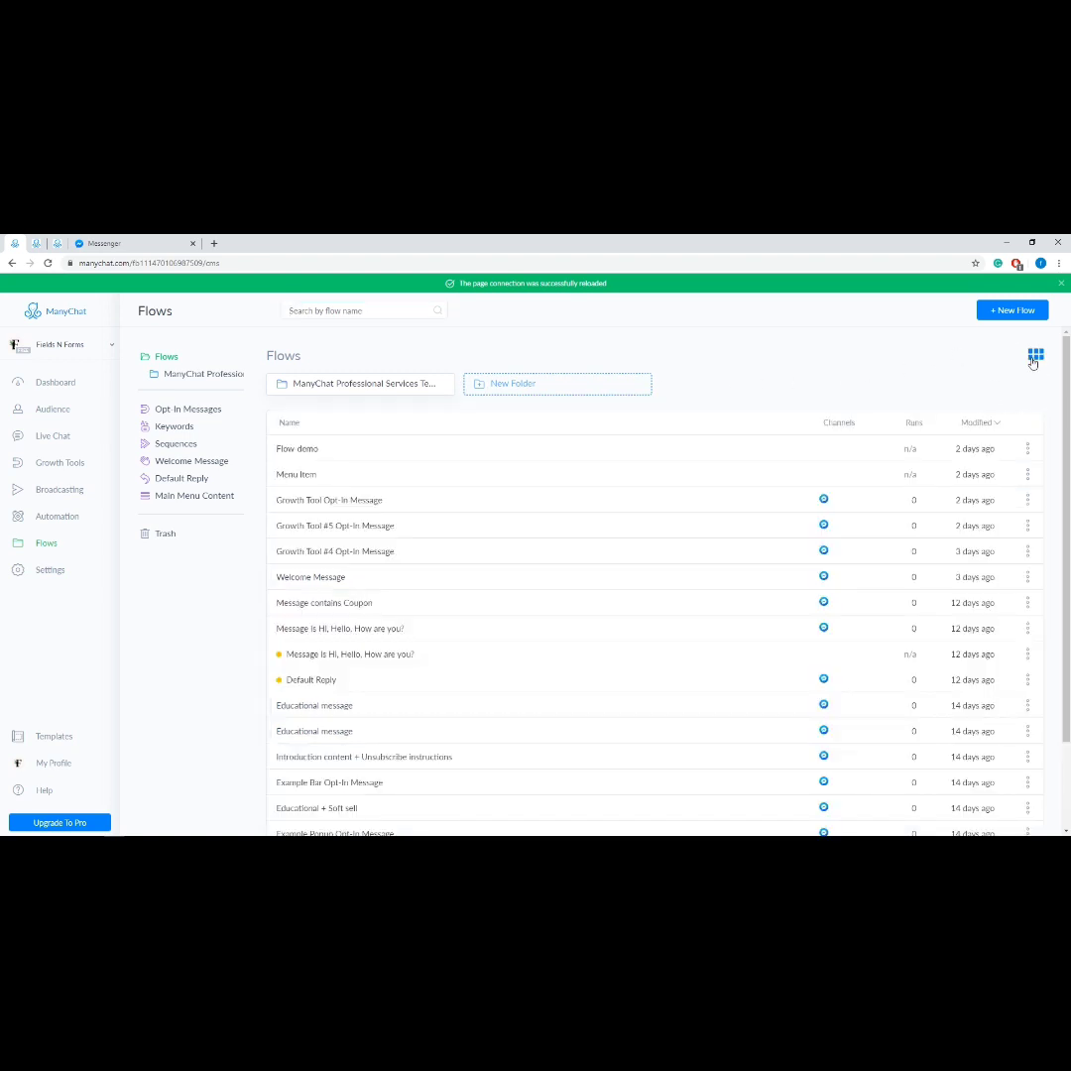
{"action": "left_click", "coordinate": [1036, 354]}
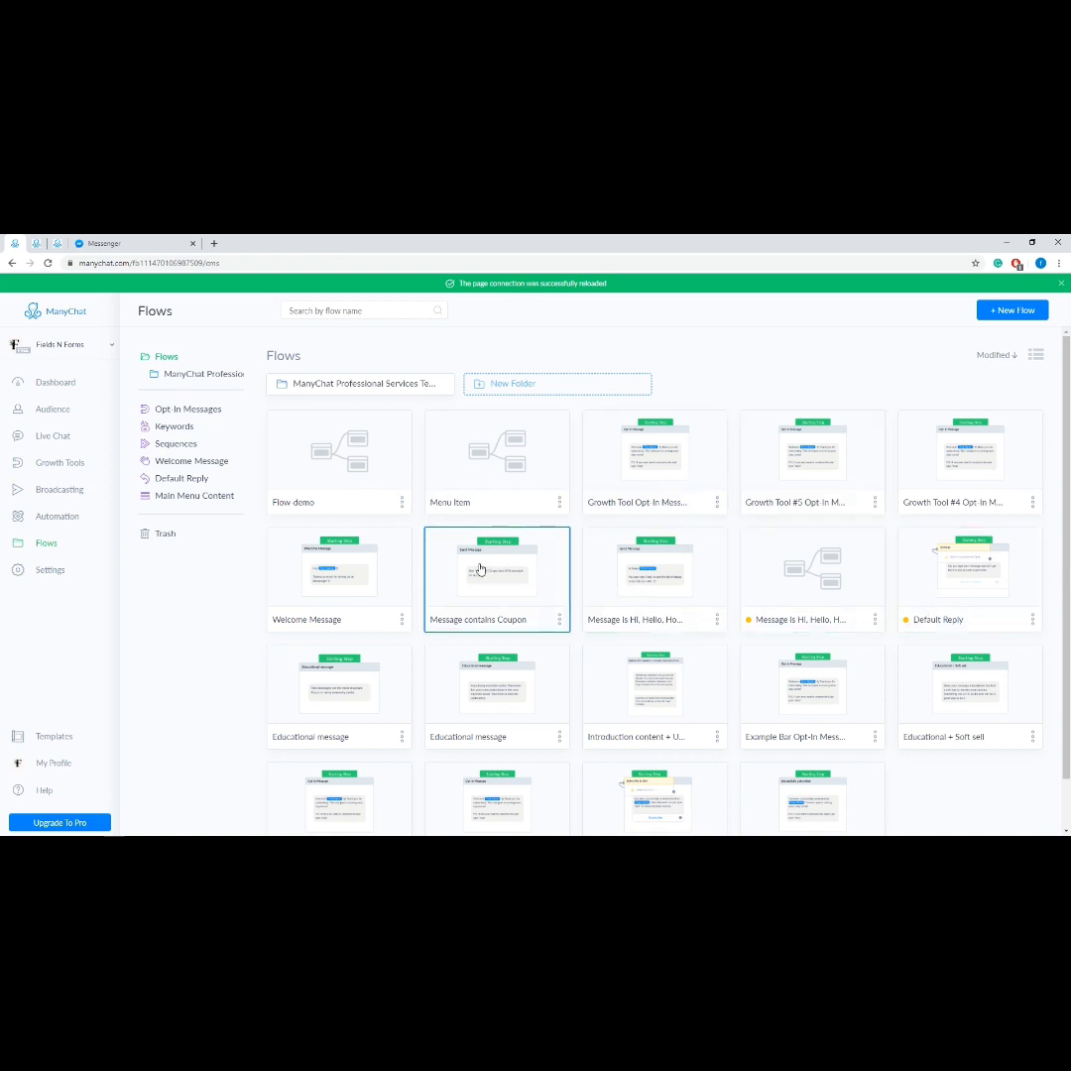
{"action": "scroll", "coordinate": [371, 575], "scroll_direction": "down", "scroll_amount": 1}
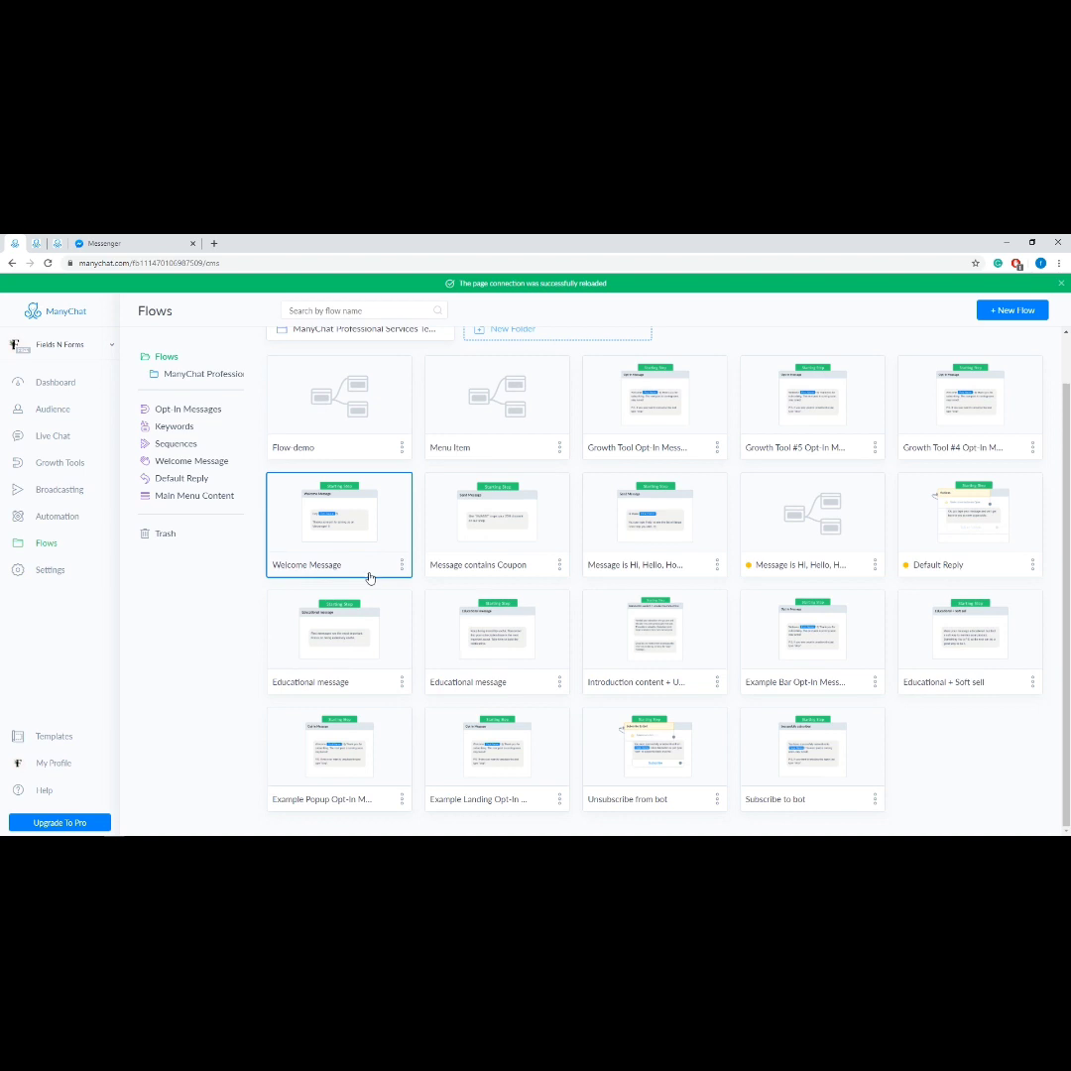
{"action": "scroll", "coordinate": [370, 577], "scroll_direction": "up", "scroll_amount": 1}
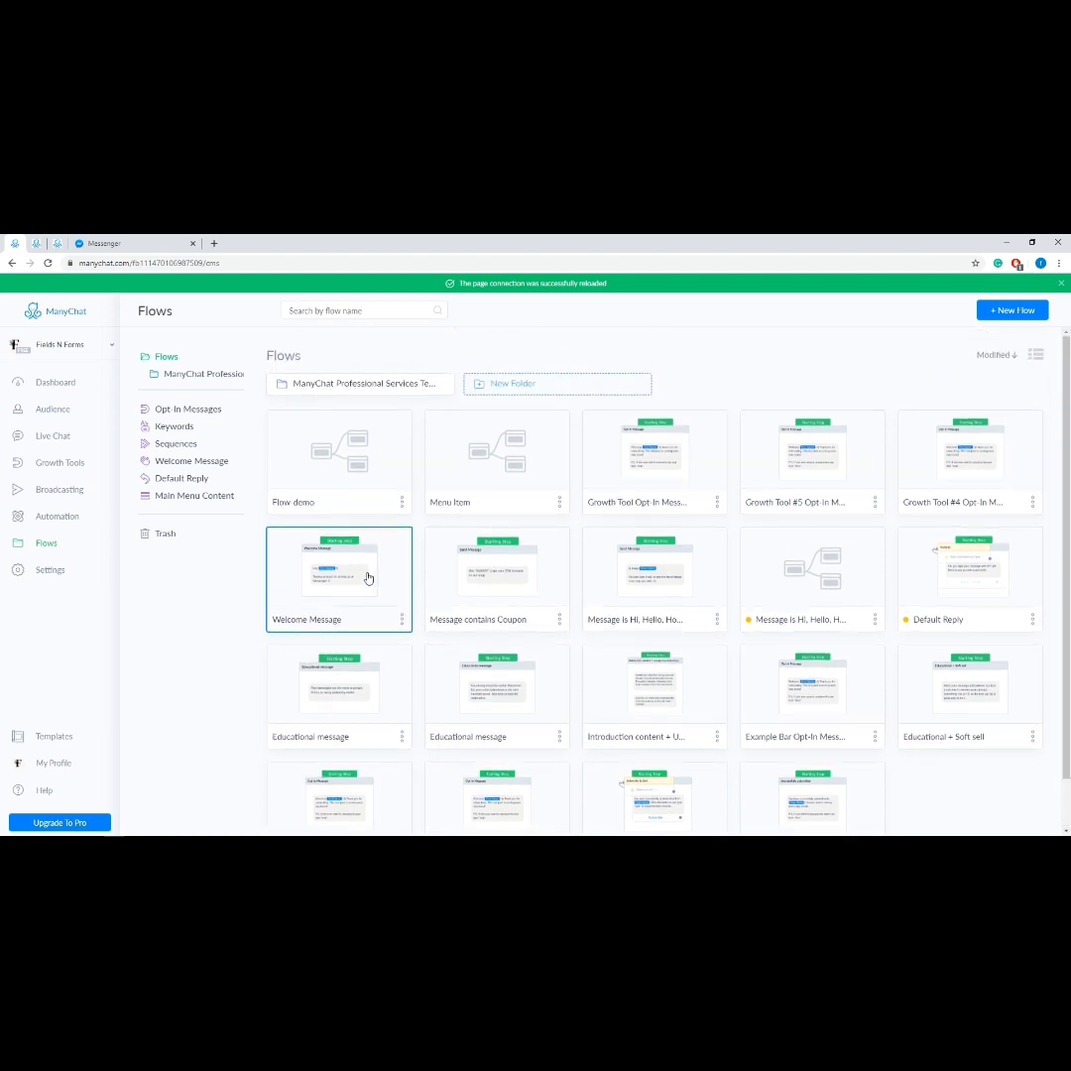
- Open the general bot settings, look through the bot time zone choices, and toggle the option to show only subscribed users
{"action": "left_click", "coordinate": [47, 571]}
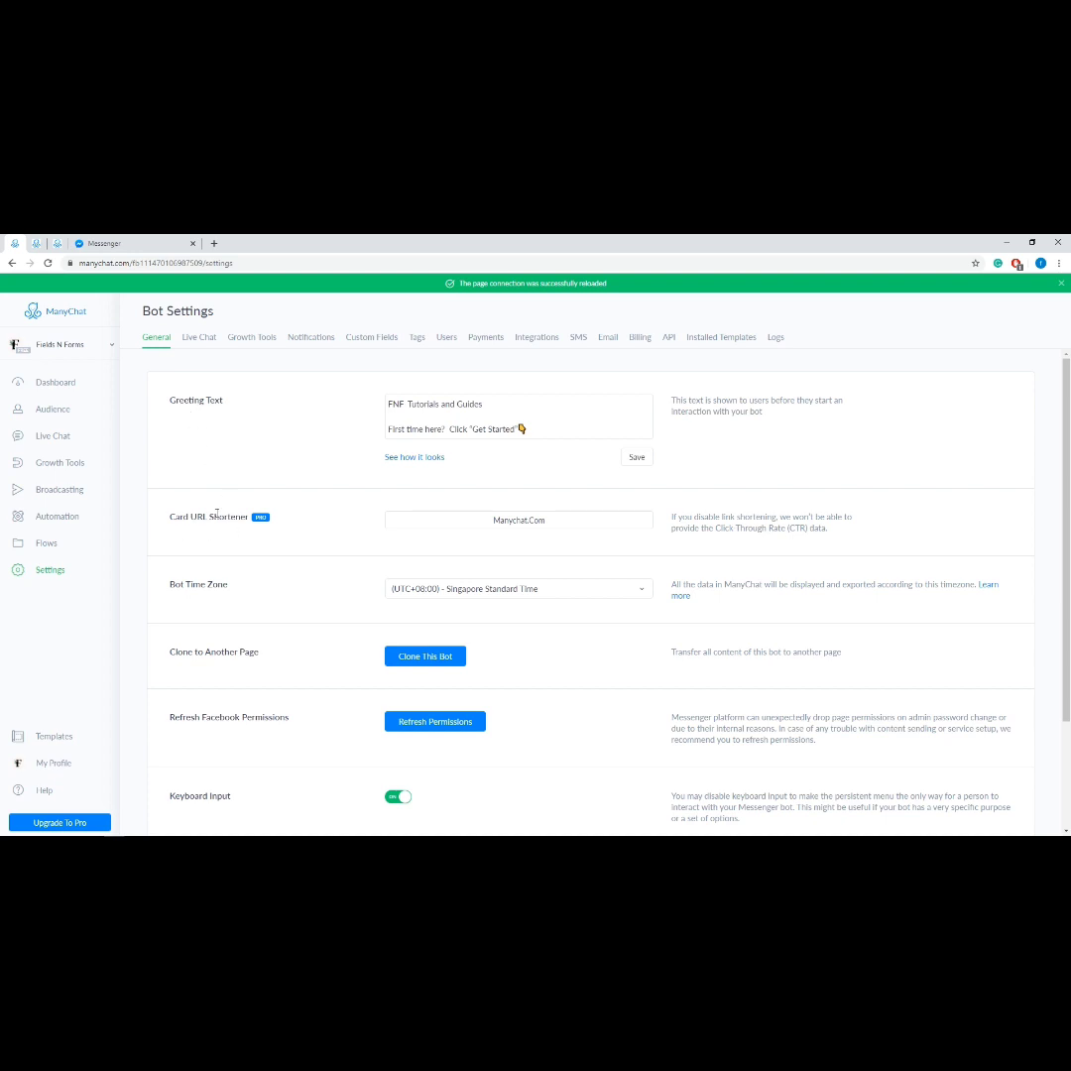
{"action": "scroll", "coordinate": [217, 523], "scroll_direction": "down", "scroll_amount": 3}
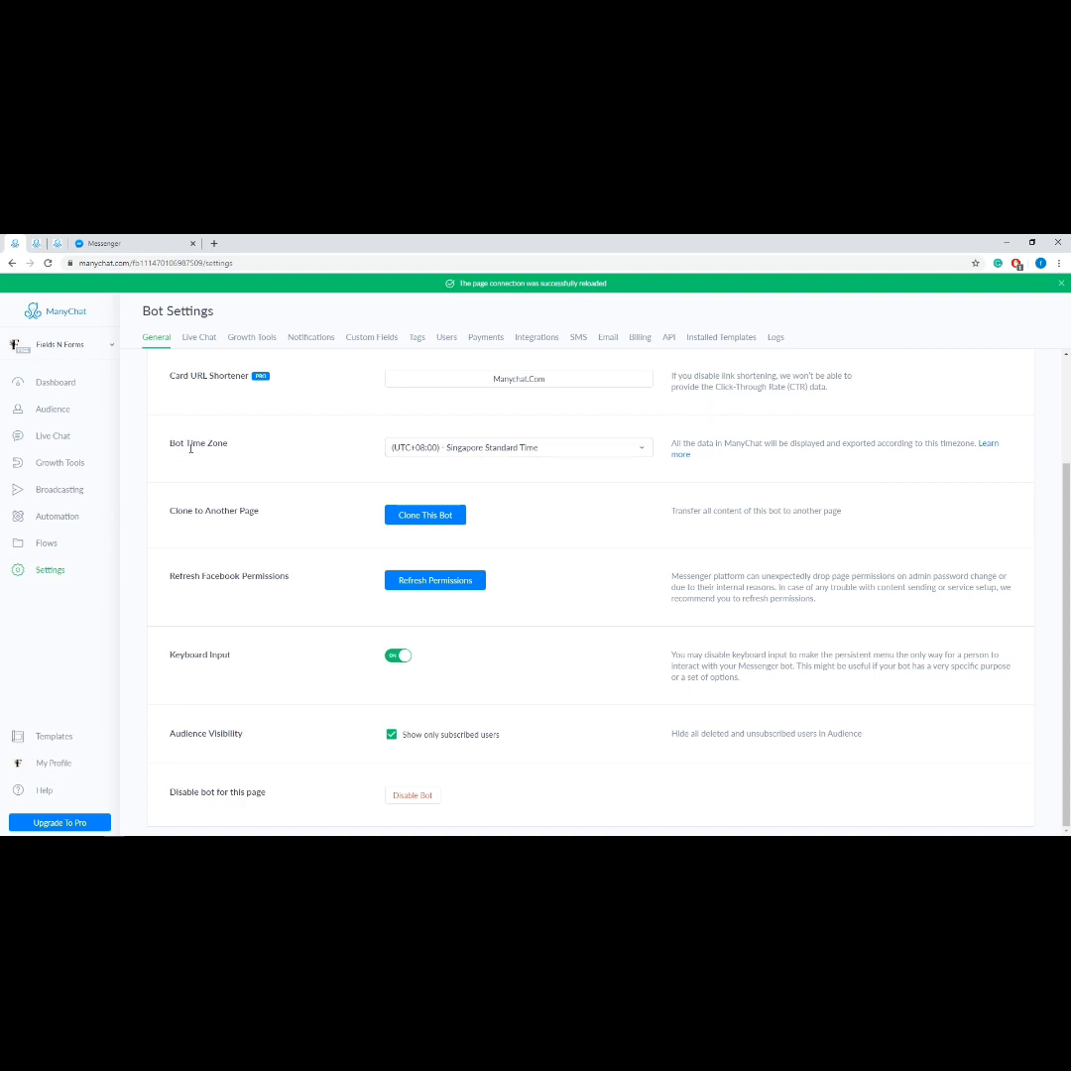
{"action": "left_click", "coordinate": [483, 453]}
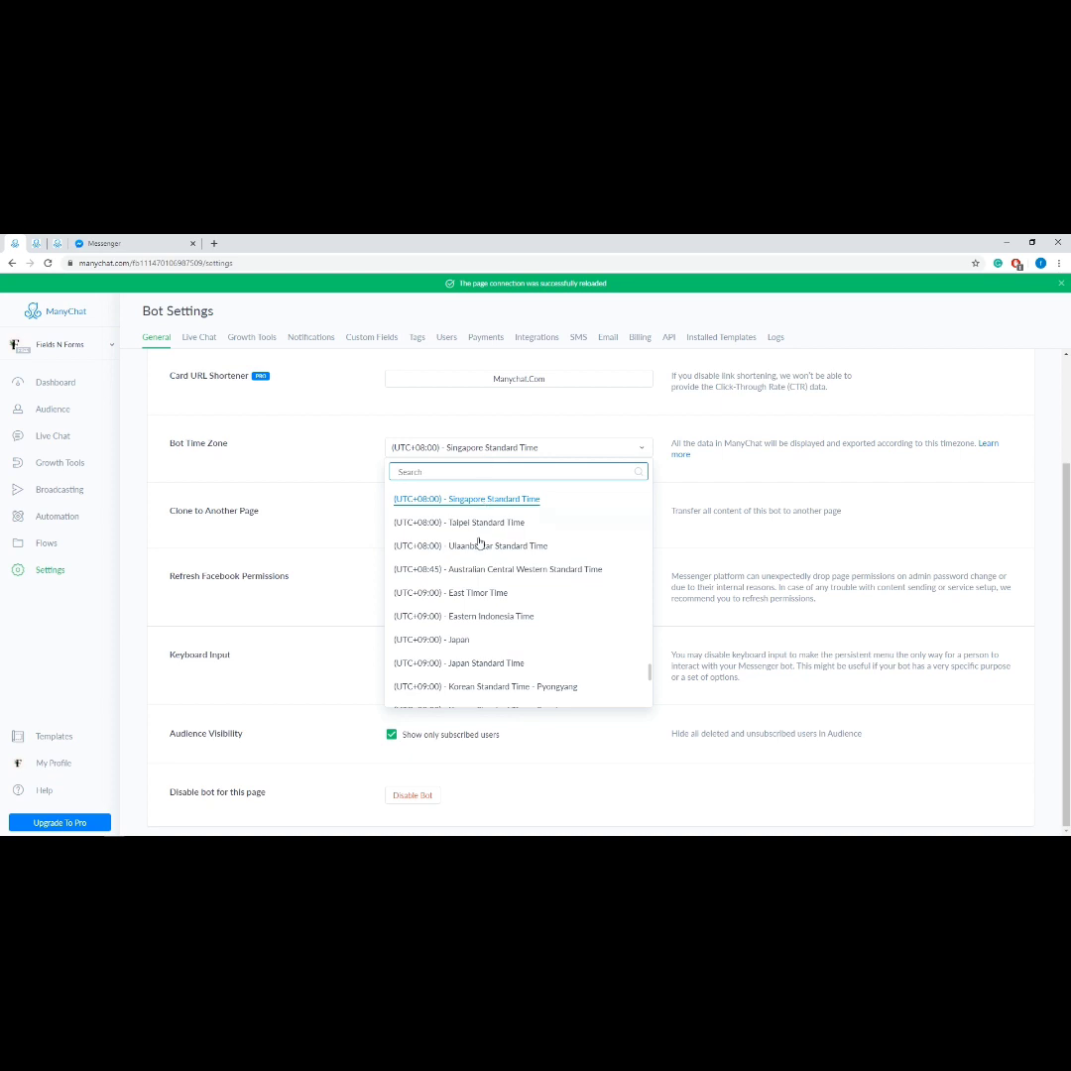
{"action": "left_click", "coordinate": [355, 487]}
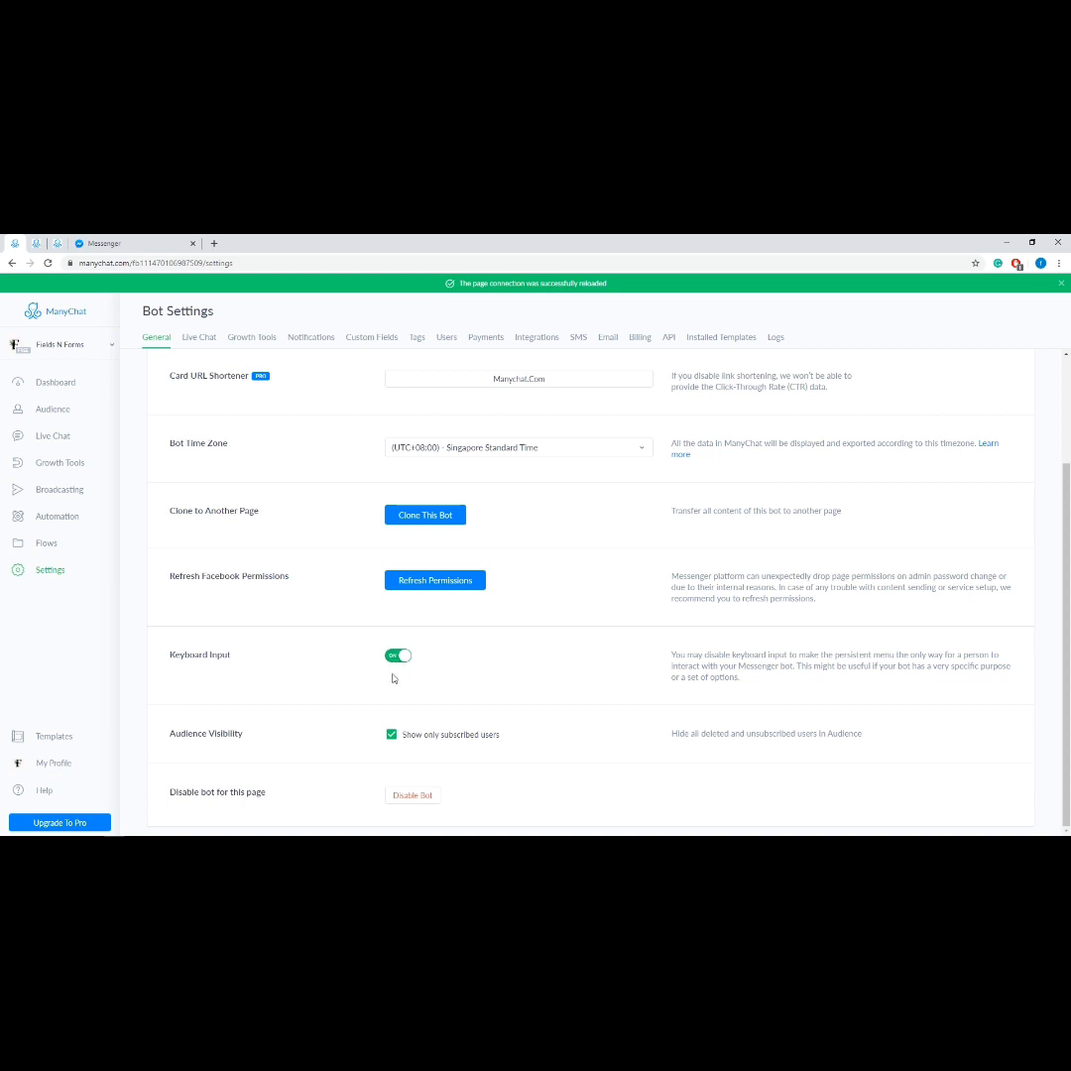
{"action": "left_click", "coordinate": [392, 739]}
- Set the live chat behavior to "Conversation should be opened explicitly" and try to enable showing the team member name and profile picture
{"action": "left_click", "coordinate": [195, 336]}
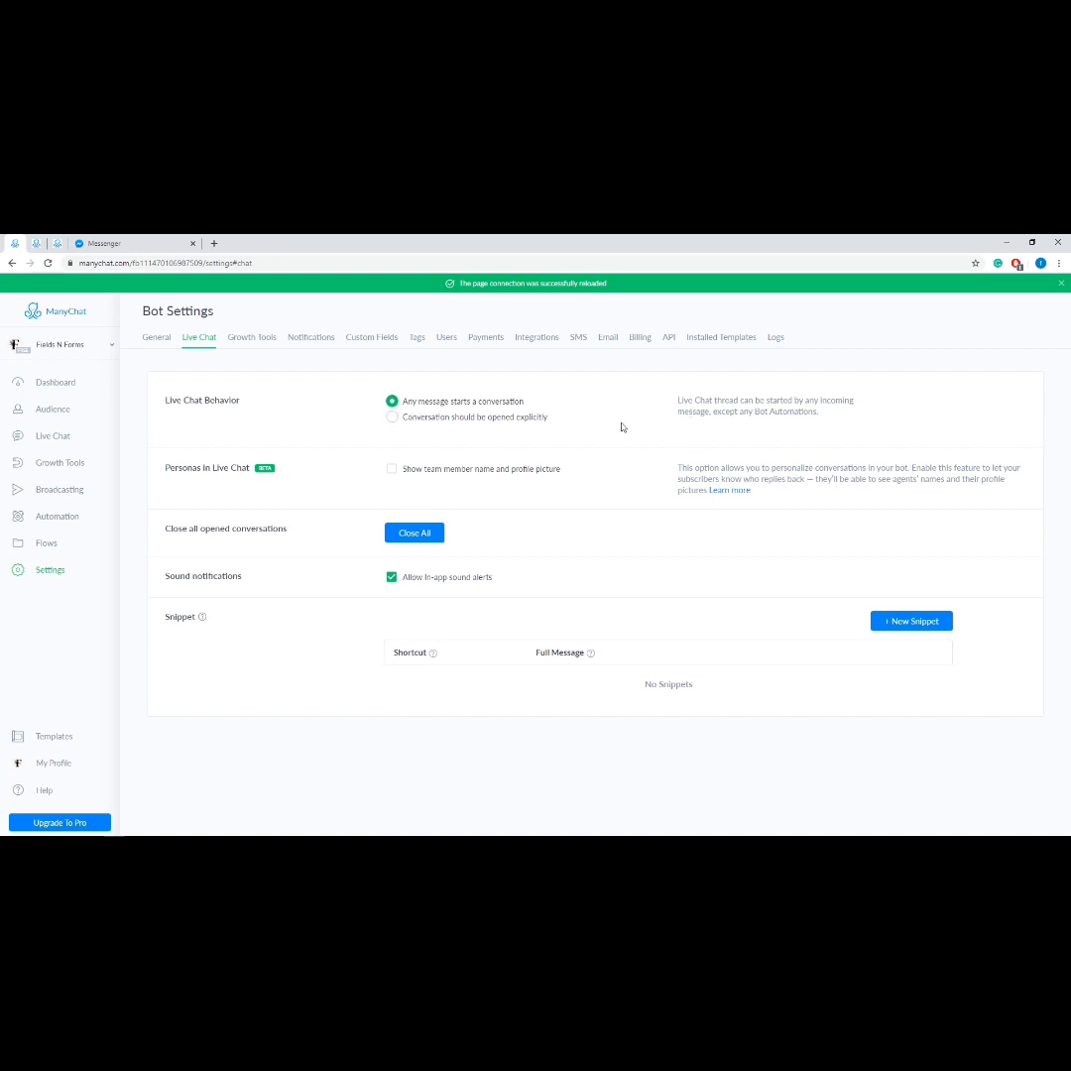
{"action": "left_click", "coordinate": [402, 420]}
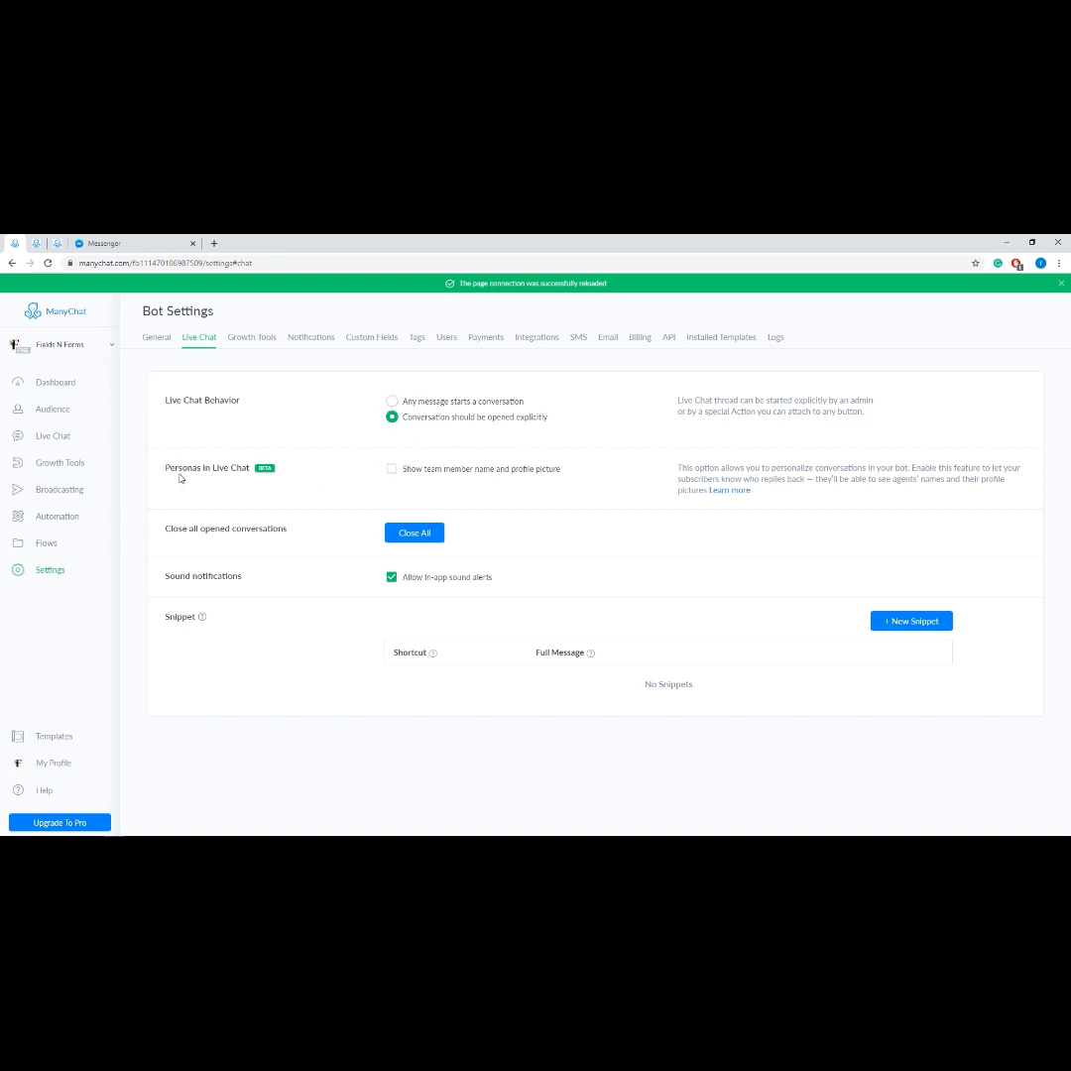
{"action": "left_click", "coordinate": [397, 473]}
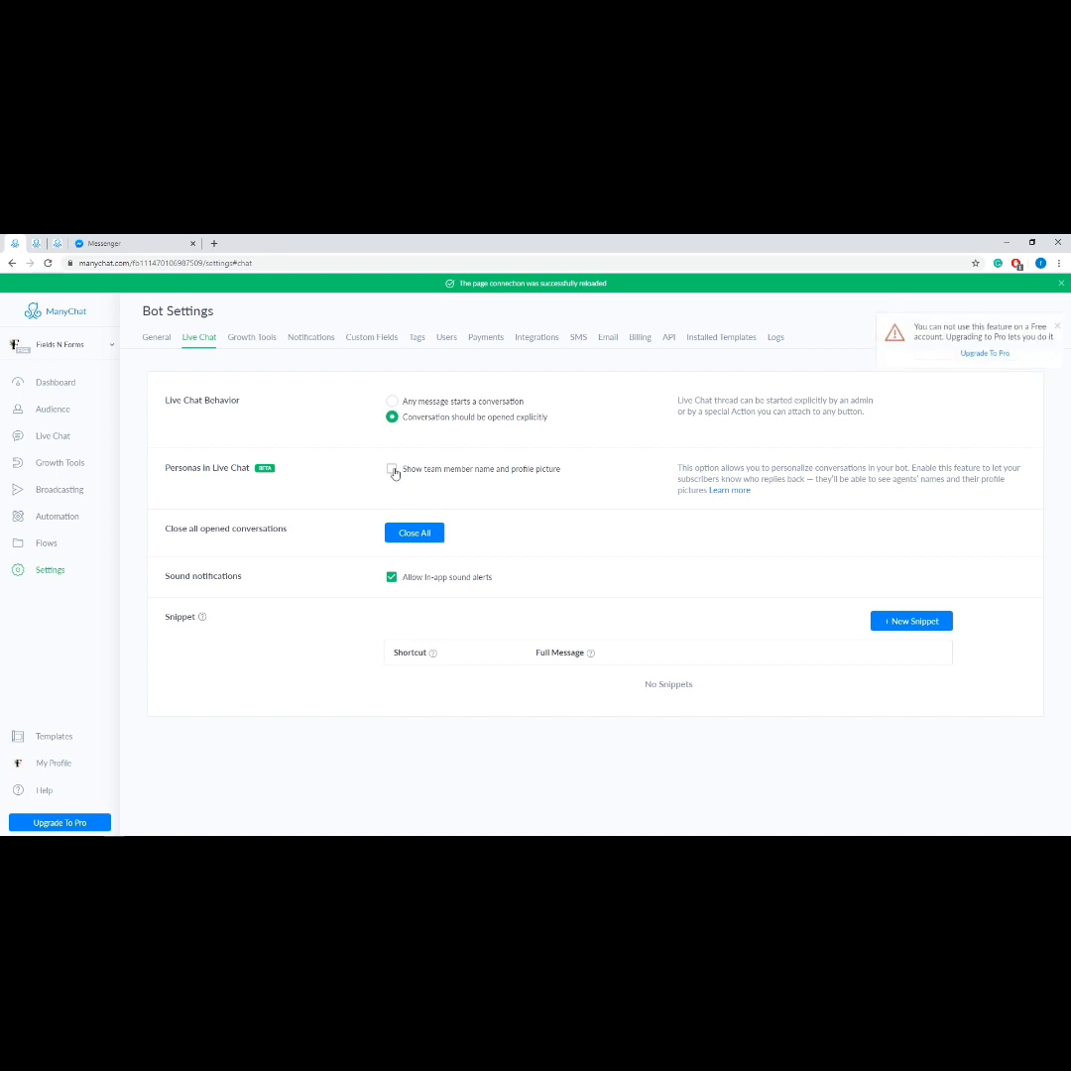
{"action": "left_click", "coordinate": [393, 472]}
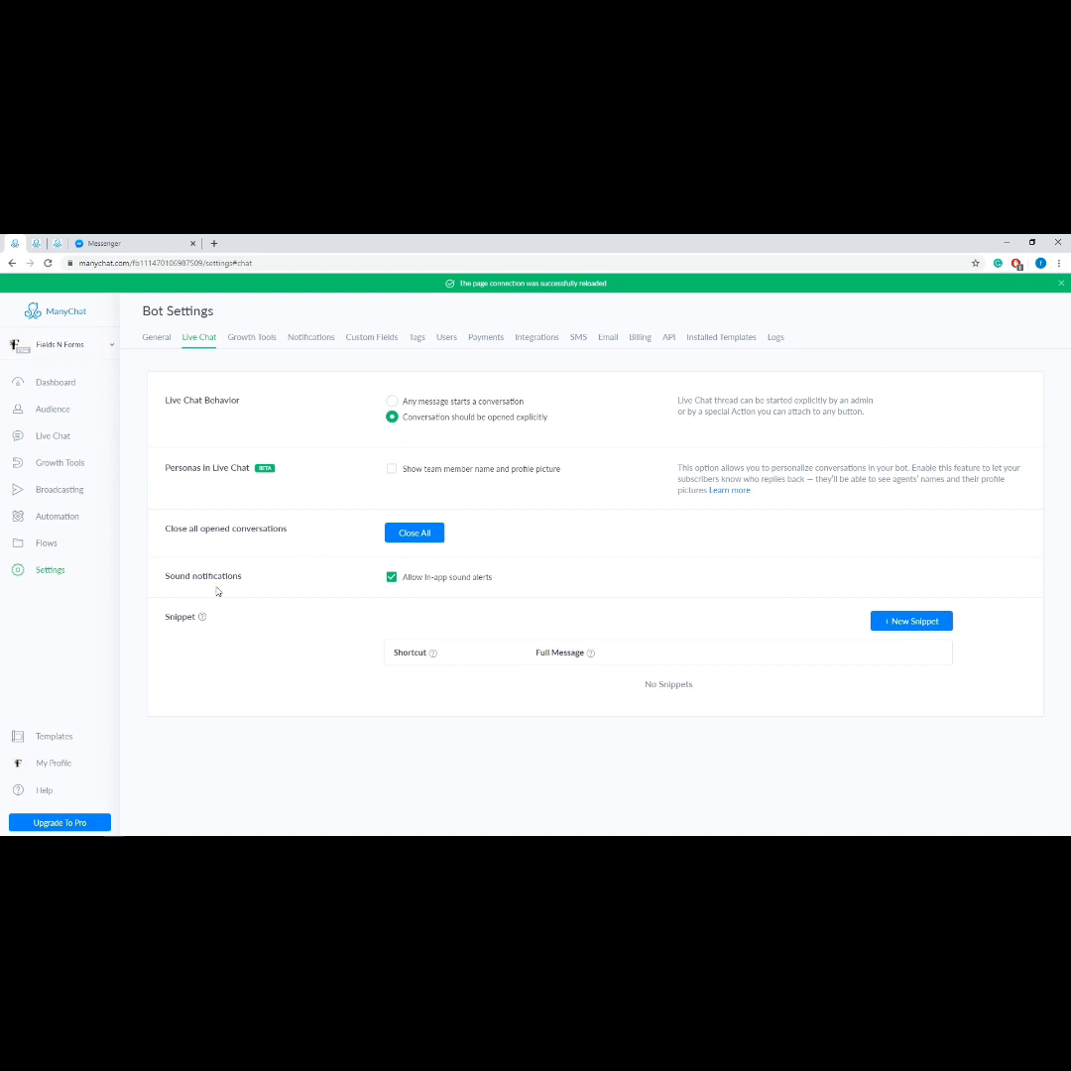
- Turn off in-app sound alerts for live chat and look at the form for creating a snippet without saving one
{"action": "left_click", "coordinate": [393, 579]}
{"action": "left_click", "coordinate": [923, 623]}
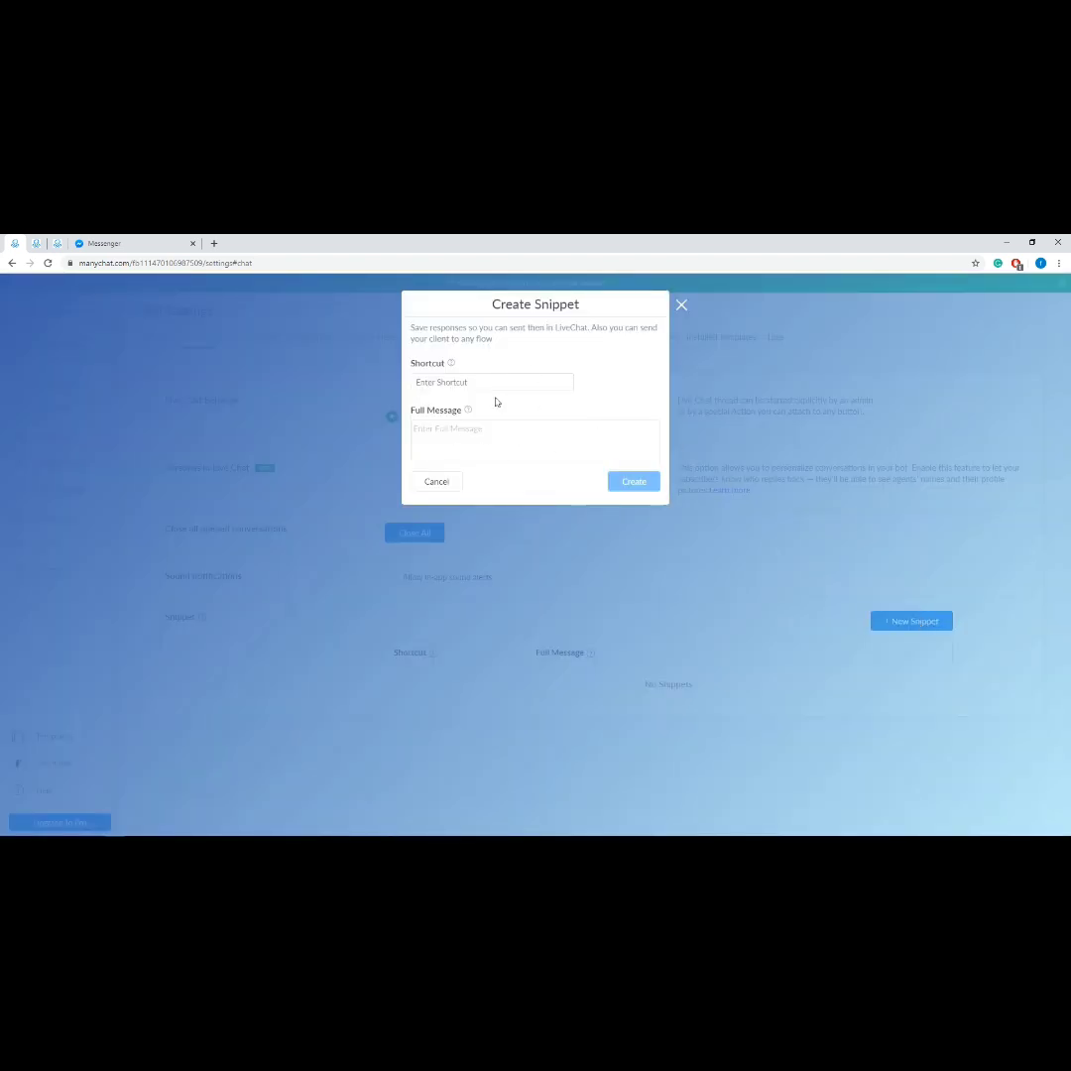
{"action": "left_click", "coordinate": [436, 483]}
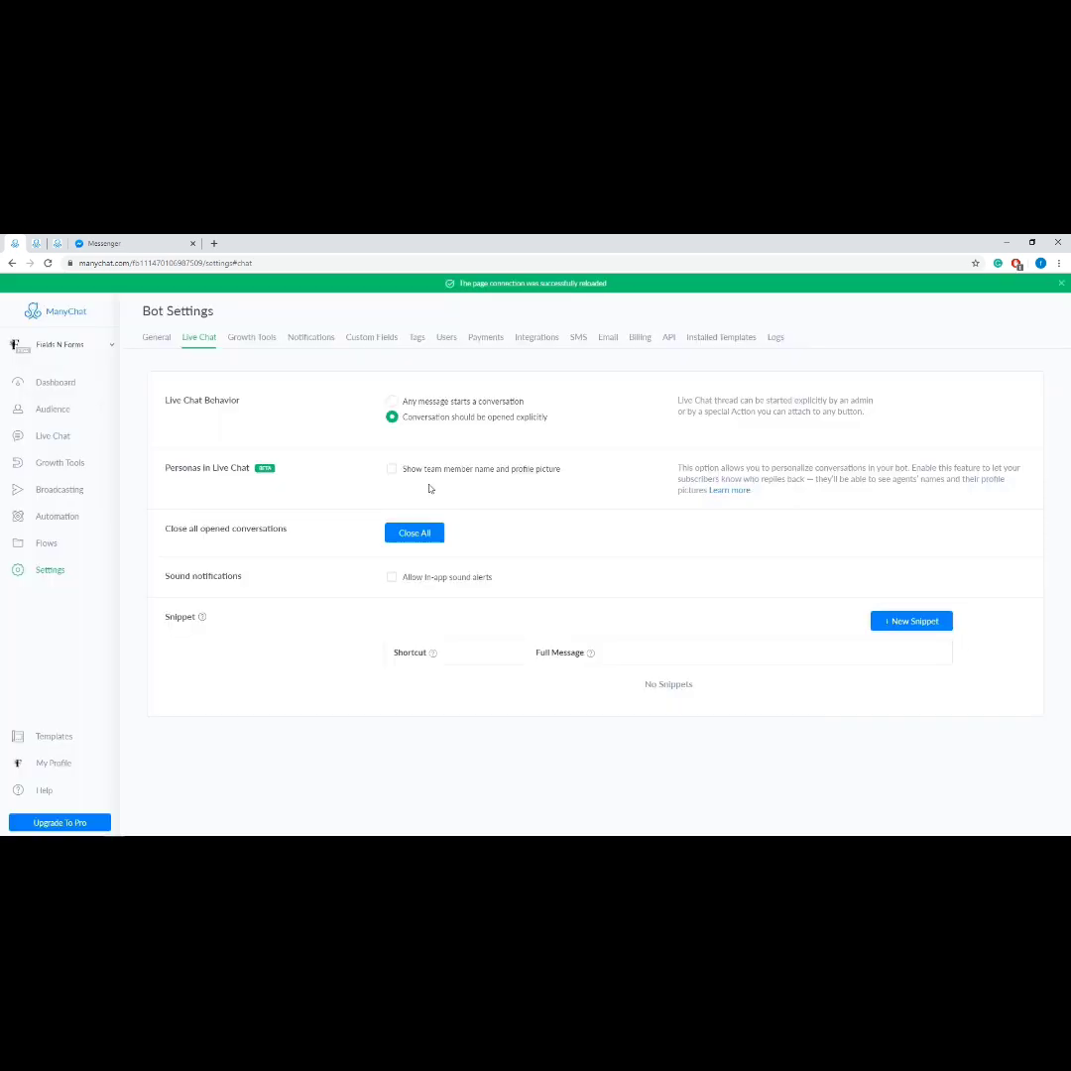
- Choose English (US) as the widget localization language in the growth tools settings
{"action": "left_click", "coordinate": [256, 341]}
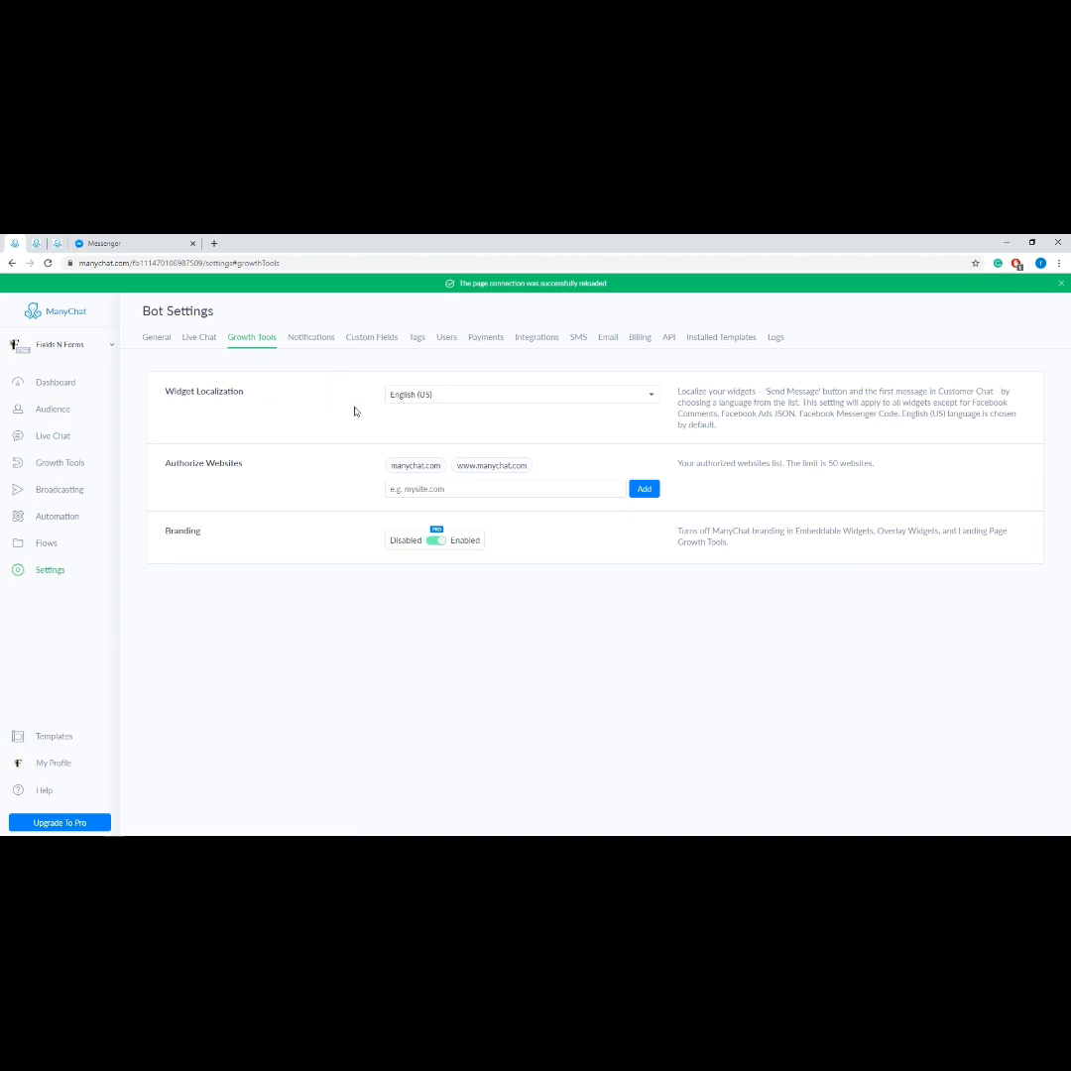
{"action": "left_click", "coordinate": [417, 394]}
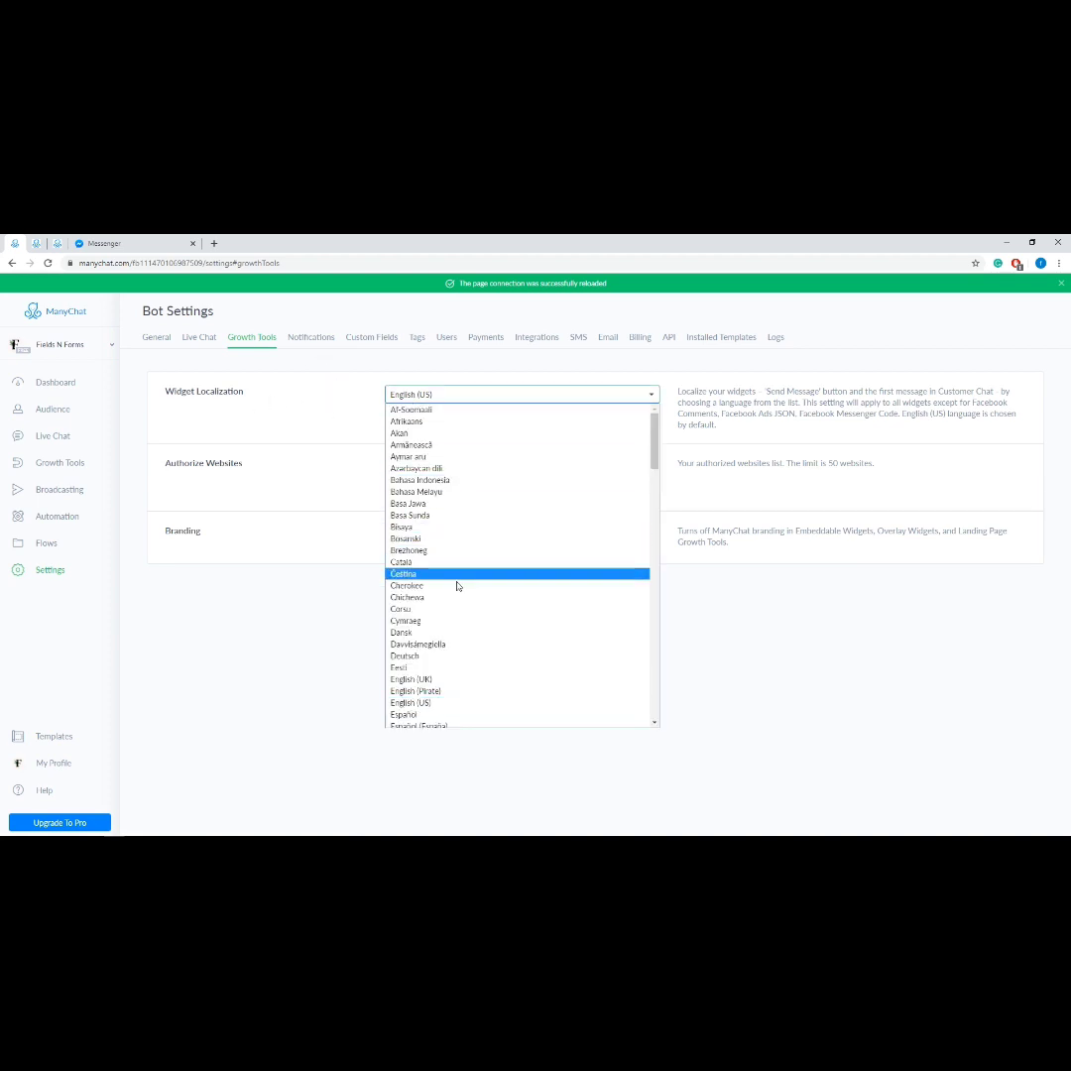
{"action": "left_click", "coordinate": [455, 705]}
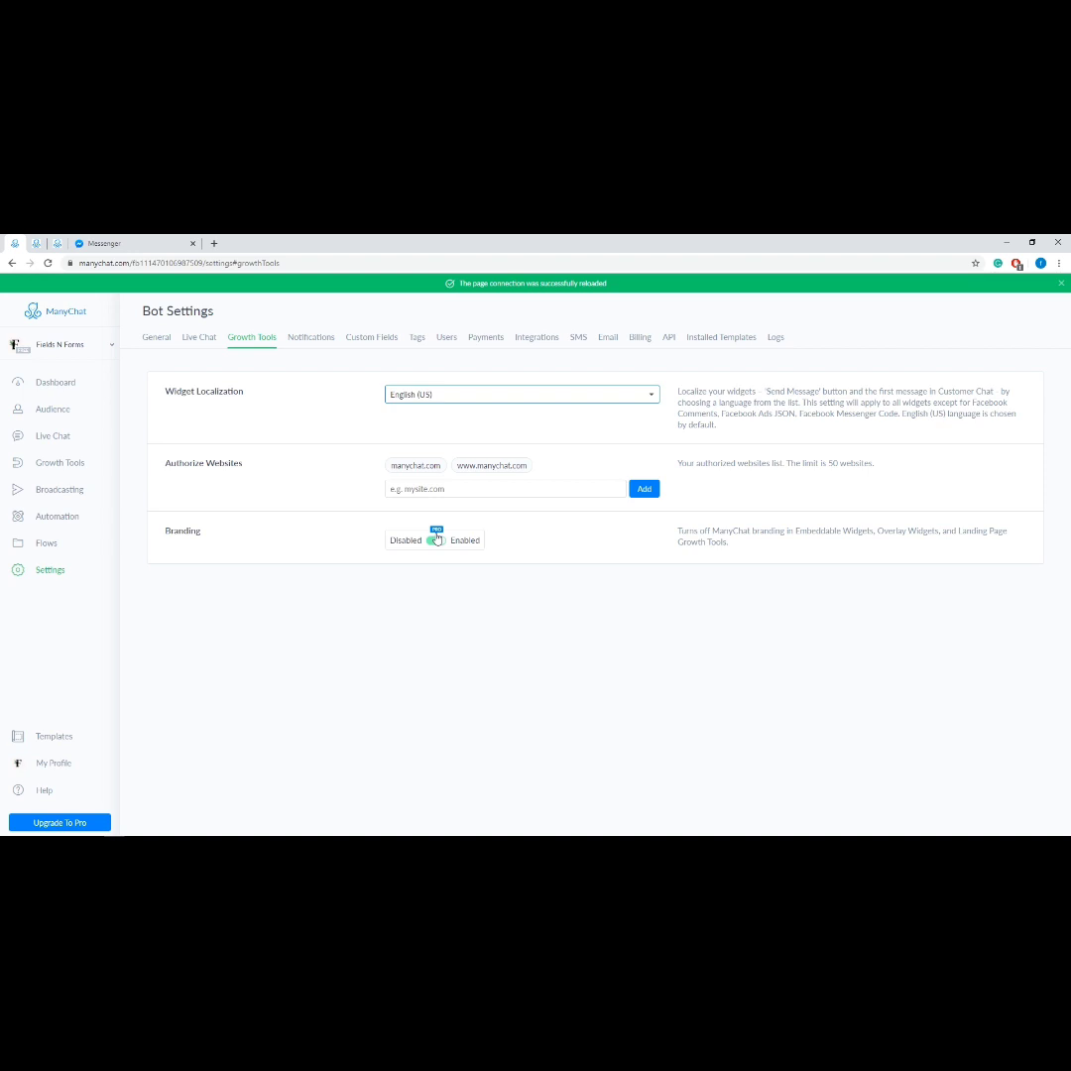
- Try monthly subscriber reports in the notification settings and set them back to Daily
{"action": "left_click", "coordinate": [299, 339]}
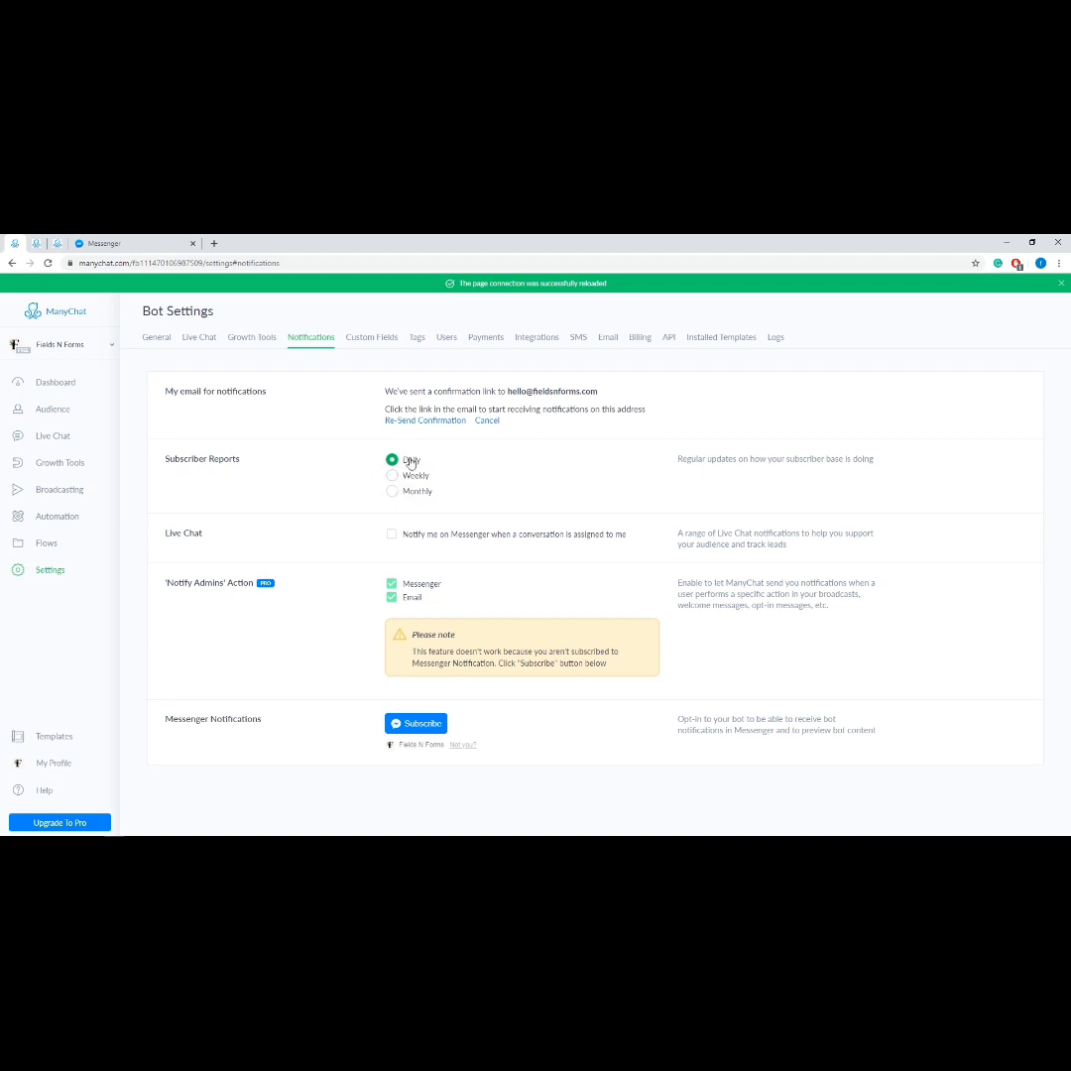
{"action": "left_click", "coordinate": [394, 492]}
{"action": "left_click", "coordinate": [393, 461]}
- Examine the custom fields settings and the forms for creating a user field and a bot field, without creating either
{"action": "left_click", "coordinate": [364, 339]}
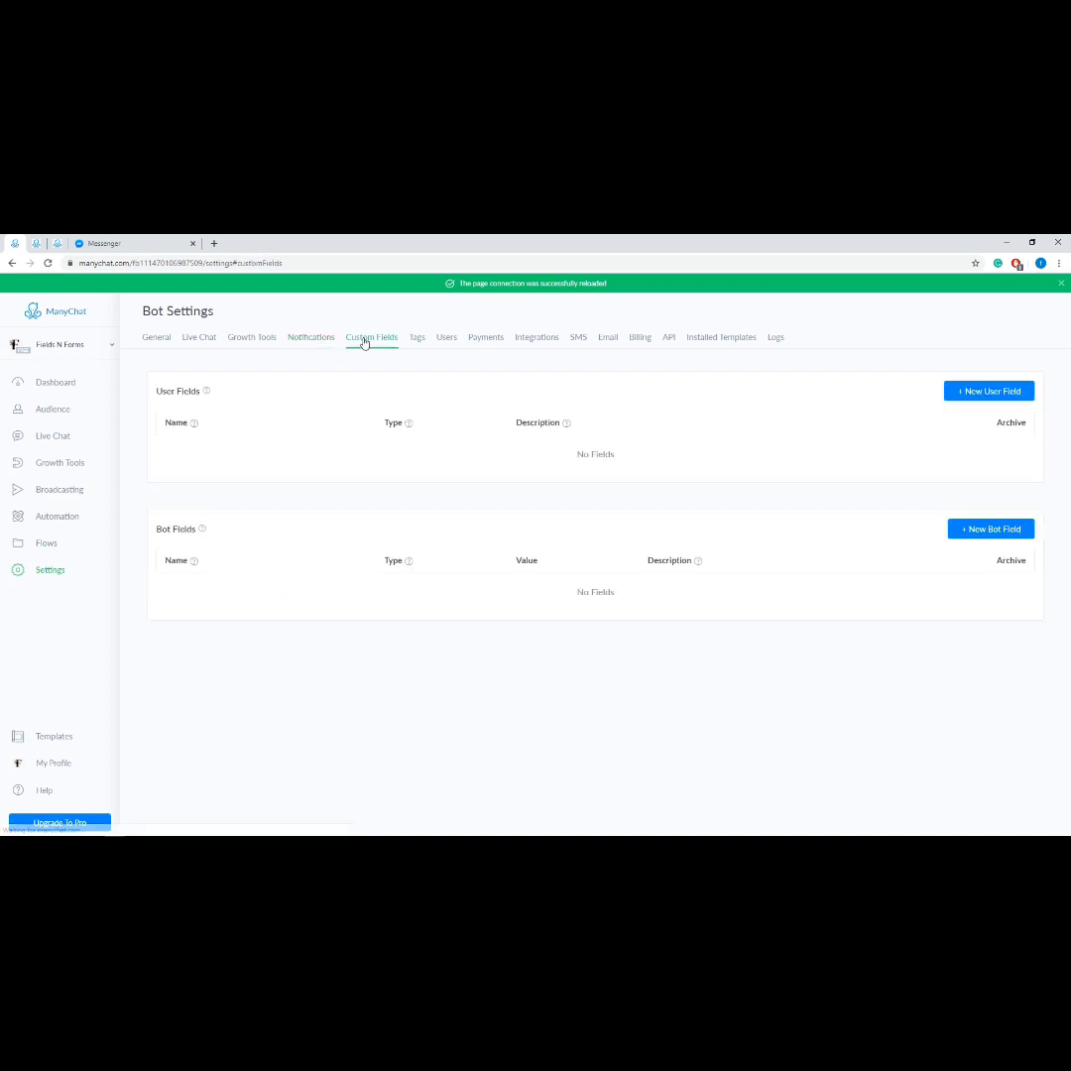
{"action": "left_click", "coordinate": [958, 393]}
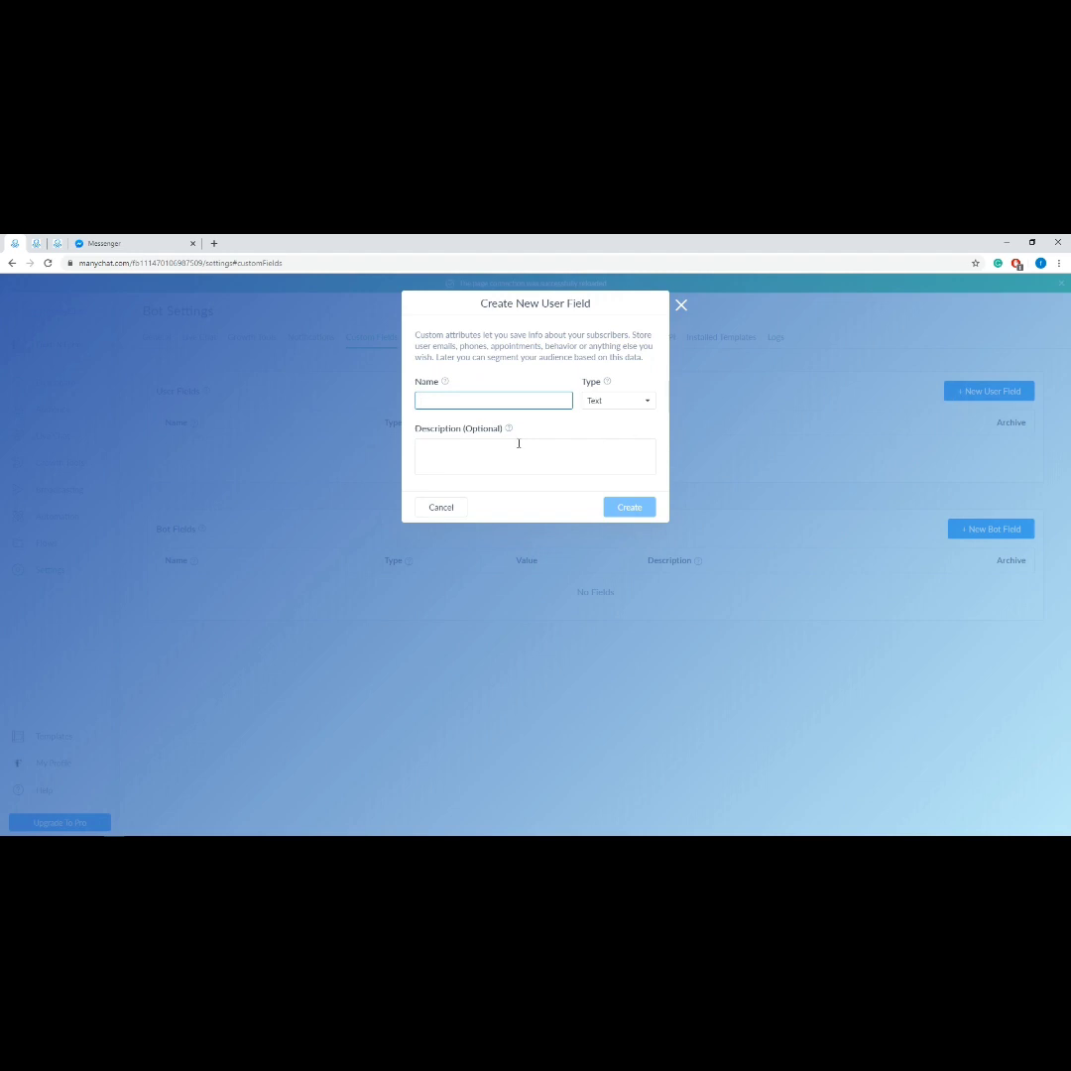
{"action": "left_click", "coordinate": [681, 307]}
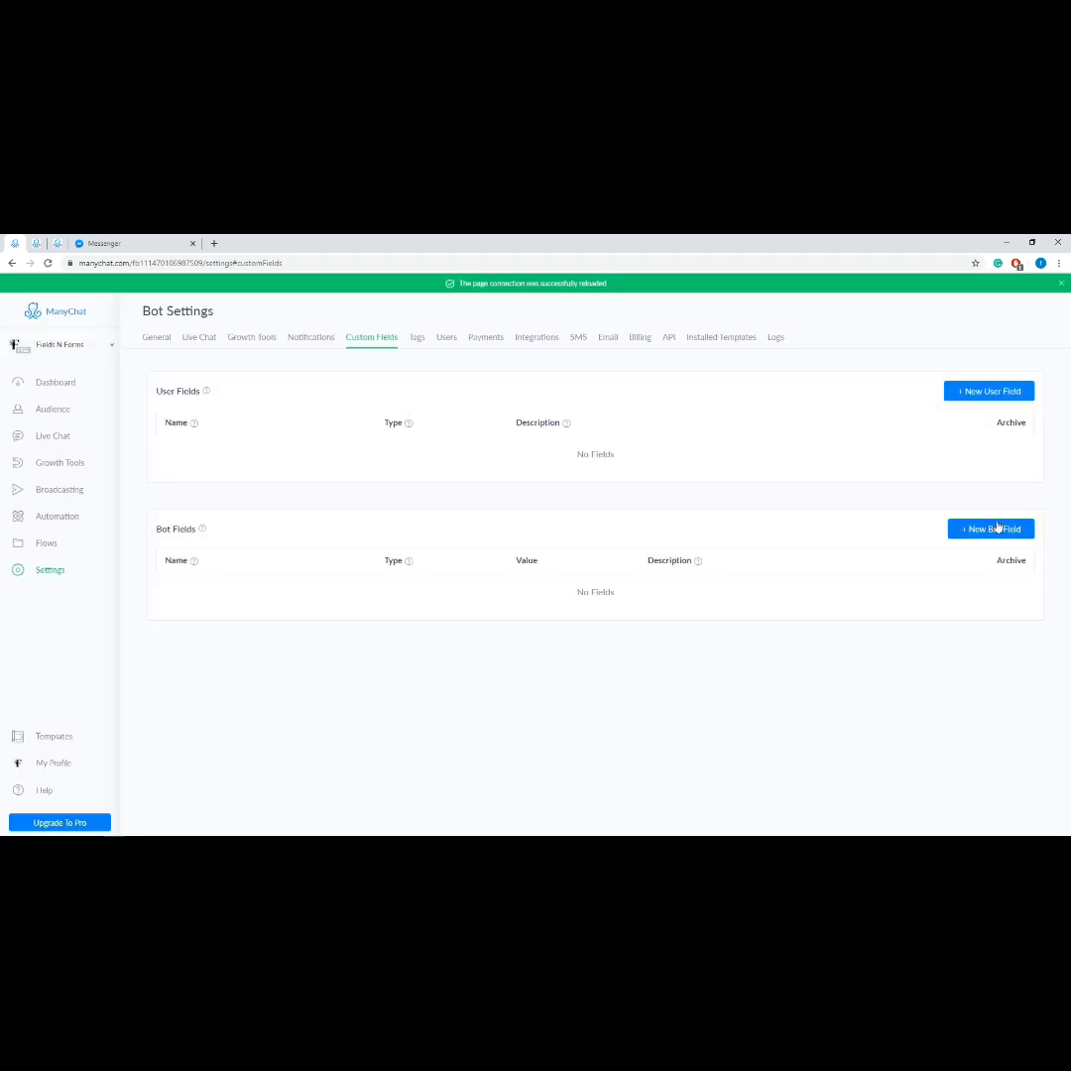
{"action": "left_click", "coordinate": [997, 529]}
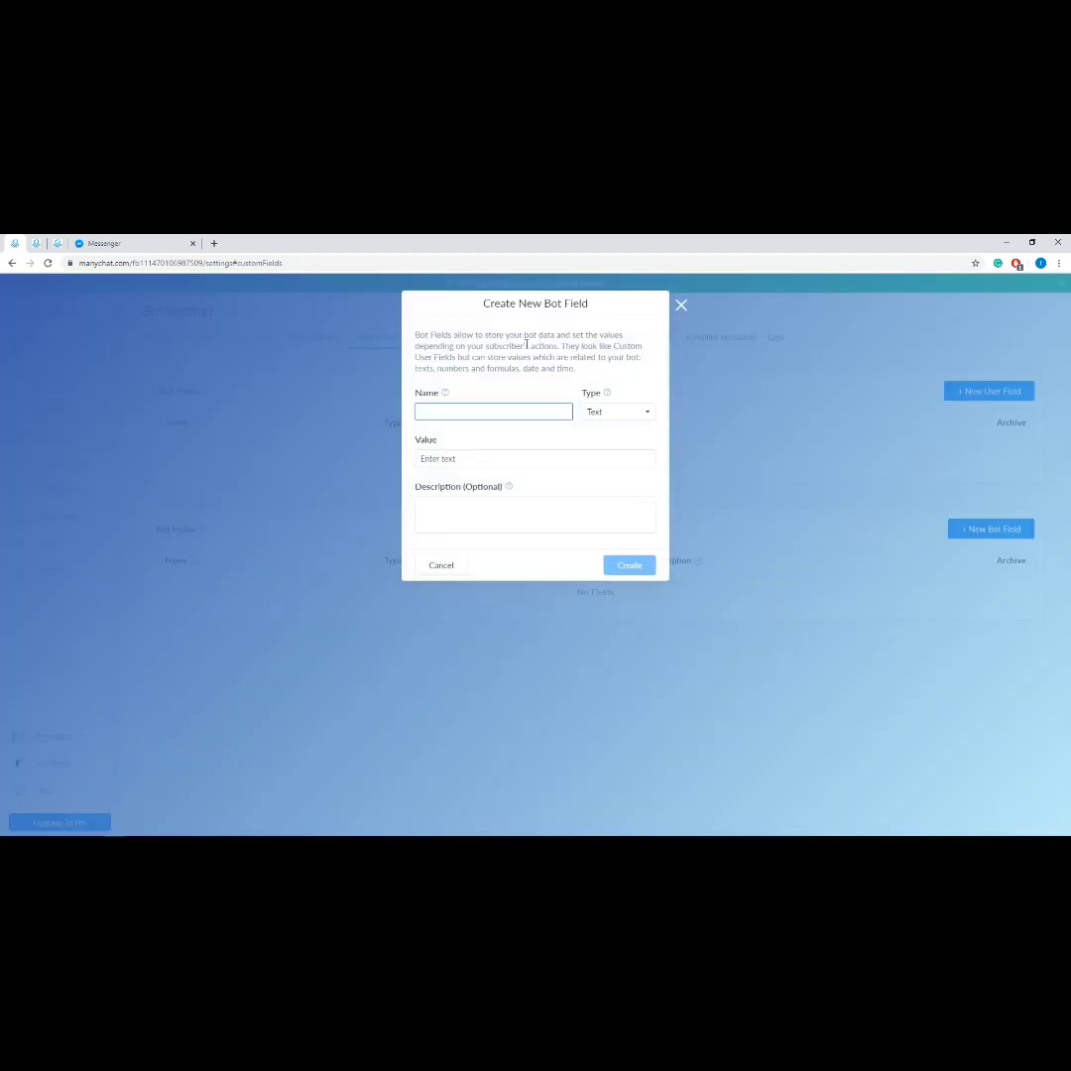
{"action": "left_click", "coordinate": [681, 307]}
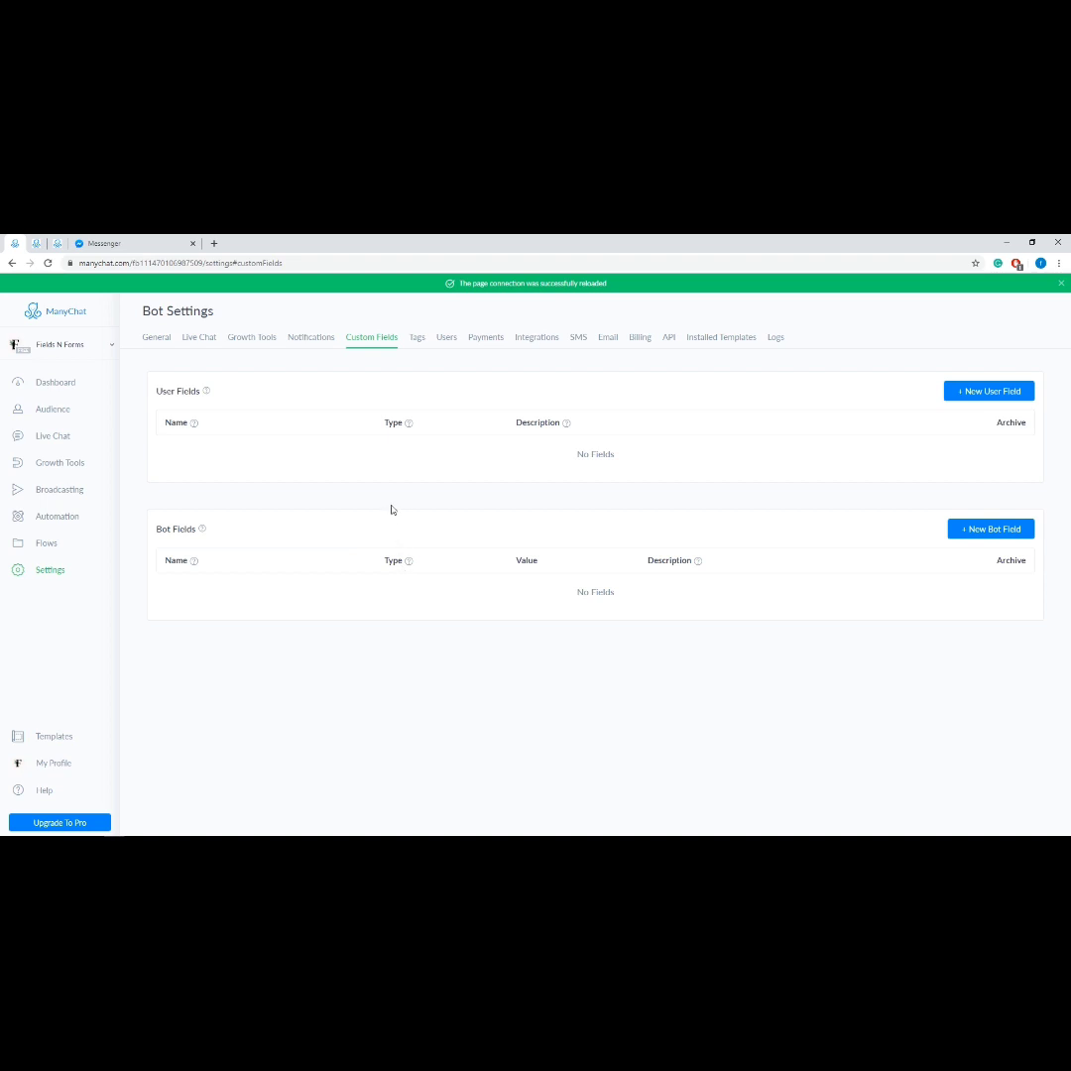
- Review the bot's tags and team users, and check which roles a new member can be invited with
{"action": "left_click", "coordinate": [417, 338]}
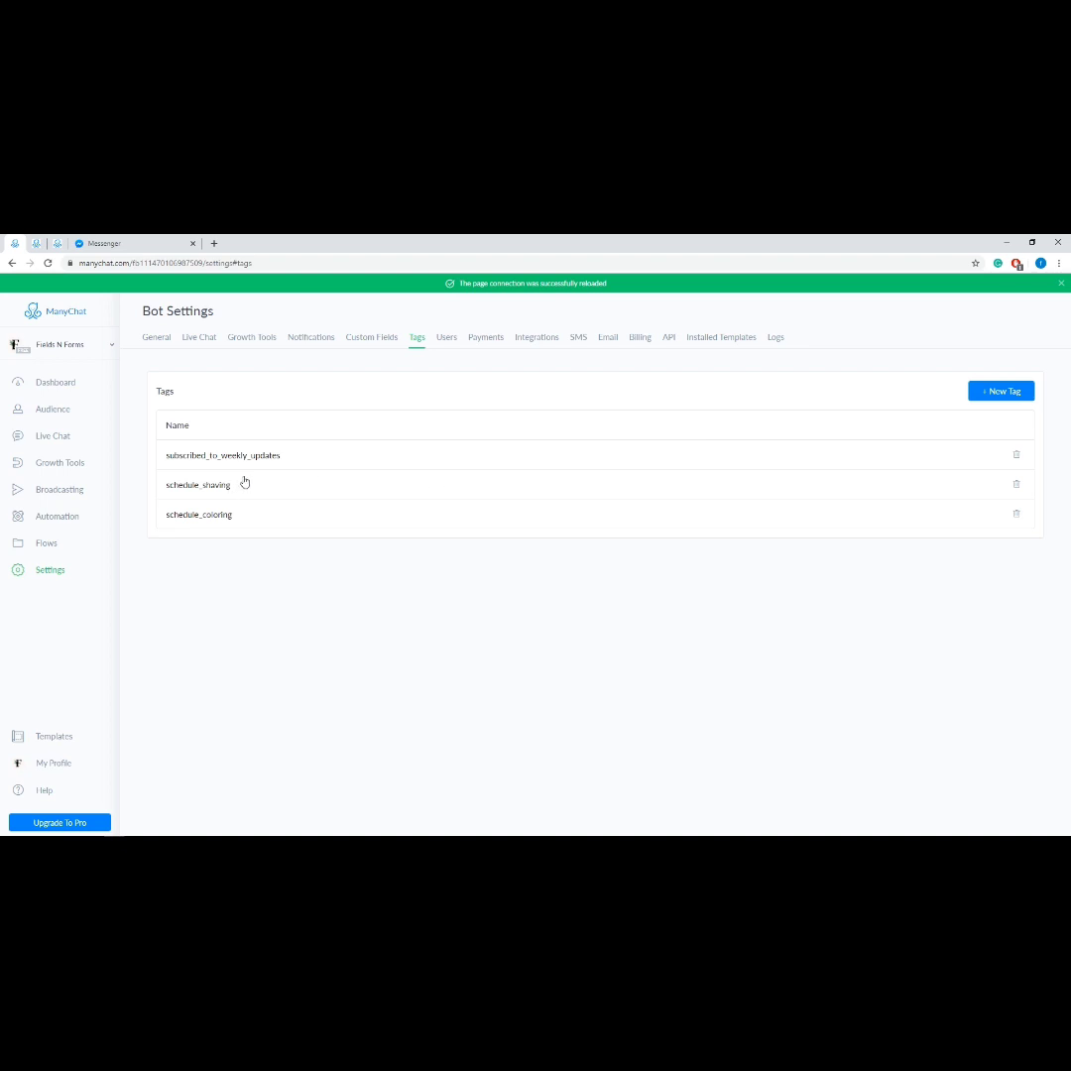
{"action": "left_click", "coordinate": [450, 340]}
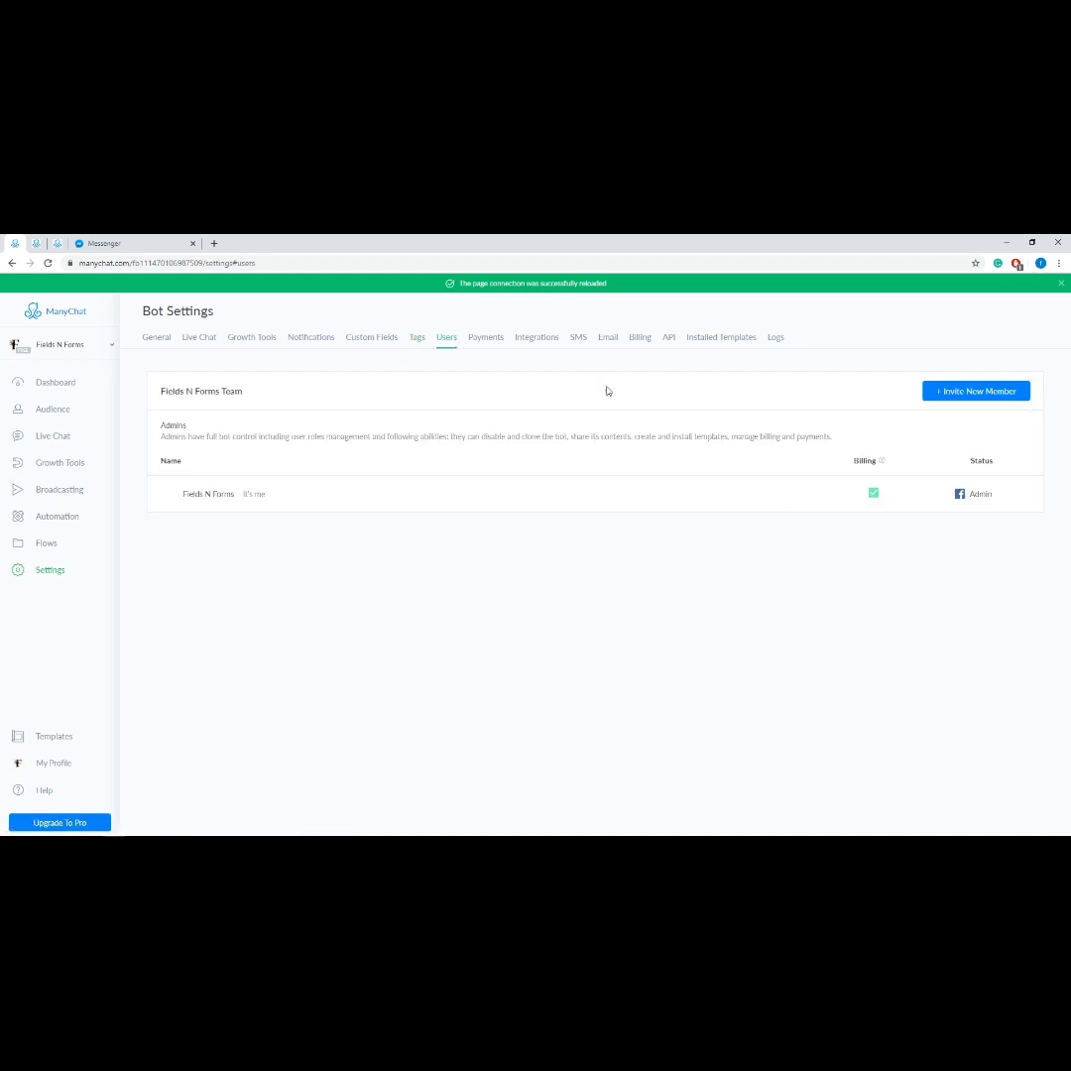
{"action": "left_click", "coordinate": [995, 397]}
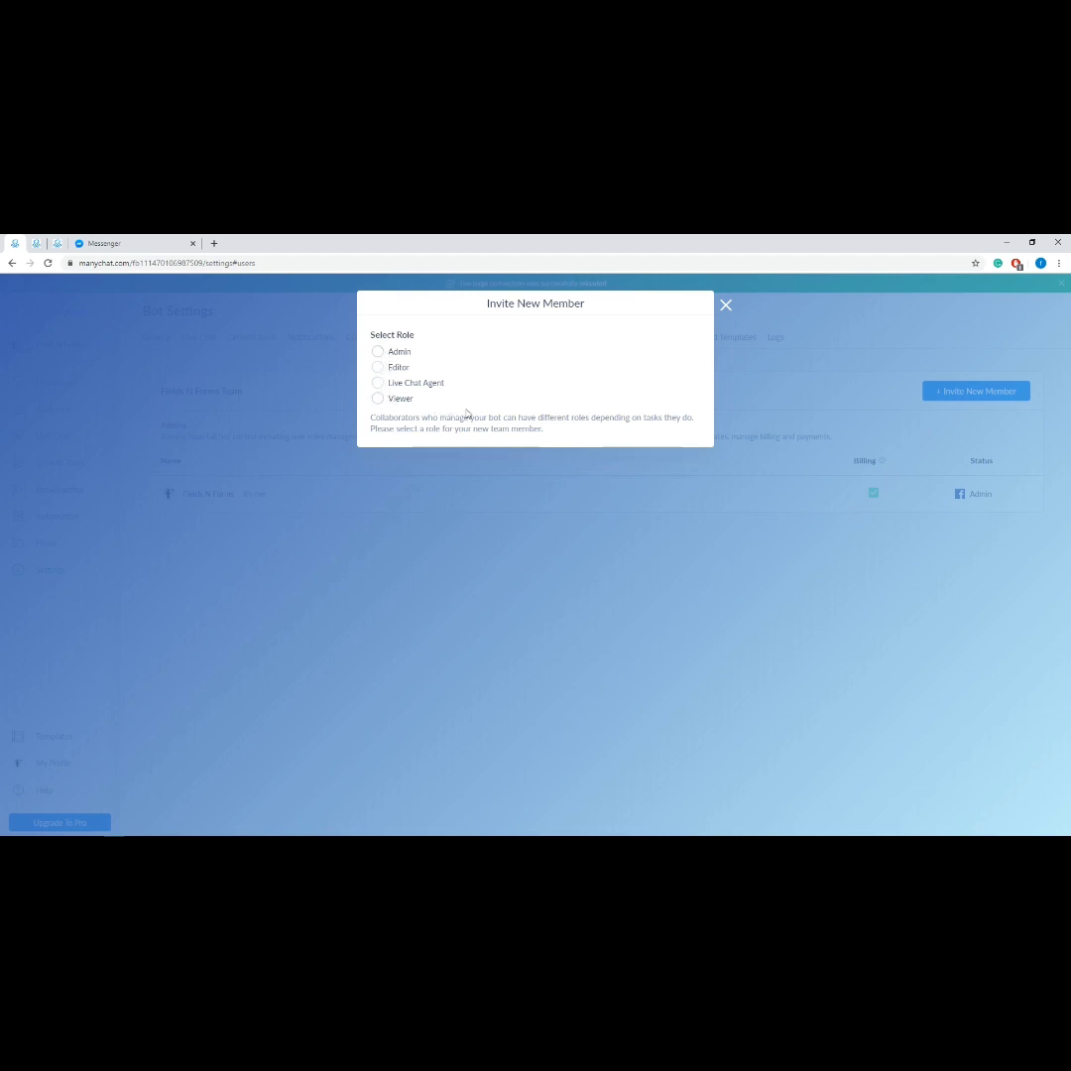
{"action": "left_click", "coordinate": [725, 307]}
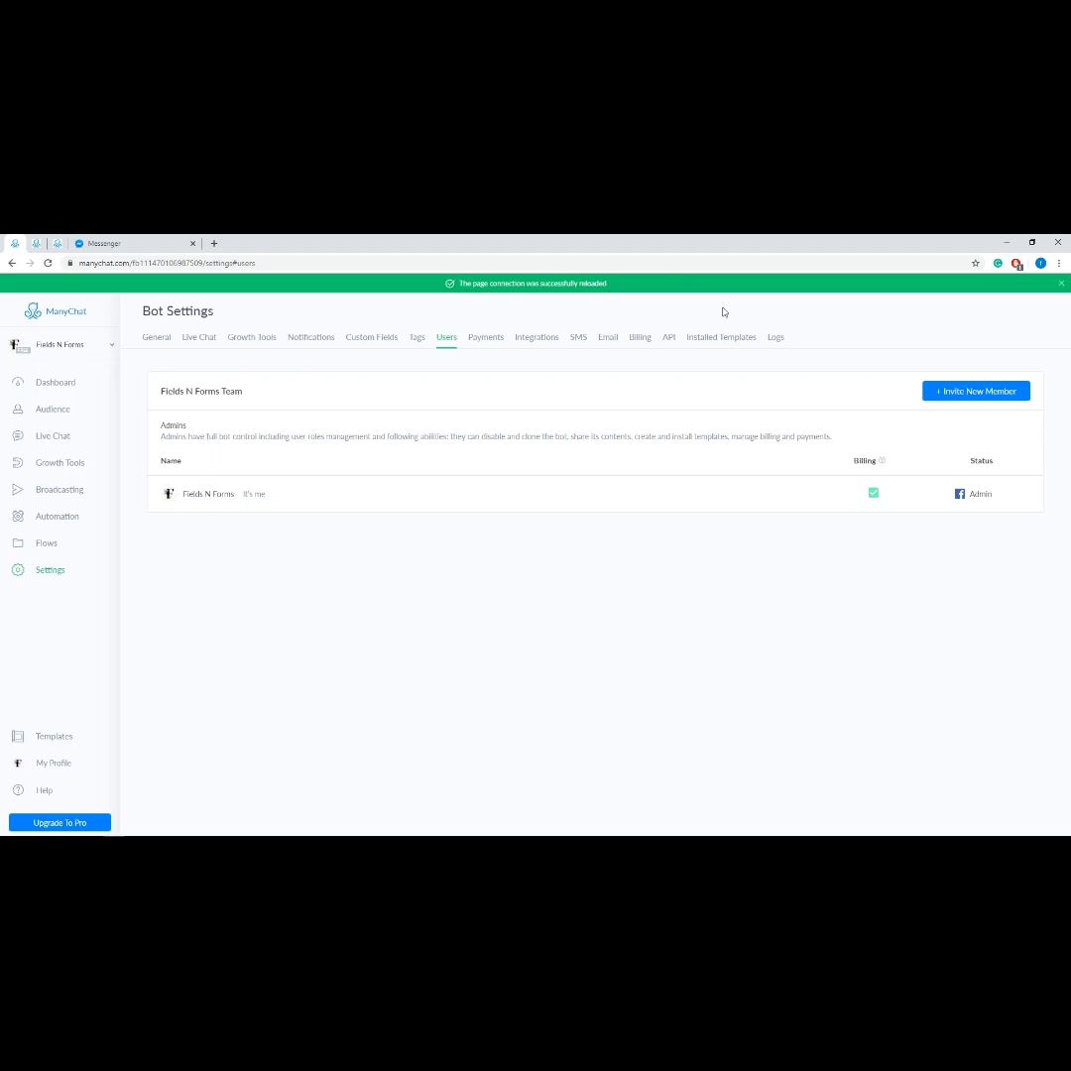
- Examine the payment settings and look through all the third-party integrations available for the bot
{"action": "left_click", "coordinate": [487, 338]}
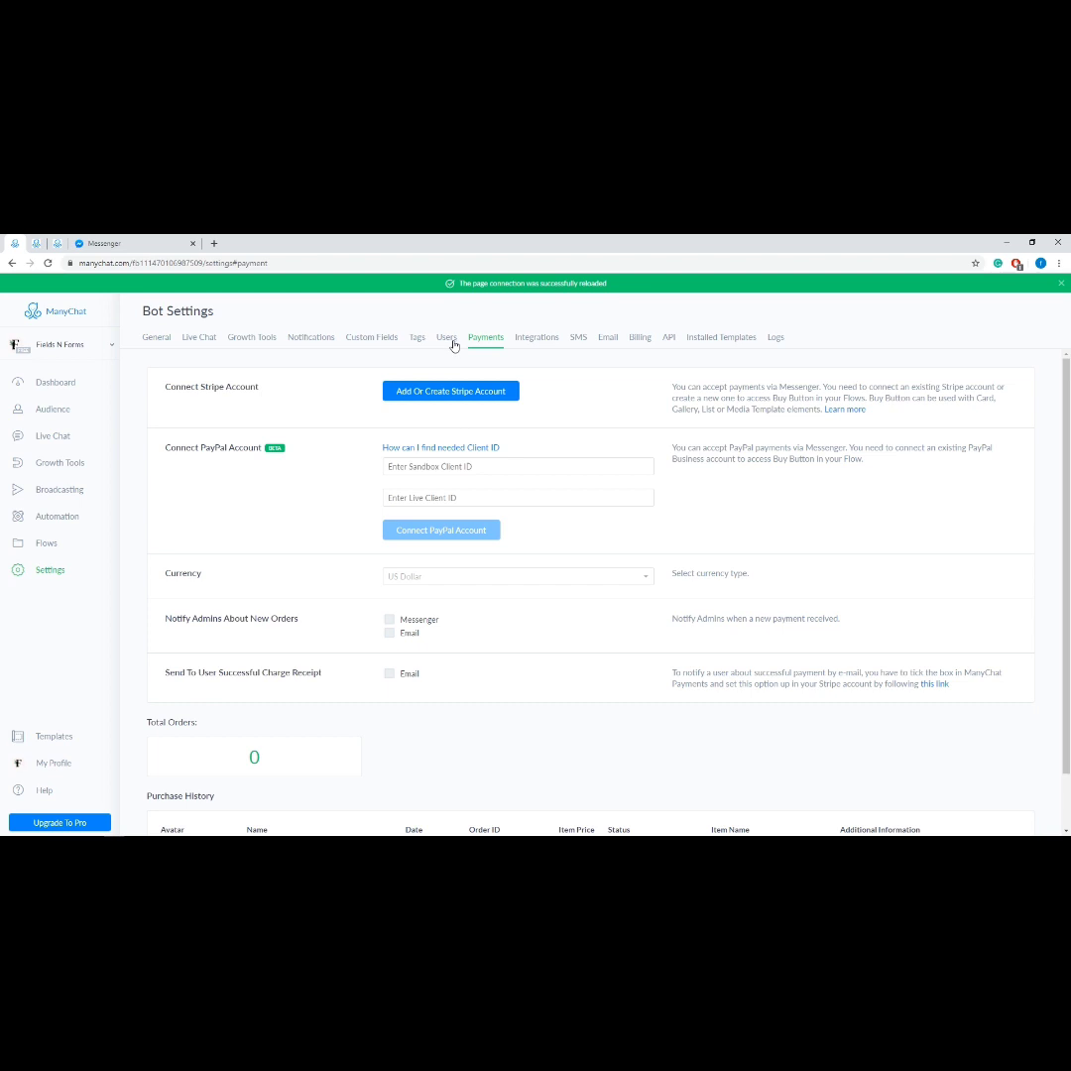
{"action": "scroll", "coordinate": [461, 529], "scroll_direction": "down", "scroll_amount": 1}
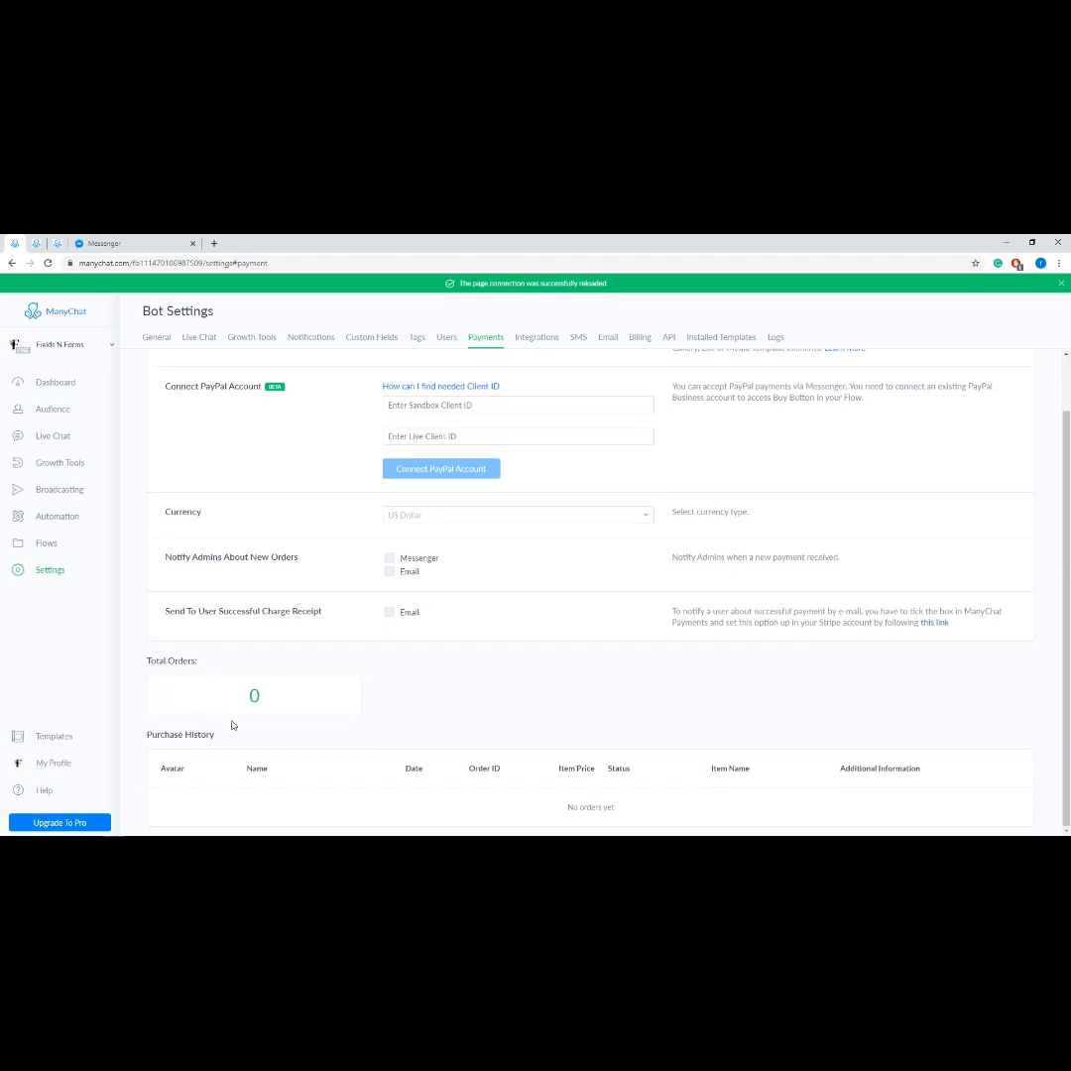
{"action": "left_click", "coordinate": [545, 340]}
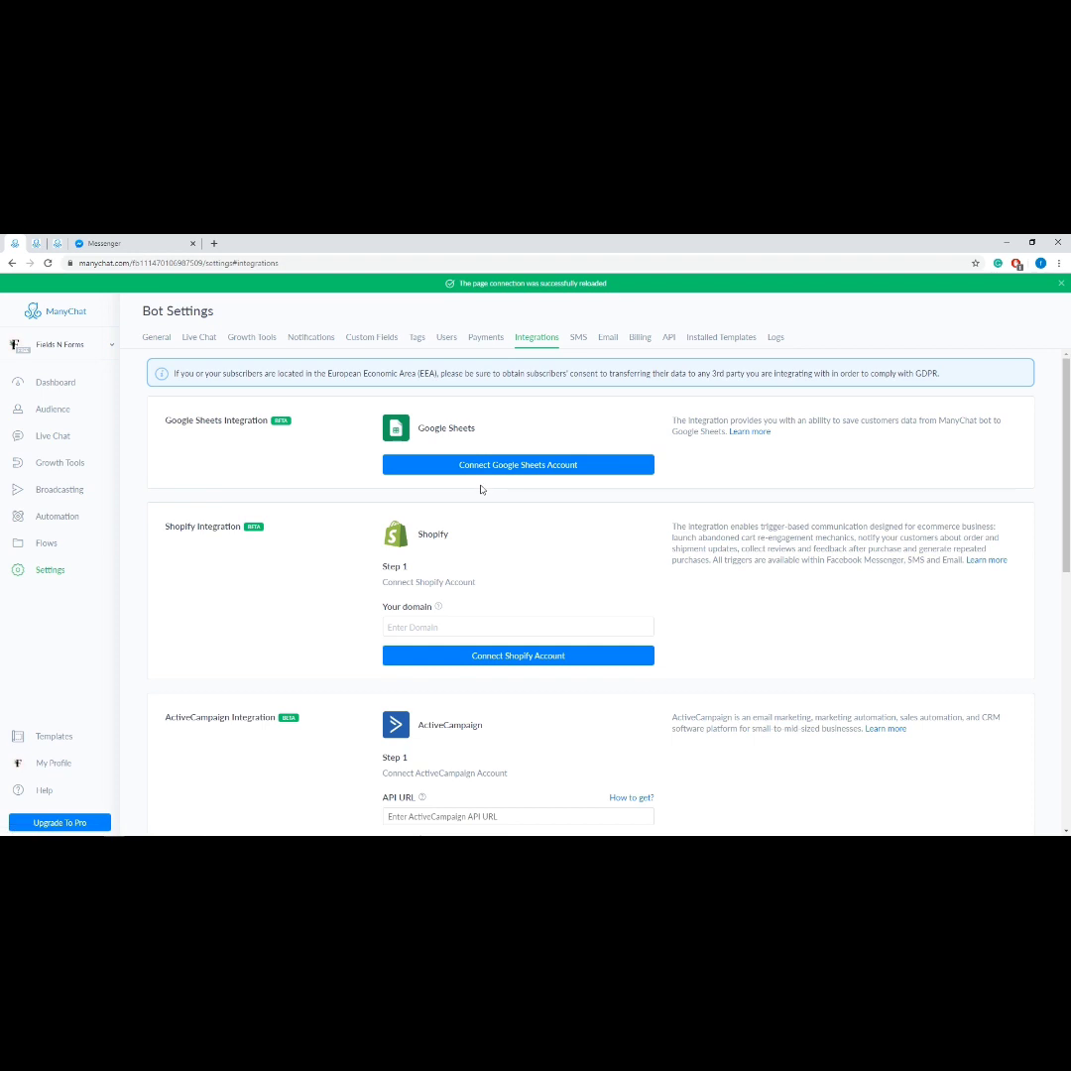
{"action": "scroll", "coordinate": [377, 535], "scroll_direction": "down", "scroll_amount": 10}
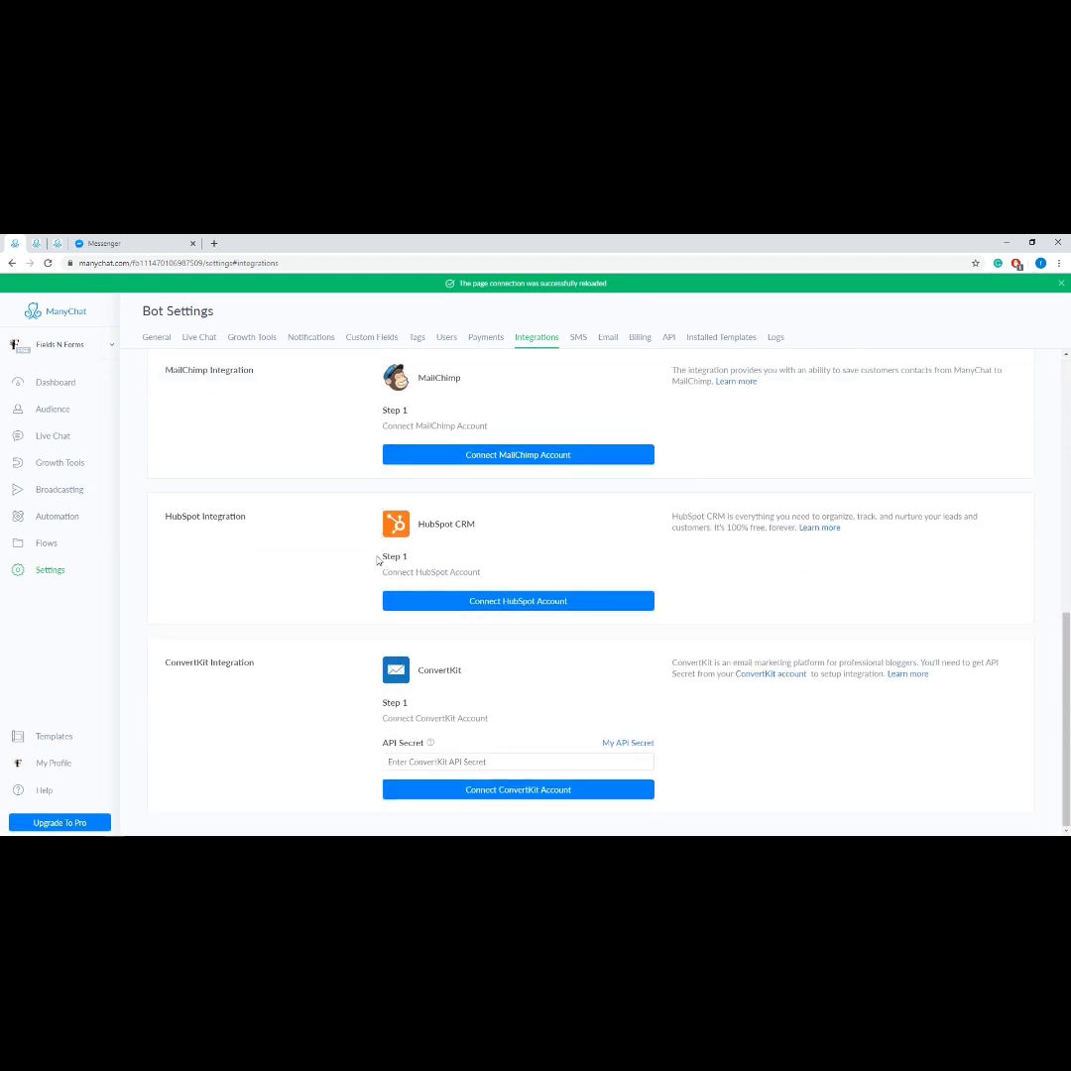
{"action": "scroll", "coordinate": [376, 560], "scroll_direction": "up", "scroll_amount": 10}
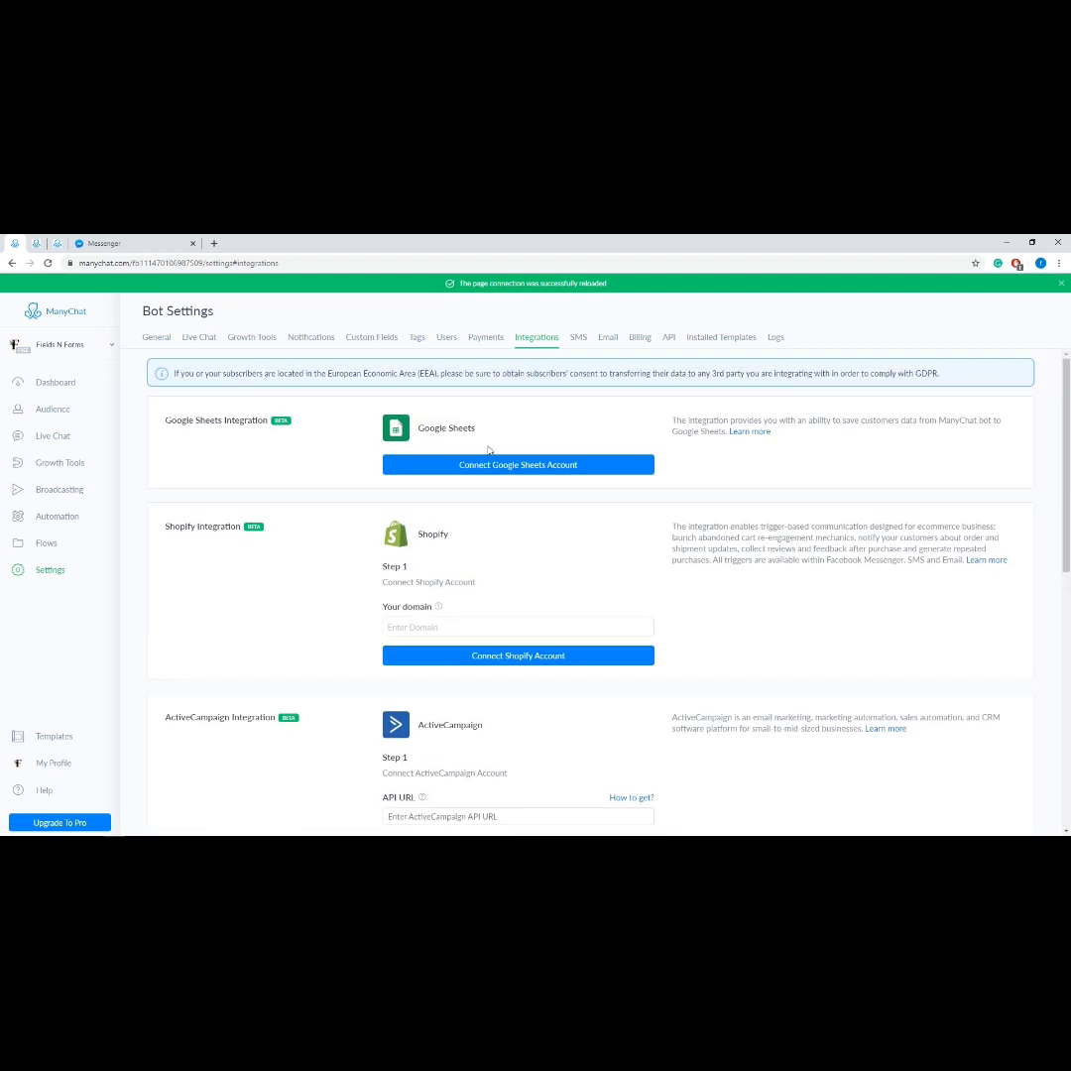
- Review the SMS, email and billing plan settings of the bot
{"action": "left_click", "coordinate": [579, 339]}
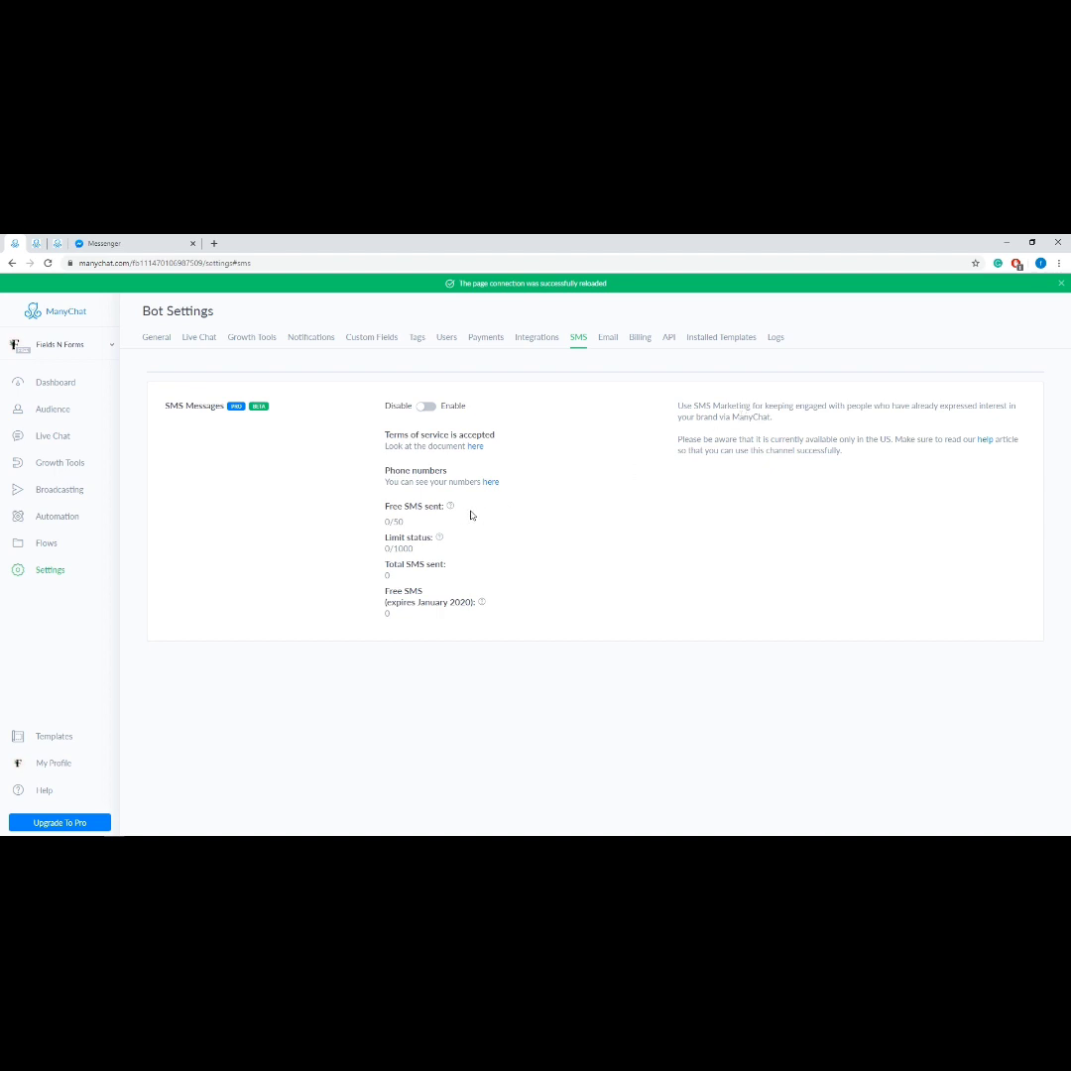
{"action": "mouse_move", "coordinate": [451, 510]}
{"action": "left_click", "coordinate": [608, 339]}
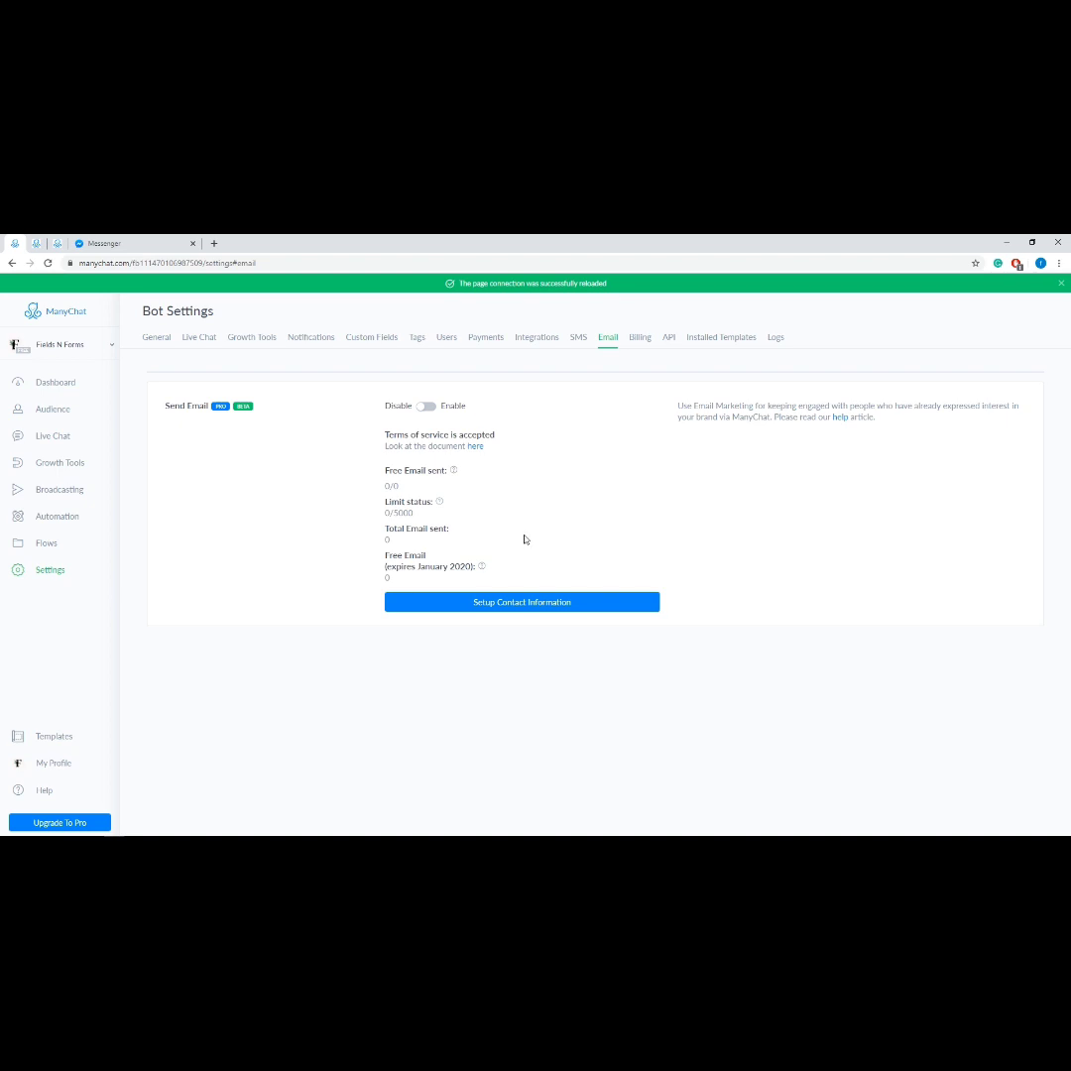
{"action": "left_click", "coordinate": [639, 341]}
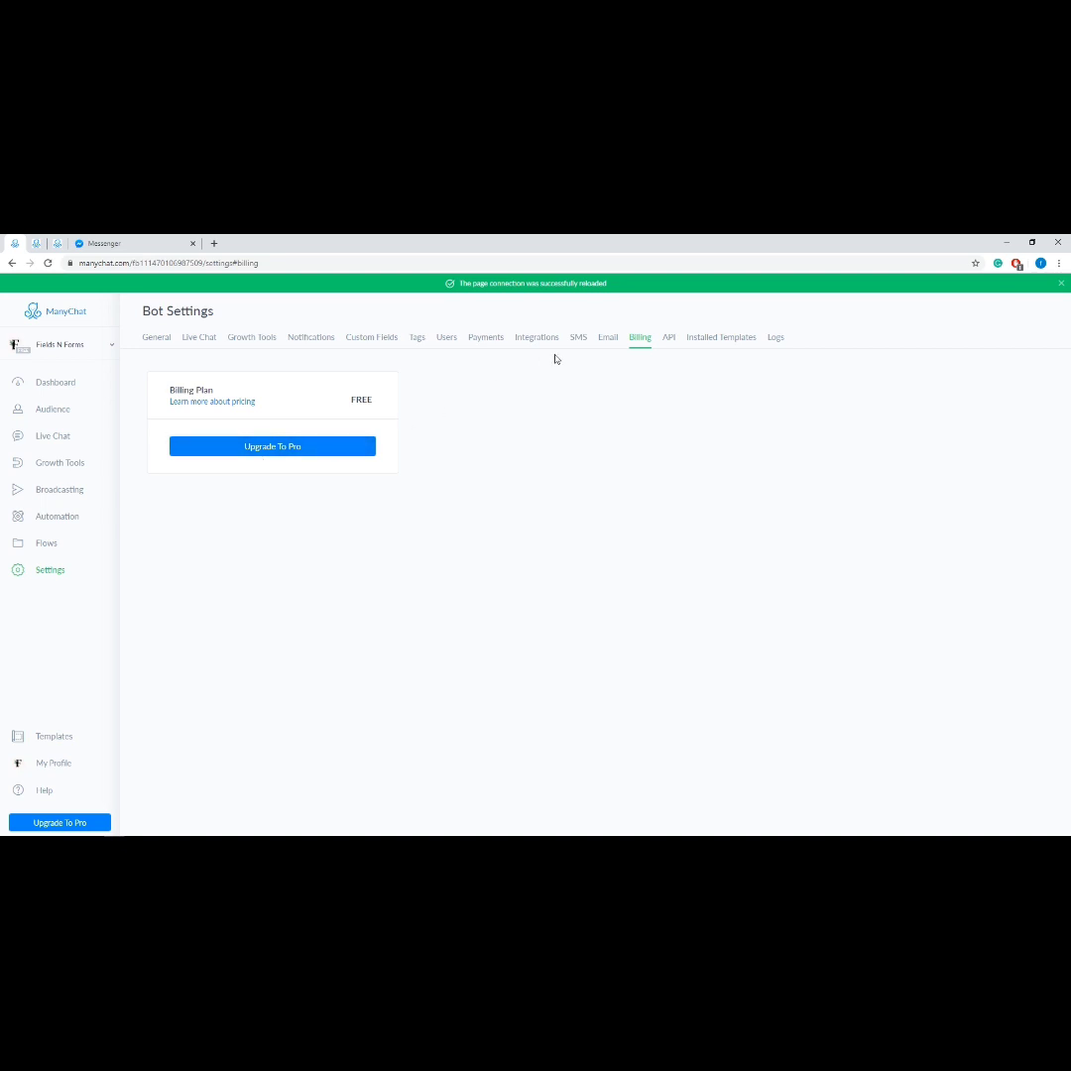
- Review the bot's API settings and the installed ManyChat Professional Services Template Free with its salon fields
{"action": "left_click", "coordinate": [671, 347]}
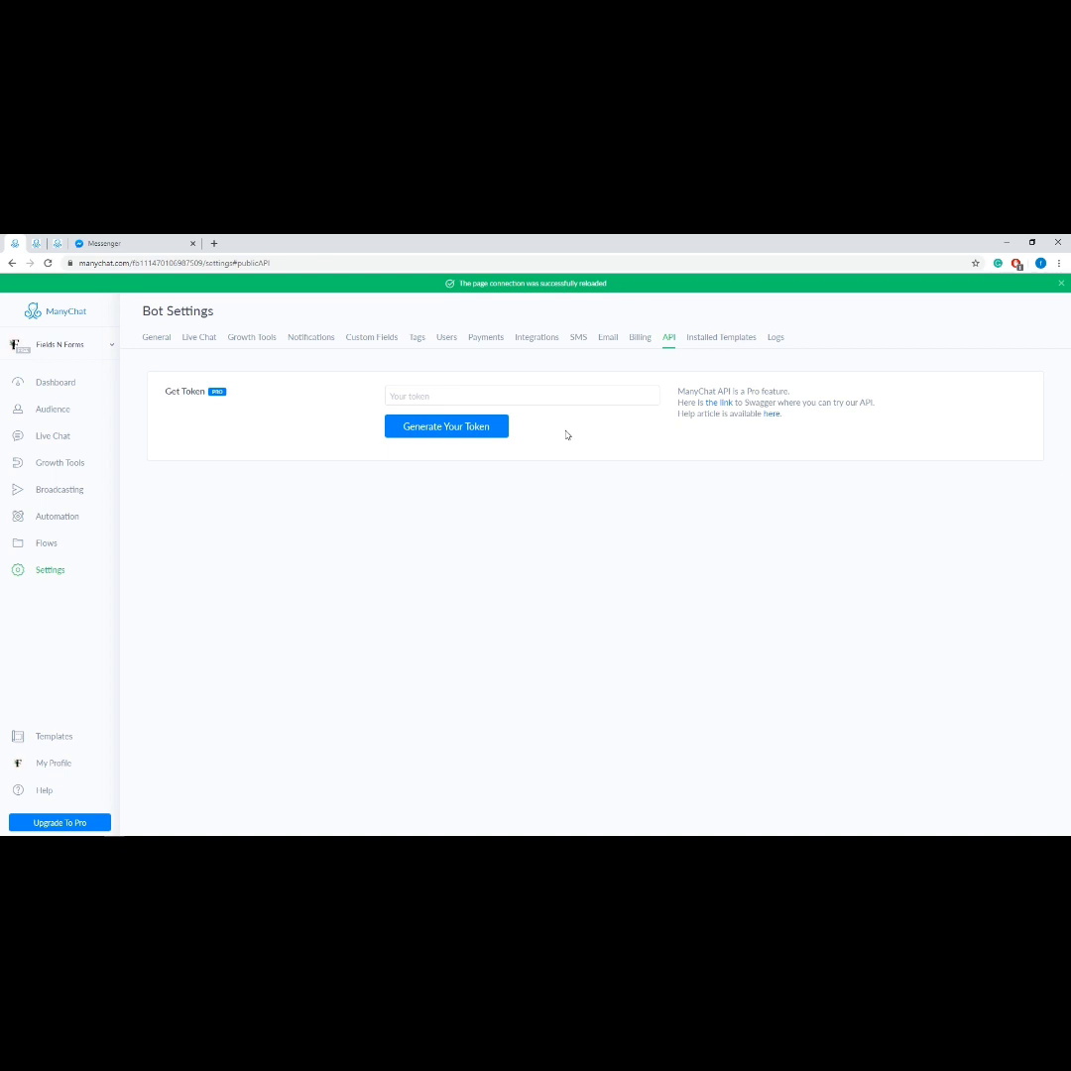
{"action": "left_click", "coordinate": [708, 338]}
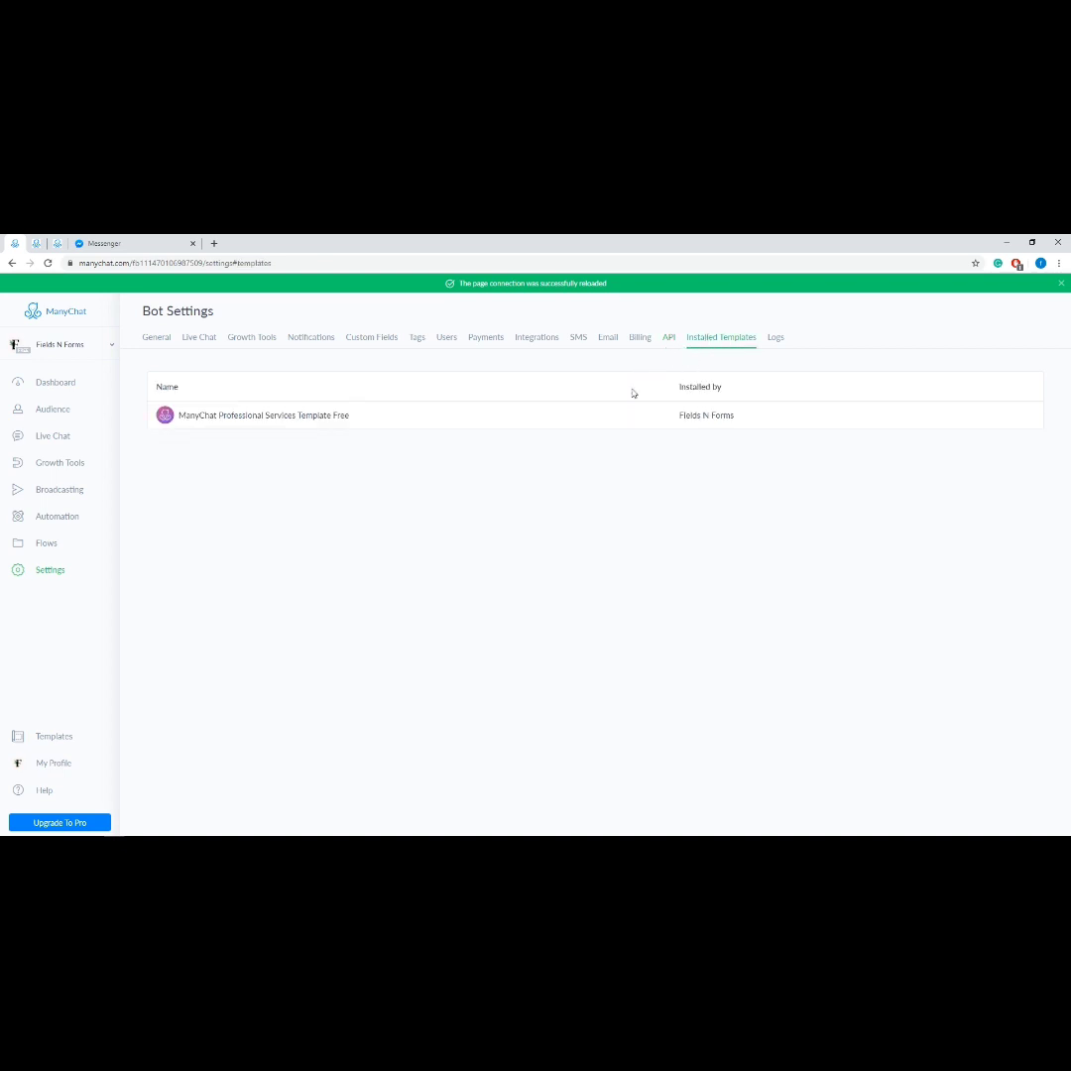
{"action": "right_click", "coordinate": [359, 420]}
{"action": "left_click", "coordinate": [309, 424]}
{"action": "left_click", "coordinate": [309, 424]}
{"action": "scroll", "coordinate": [446, 550], "scroll_direction": "down", "scroll_amount": 1}
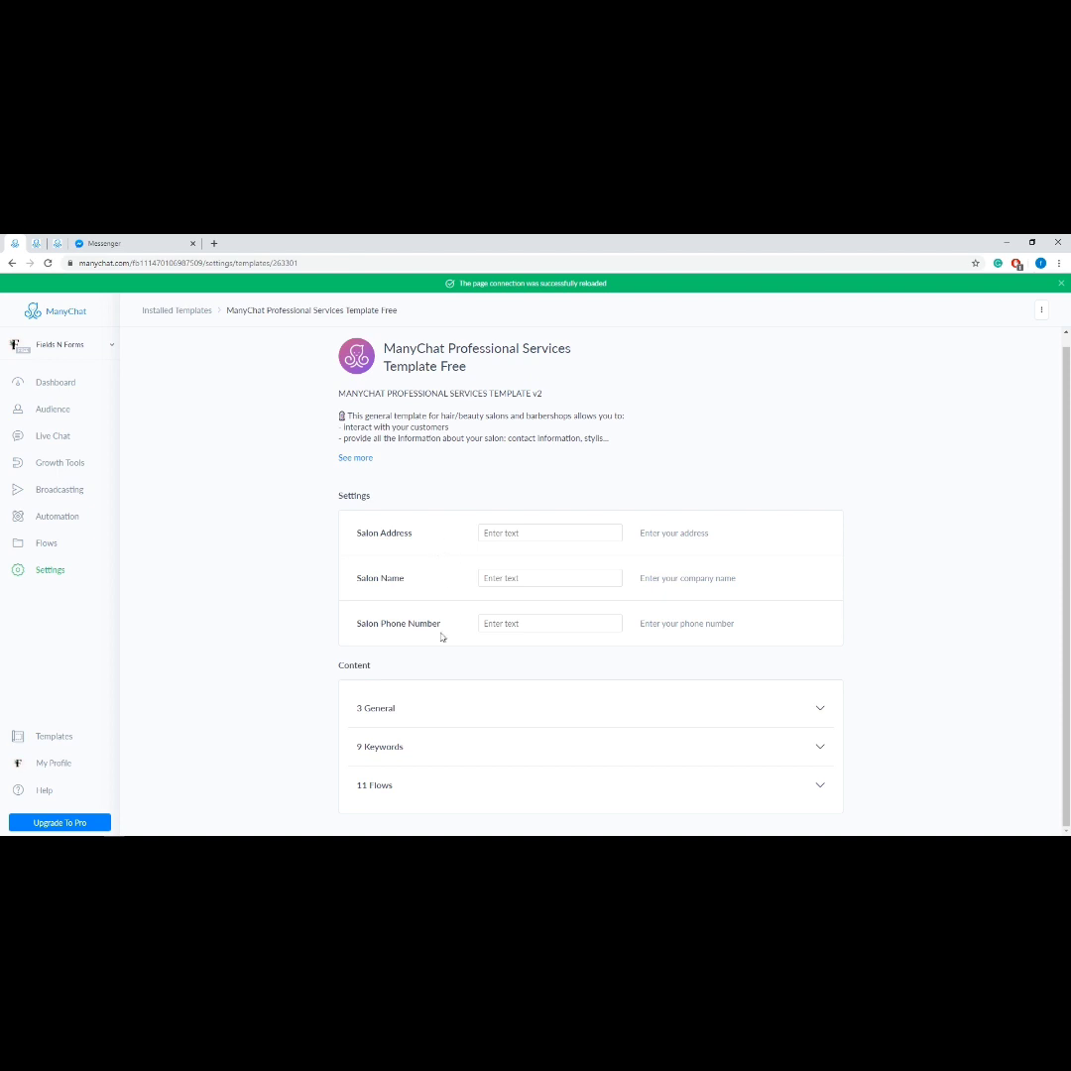
- Examine the general items, keywords and flows included in the installed template, and return to the installed templates list
{"action": "left_click", "coordinate": [440, 710]}
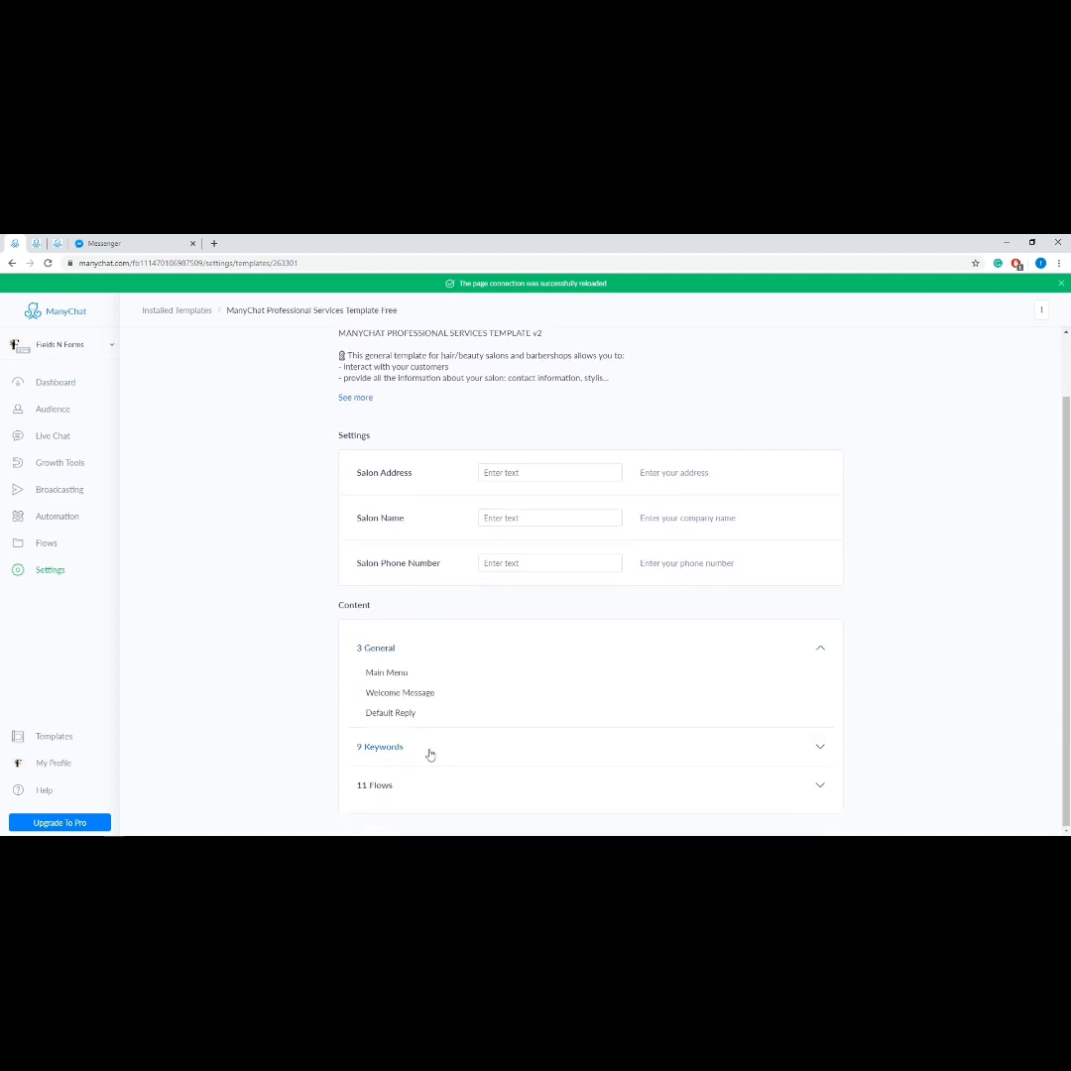
{"action": "left_click", "coordinate": [431, 754]}
{"action": "scroll", "coordinate": [432, 743], "scroll_direction": "down", "scroll_amount": 2}
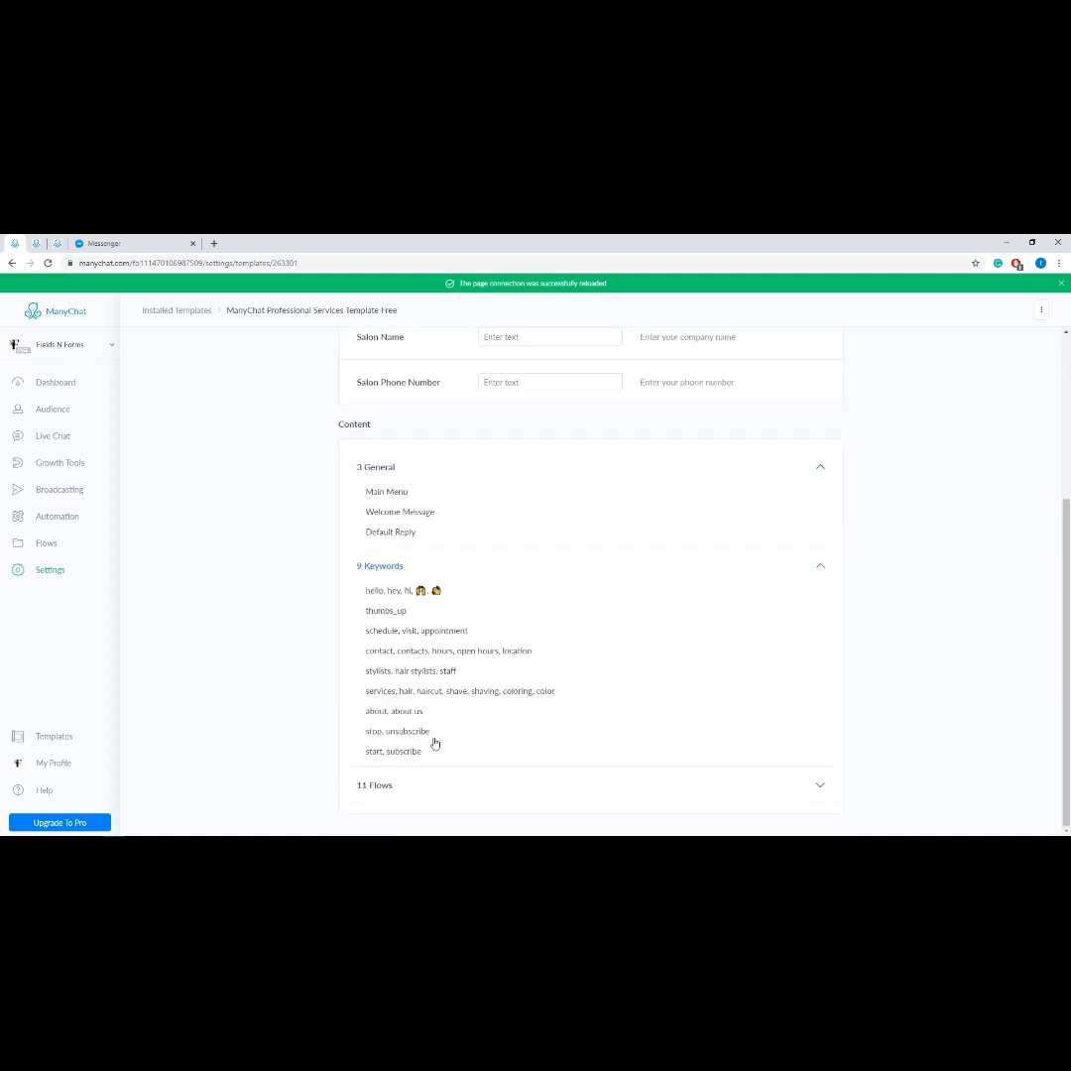
{"action": "left_click", "coordinate": [420, 787]}
{"action": "scroll", "coordinate": [421, 781], "scroll_direction": "down", "scroll_amount": 2}
{"action": "scroll", "coordinate": [422, 779], "scroll_direction": "up", "scroll_amount": 3}
{"action": "scroll", "coordinate": [427, 694], "scroll_direction": "up", "scroll_amount": 2}
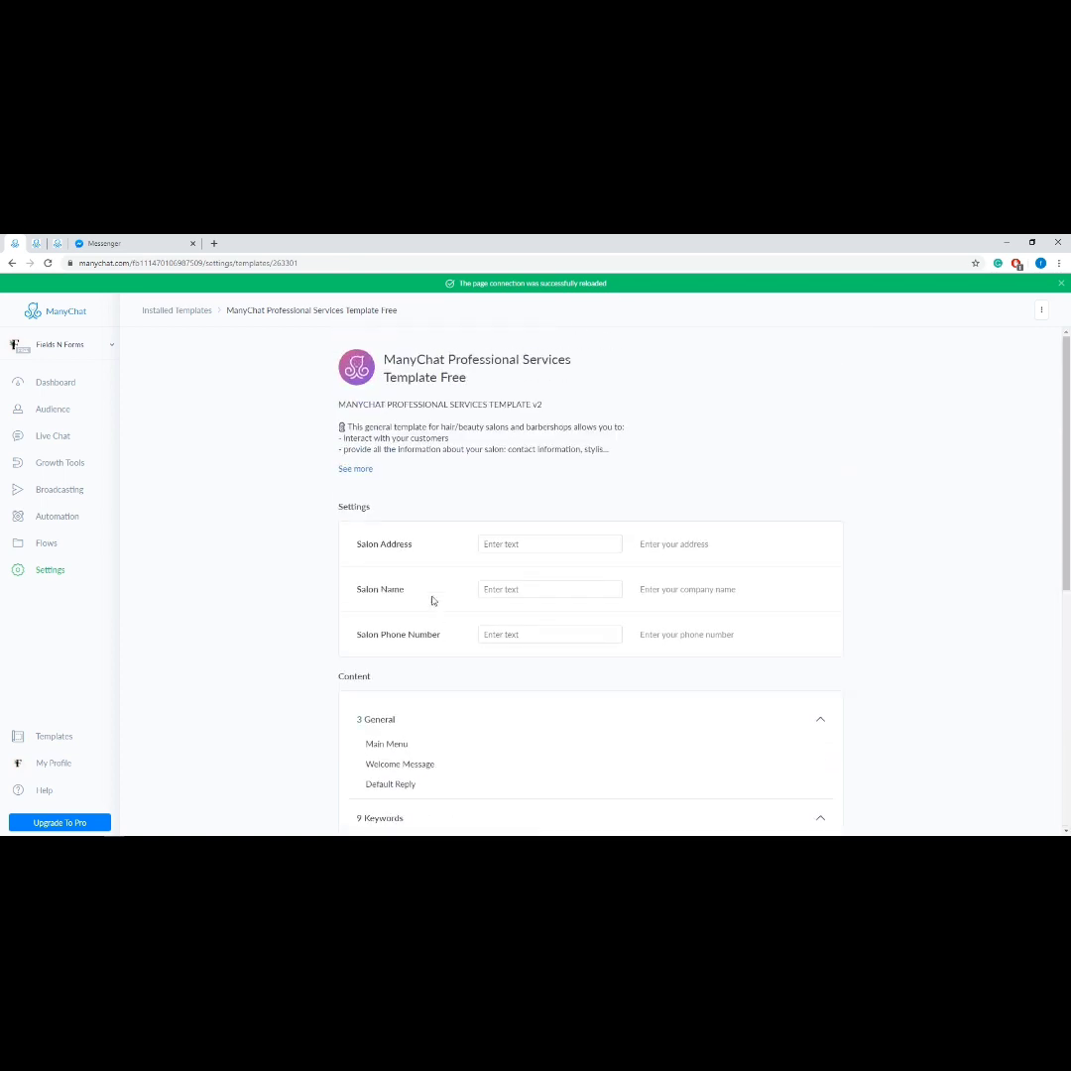
{"action": "left_click", "coordinate": [12, 264]}
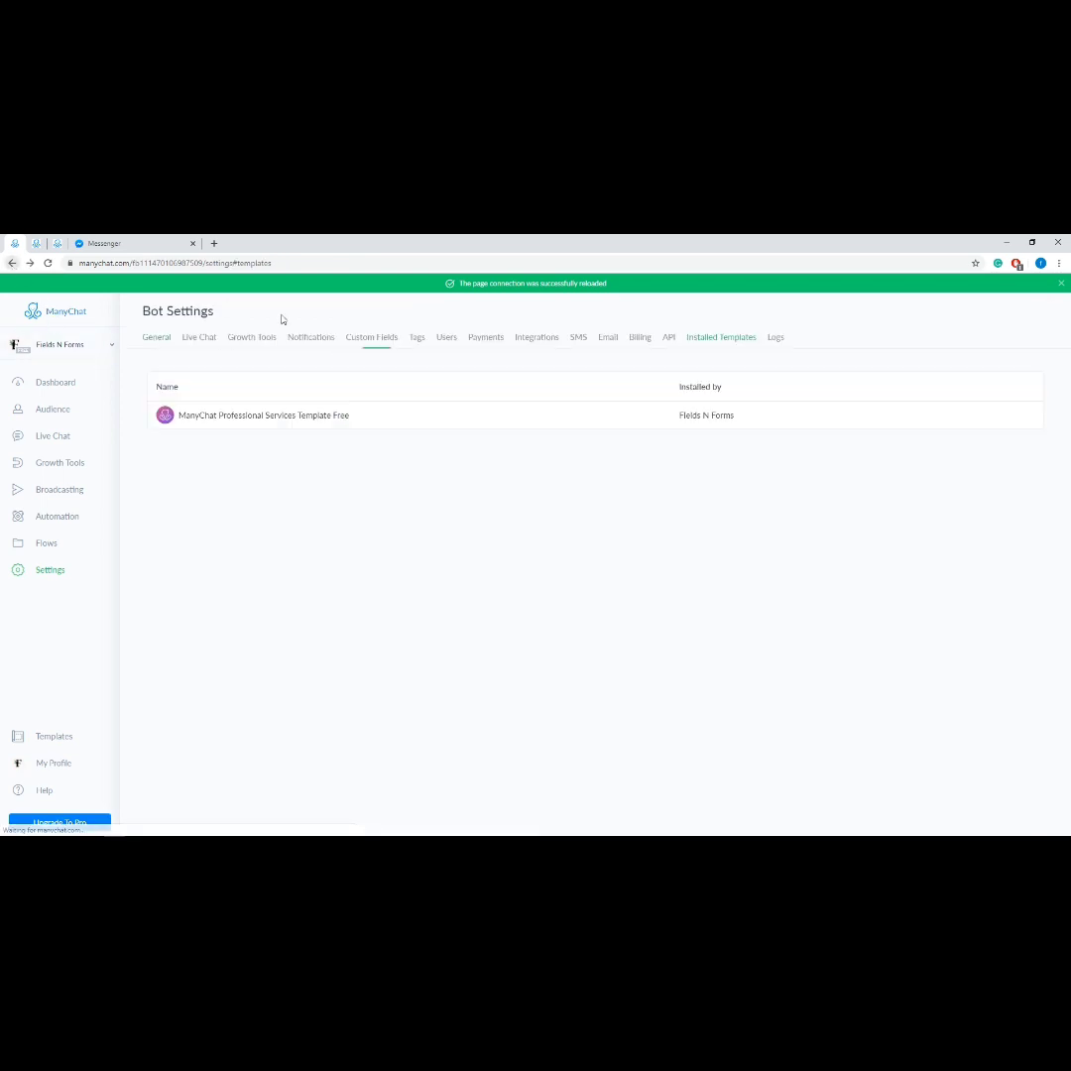
- Review the bot's logs and inspect the full details of the most recent Facebook Events entry
{"action": "left_click", "coordinate": [777, 341]}
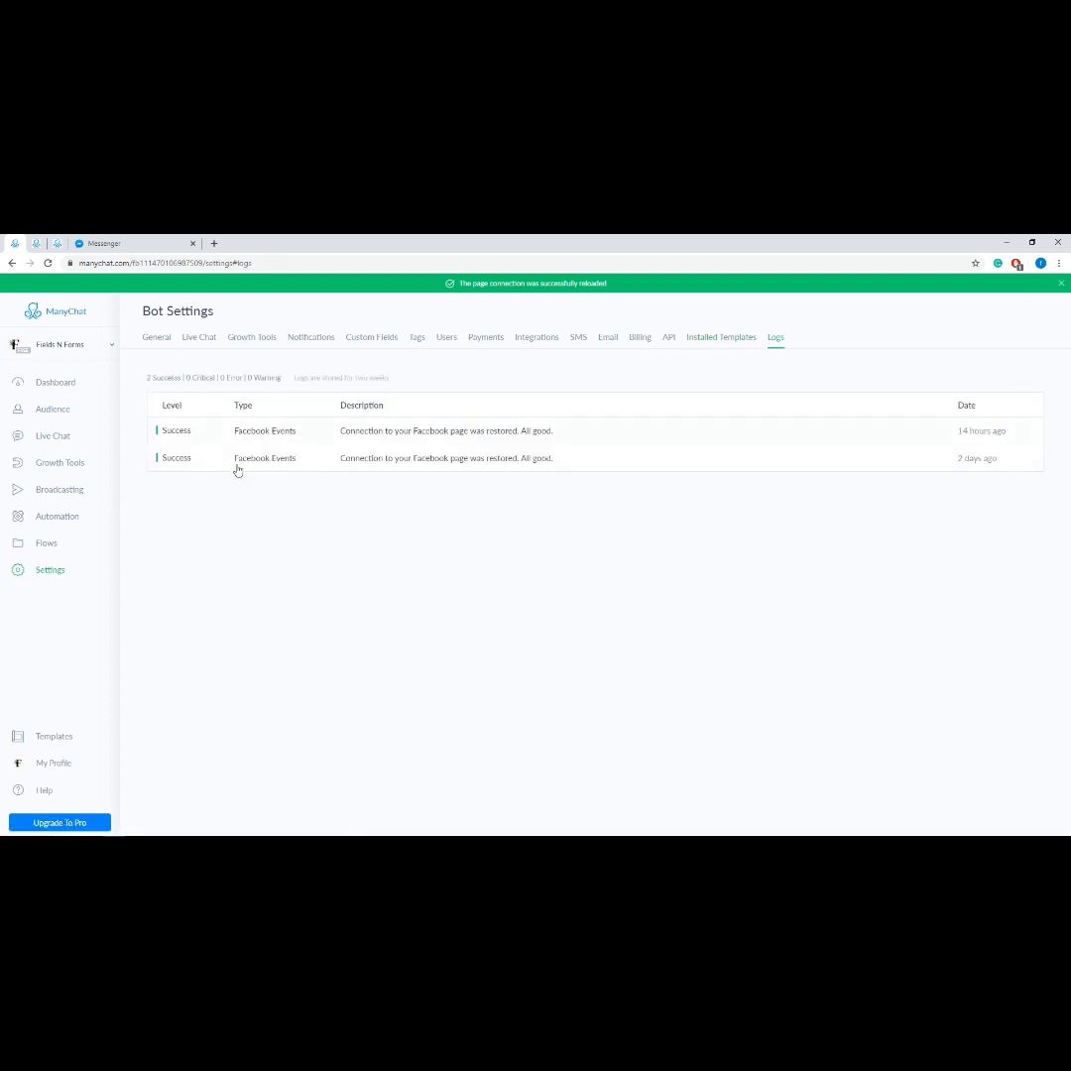
{"action": "left_click", "coordinate": [352, 442]}
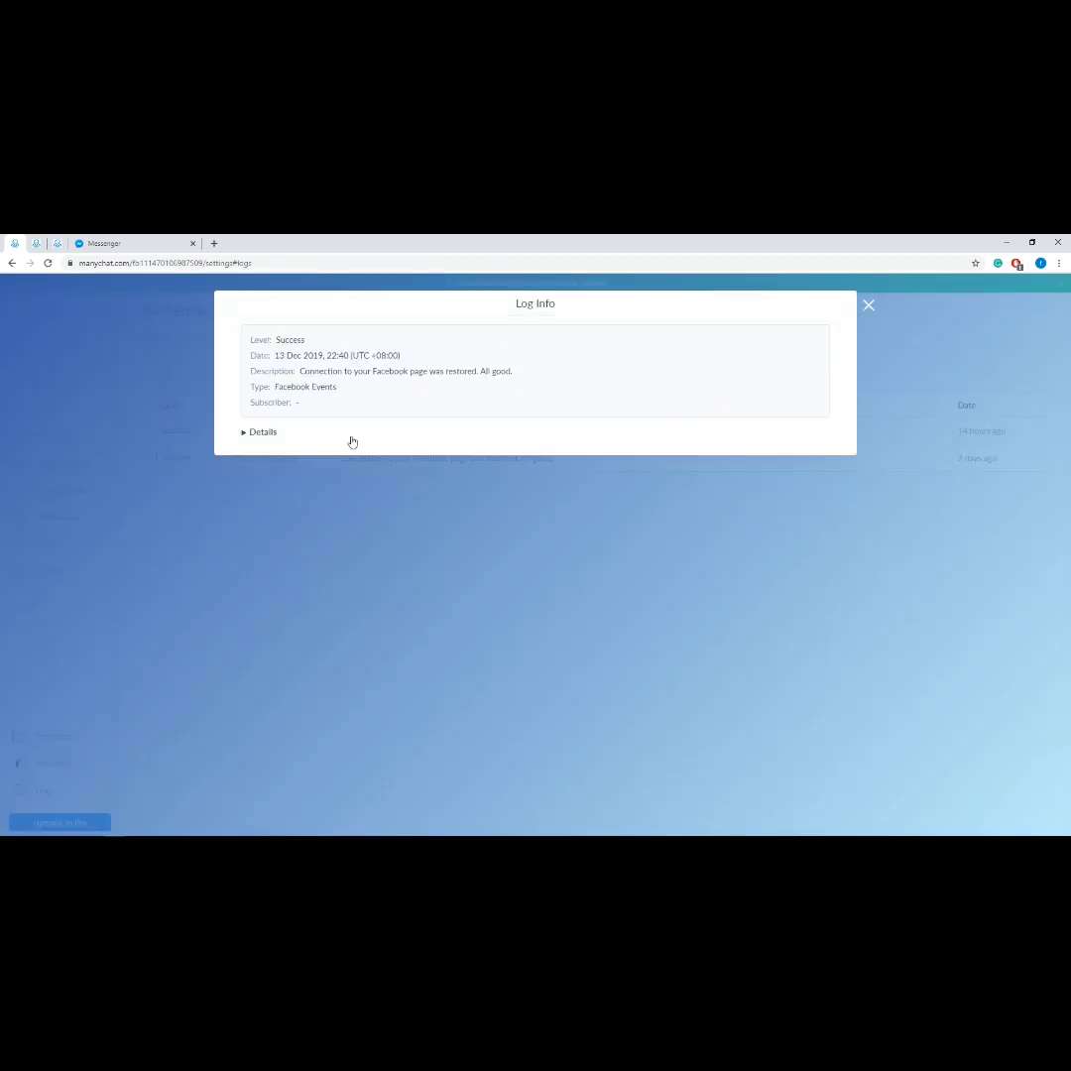
{"action": "left_click", "coordinate": [263, 435]}
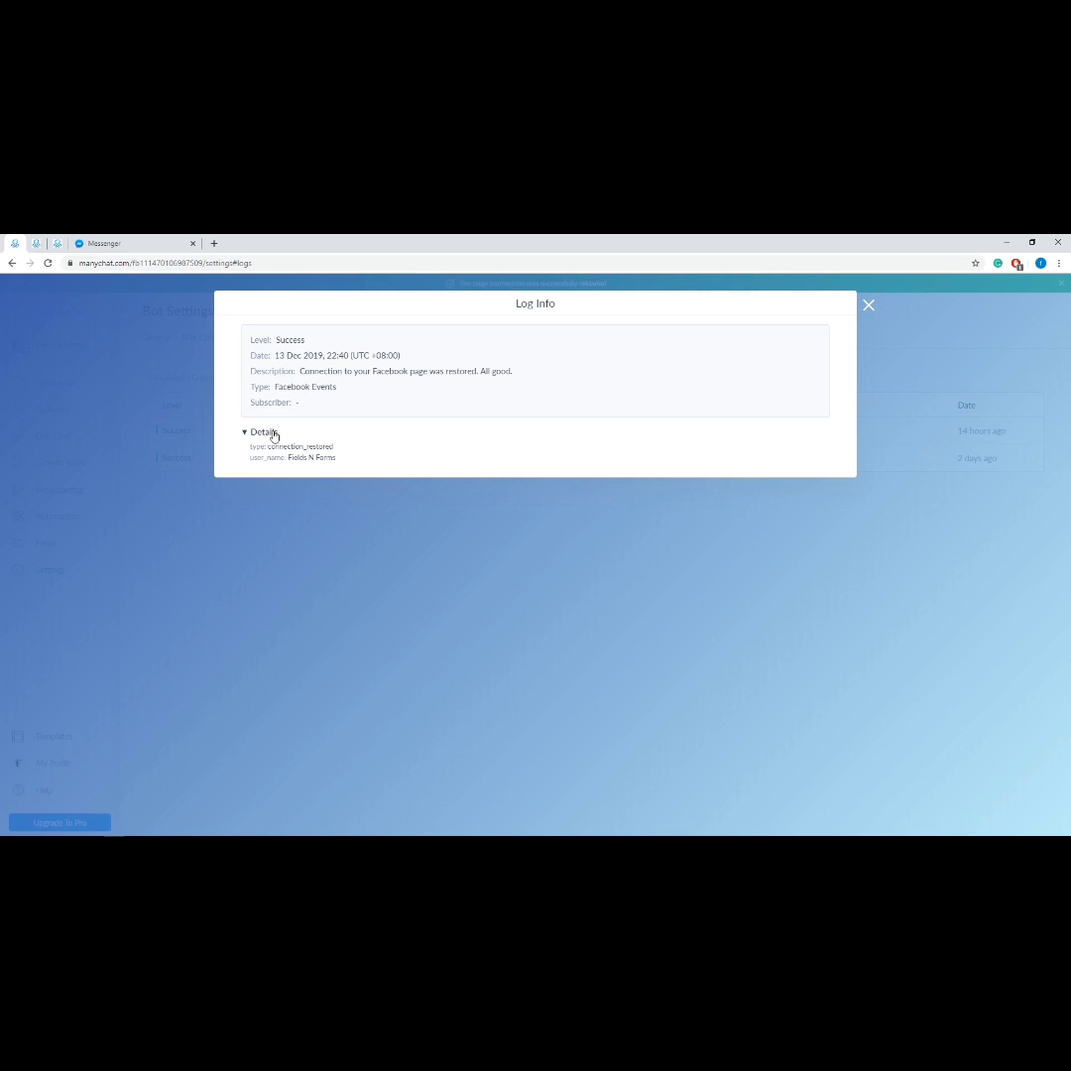
{"action": "left_click", "coordinate": [869, 305]}
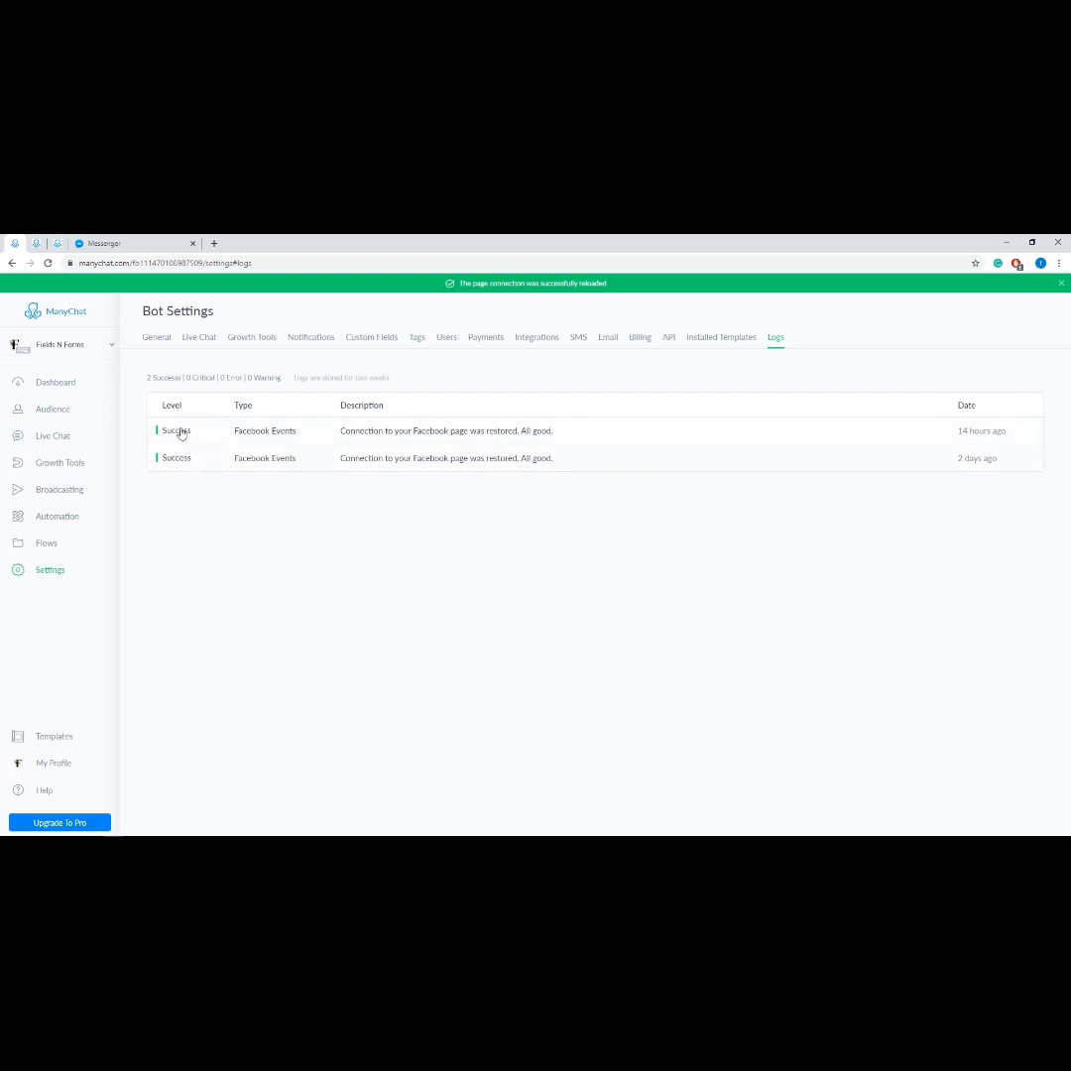
- Browse the featured templates and review the contents of the Restaurant template in a separate browser tab without installing it
{"action": "left_click", "coordinate": [57, 738]}
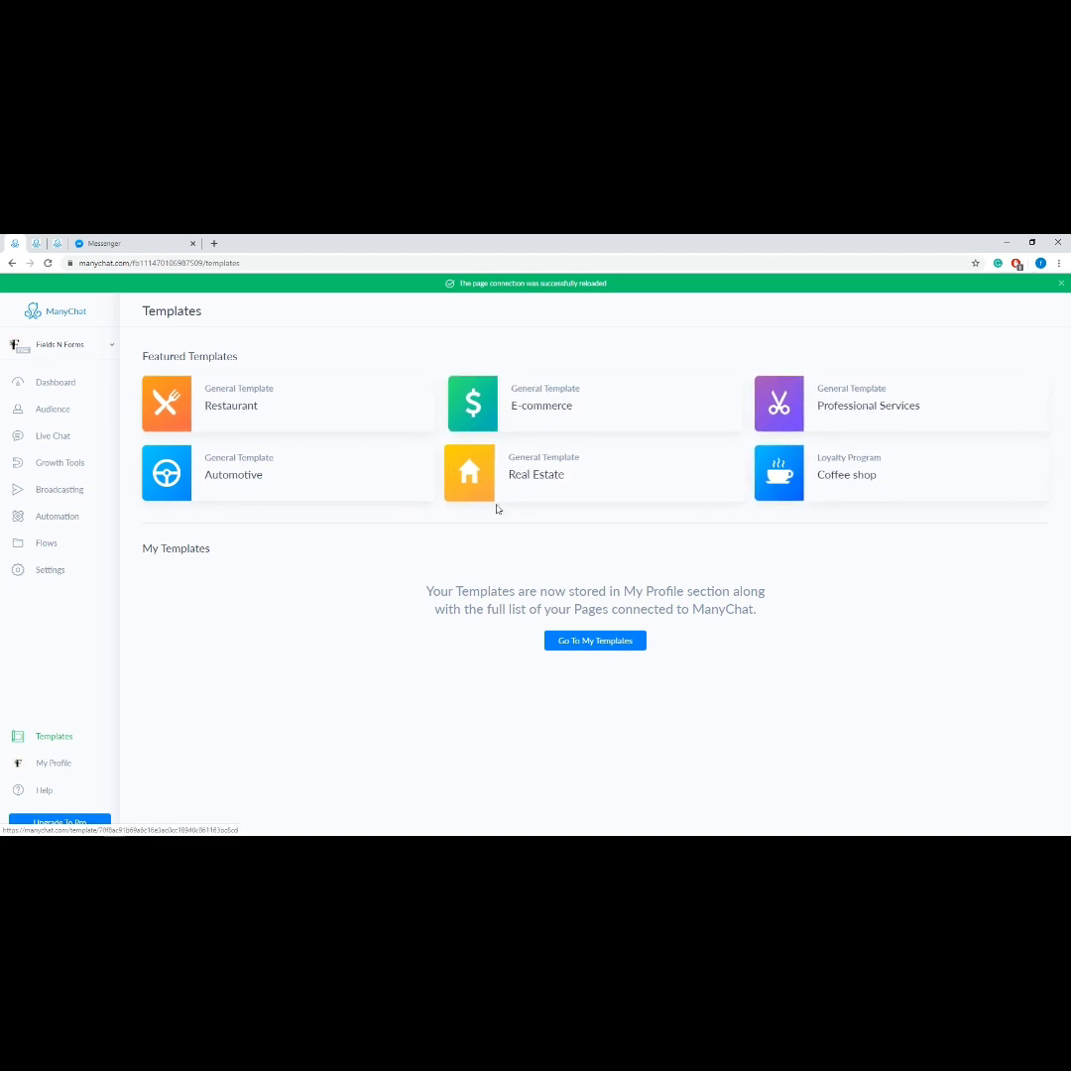
{"action": "right_click", "coordinate": [291, 416]}
{"action": "left_click", "coordinate": [315, 420]}
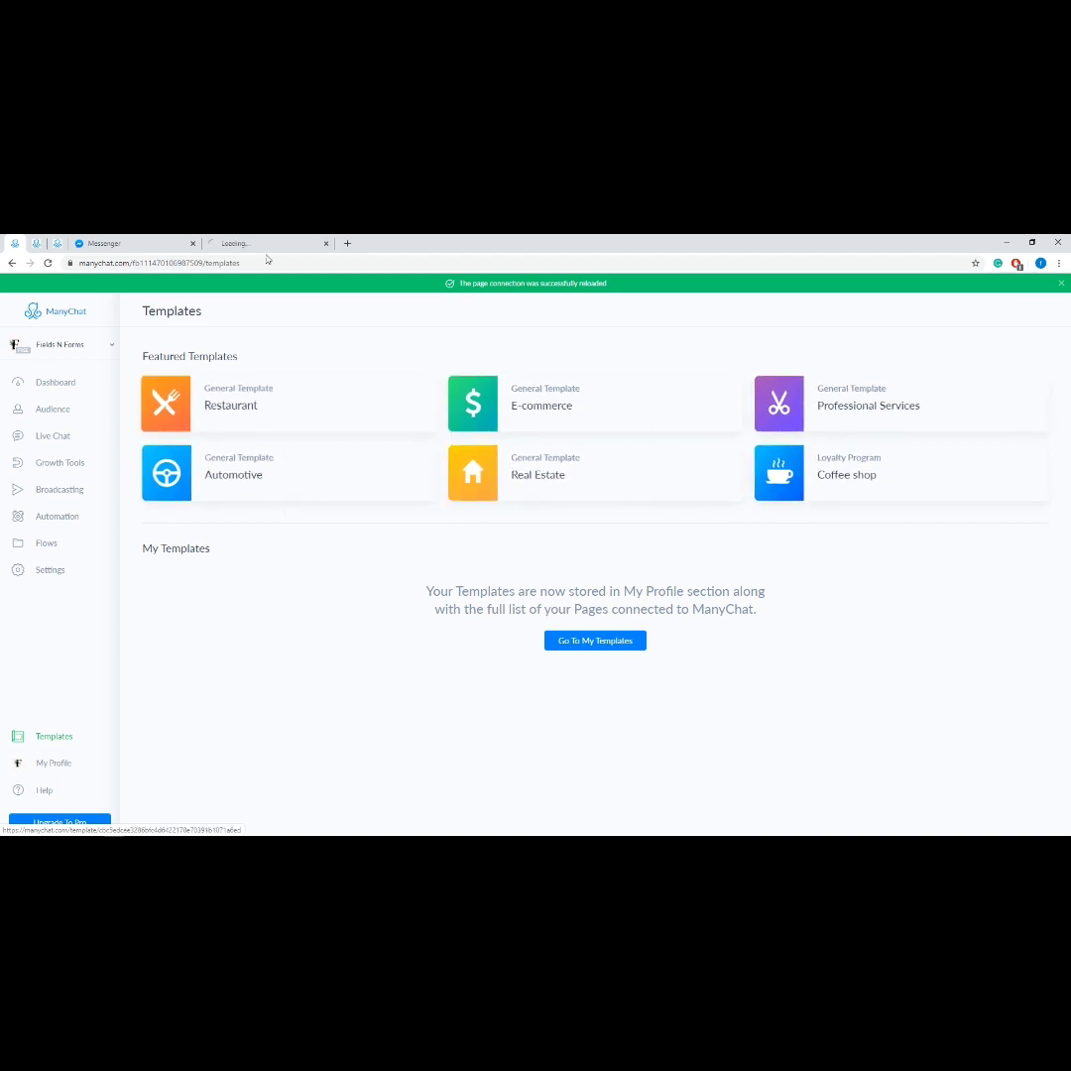
{"action": "left_click", "coordinate": [264, 247]}
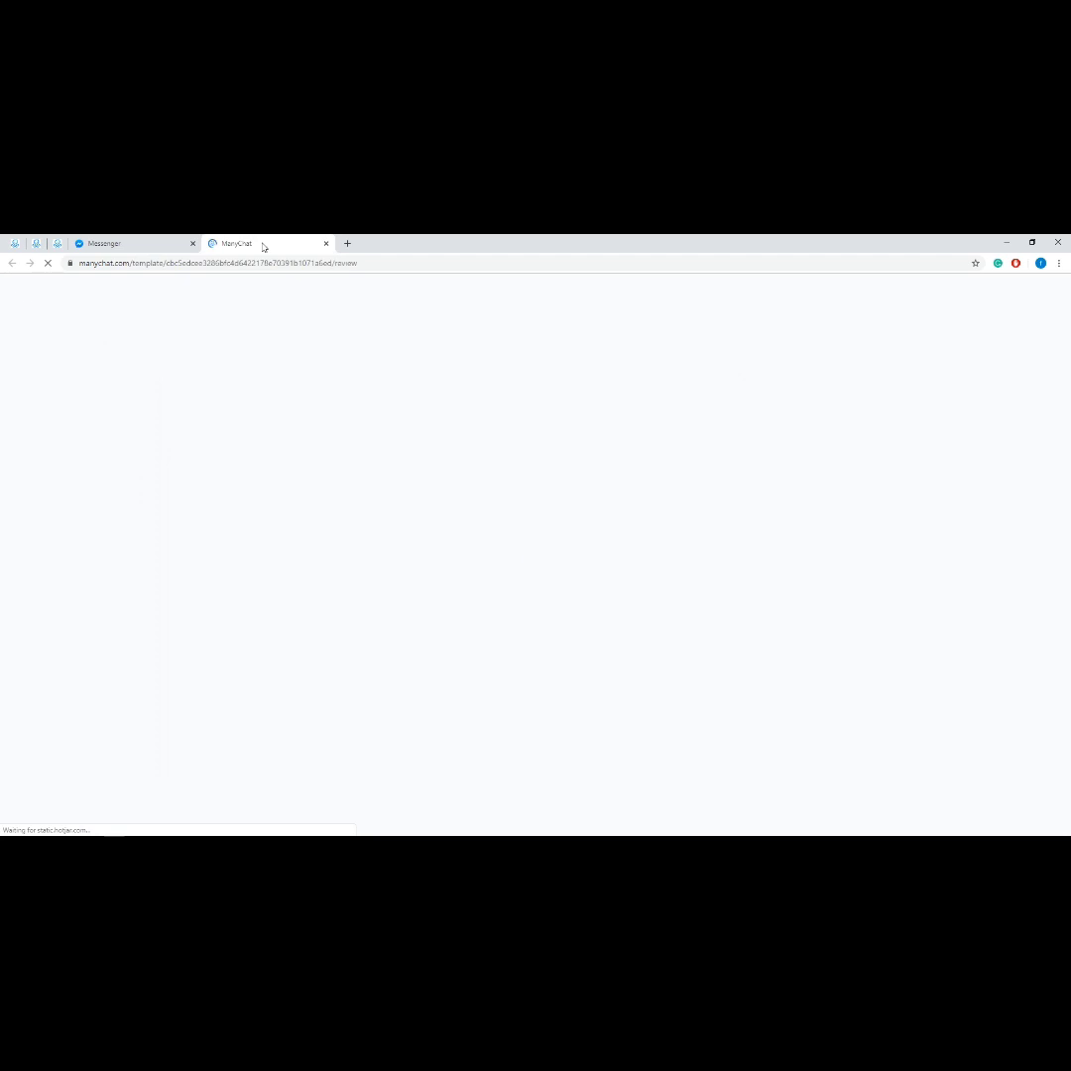
{"action": "left_click", "coordinate": [14, 246]}
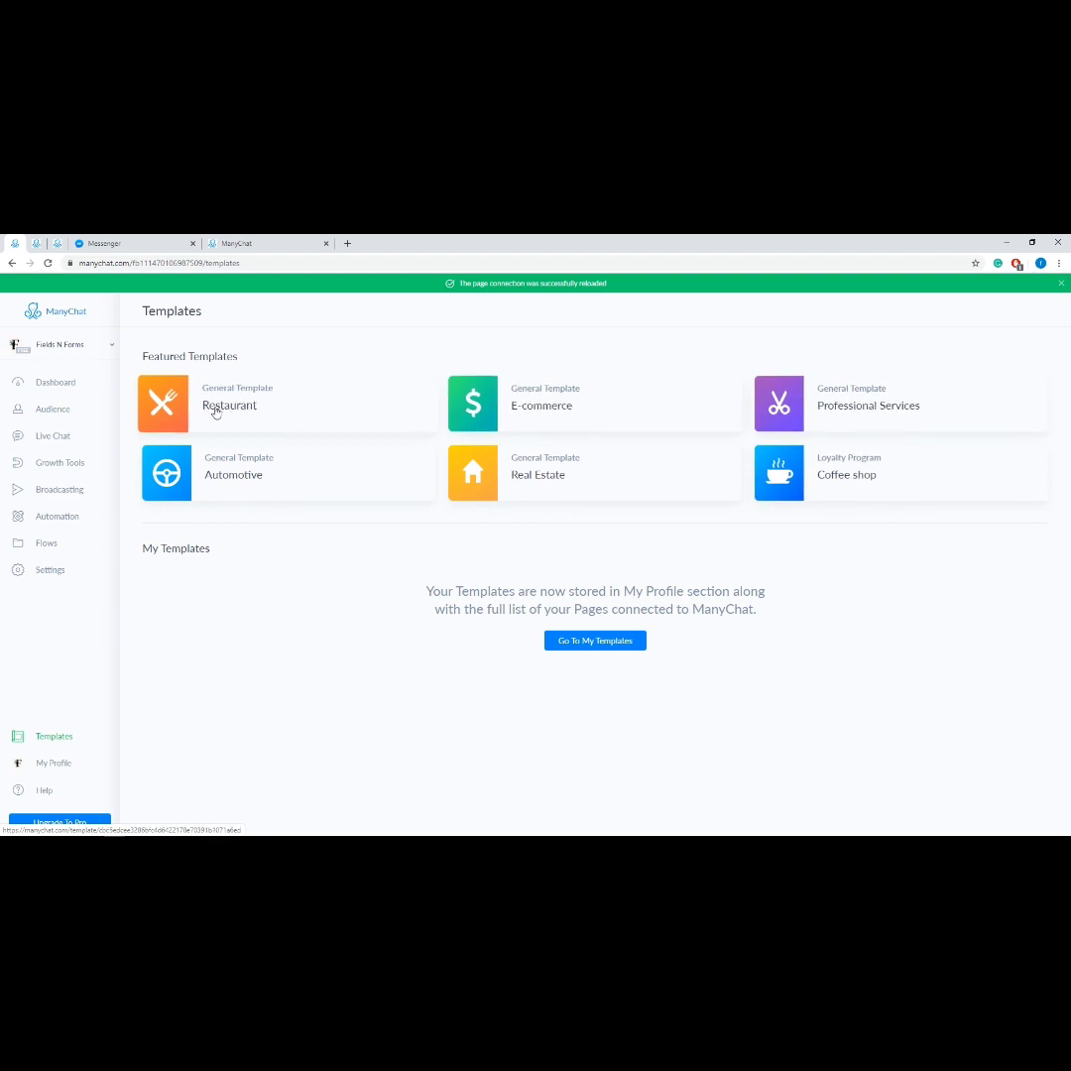
{"action": "left_click", "coordinate": [261, 244]}
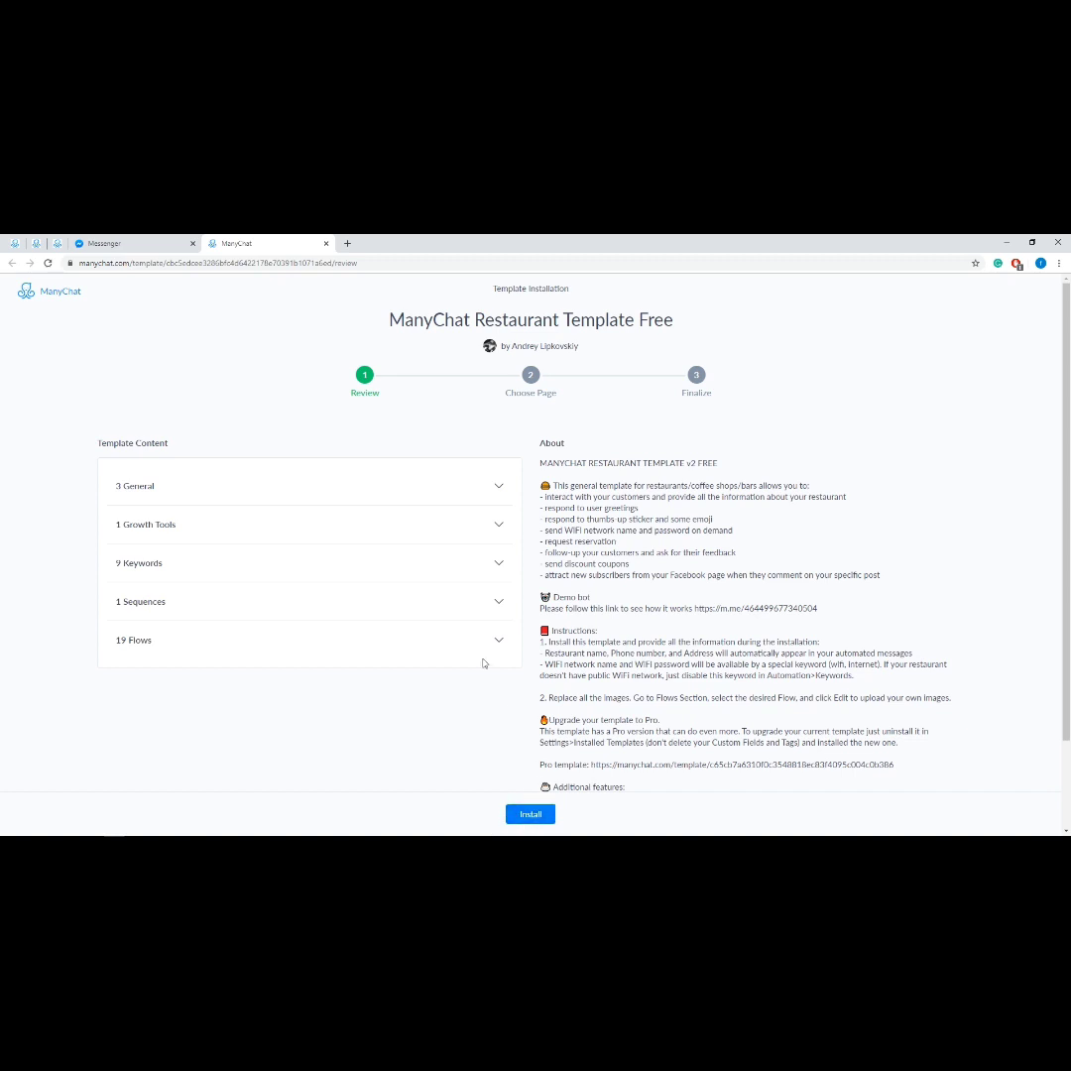
{"action": "left_click", "coordinate": [26, 266]}
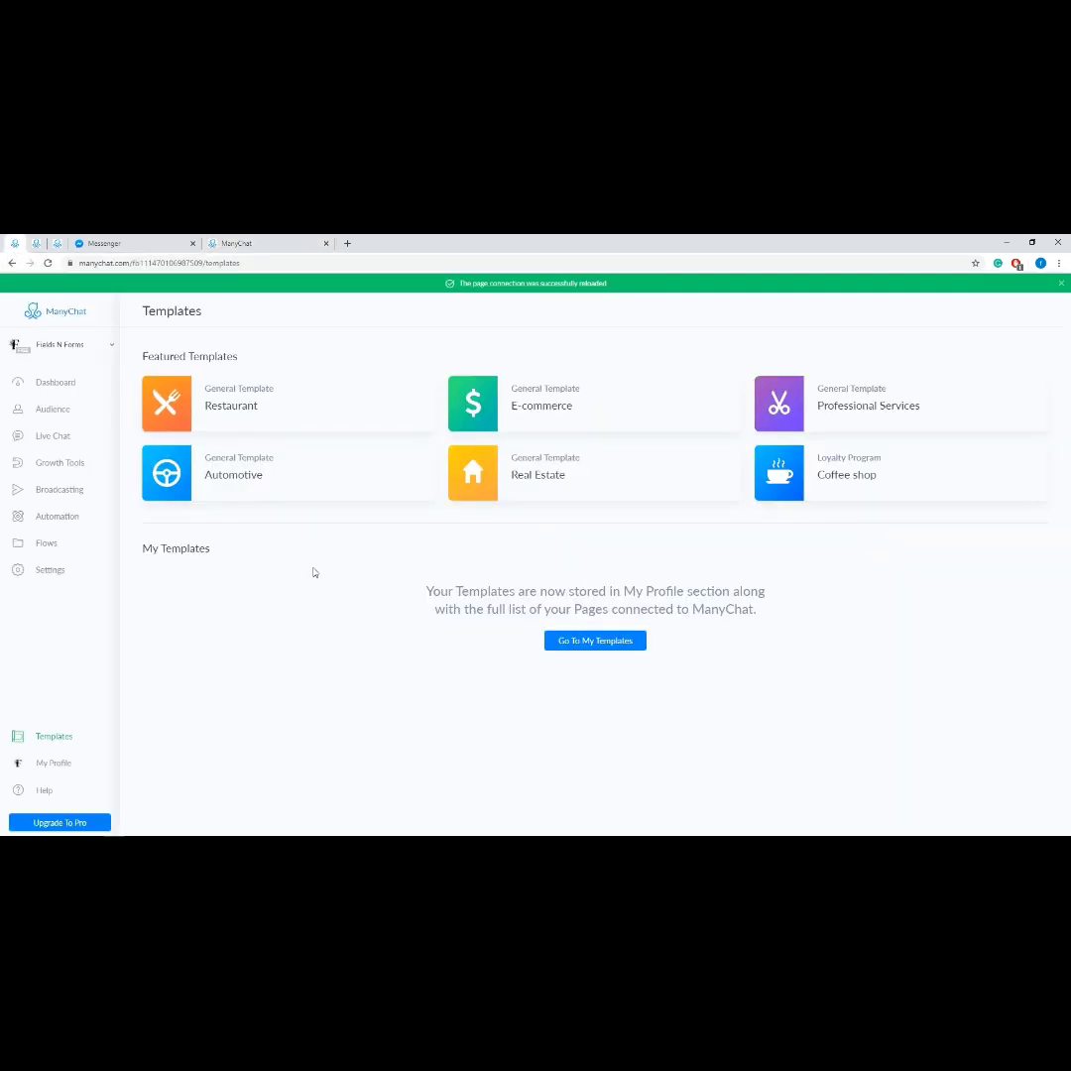
- Review the pages, templates and API settings of the account profile in a separate browser tab, and check the bot's help options
{"action": "right_click", "coordinate": [70, 764]}
{"action": "left_click", "coordinate": [127, 626]}
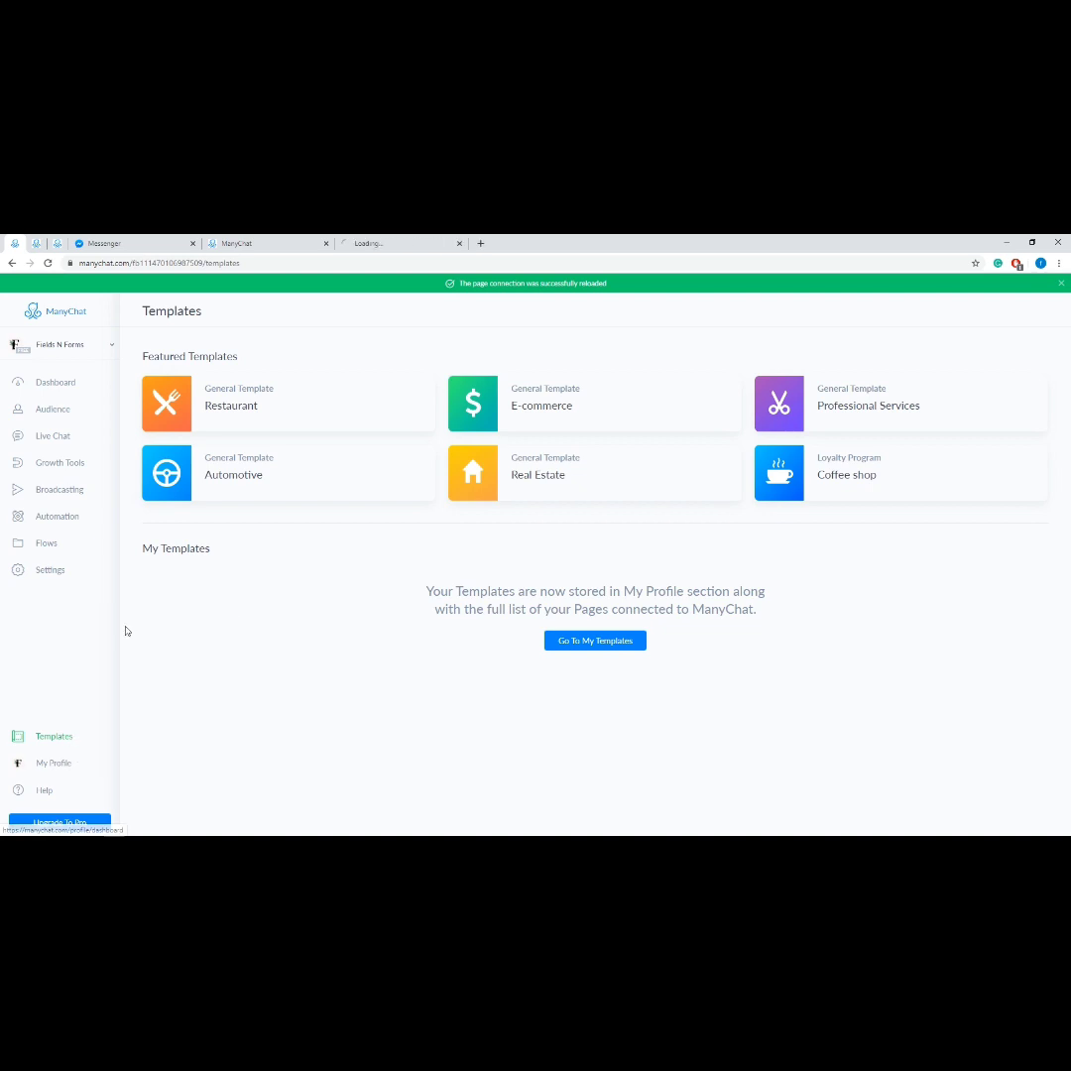
{"action": "left_click", "coordinate": [382, 244]}
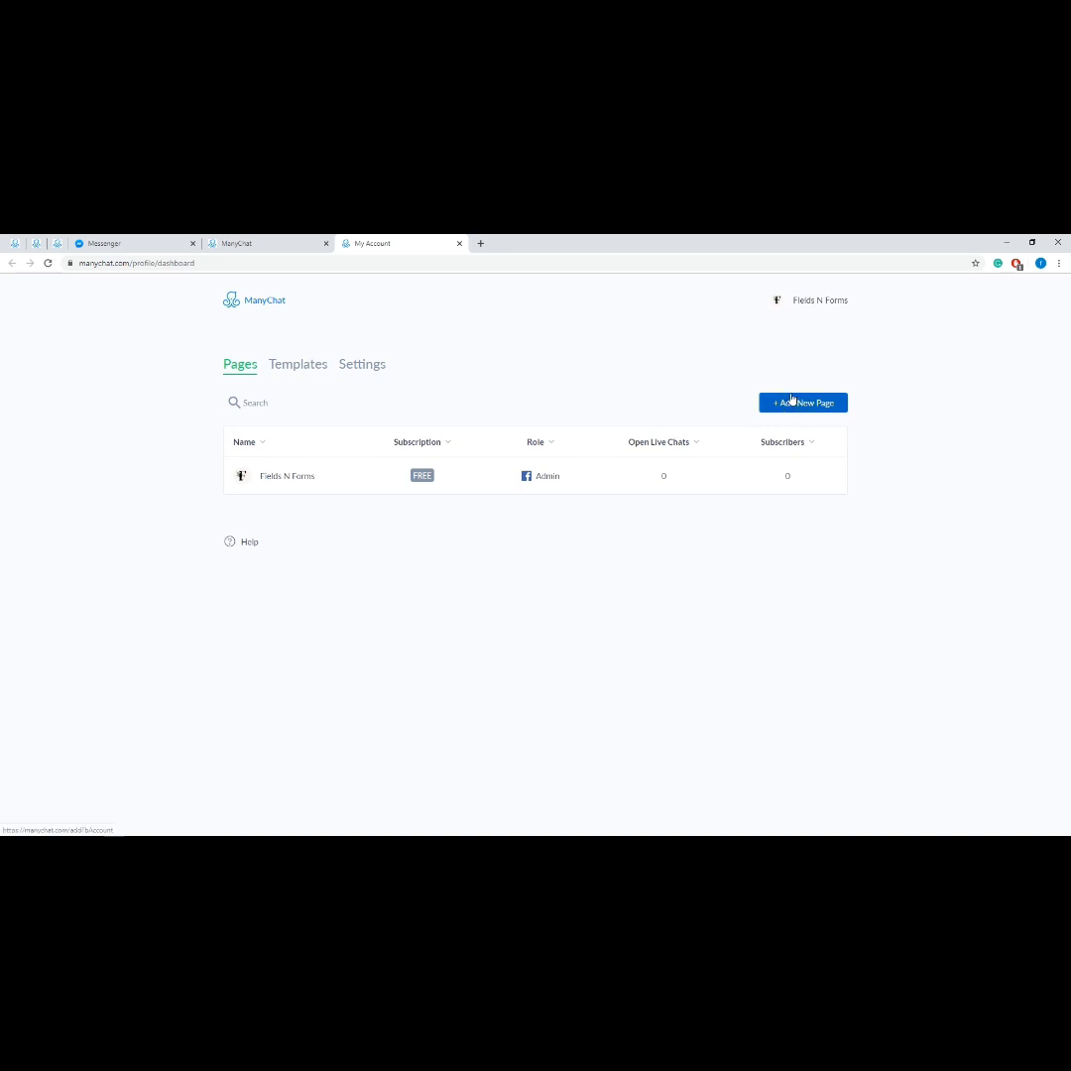
{"action": "left_click", "coordinate": [295, 371]}
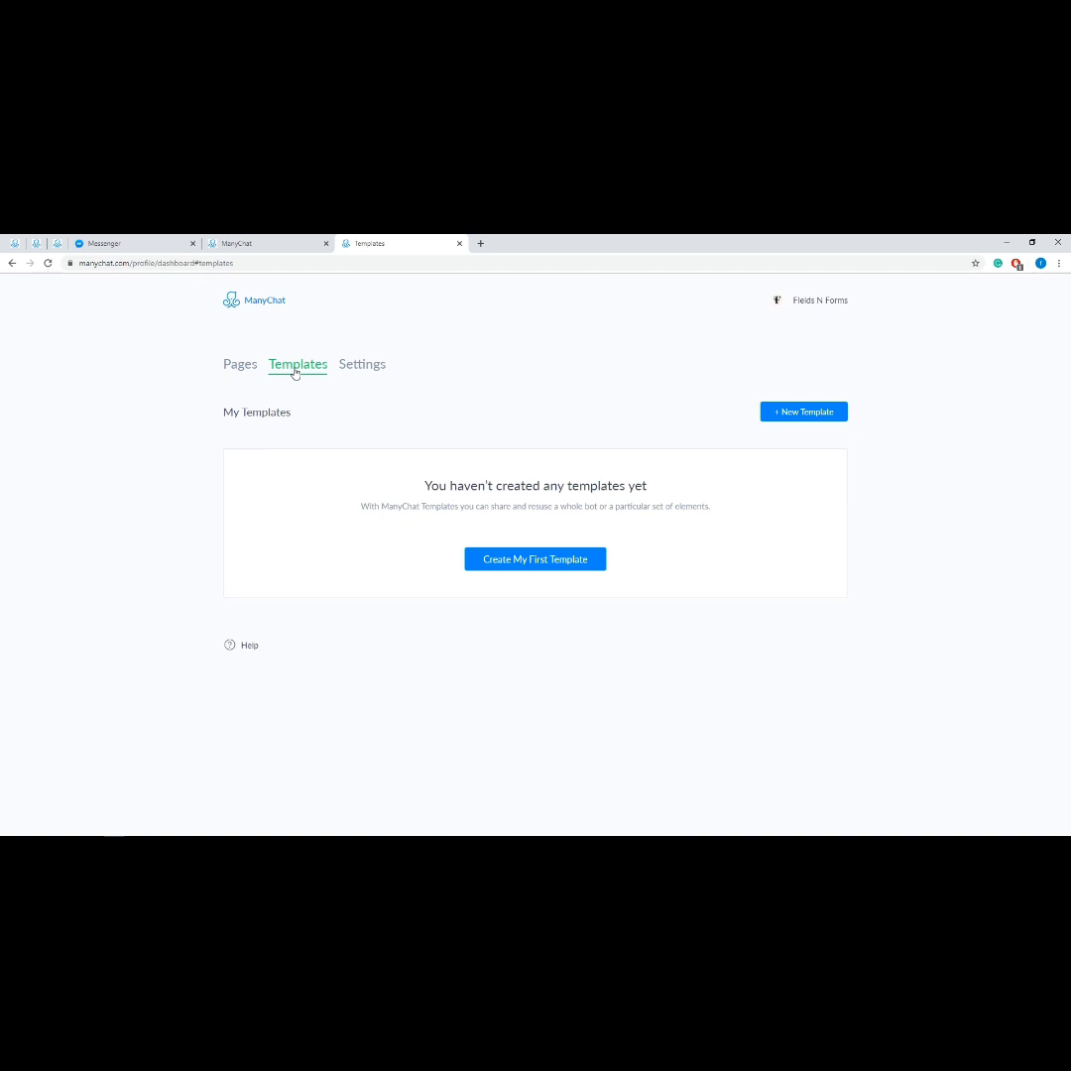
{"action": "left_click", "coordinate": [369, 370]}
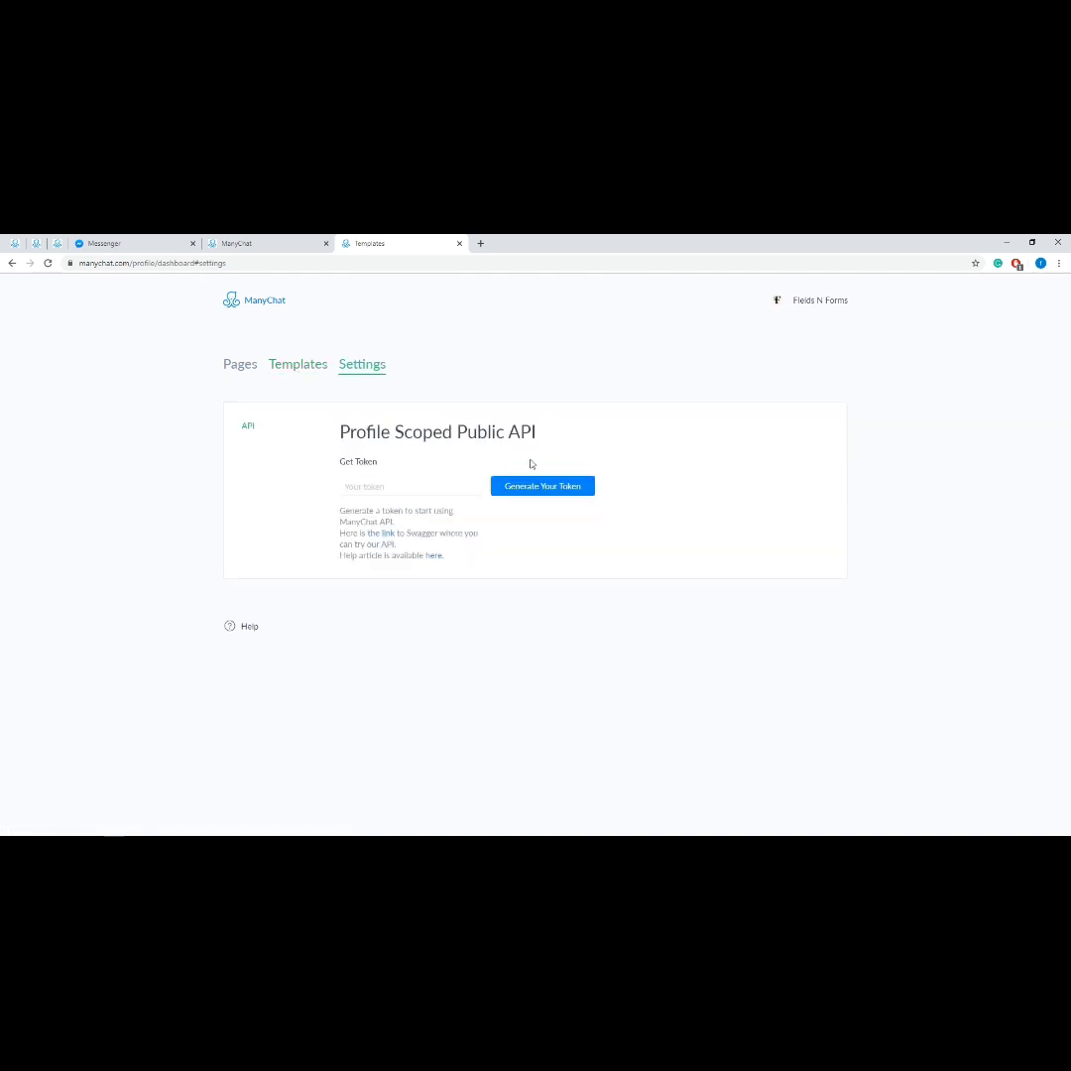
{"action": "left_click", "coordinate": [15, 244]}
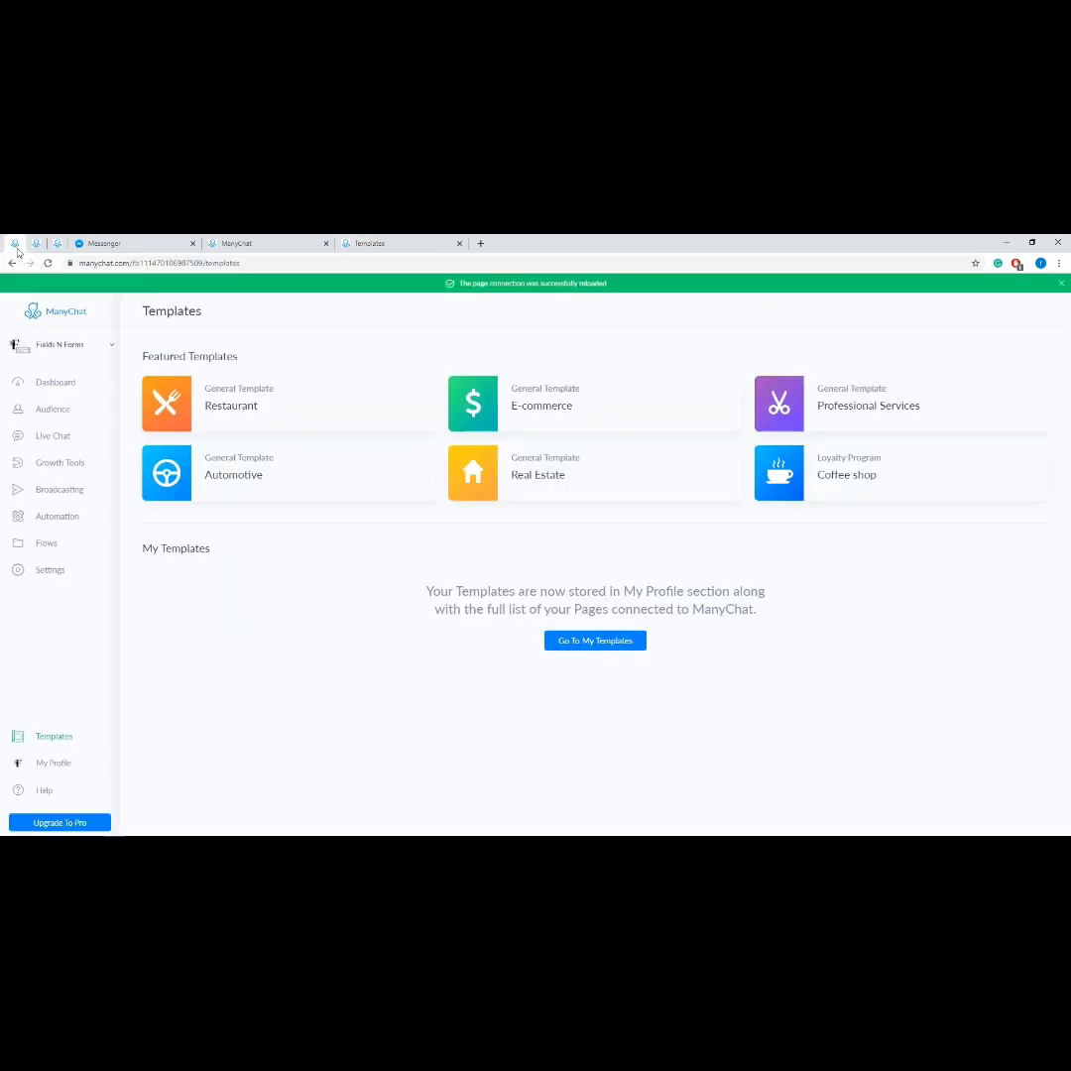
{"action": "left_click", "coordinate": [50, 792]}
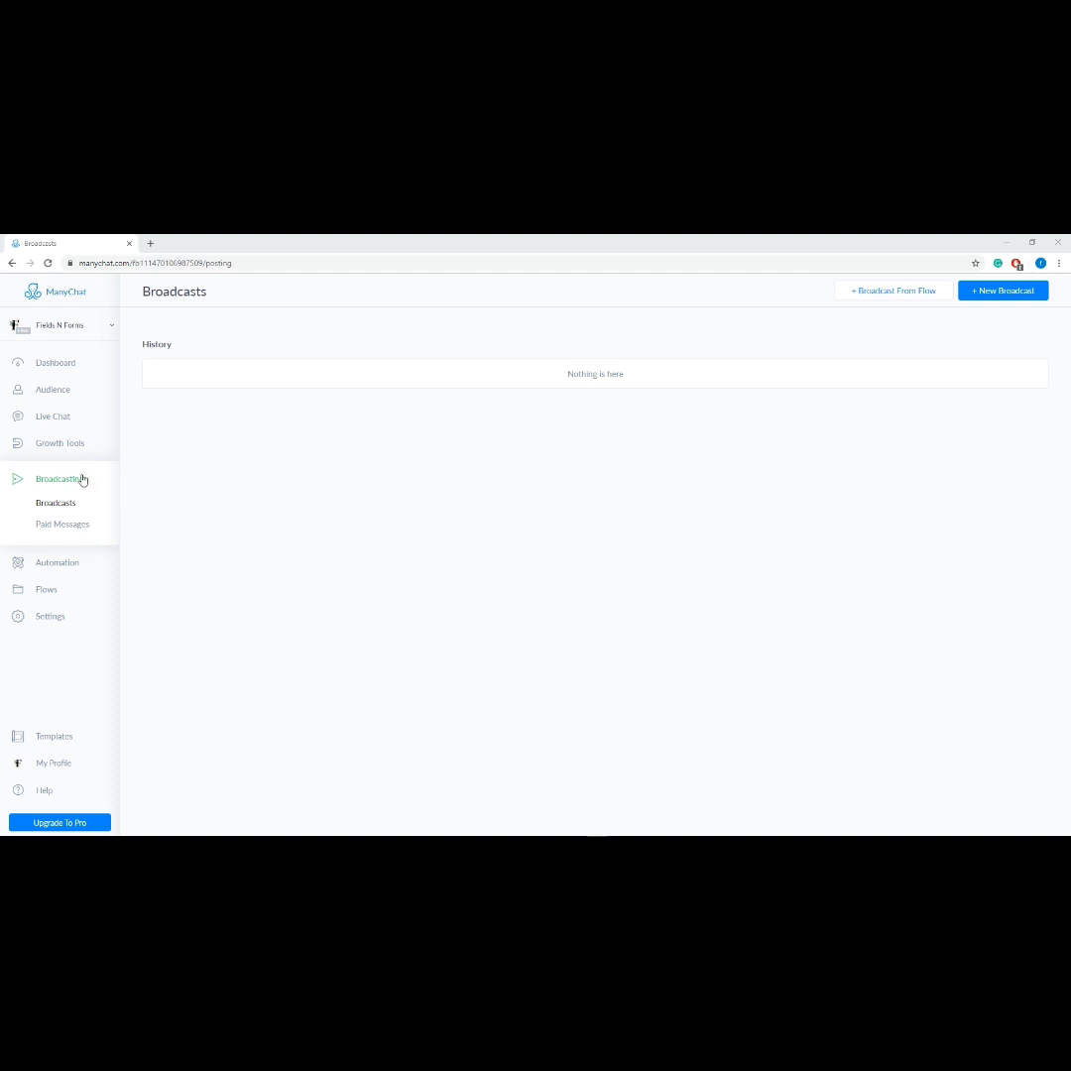
- Start a new Messenger broadcast, look at its basic builder, and move the starting step higher on the flow builder canvas
{"action": "left_click", "coordinate": [990, 294]}
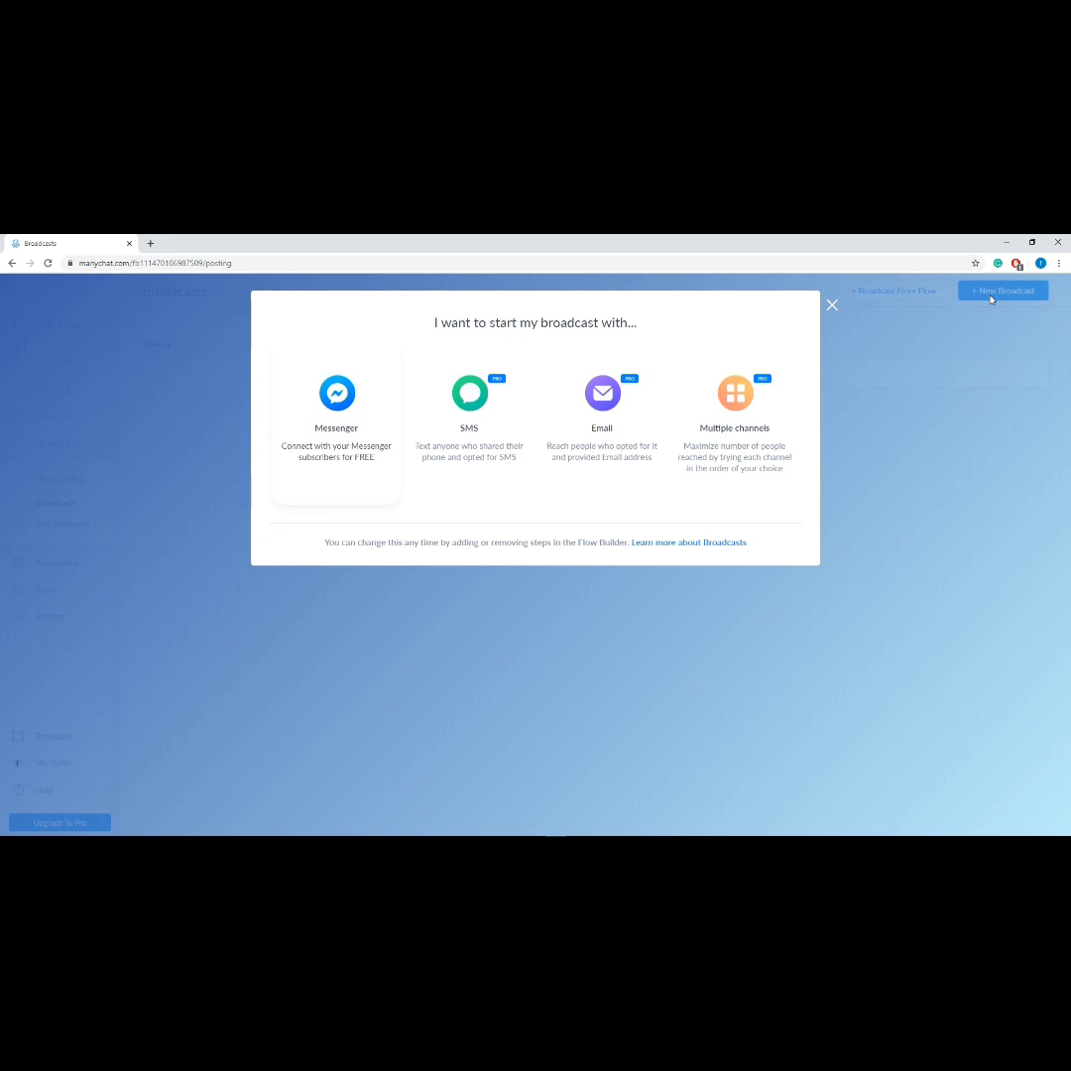
{"action": "left_click", "coordinate": [308, 415]}
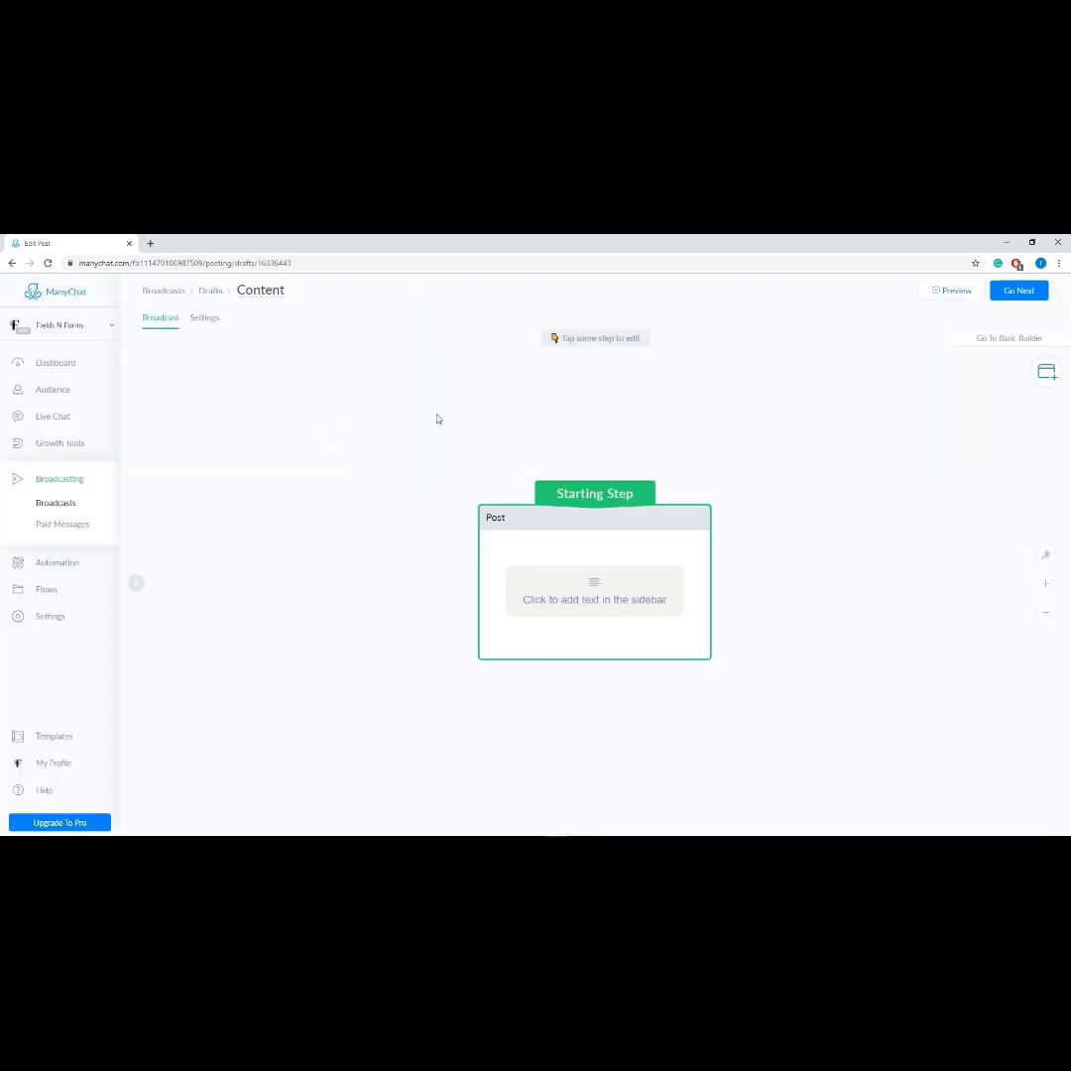
{"action": "left_click", "coordinate": [1008, 338]}
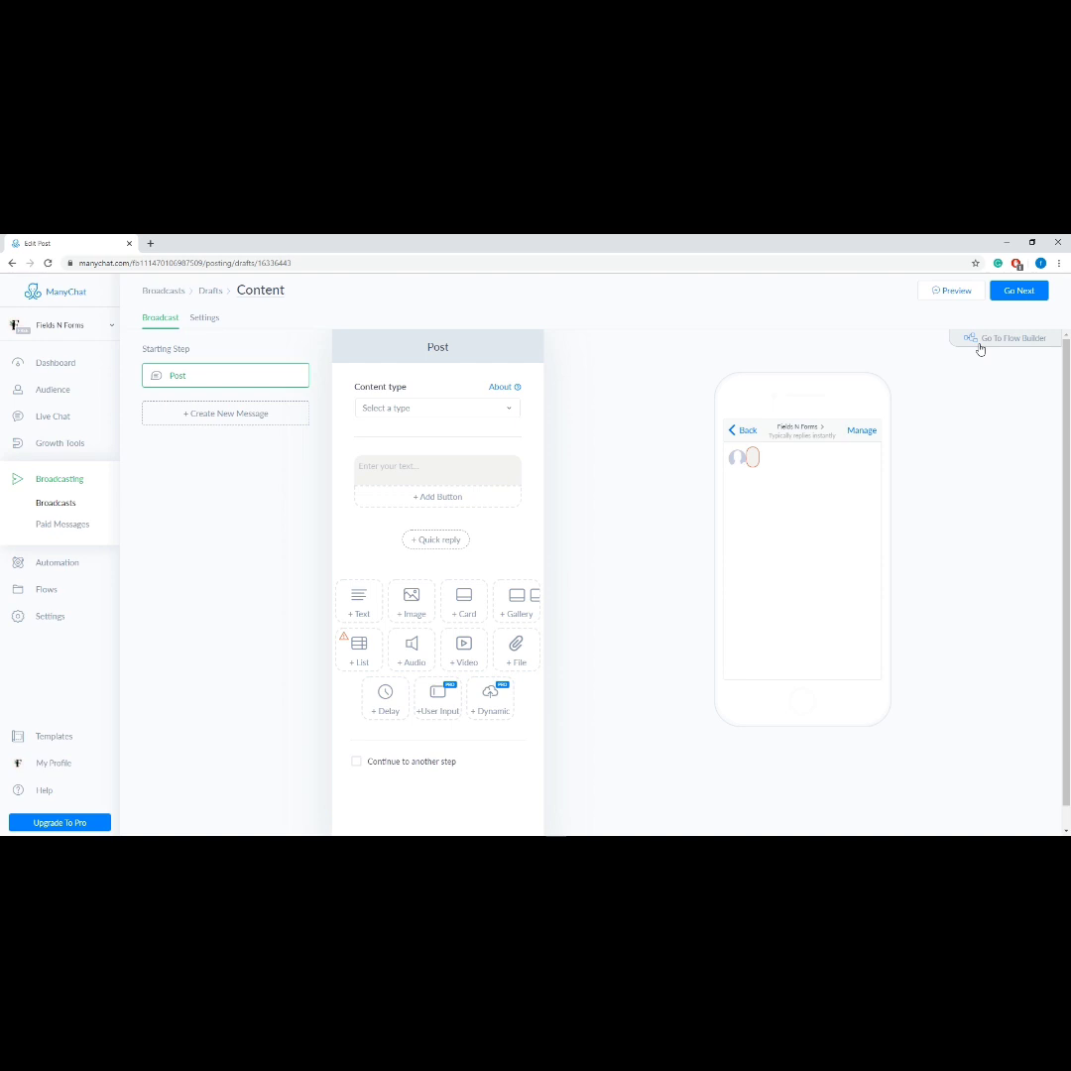
{"action": "left_click", "coordinate": [979, 344]}
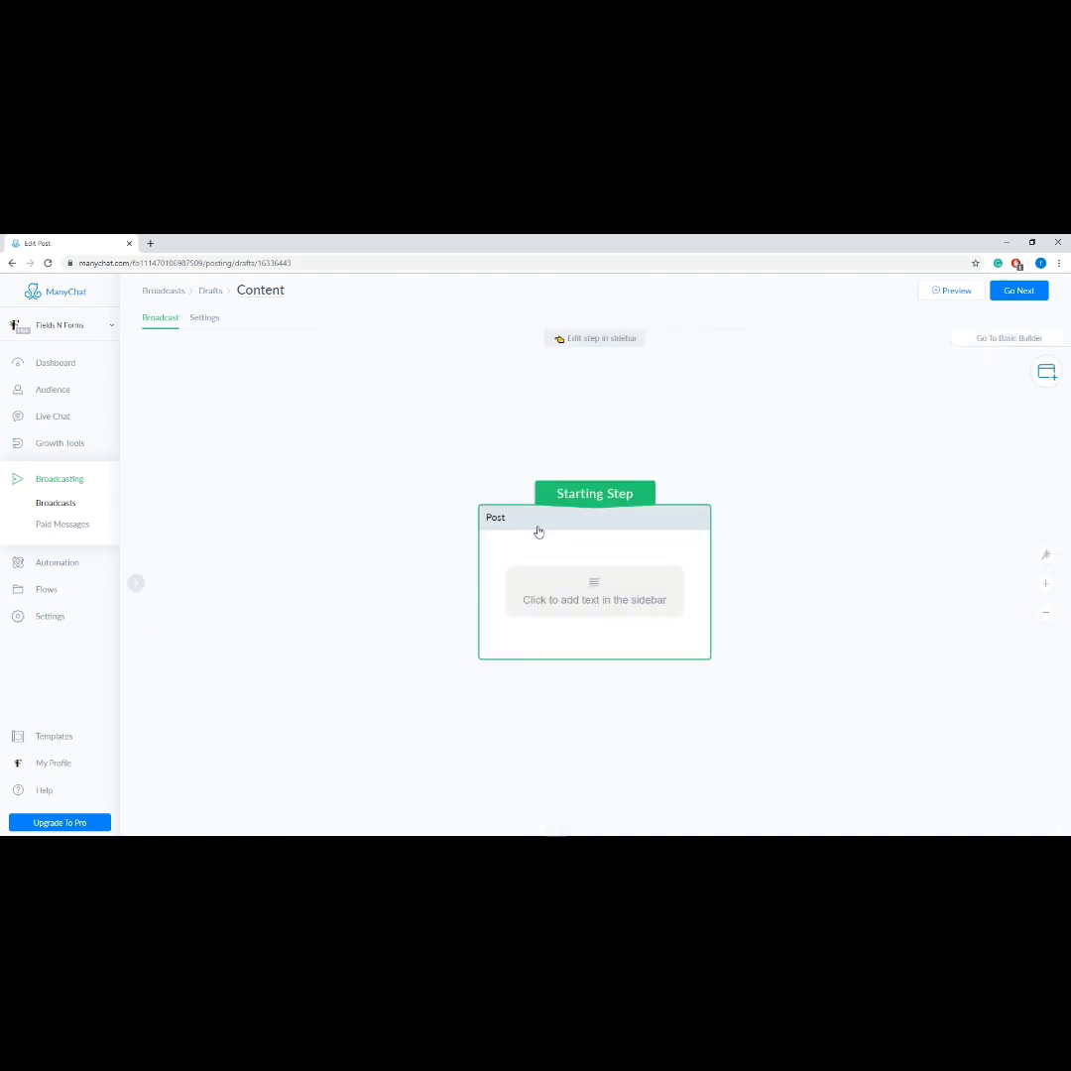
{"action": "left_click_drag", "start_coordinate": [539, 532], "coordinate": [468, 405]}
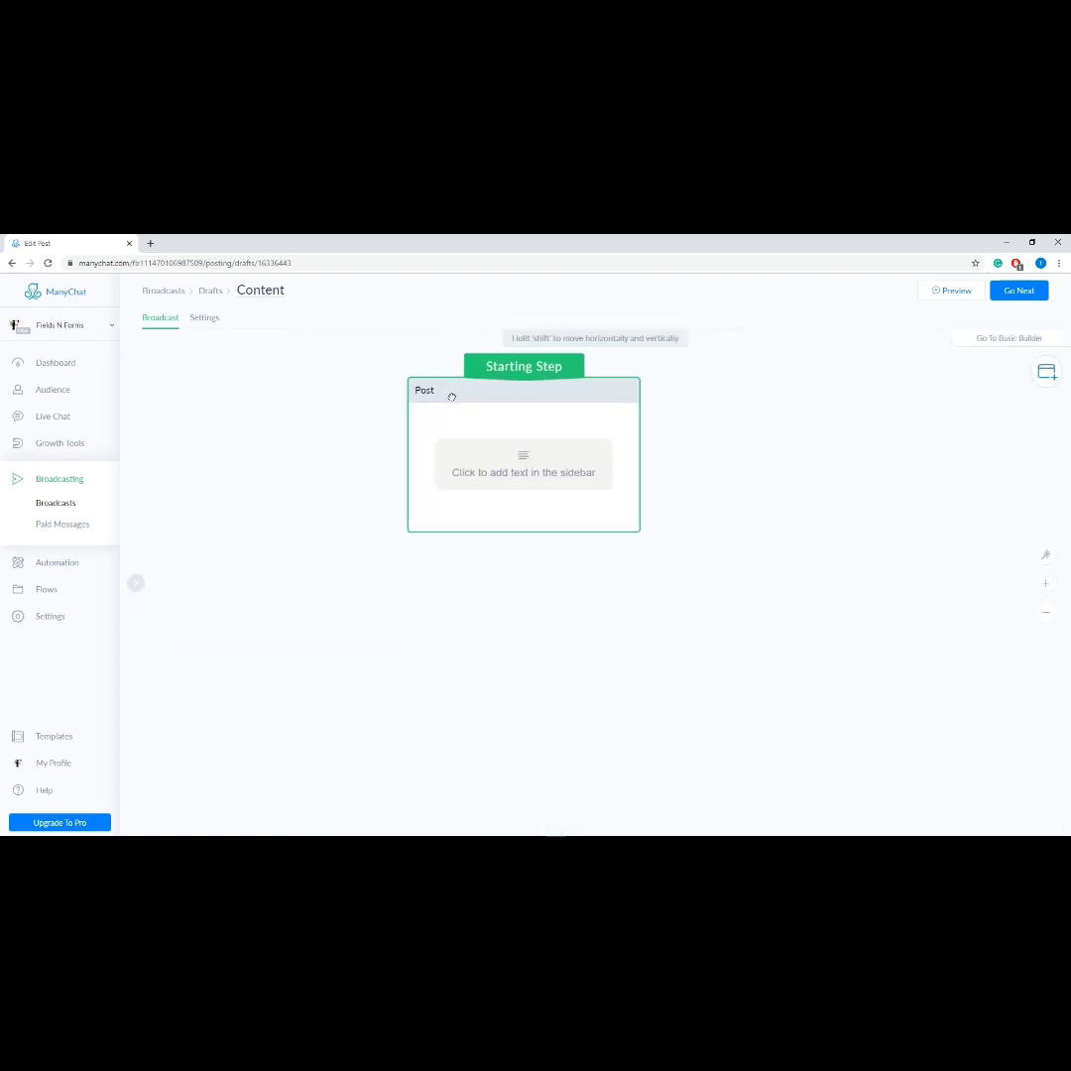
- Set the Post step's content type to Other and enter the message "Hey there [First Name]! Get my Free 5-day Christmas fitness boot camp series! Are you interested?"
{"action": "left_click", "coordinate": [485, 466]}
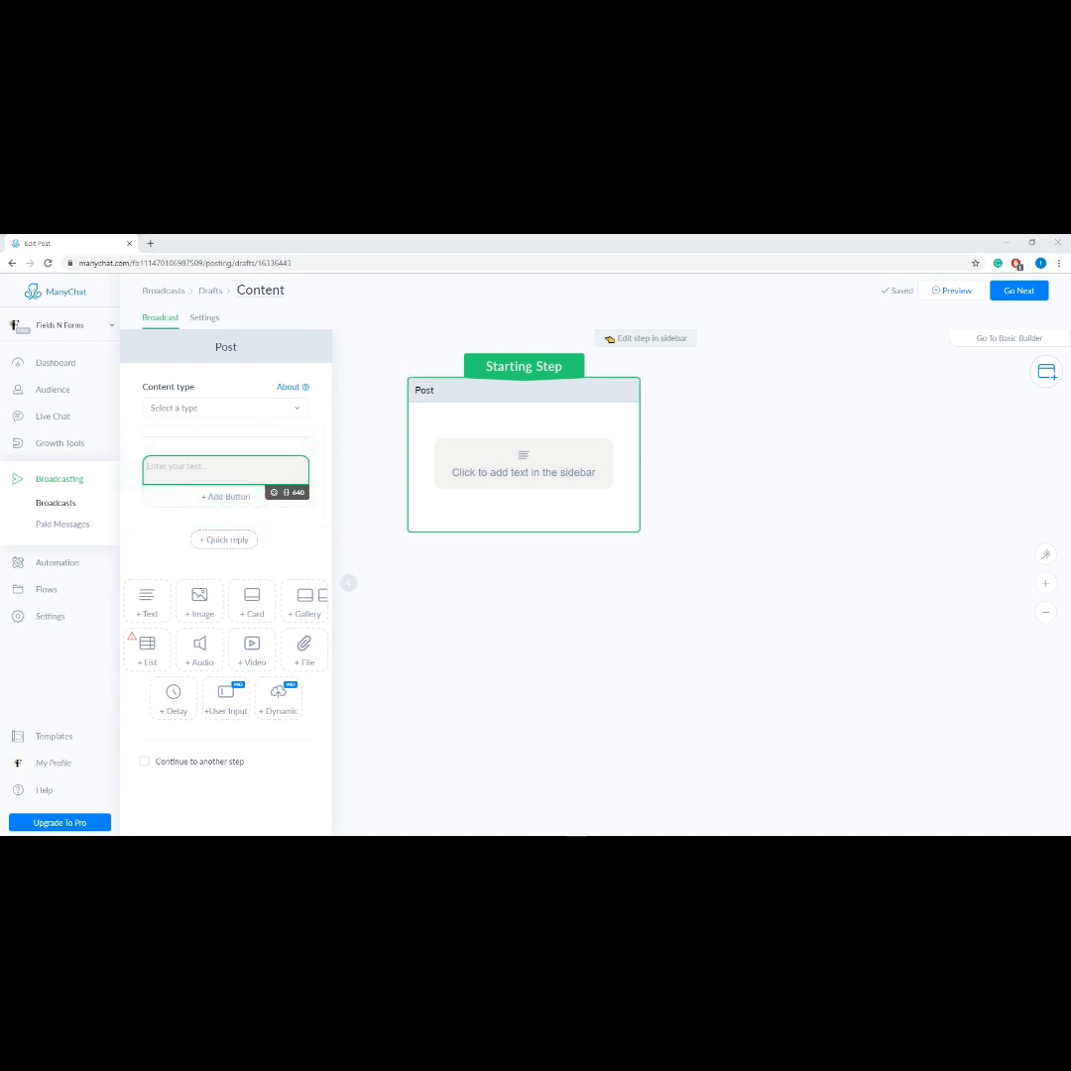
{"action": "left_click", "coordinate": [206, 410]}
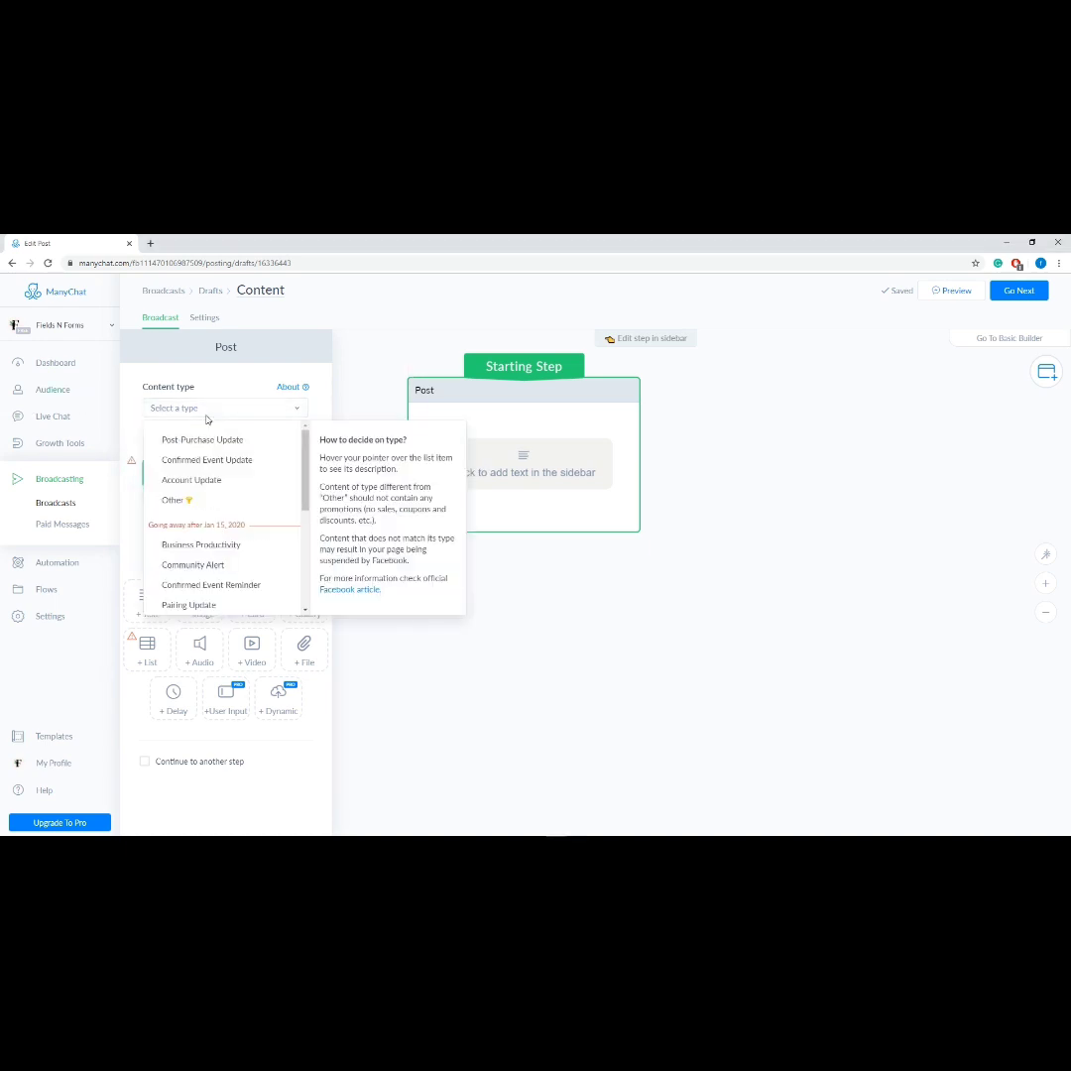
{"action": "left_click", "coordinate": [203, 499]}
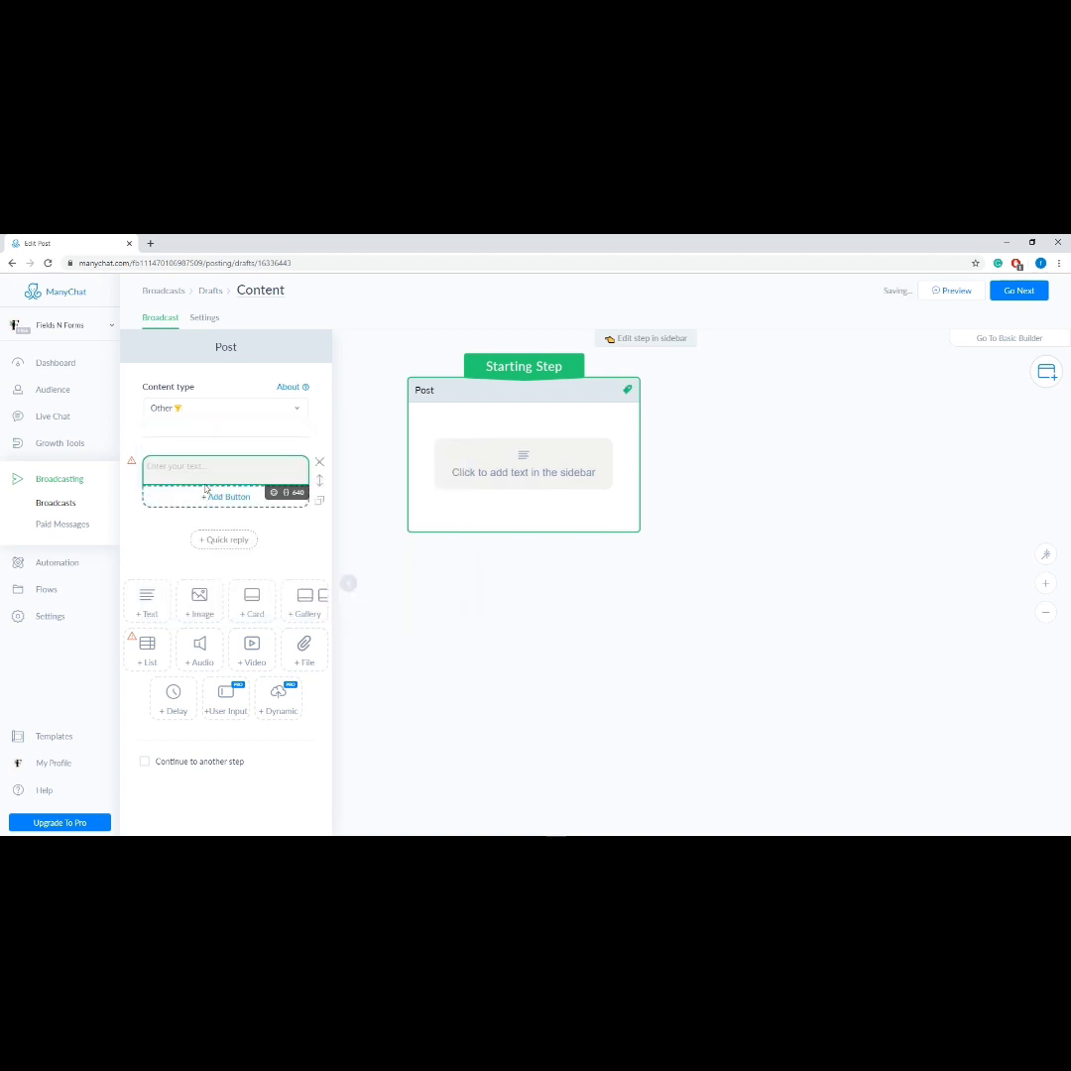
{"action": "type", "text": "Hey there [First Name]!  Get my Free 5-day Christmas fitness boot camp series!  Are you interested?"}
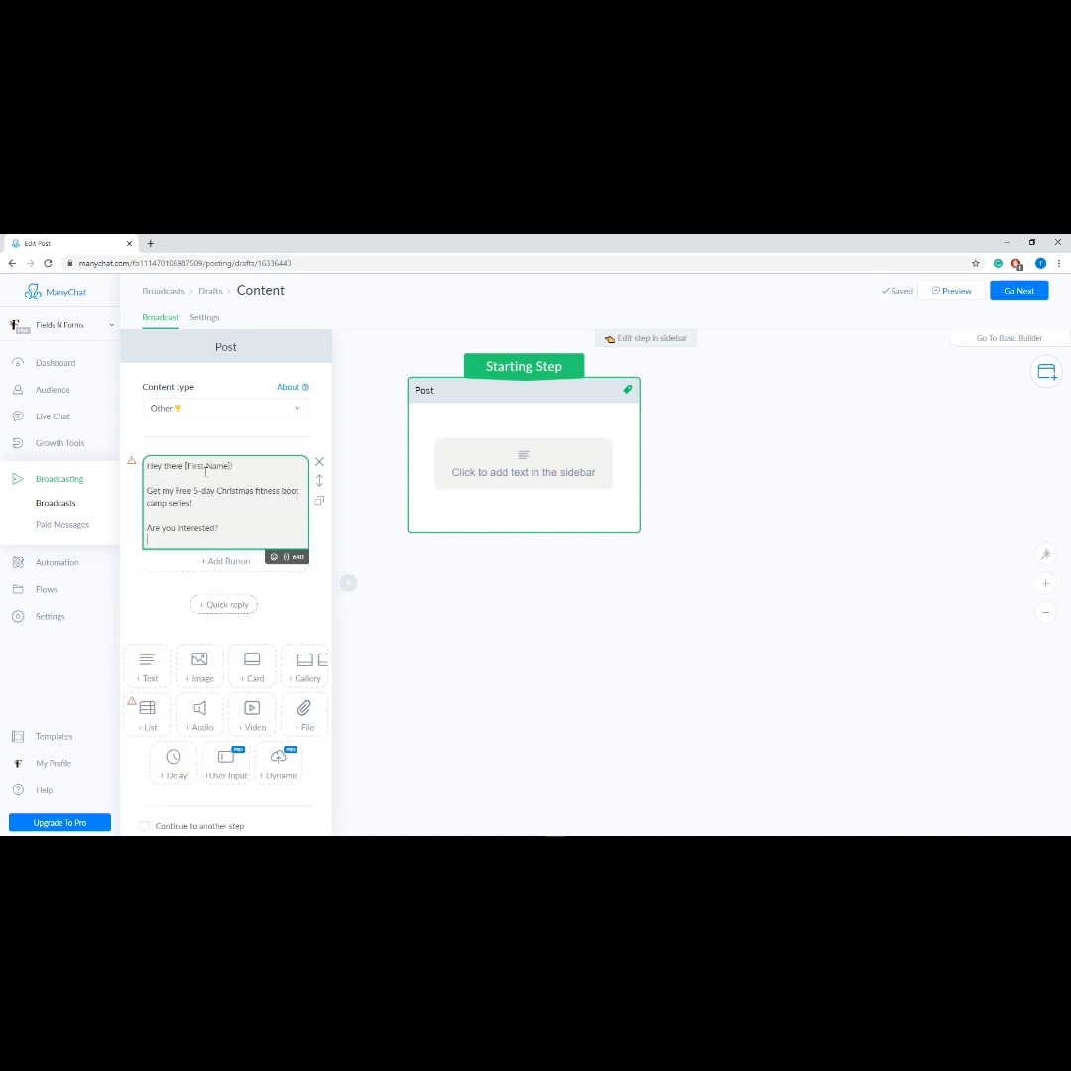
- Replace the "[First Name]!" placeholder in the message greeting with the First Name variable
{"action": "left_click_drag", "start_coordinate": [234, 466], "coordinate": [185, 465]}
{"action": "key", "text": "BackSpace"}
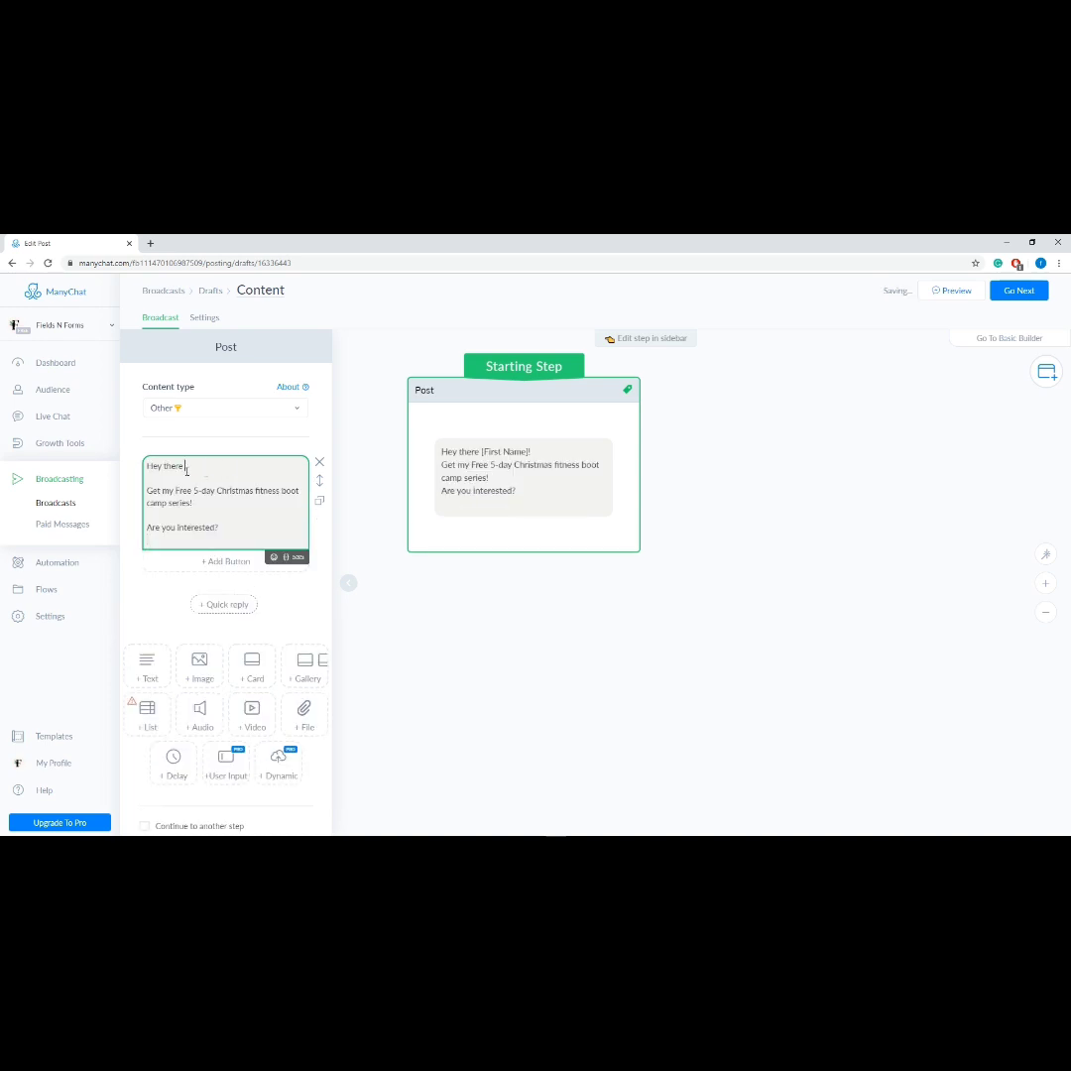
{"action": "left_click", "coordinate": [286, 558]}
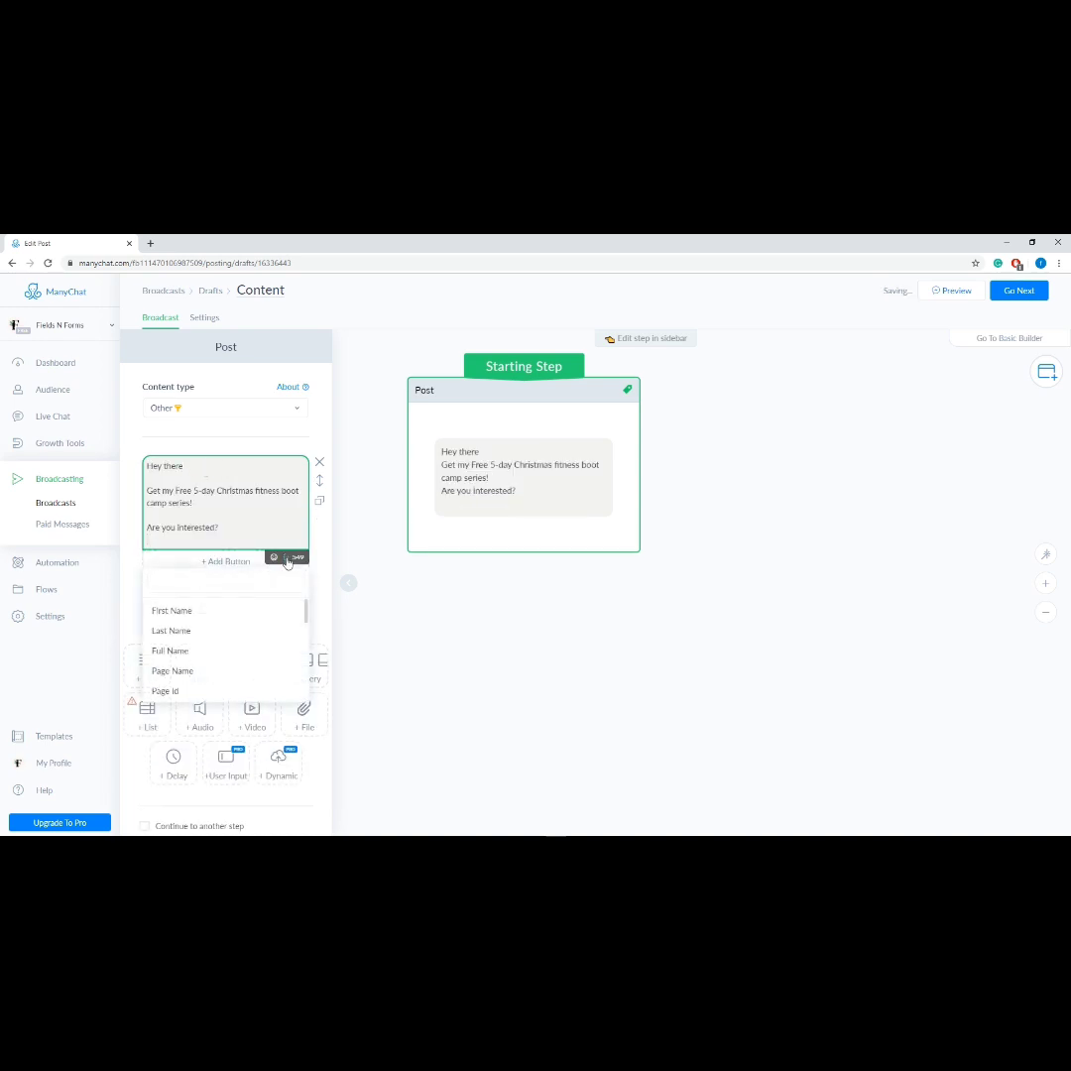
{"action": "left_click", "coordinate": [241, 607]}
{"action": "left_click", "coordinate": [255, 468]}
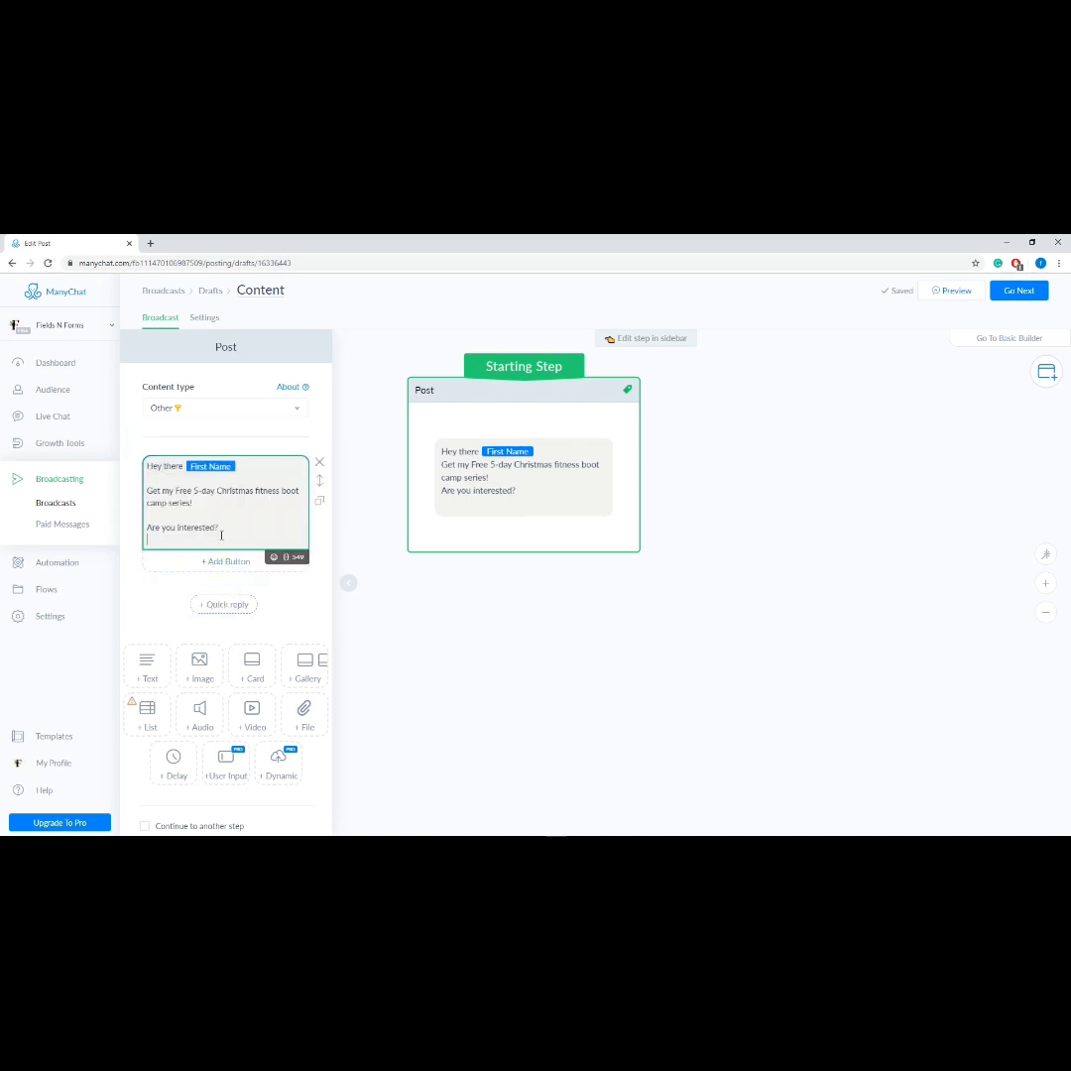
- Remove the trailing blank line from the Post message and insert a waving hand emoji after the First Name variable
{"action": "key", "text": "BackSpace"}
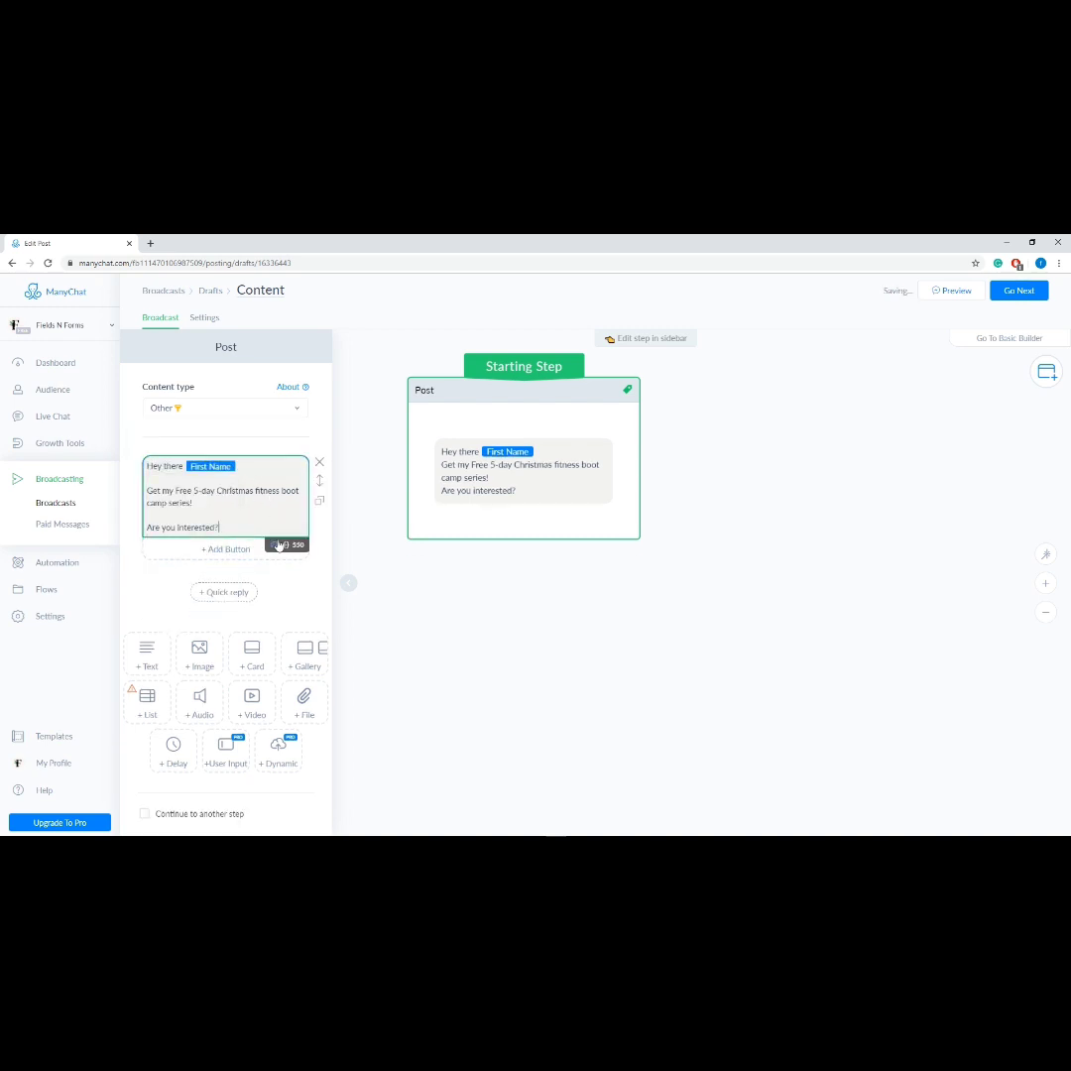
{"action": "left_click", "coordinate": [285, 545]}
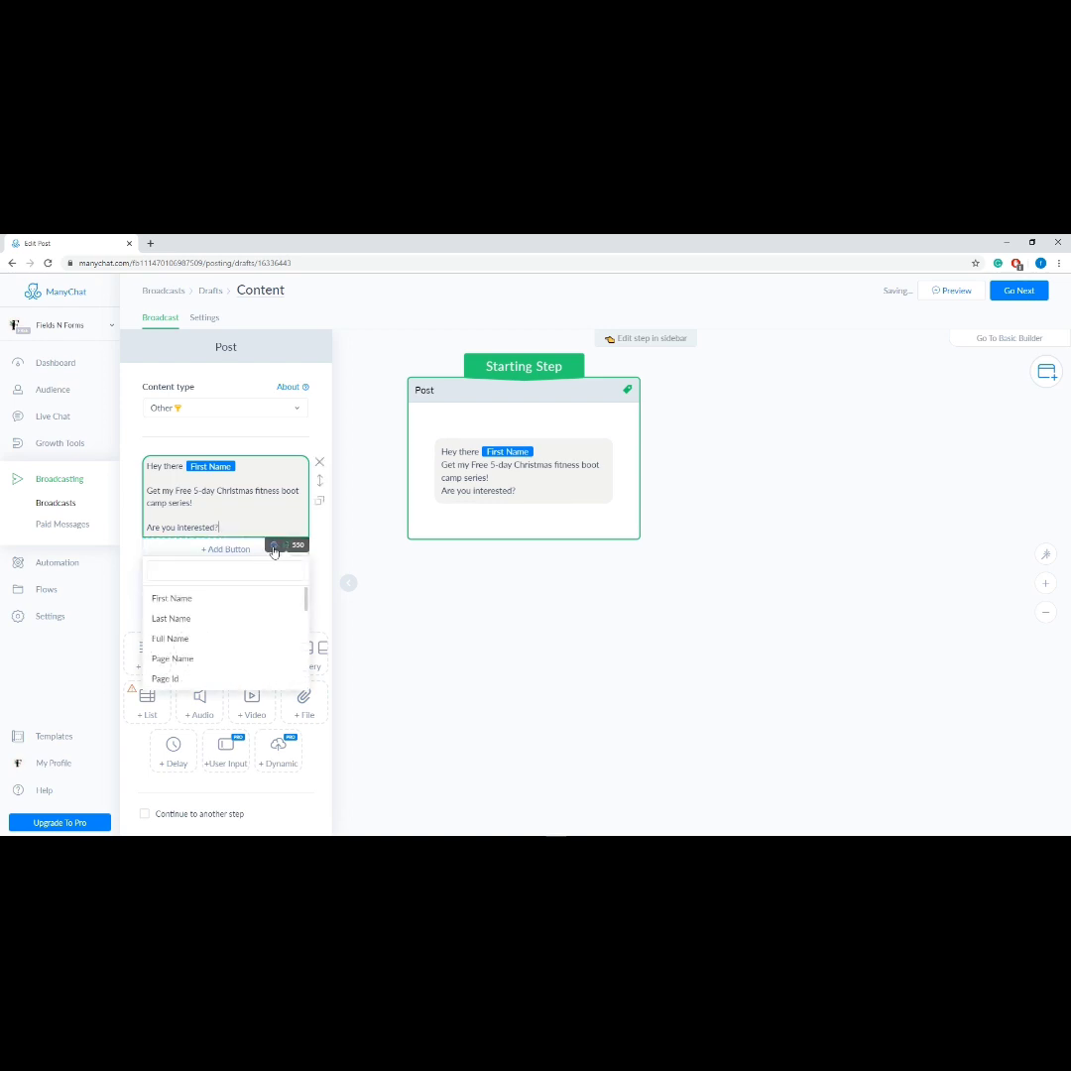
{"action": "left_click", "coordinate": [273, 544]}
{"action": "left_click", "coordinate": [264, 468]}
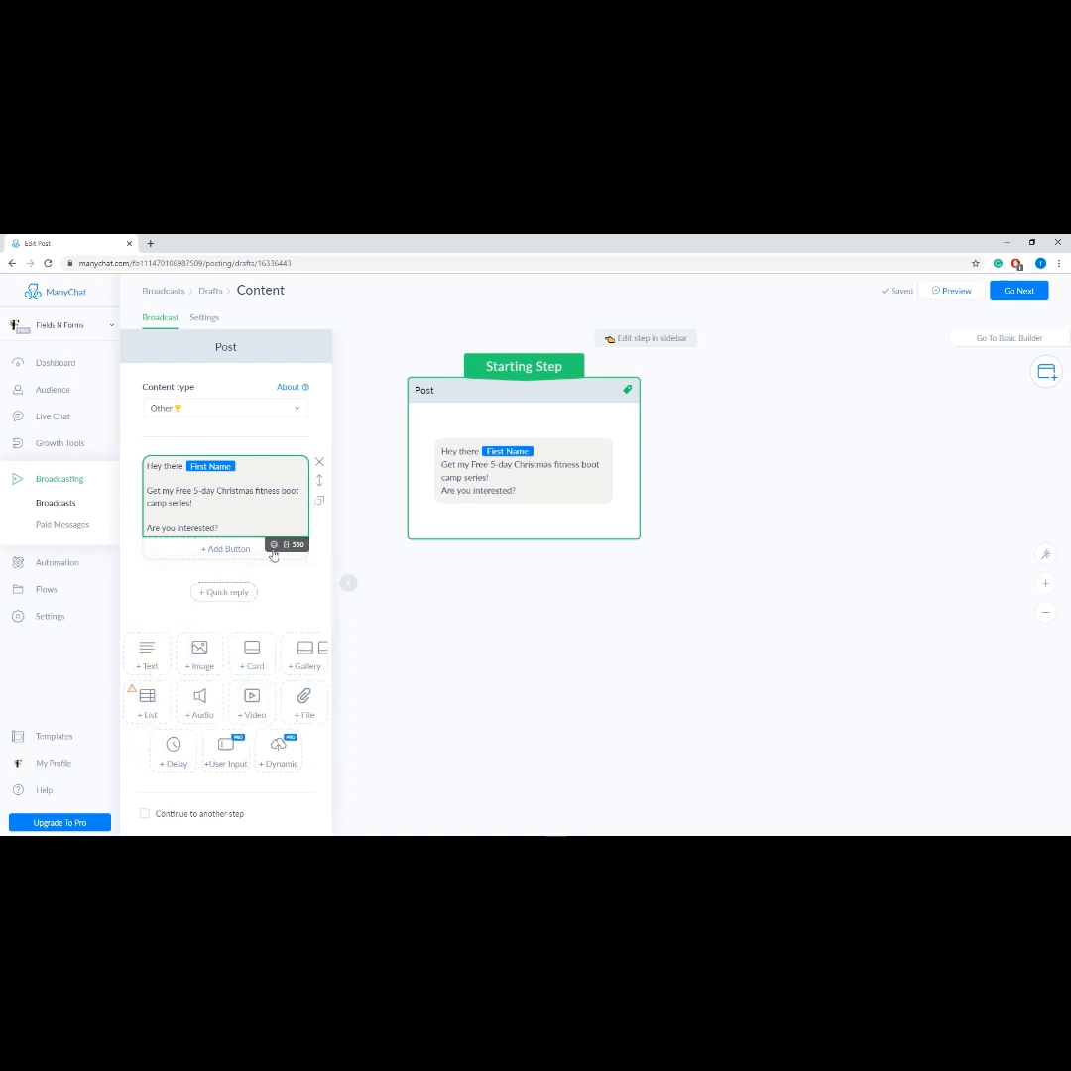
{"action": "left_click", "coordinate": [274, 544]}
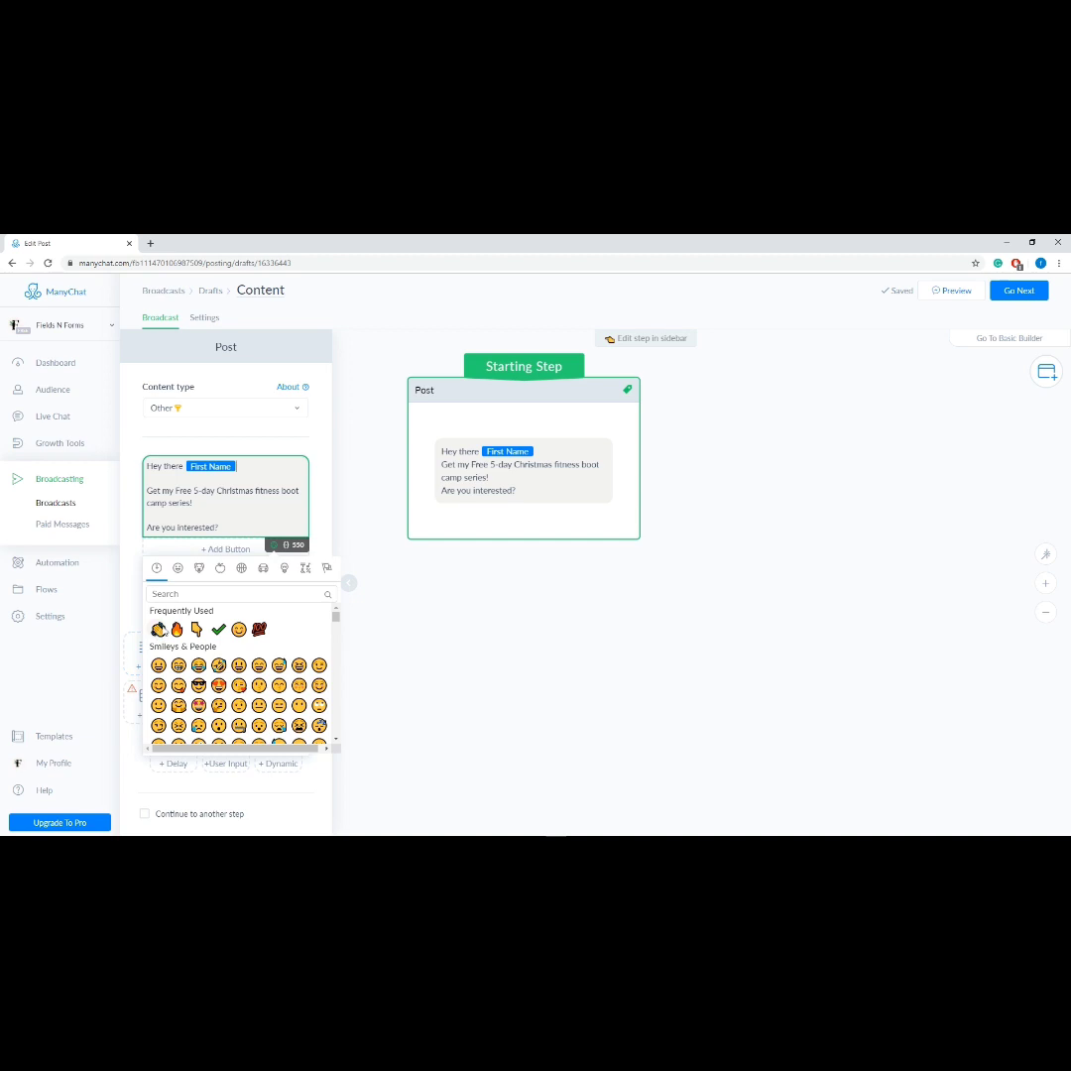
{"action": "left_click", "coordinate": [158, 631]}
{"action": "left_click", "coordinate": [235, 527]}
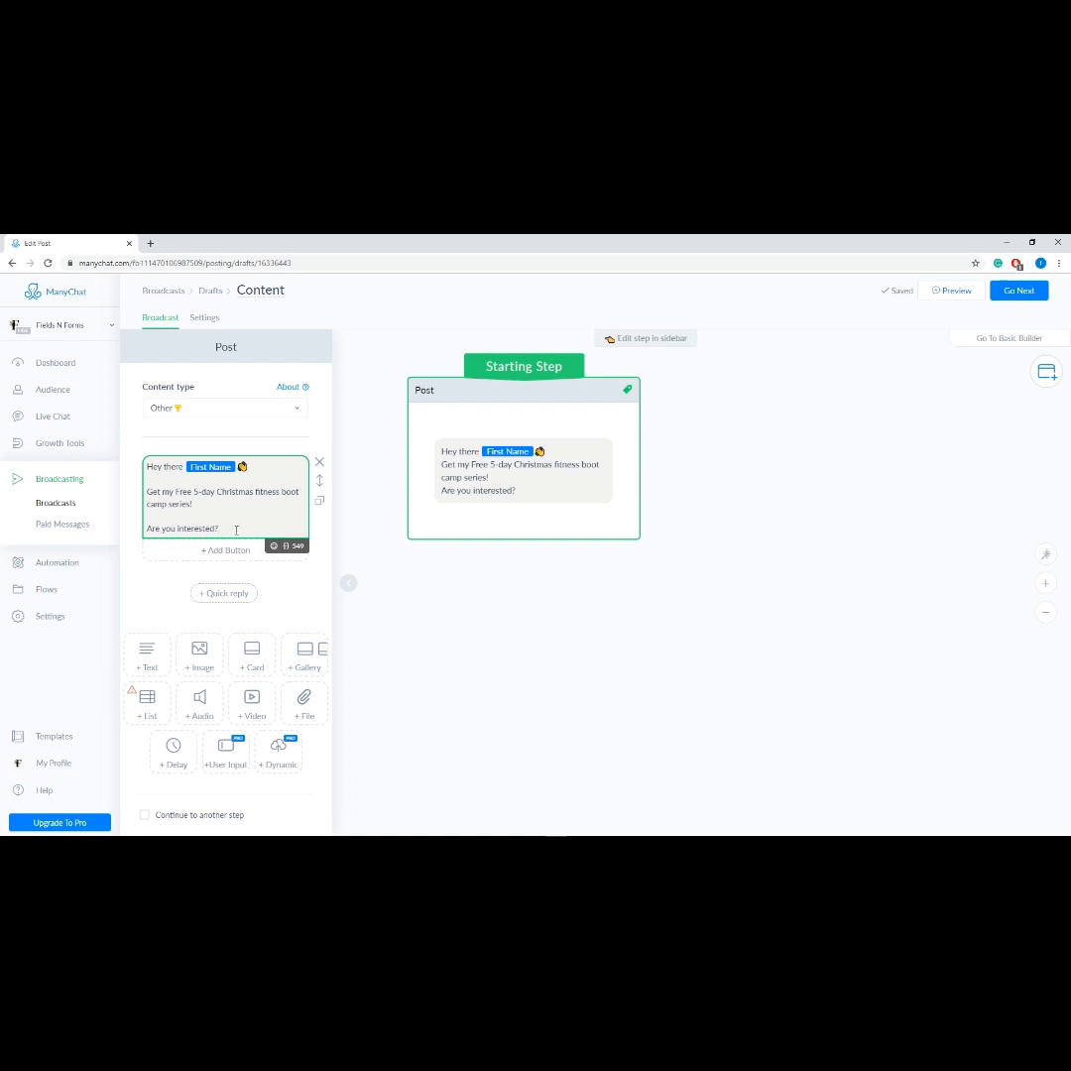
- Add two buttons titled "Yes, I'm interested!" and "No thank you" to the Post message
{"action": "left_click", "coordinate": [236, 550]}
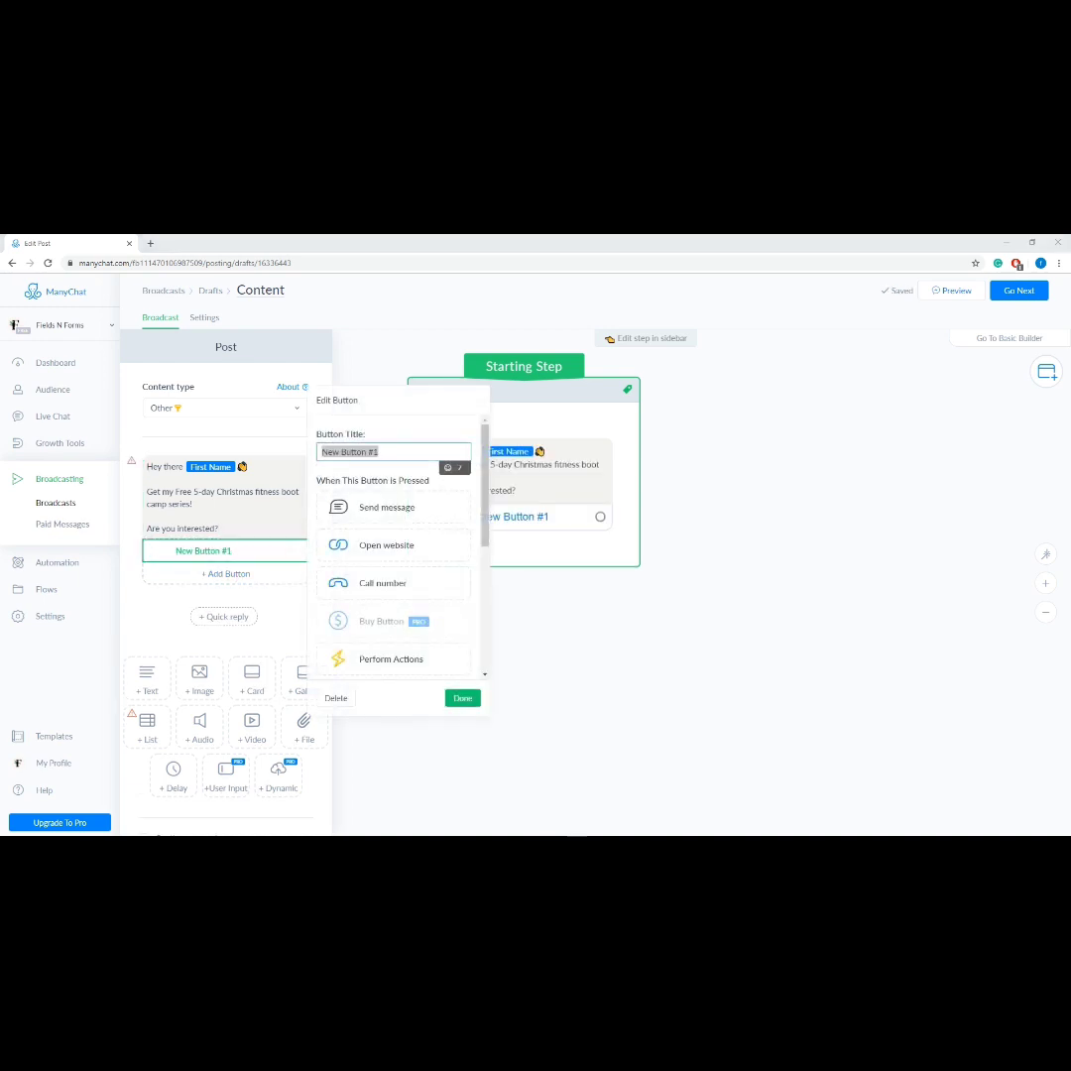
{"action": "key", "text": "alt+Tab"}
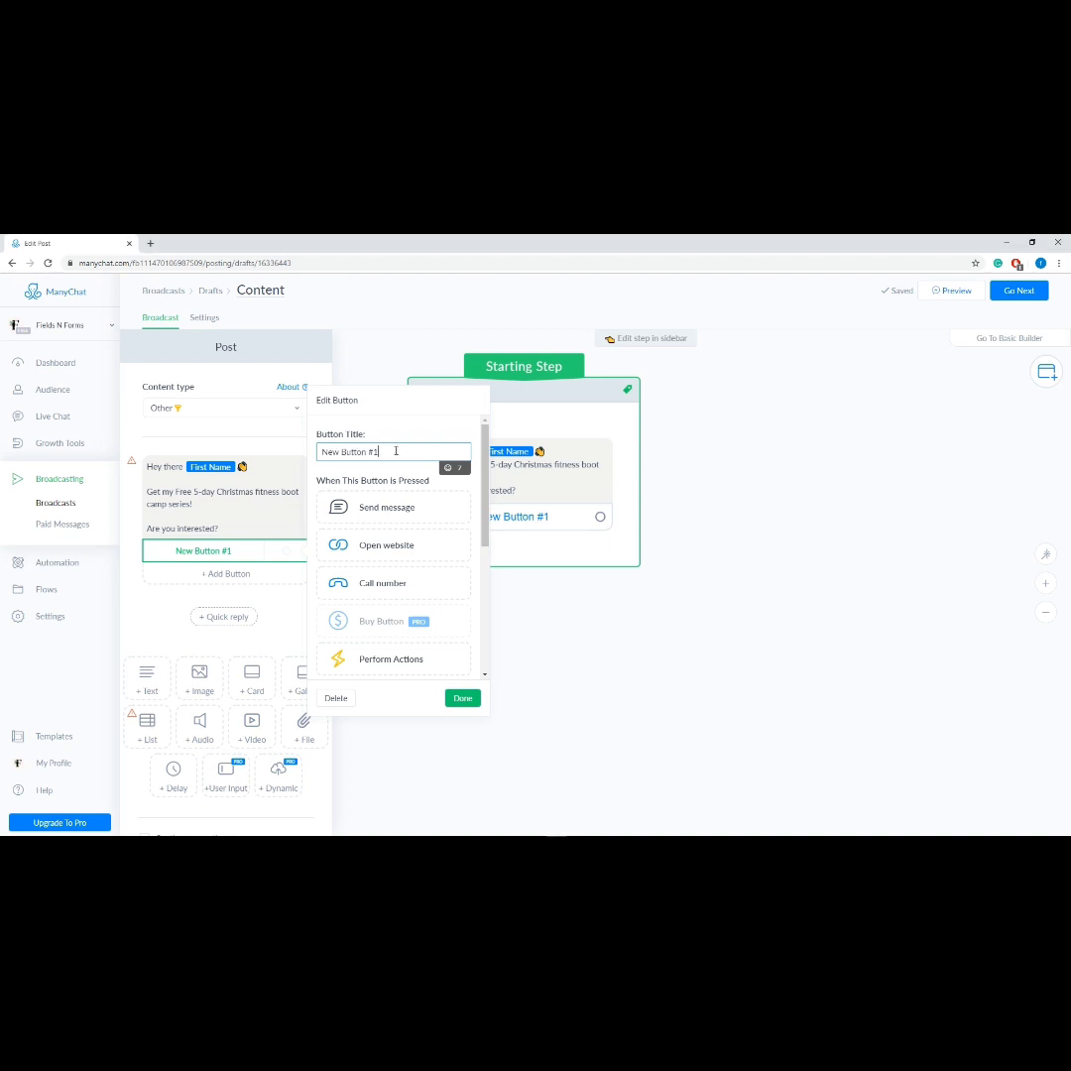
{"action": "type", "text": "Yes, I'm interested!"}
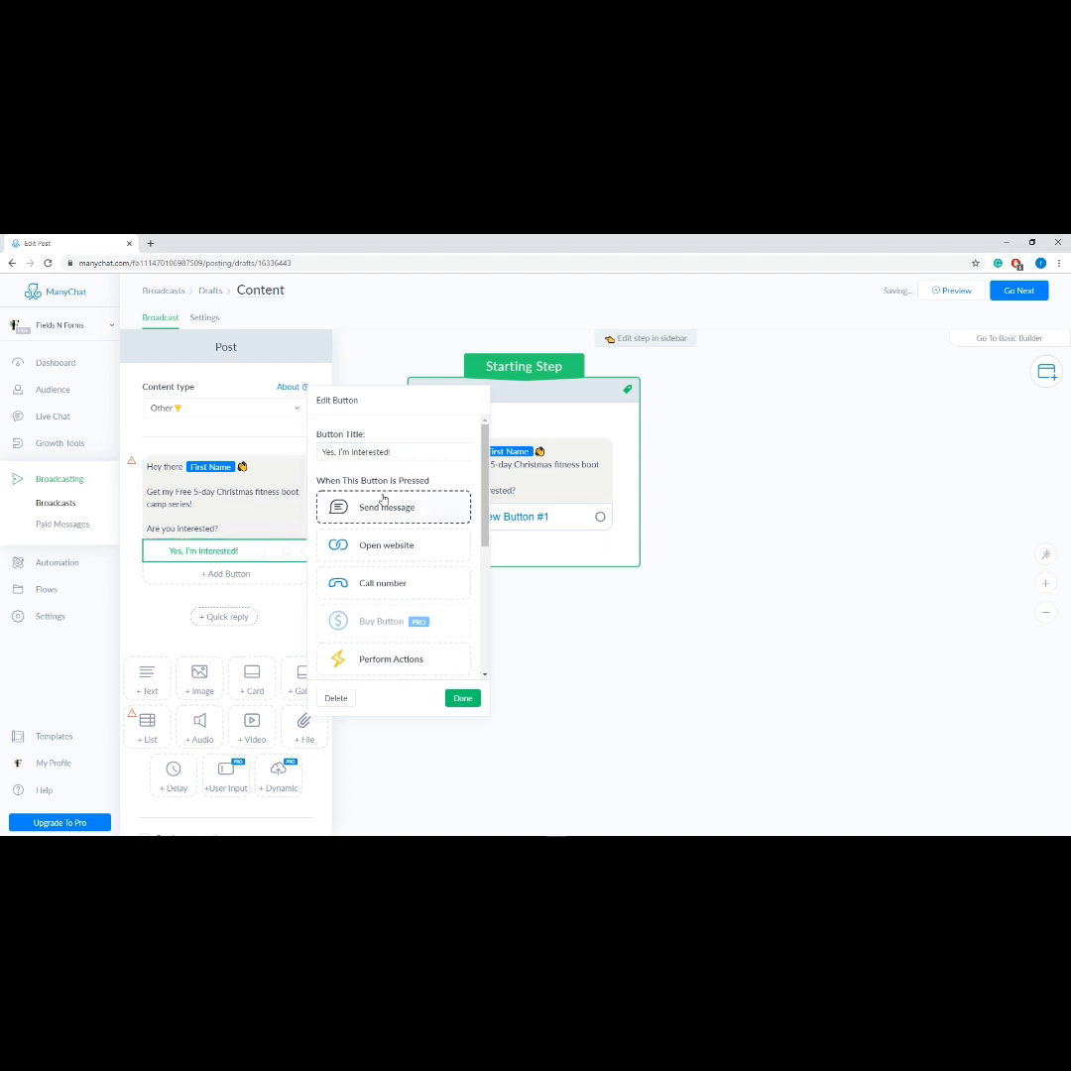
{"action": "left_click", "coordinate": [470, 699]}
{"action": "left_click", "coordinate": [224, 573]}
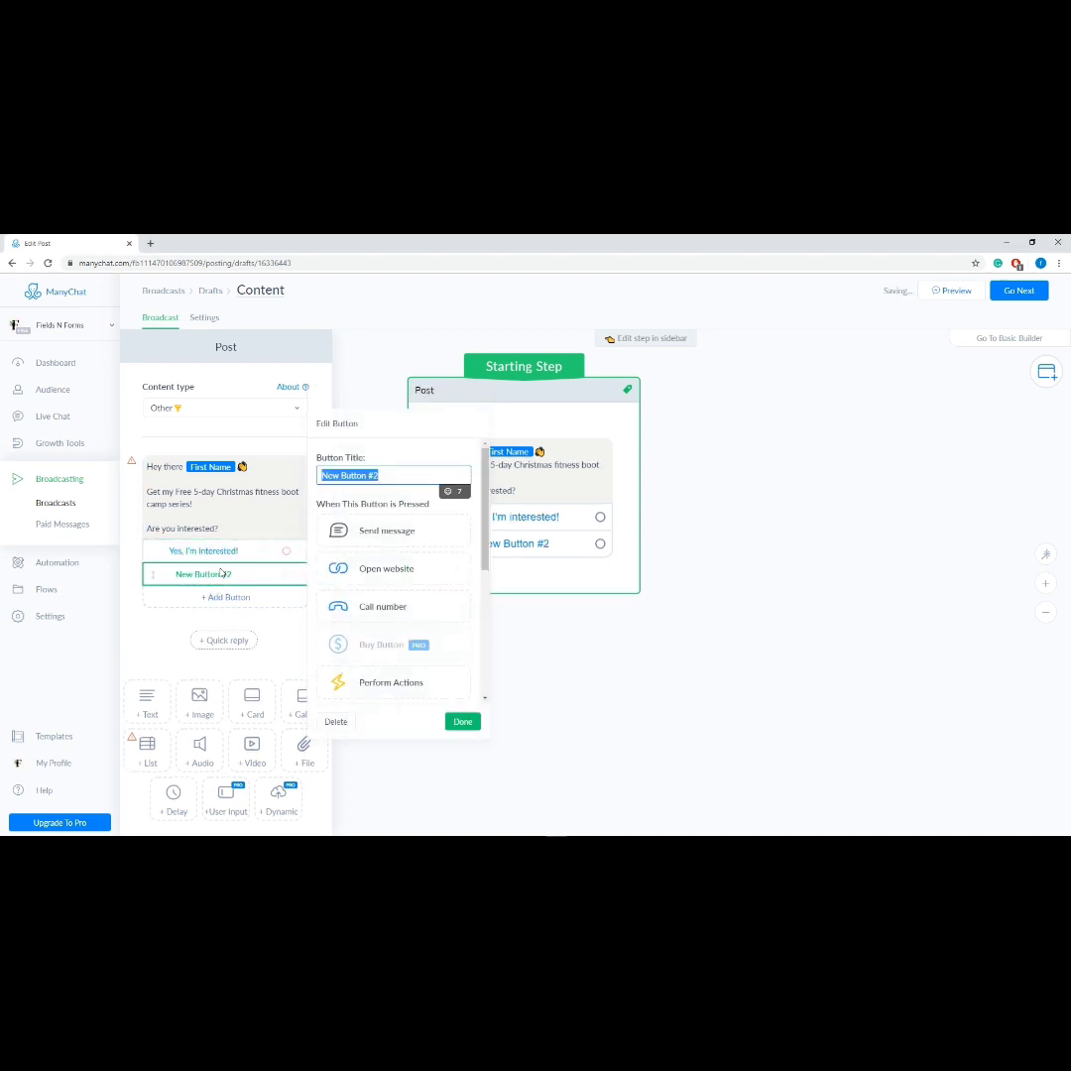
{"action": "type", "text": "No thank you"}
{"action": "left_click", "coordinate": [461, 725]}
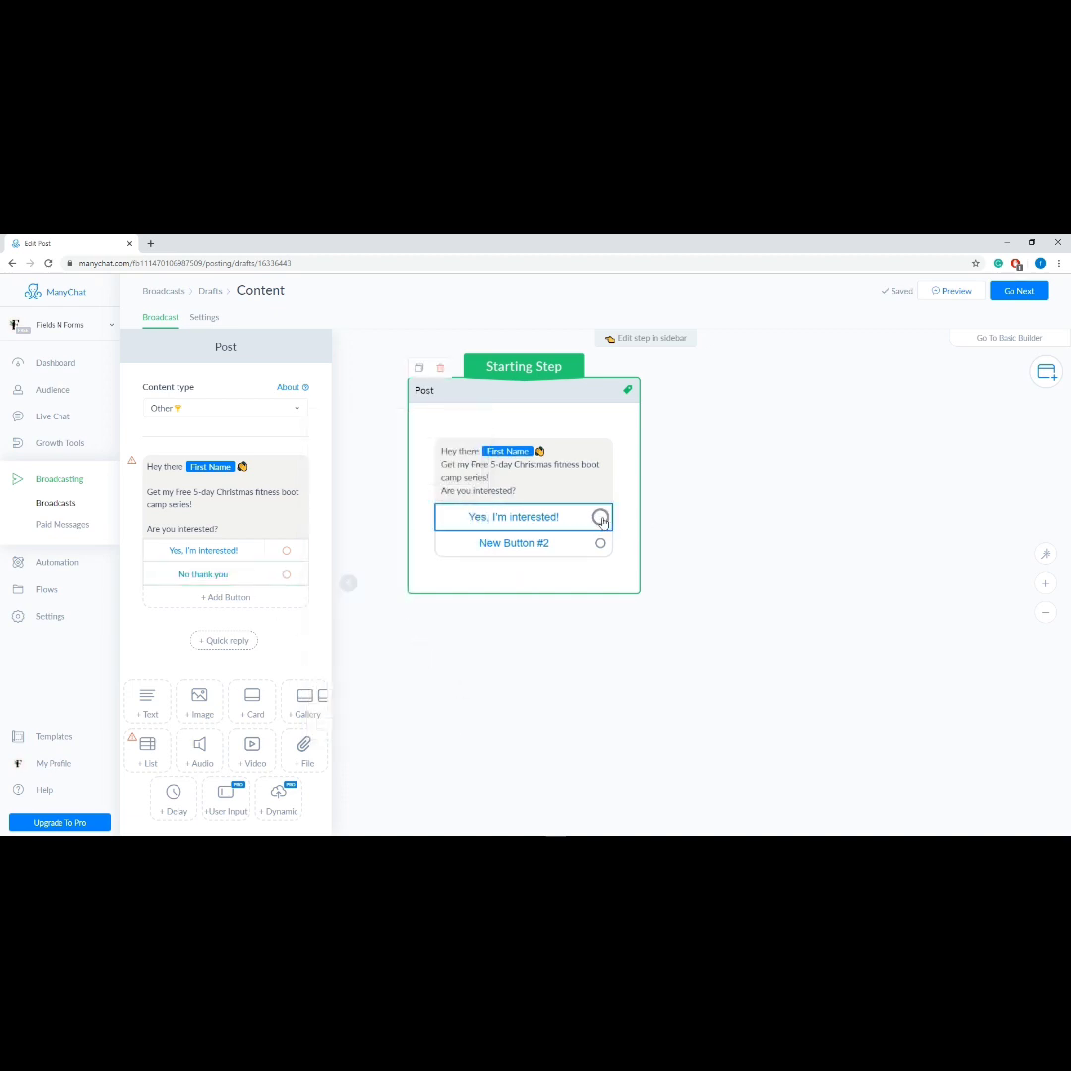
- Connect the "Yes, I'm interested!" button to a new Start Flow step that runs the 5 Day Christmas Fitness Boot camp Series flow
{"action": "left_click_drag", "start_coordinate": [600, 517], "coordinate": [690, 385]}
{"action": "left_click", "coordinate": [723, 426]}
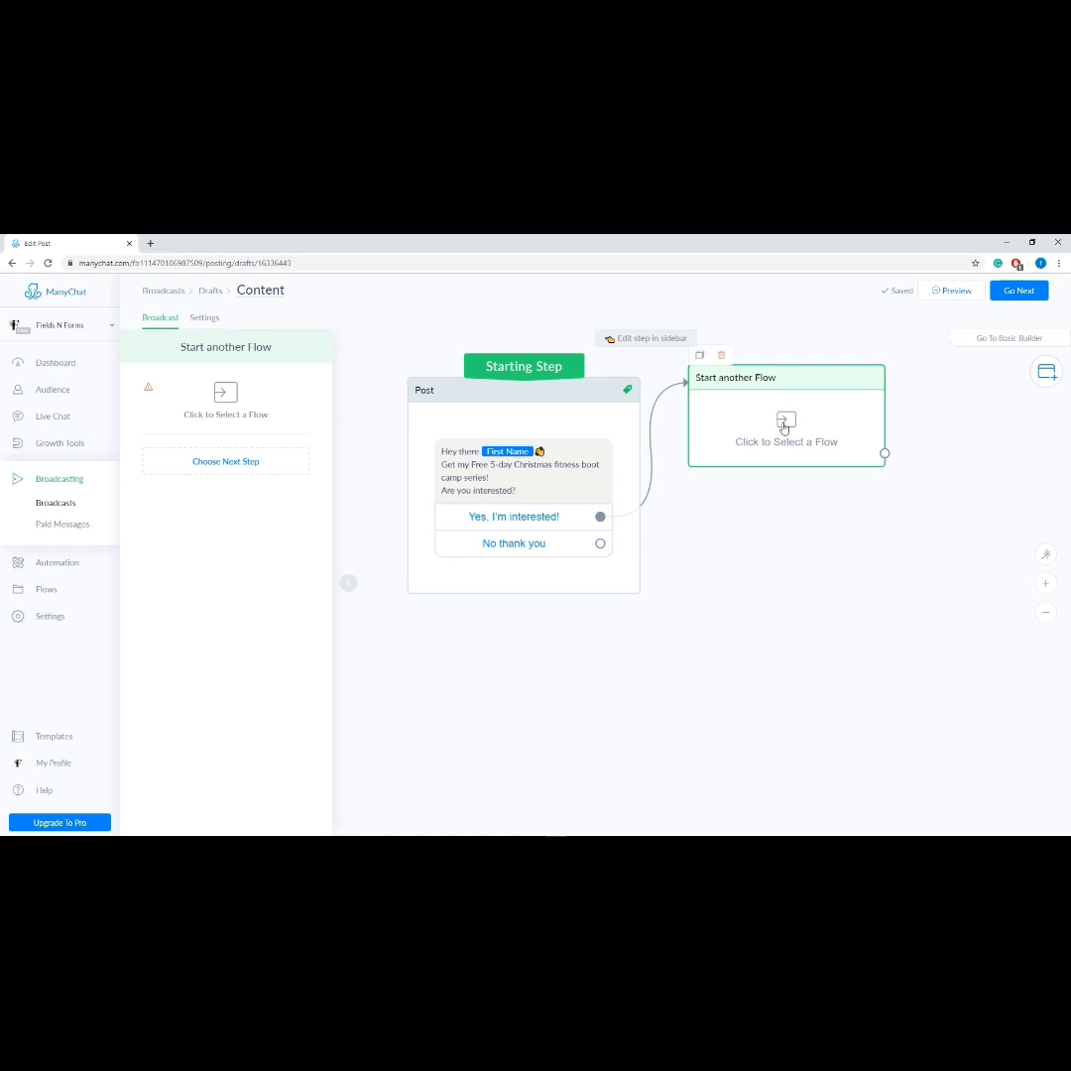
{"action": "left_click", "coordinate": [783, 427]}
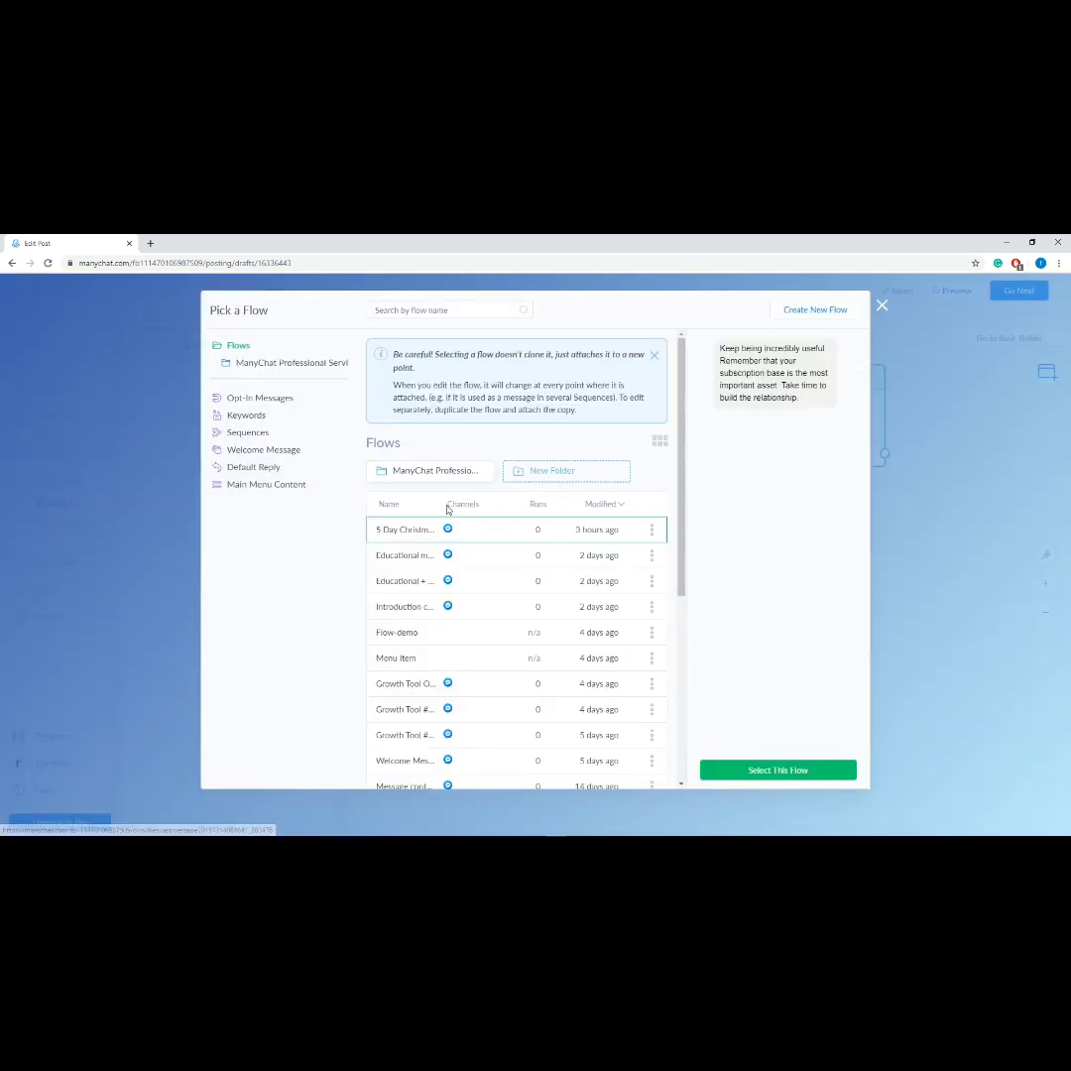
{"action": "left_click", "coordinate": [791, 772]}
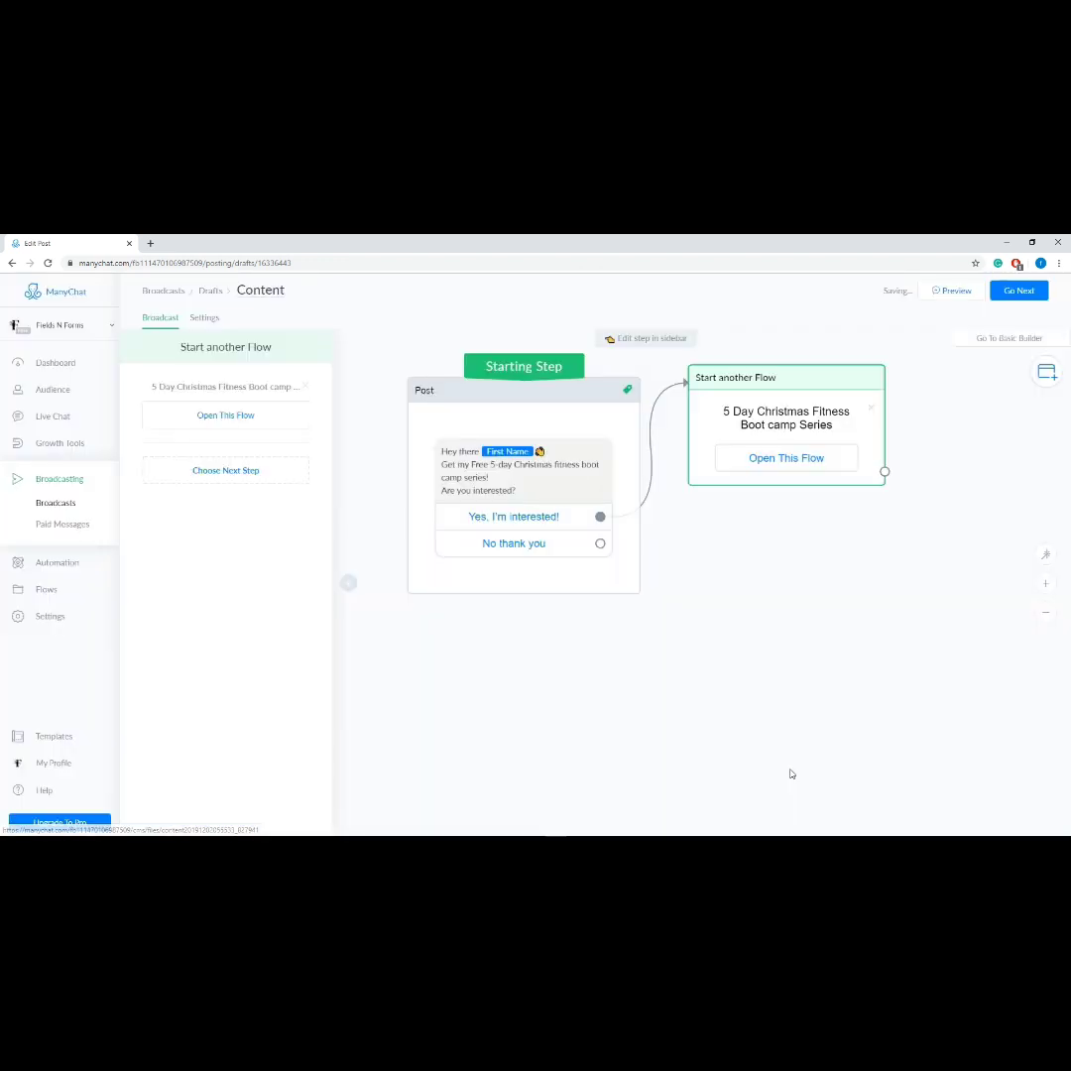
- Connect "No thank you" to a new Send Message step reading "No problem [First Name]! If you change your mind, we'll be right here waiting for you."
{"action": "left_click", "coordinate": [600, 543]}
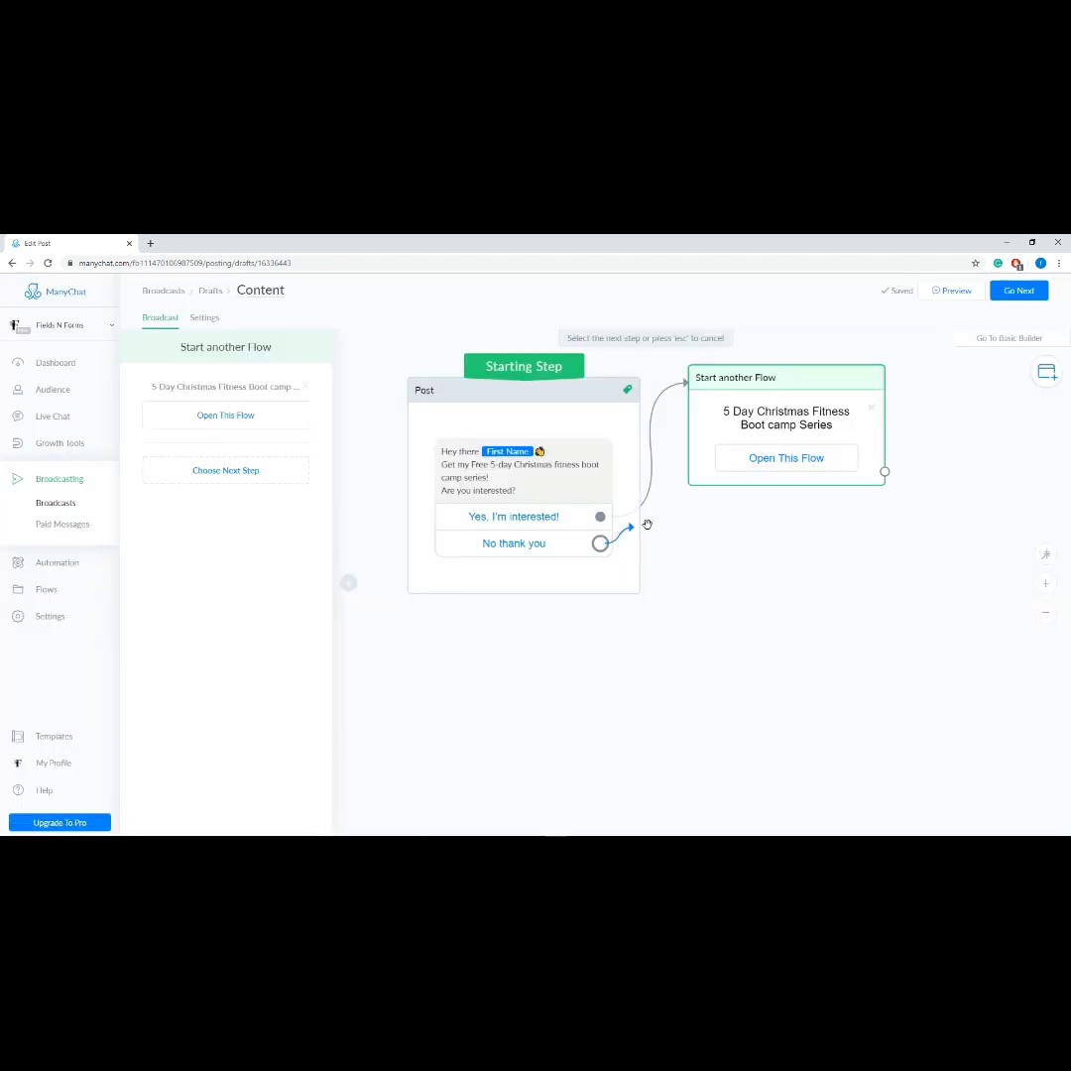
{"action": "left_click", "coordinate": [694, 530]}
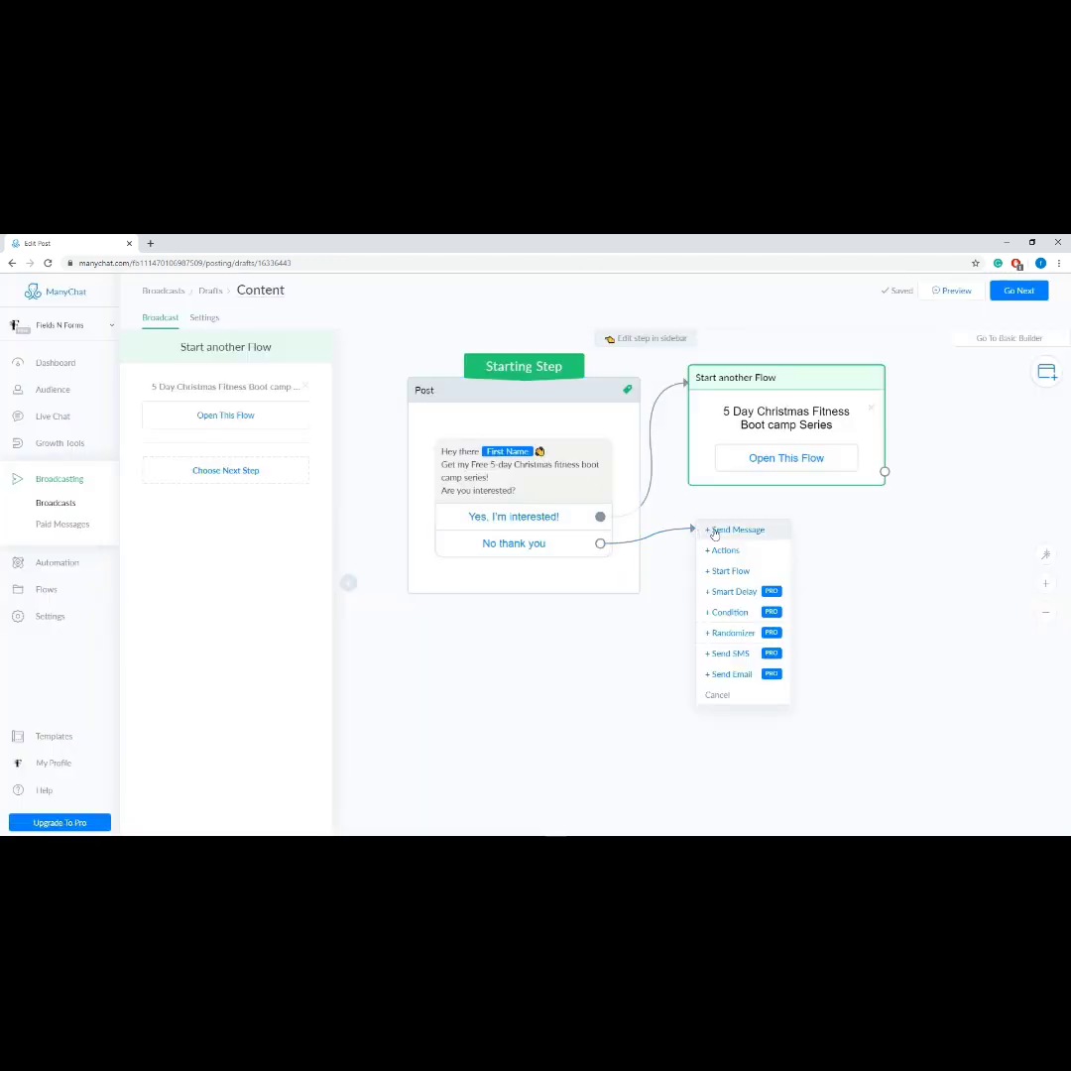
{"action": "left_click", "coordinate": [710, 530]}
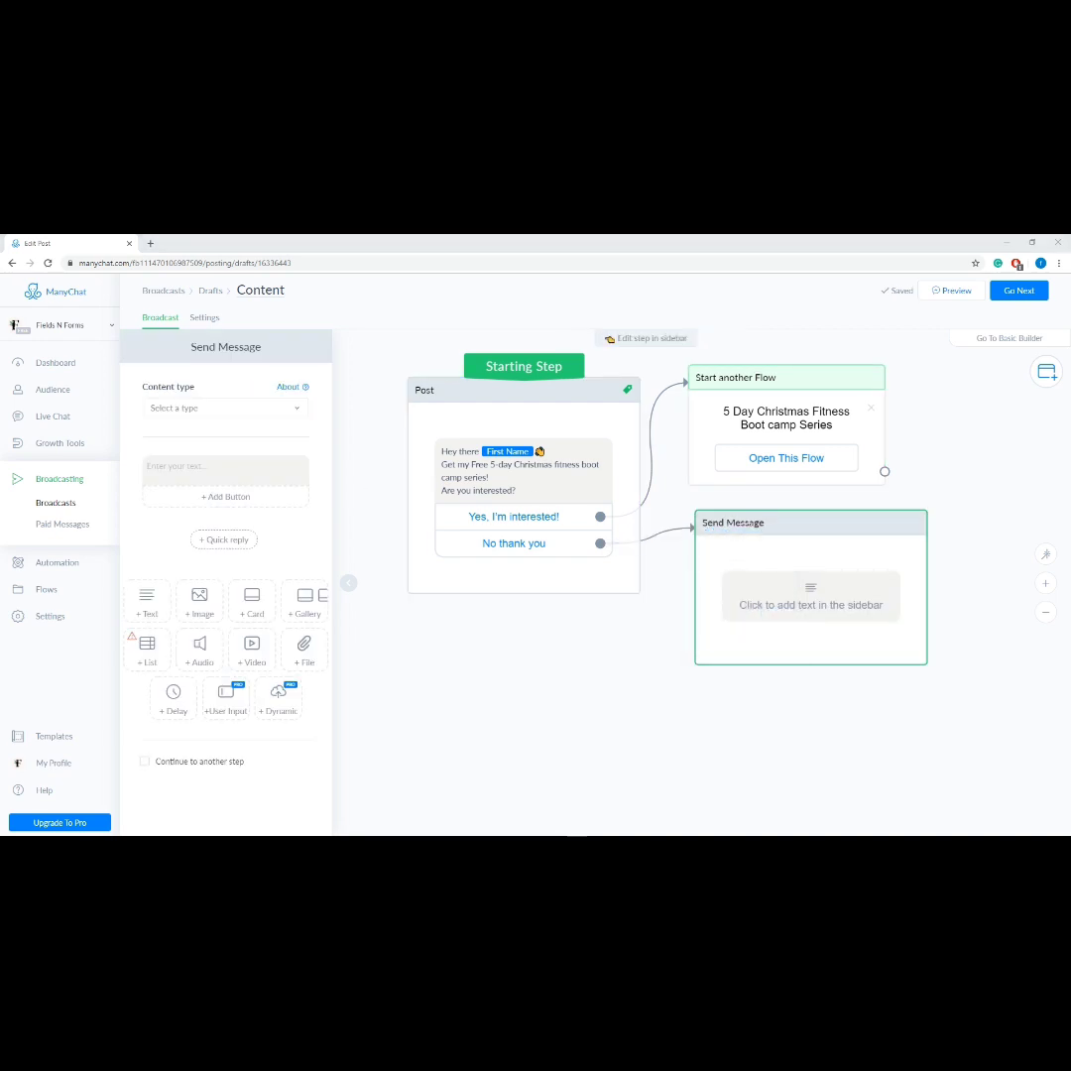
{"action": "left_click", "coordinate": [227, 467]}
{"action": "type", "text": "No problem {First Name}!  If you change your mind, we'll be right here waiting for you."}
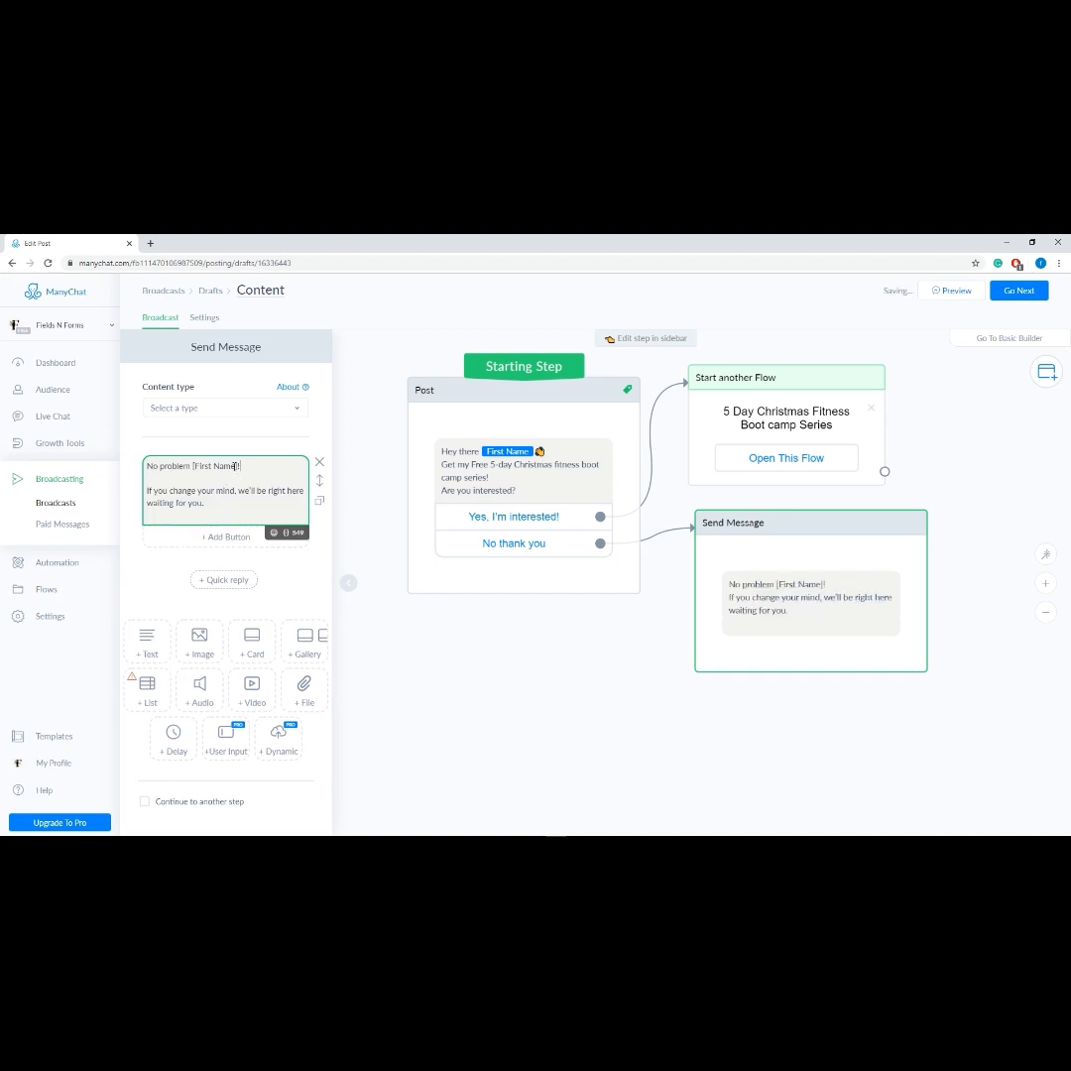
- Replace the reply's "[First Name]" placeholder with the First Name variable followed by "!" and remove the message's trailing blank line
{"action": "left_click_drag", "start_coordinate": [240, 465], "coordinate": [192, 465]}
{"action": "key", "text": "BackSpace"}
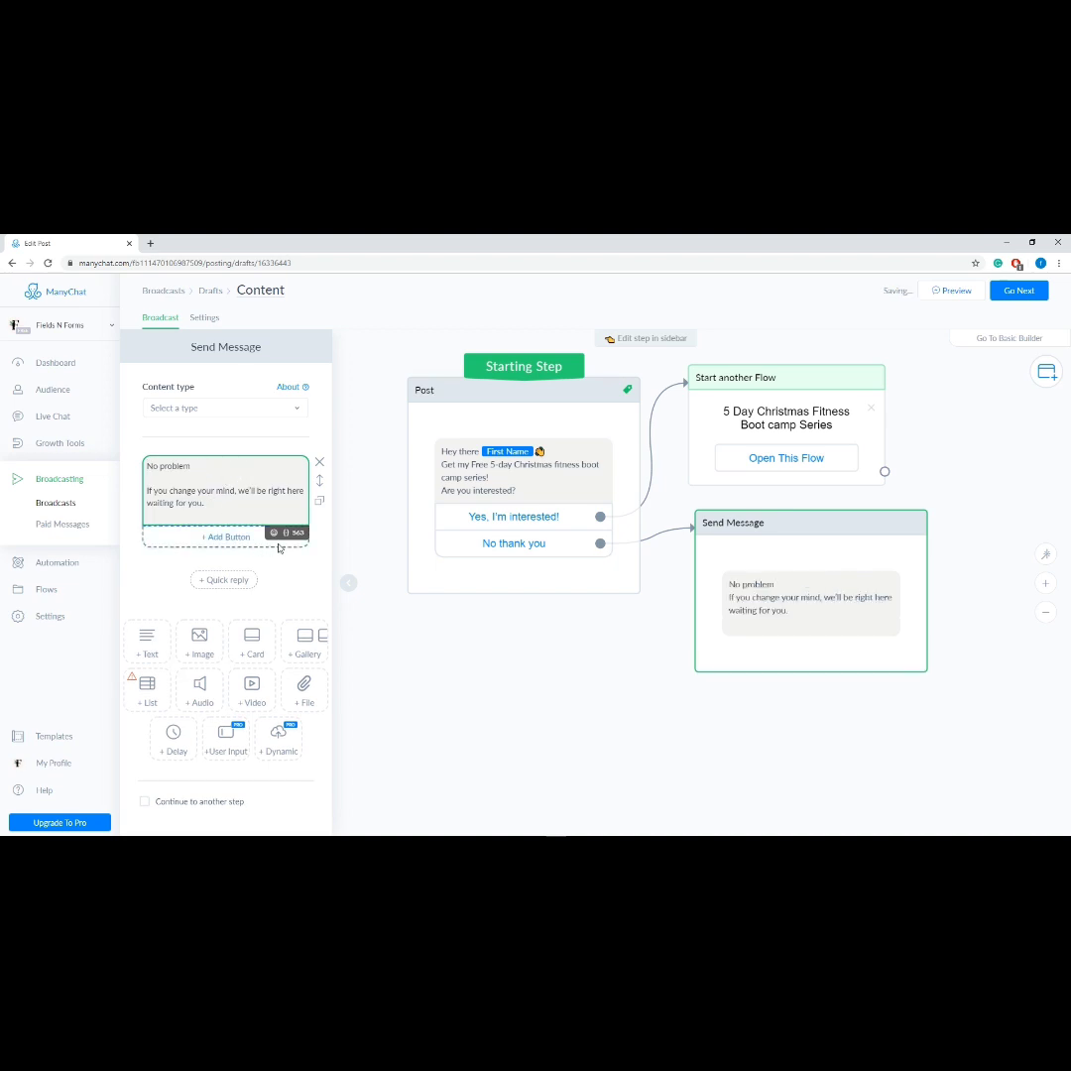
{"action": "left_click", "coordinate": [287, 533]}
{"action": "left_click", "coordinate": [234, 587]}
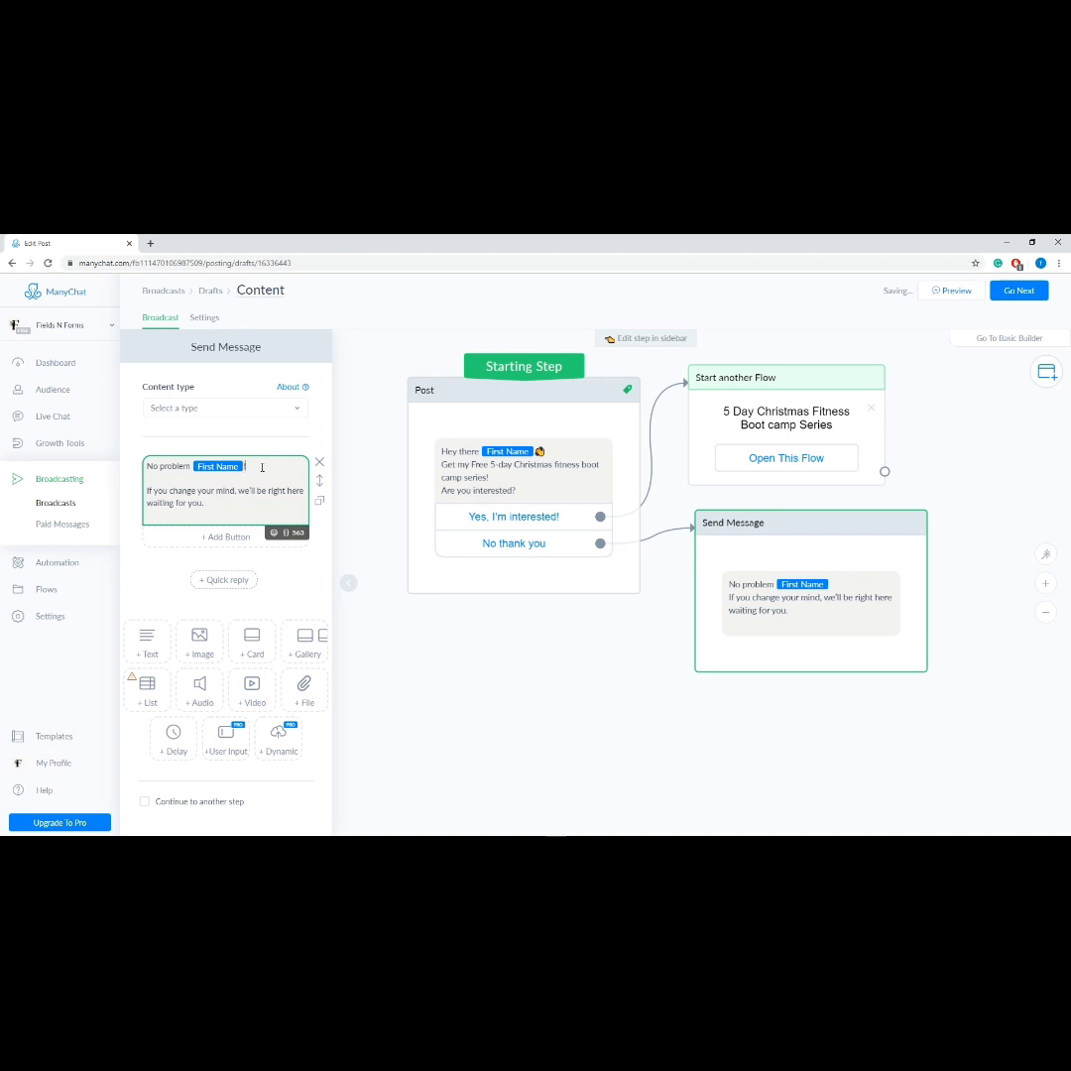
{"action": "type", "text": "!"}
{"action": "key", "text": "BackSpace"}
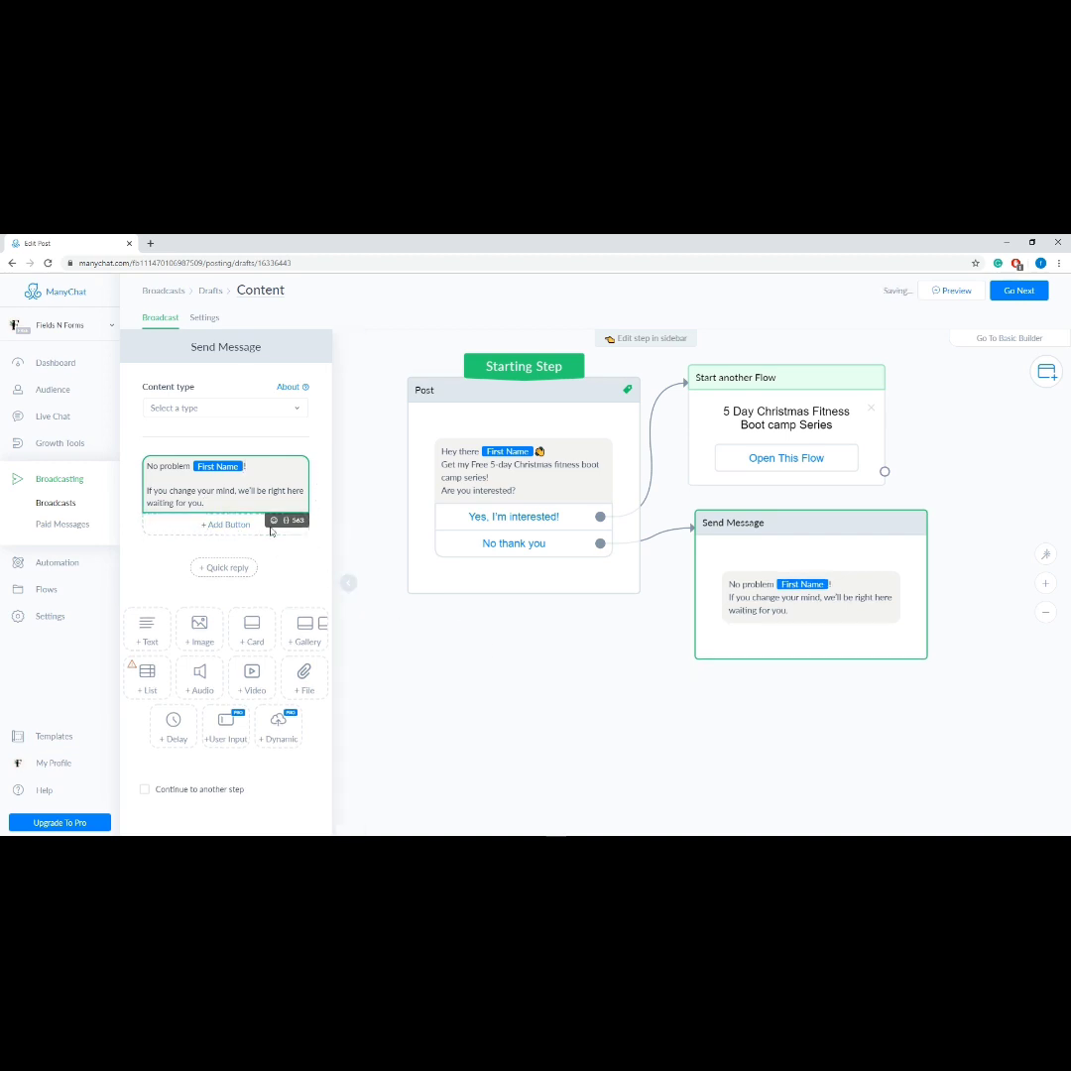
- Add a "Learn more" button to the "No problem" message and connect it to the existing Start another Flow step
{"action": "left_click", "coordinate": [217, 524]}
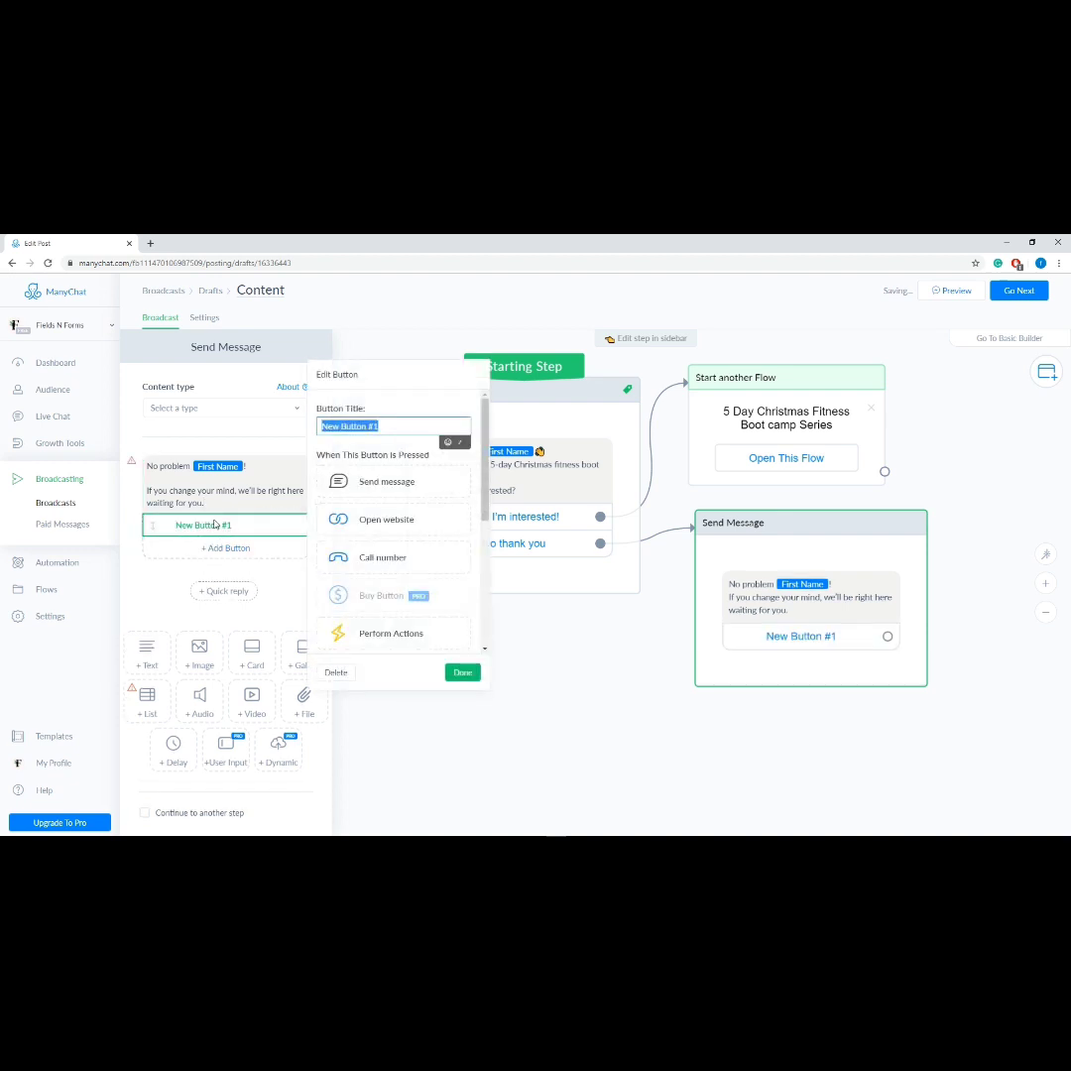
{"action": "type", "text": "Learn more"}
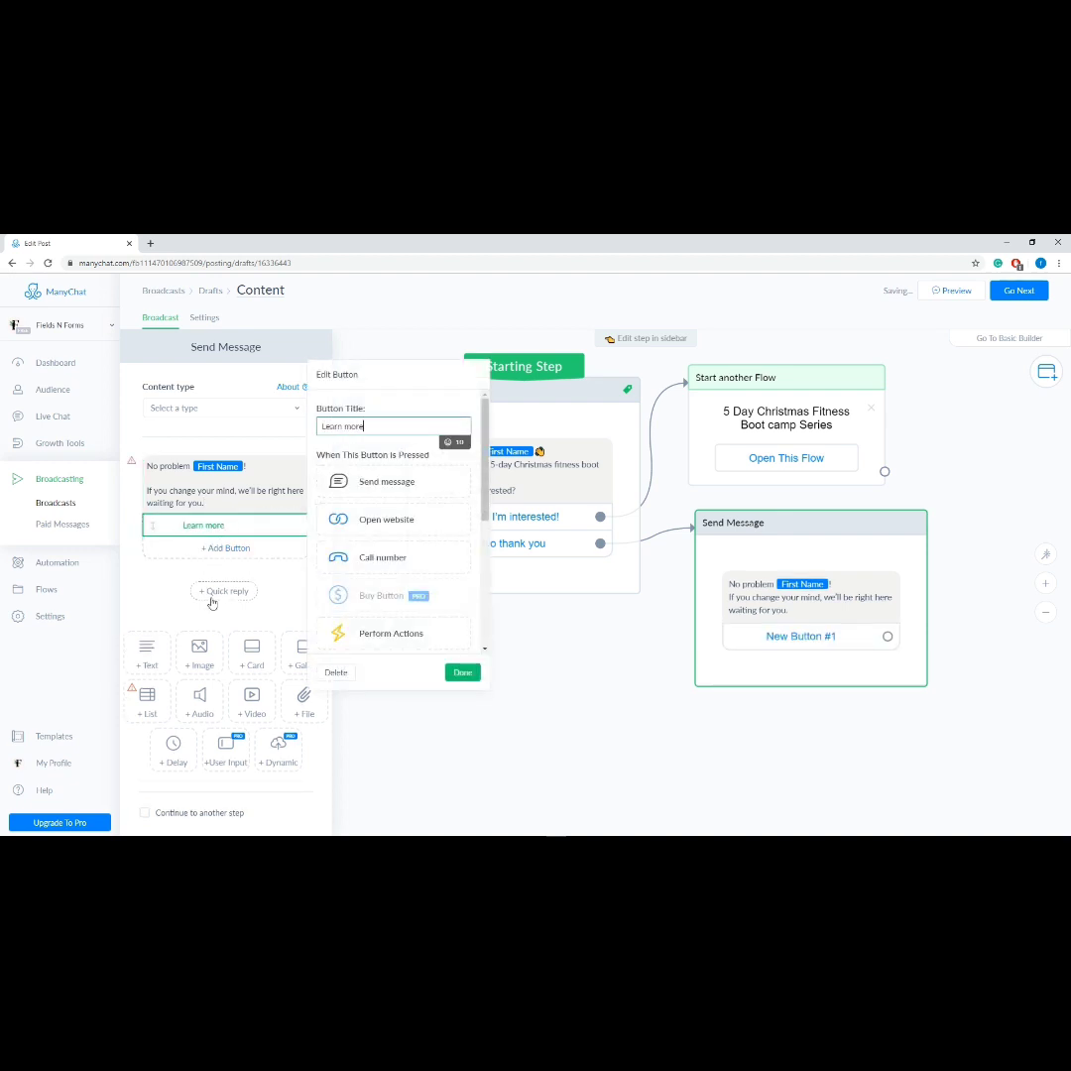
{"action": "left_click", "coordinate": [462, 672]}
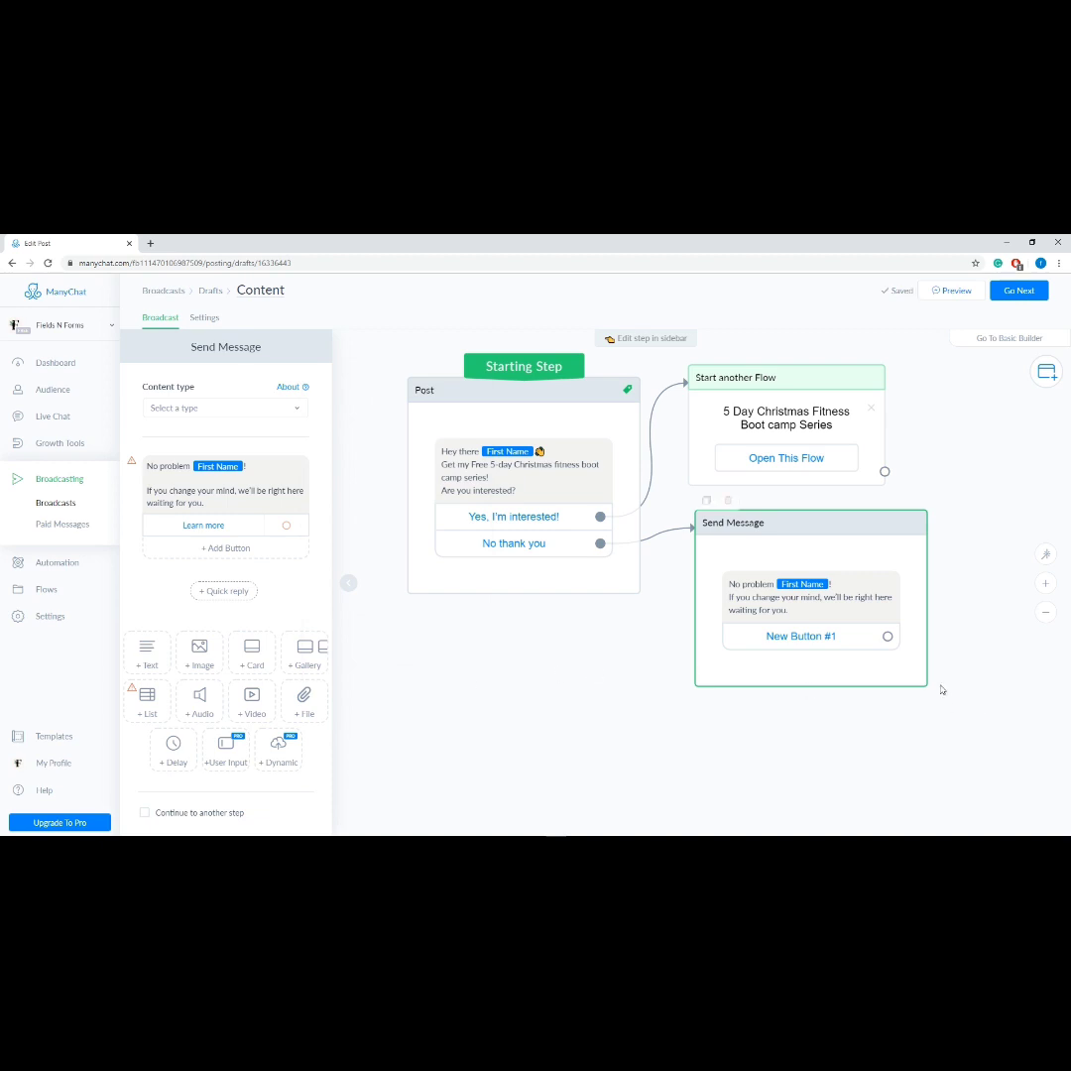
{"action": "left_click", "coordinate": [888, 636]}
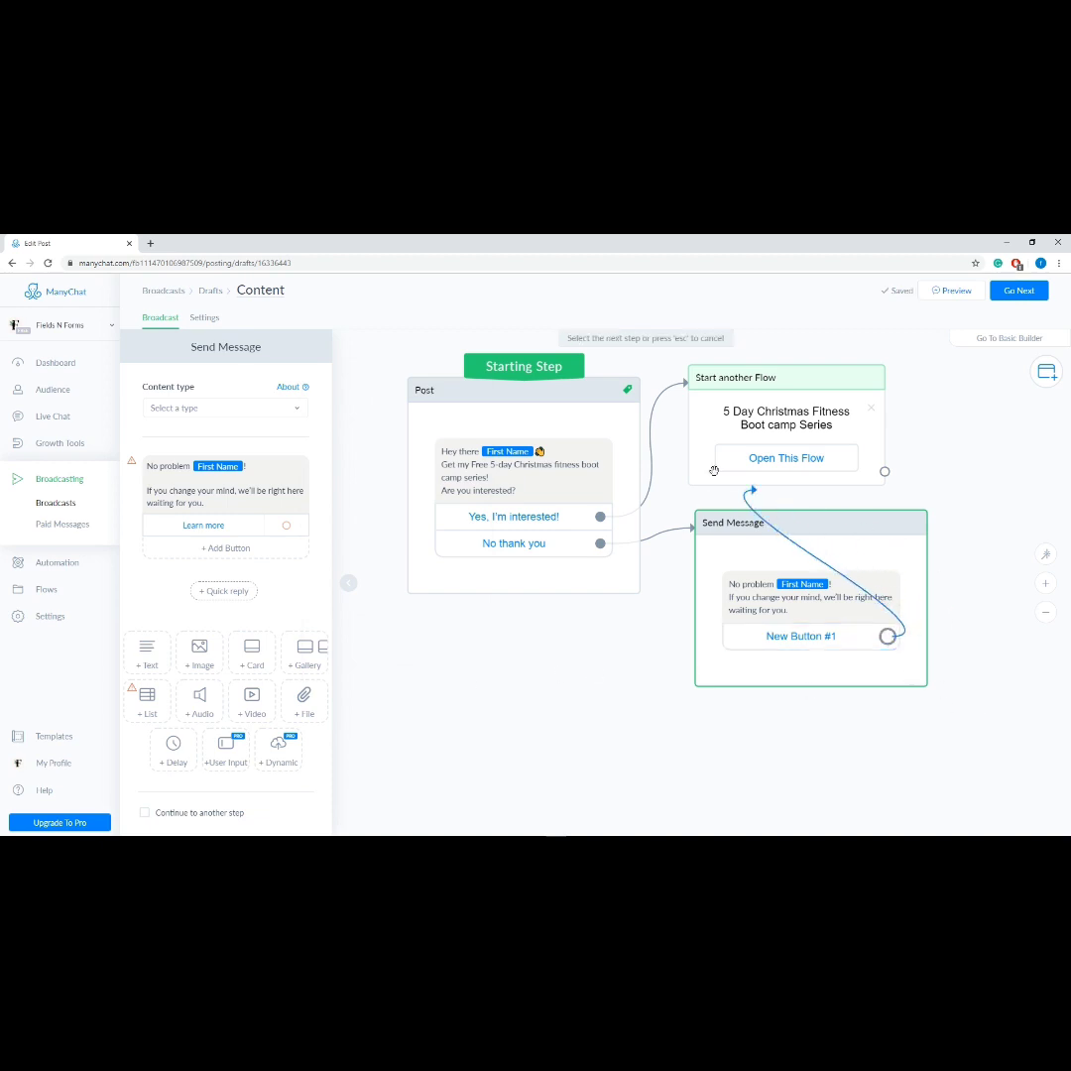
{"action": "left_click", "coordinate": [697, 384]}
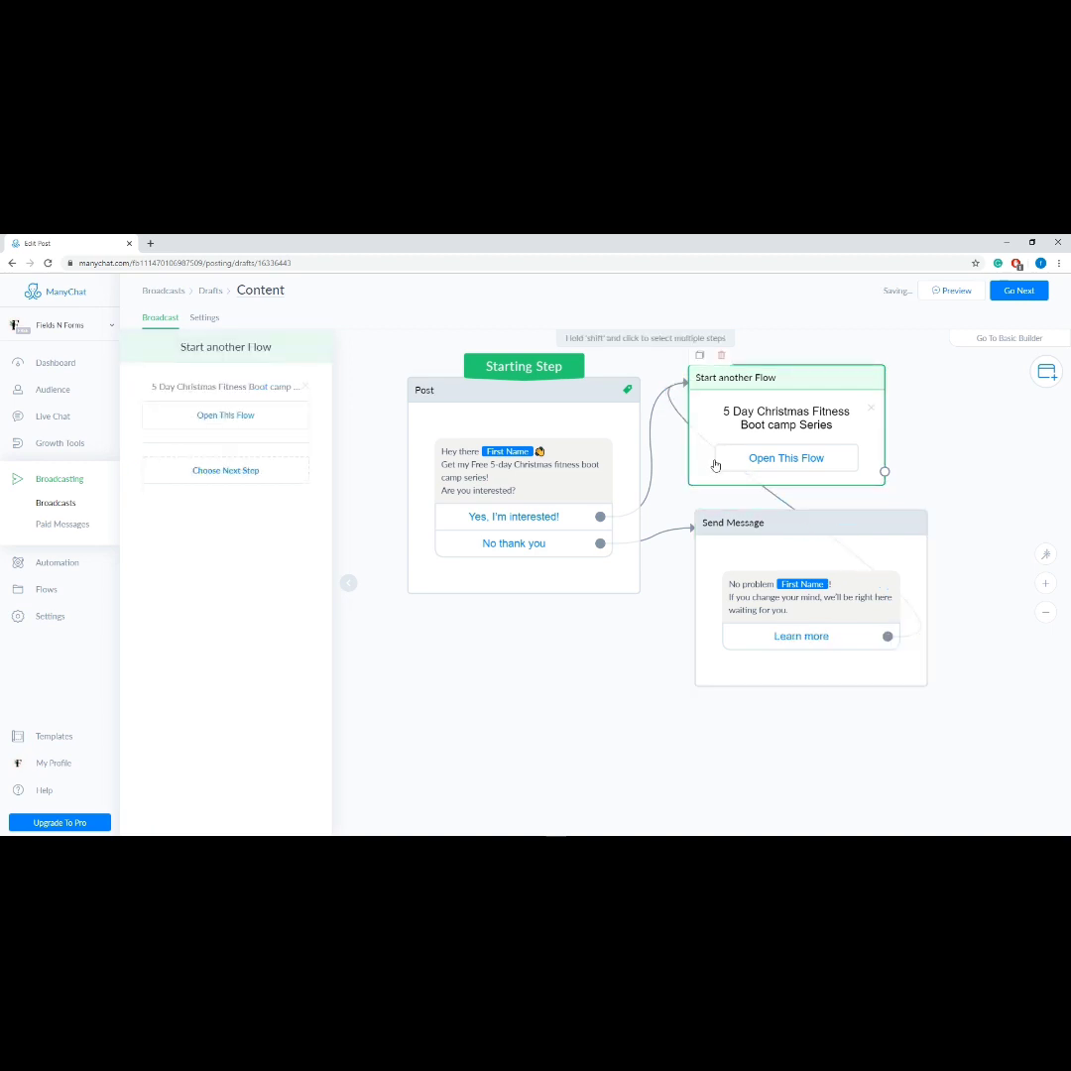
- Proceed to the broadcast settings and set the content type to Non-promotional or Mixed content
{"action": "left_click", "coordinate": [1018, 290]}
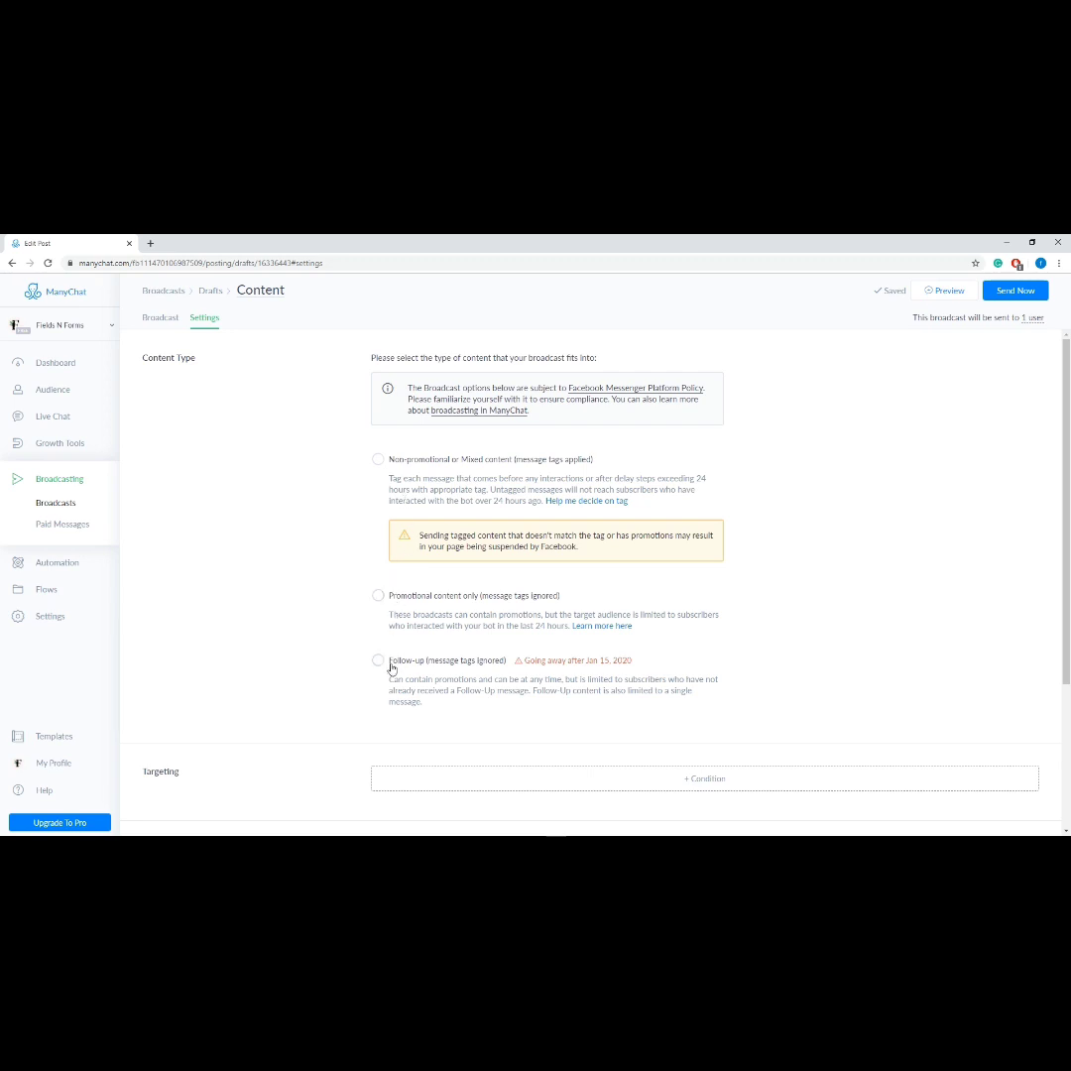
{"action": "left_click", "coordinate": [378, 458]}
{"action": "scroll", "coordinate": [1059, 456], "scroll_direction": "down", "scroll_amount": 2}
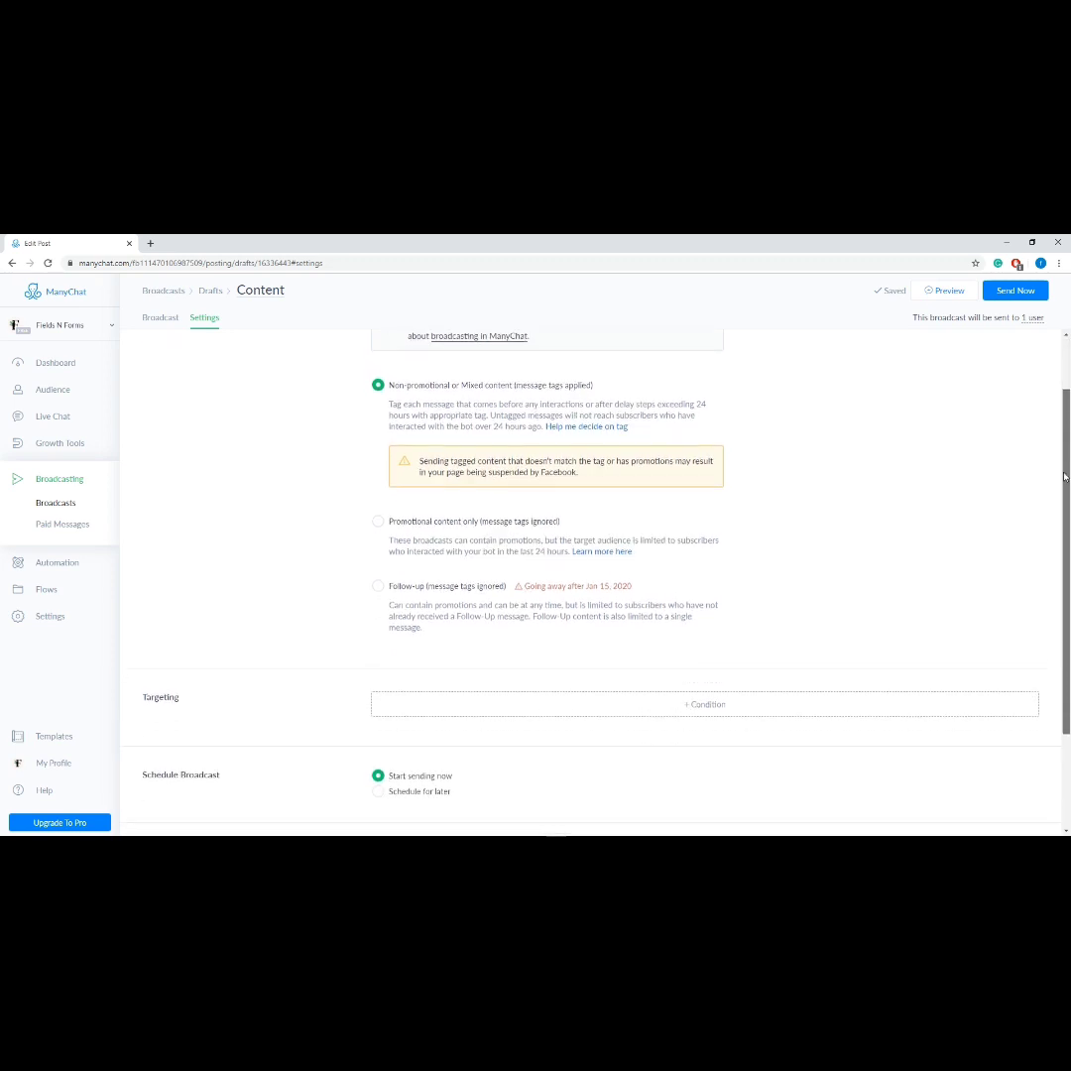
- Look through the condition types available for targeting the broadcast without adding one
{"action": "left_click_drag", "start_coordinate": [1064, 477], "coordinate": [1064, 534]}
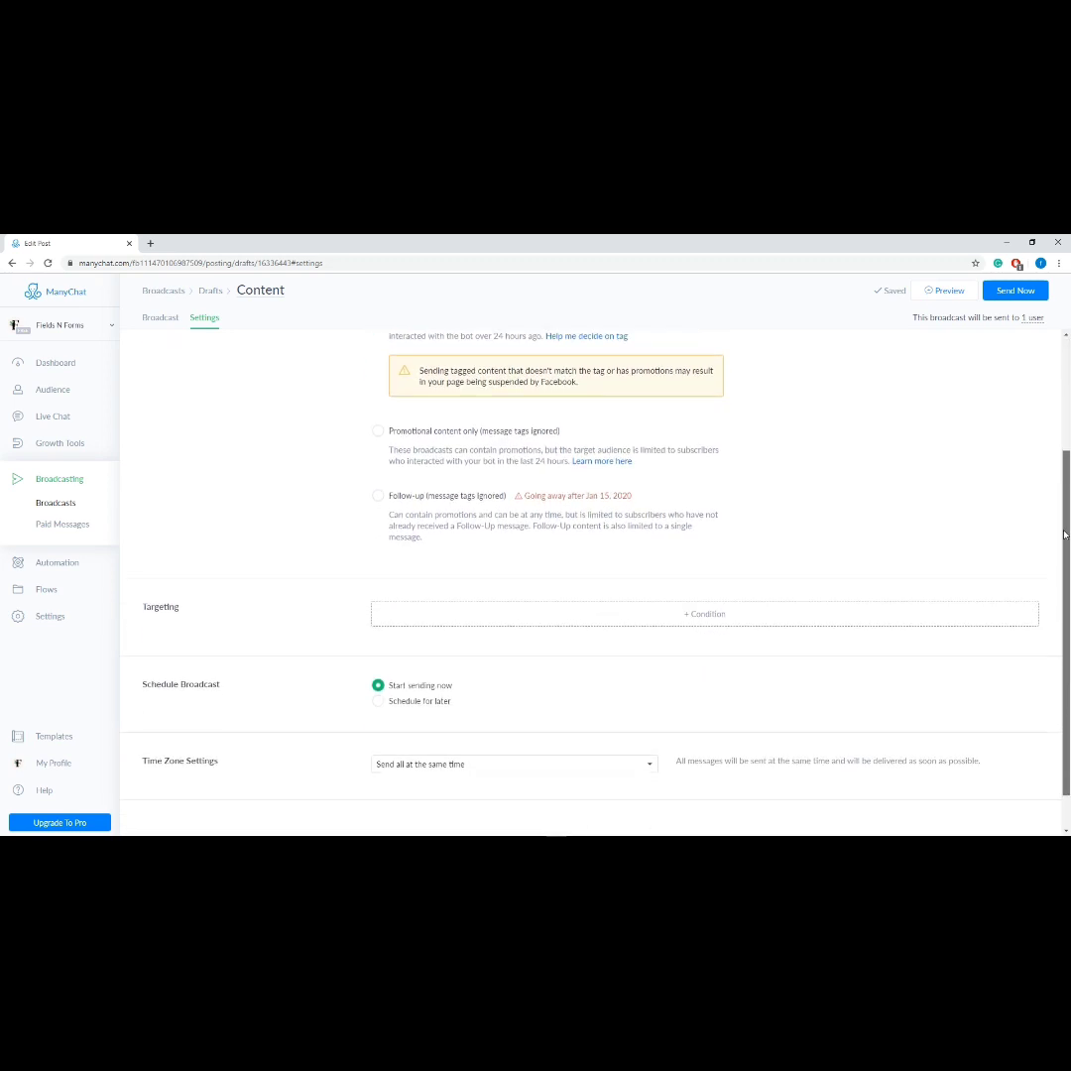
{"action": "left_click", "coordinate": [536, 617]}
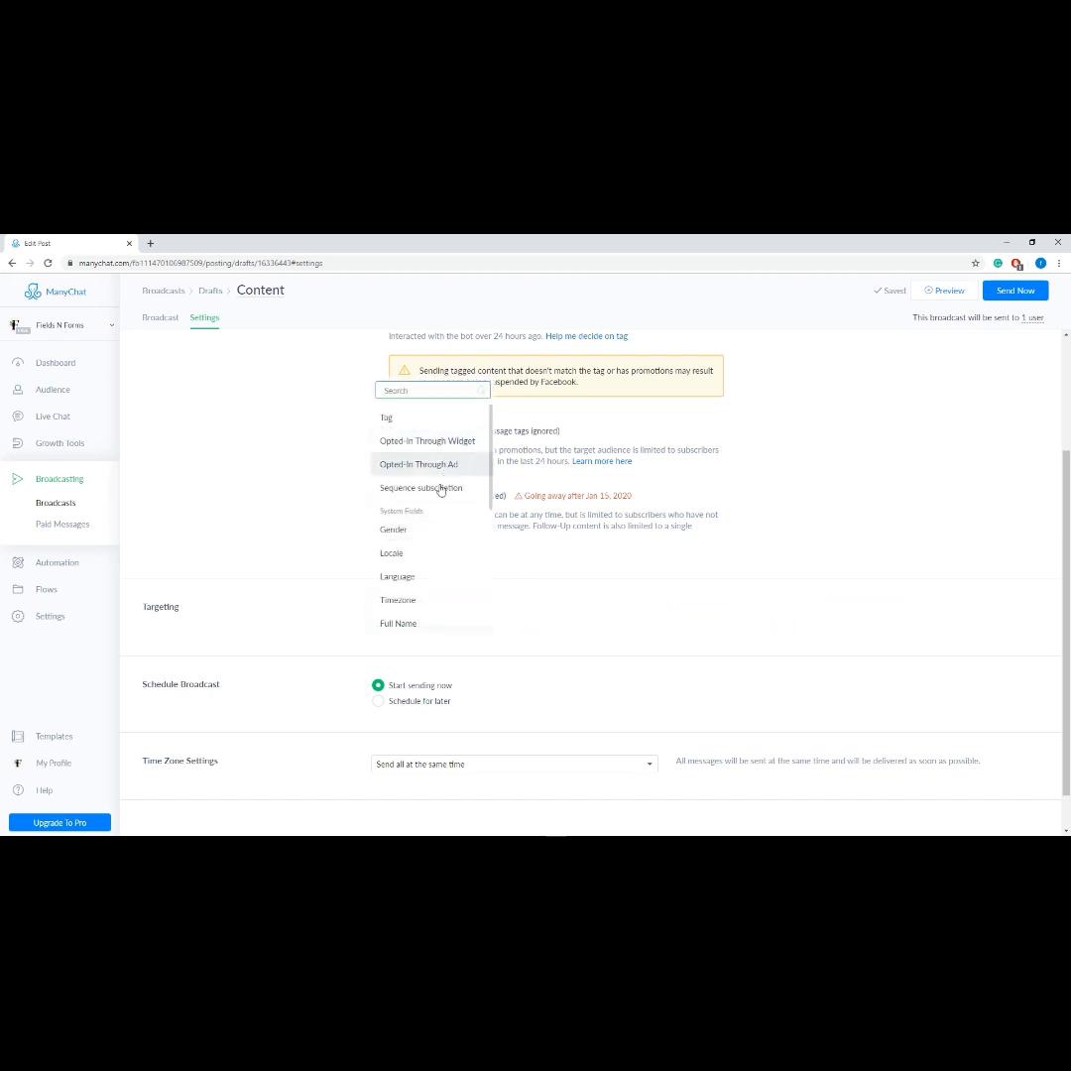
{"action": "scroll", "coordinate": [421, 578], "scroll_direction": "down", "scroll_amount": 2}
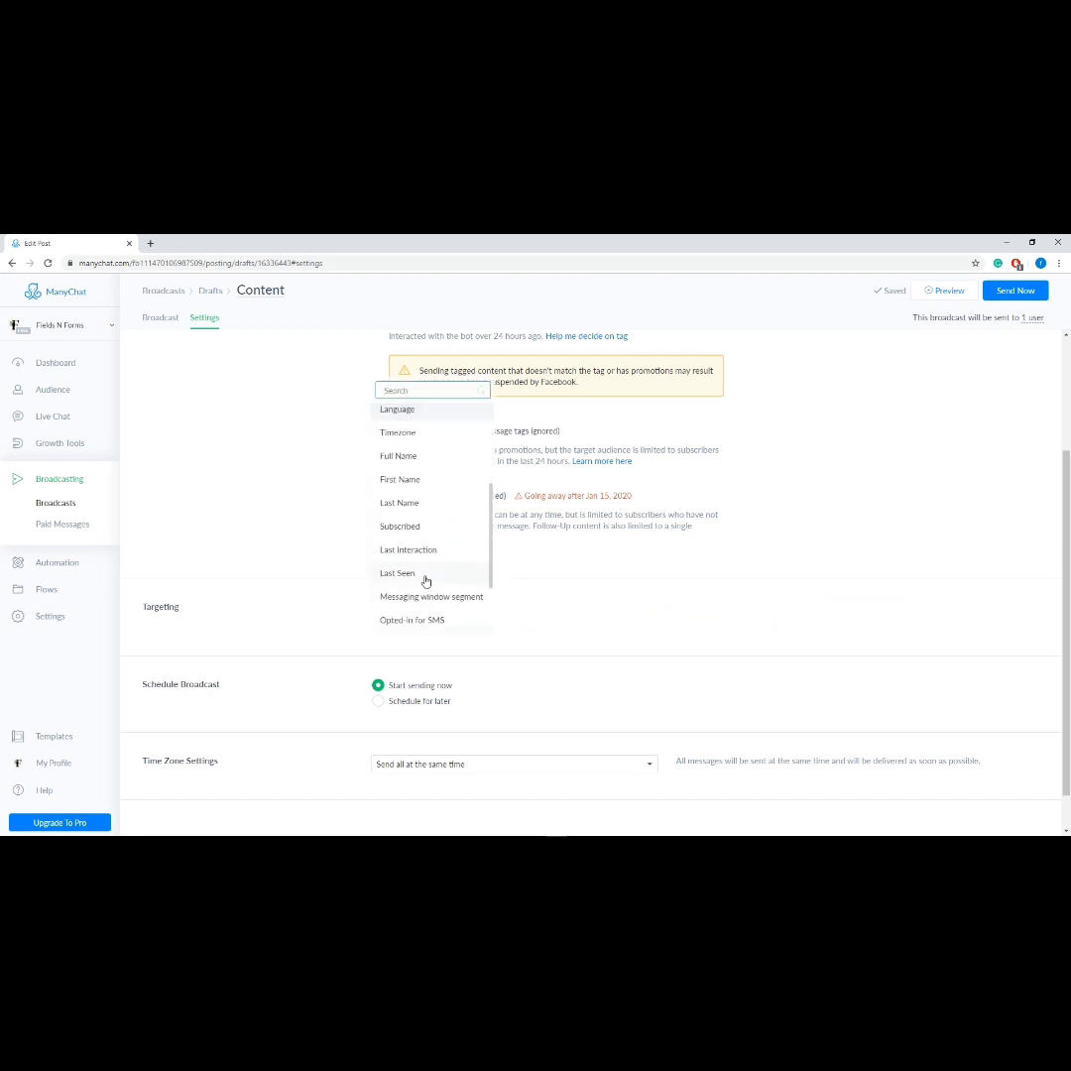
{"action": "scroll", "coordinate": [425, 580], "scroll_direction": "down", "scroll_amount": 2}
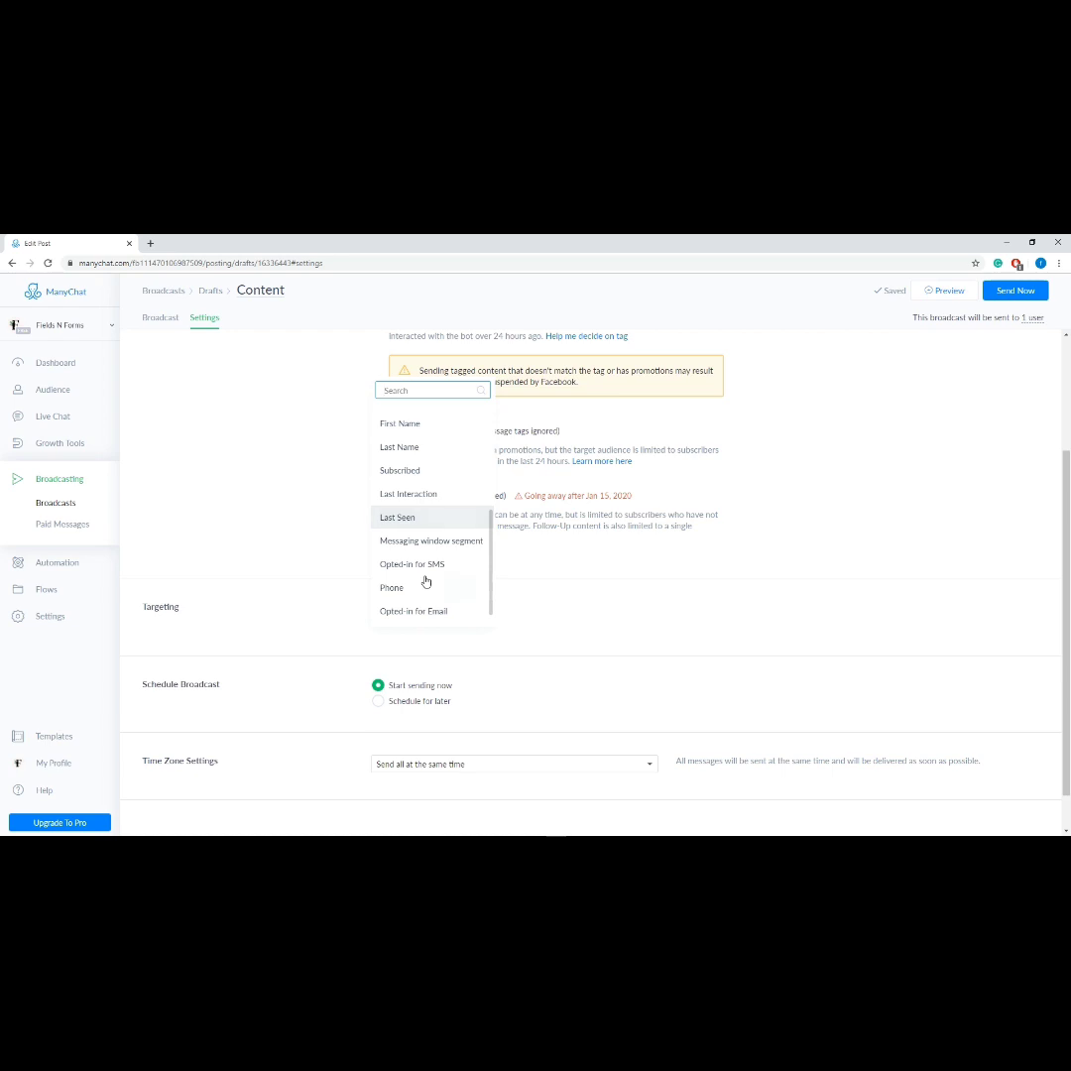
{"action": "left_click", "coordinate": [319, 579]}
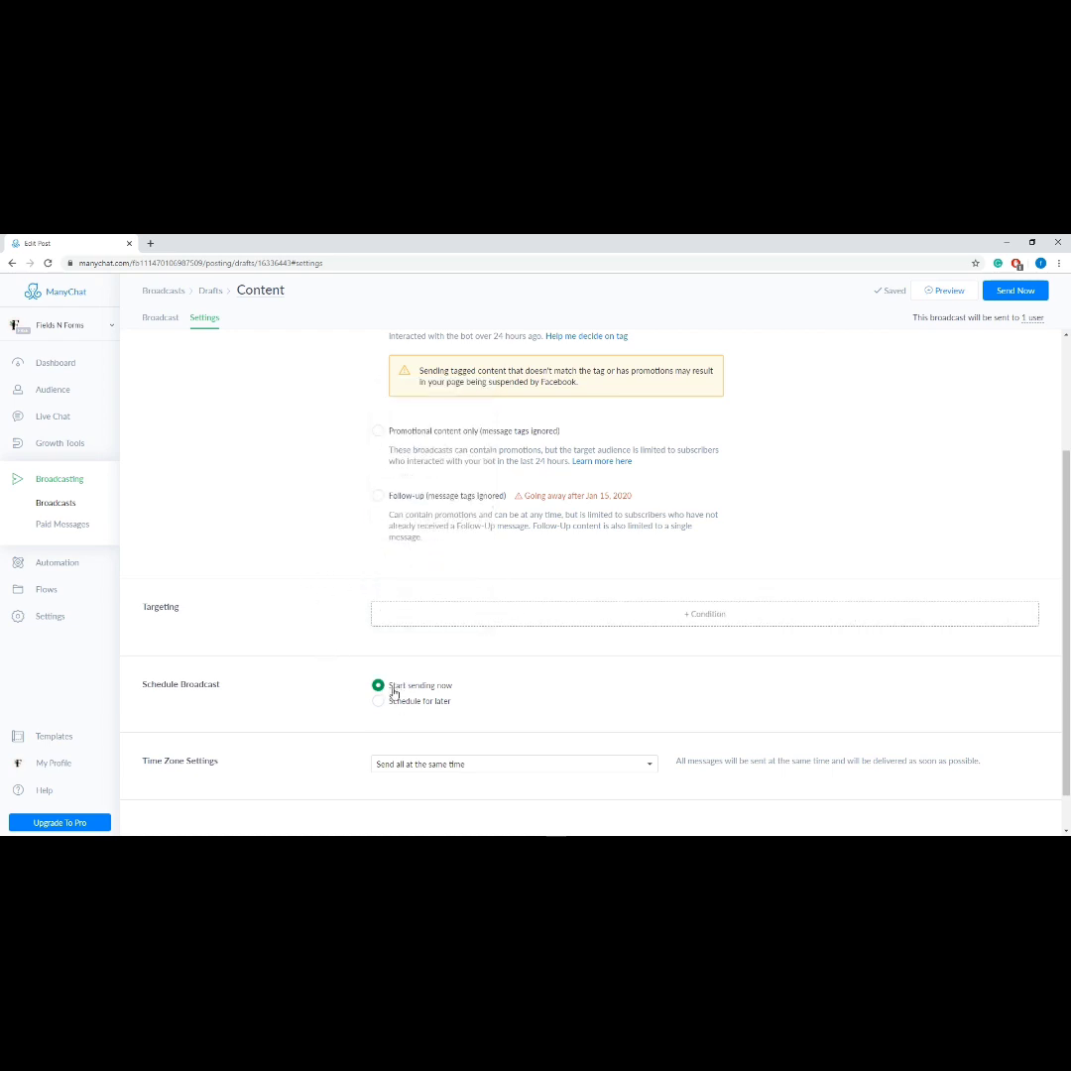
- Schedule the broadcast for later, on 12/20/2019 at 01:00
{"action": "left_click", "coordinate": [379, 701]}
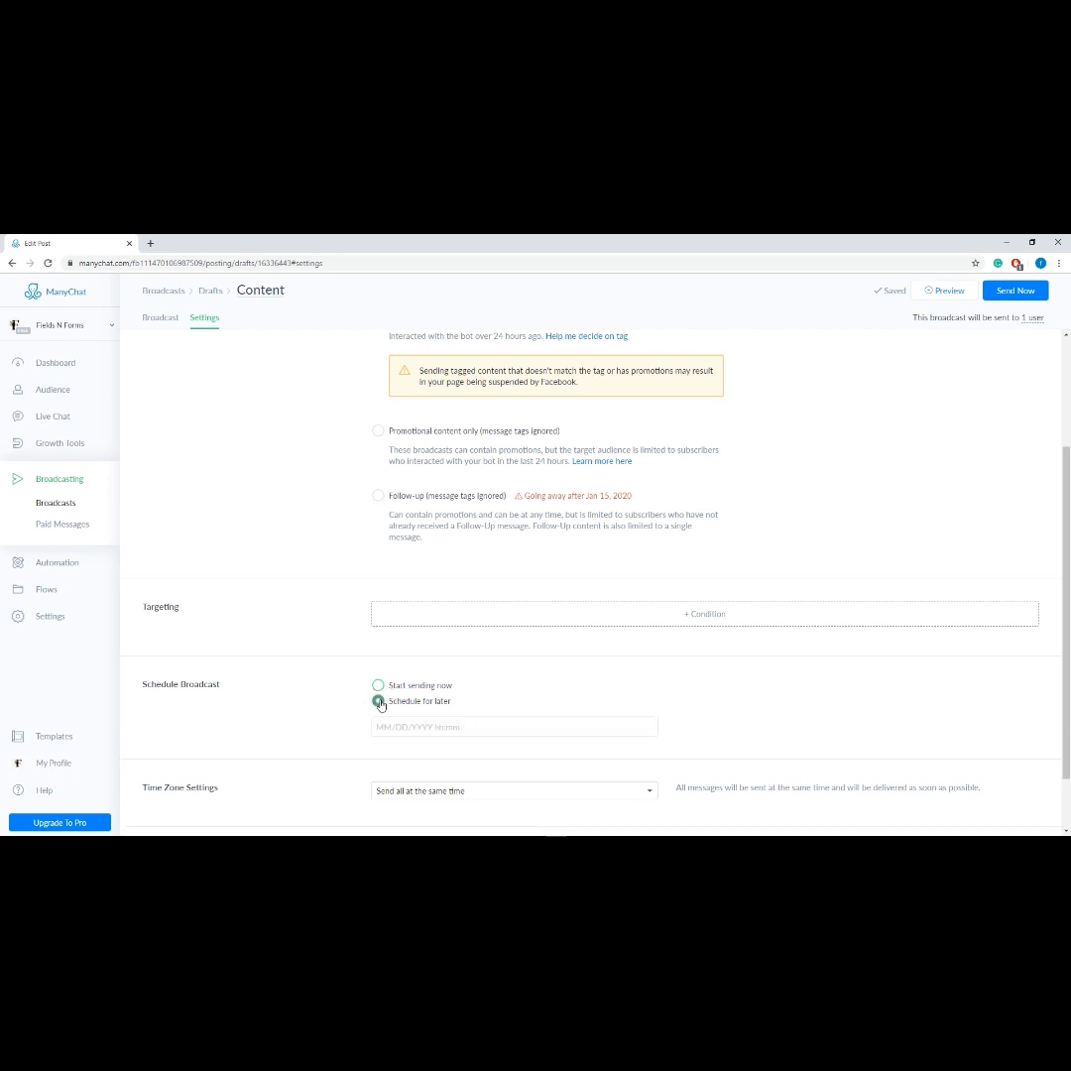
{"action": "left_click", "coordinate": [381, 729]}
{"action": "left_click", "coordinate": [487, 628]}
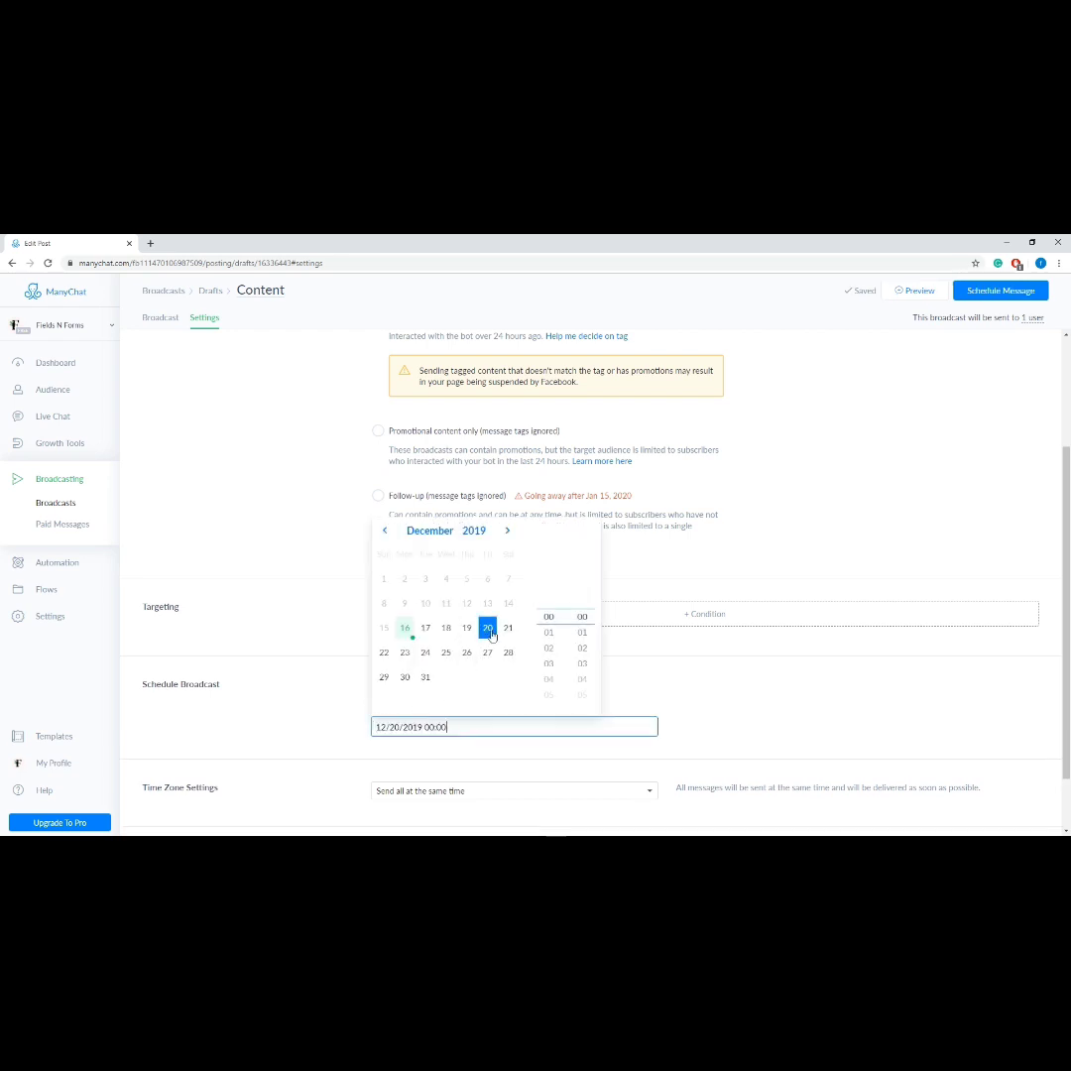
{"action": "left_click", "coordinate": [549, 632]}
{"action": "left_click", "coordinate": [650, 680]}
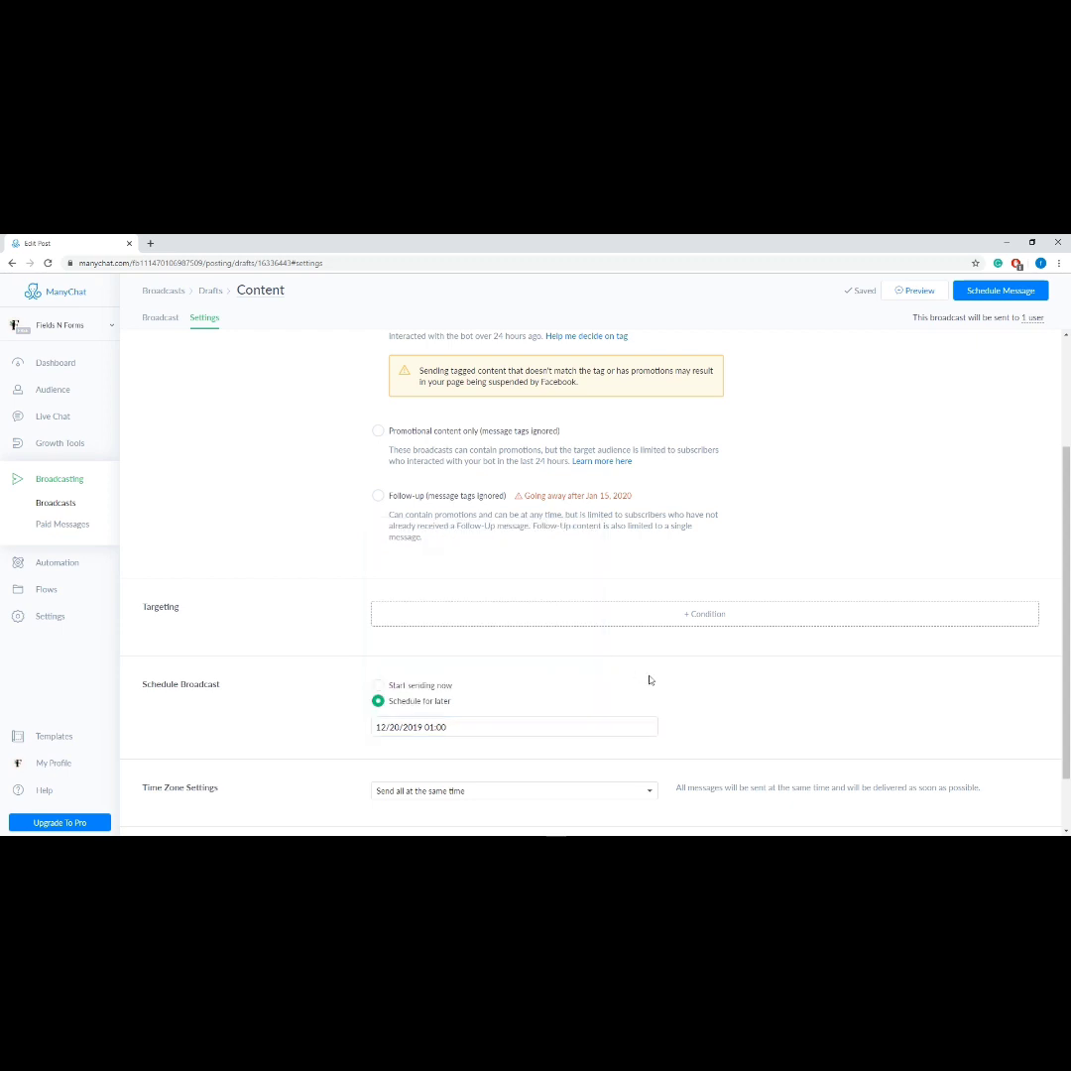
- Set the broadcast's time zone option to Send all at the same time and its notification option to Regular Push
{"action": "scroll", "coordinate": [427, 749], "scroll_direction": "down", "scroll_amount": 1}
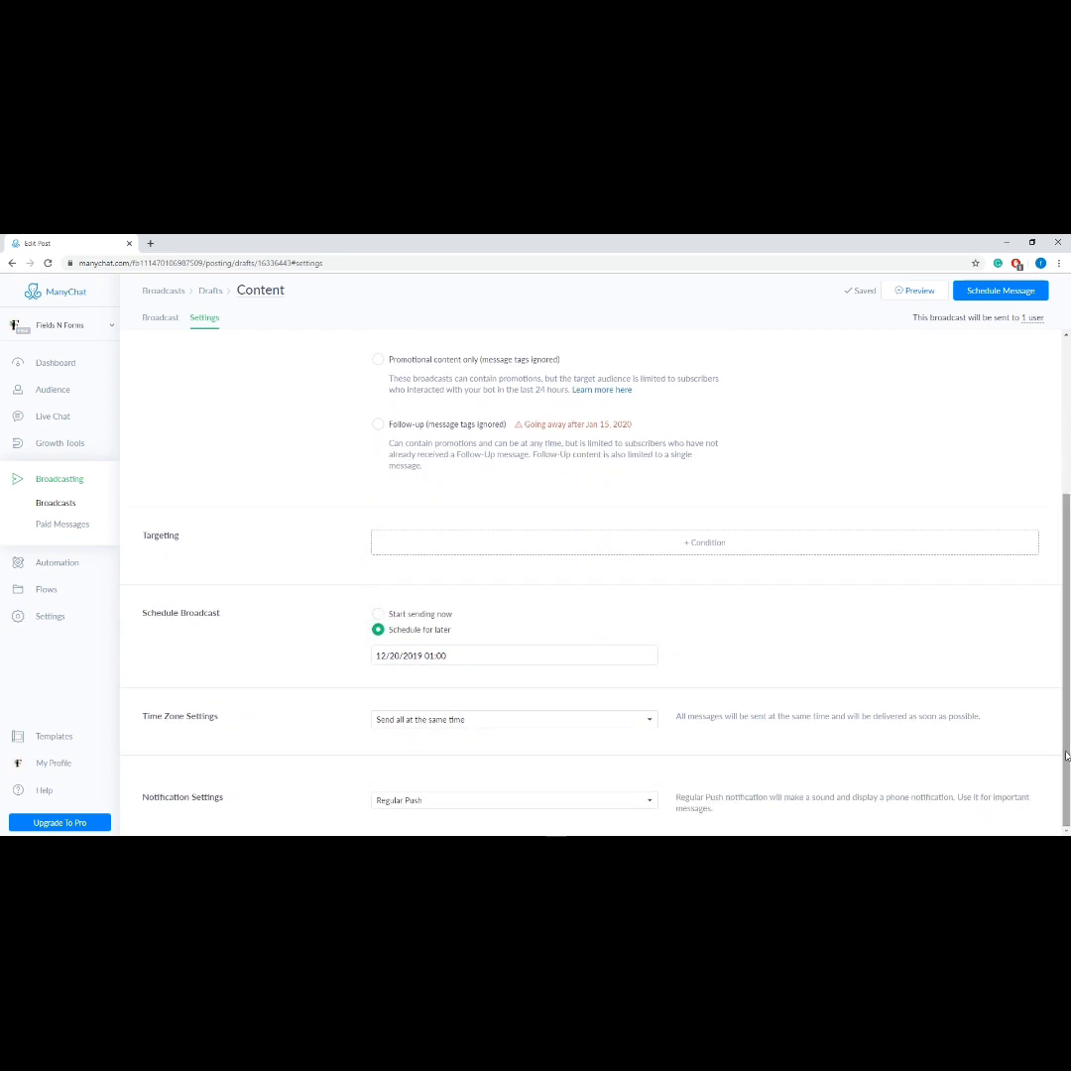
{"action": "left_click", "coordinate": [391, 724]}
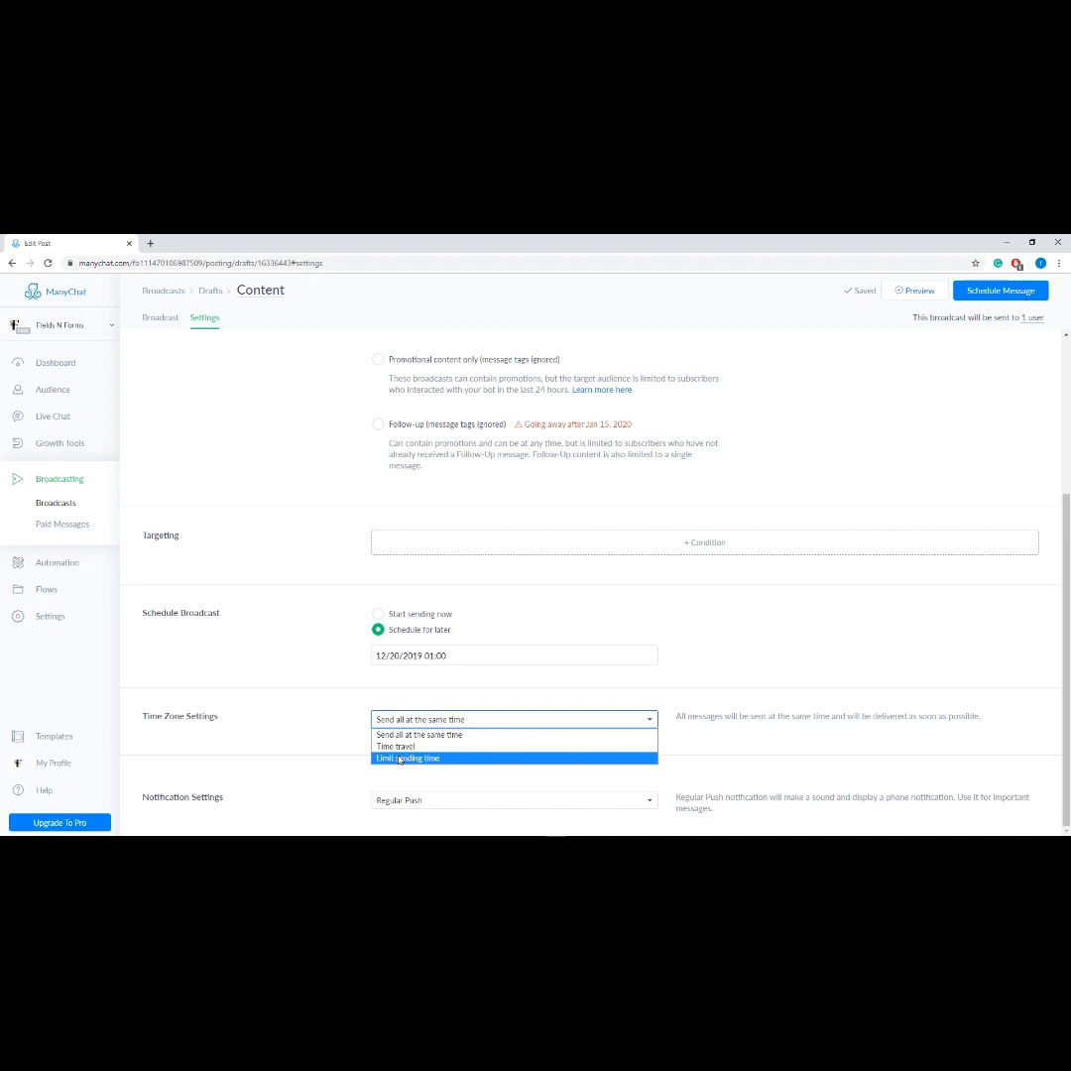
{"action": "left_click", "coordinate": [461, 734]}
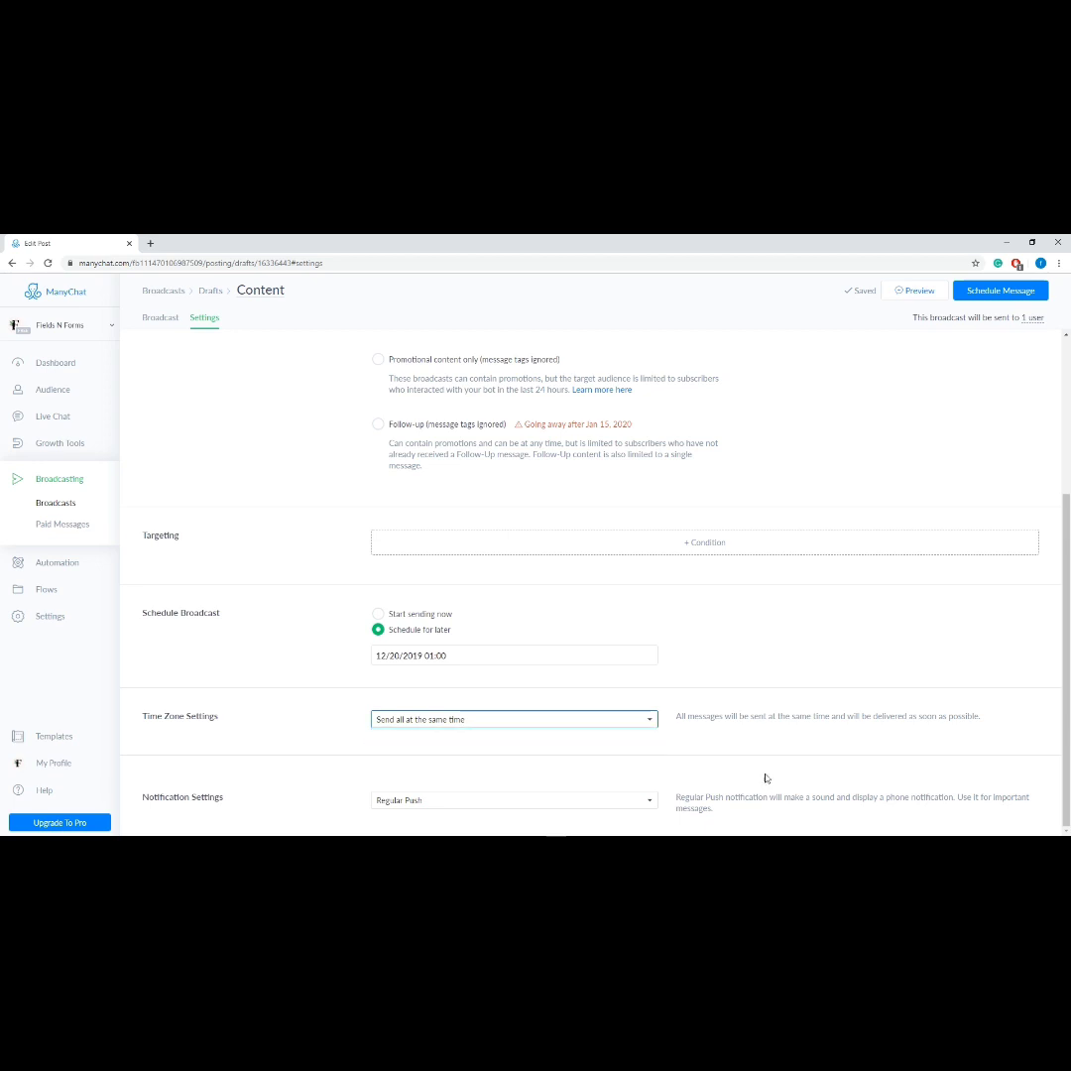
{"action": "left_click", "coordinate": [420, 801]}
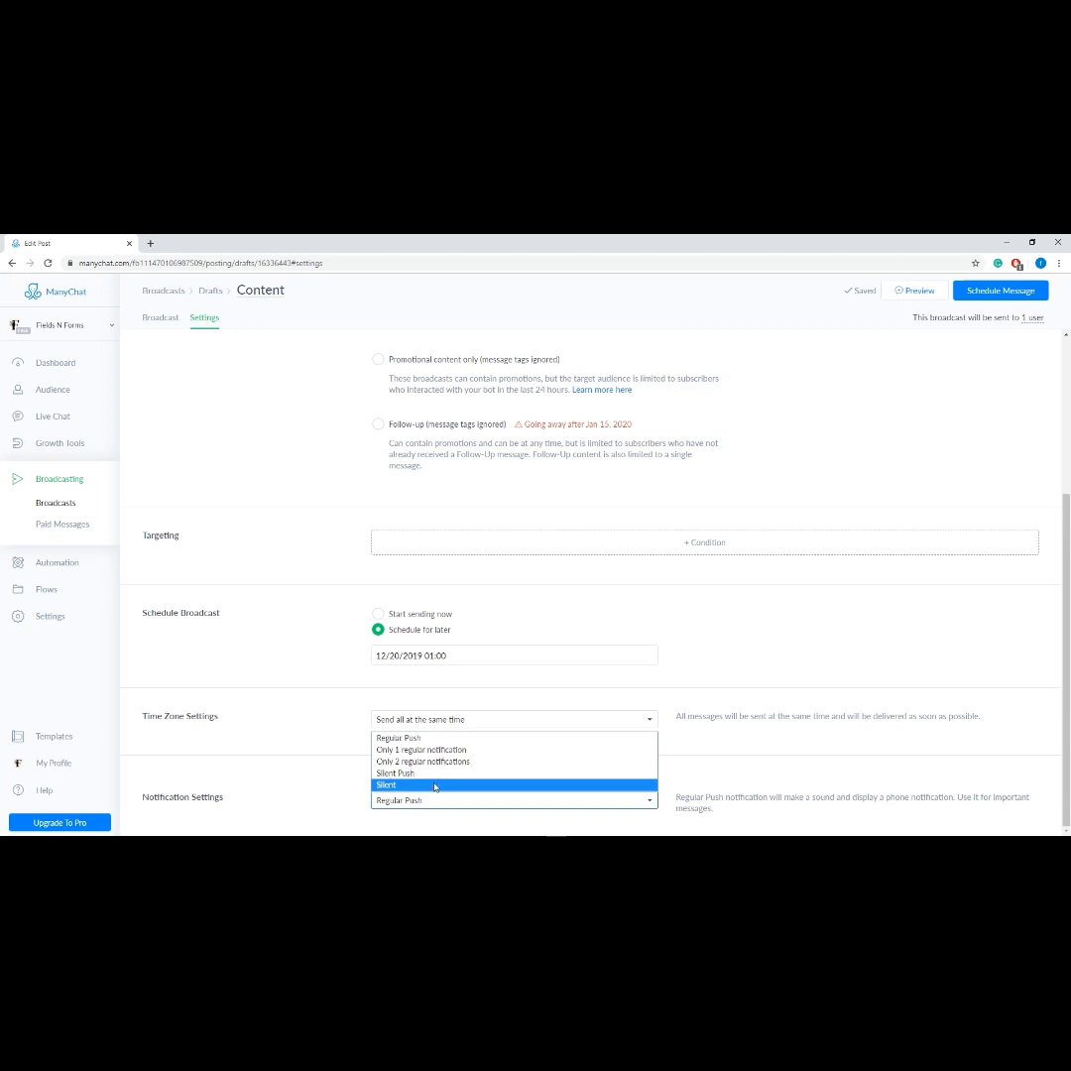
{"action": "left_click", "coordinate": [427, 740]}
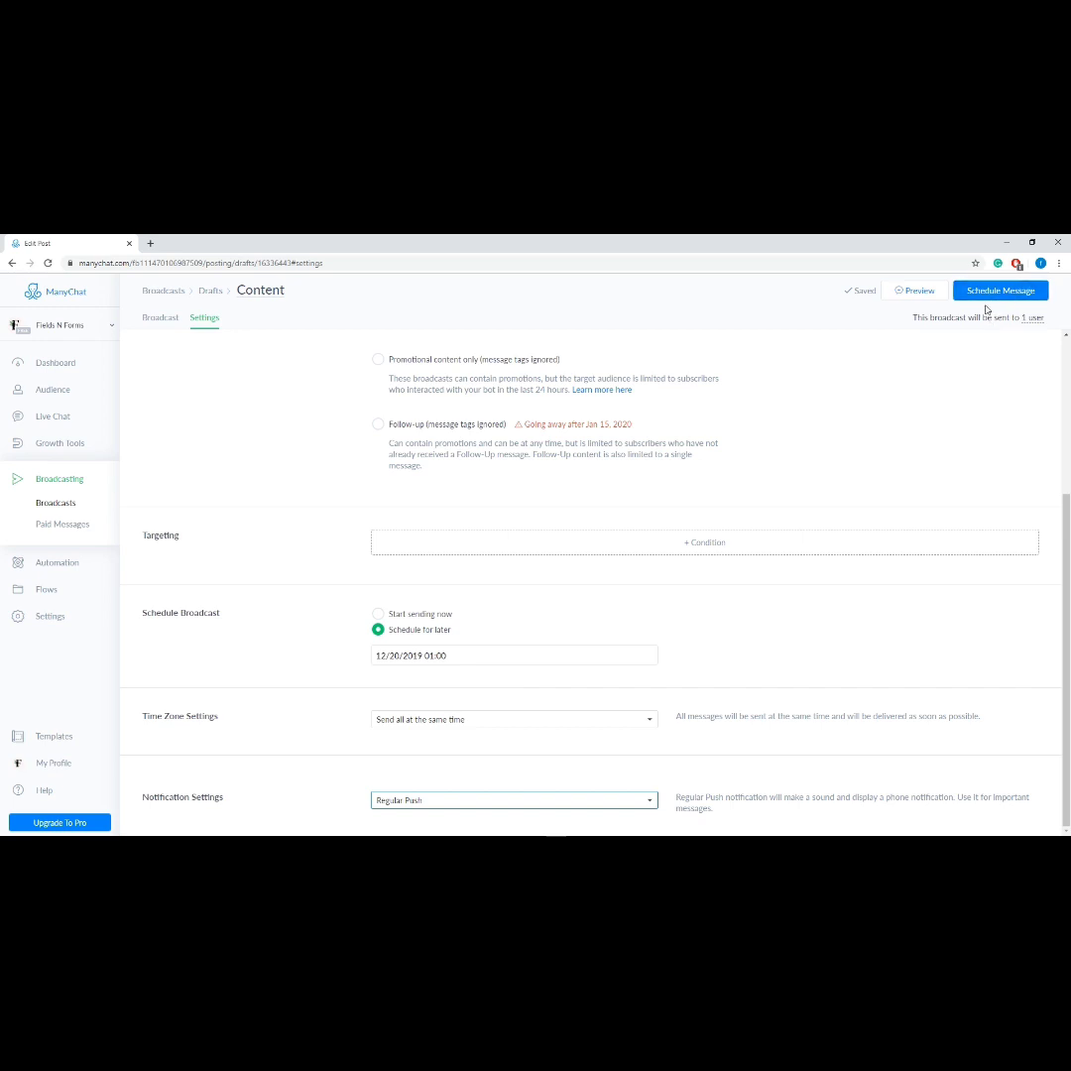
- Go to the automation Sequences list and view the new sequence form without creating a sequence
{"action": "left_click", "coordinate": [67, 575]}
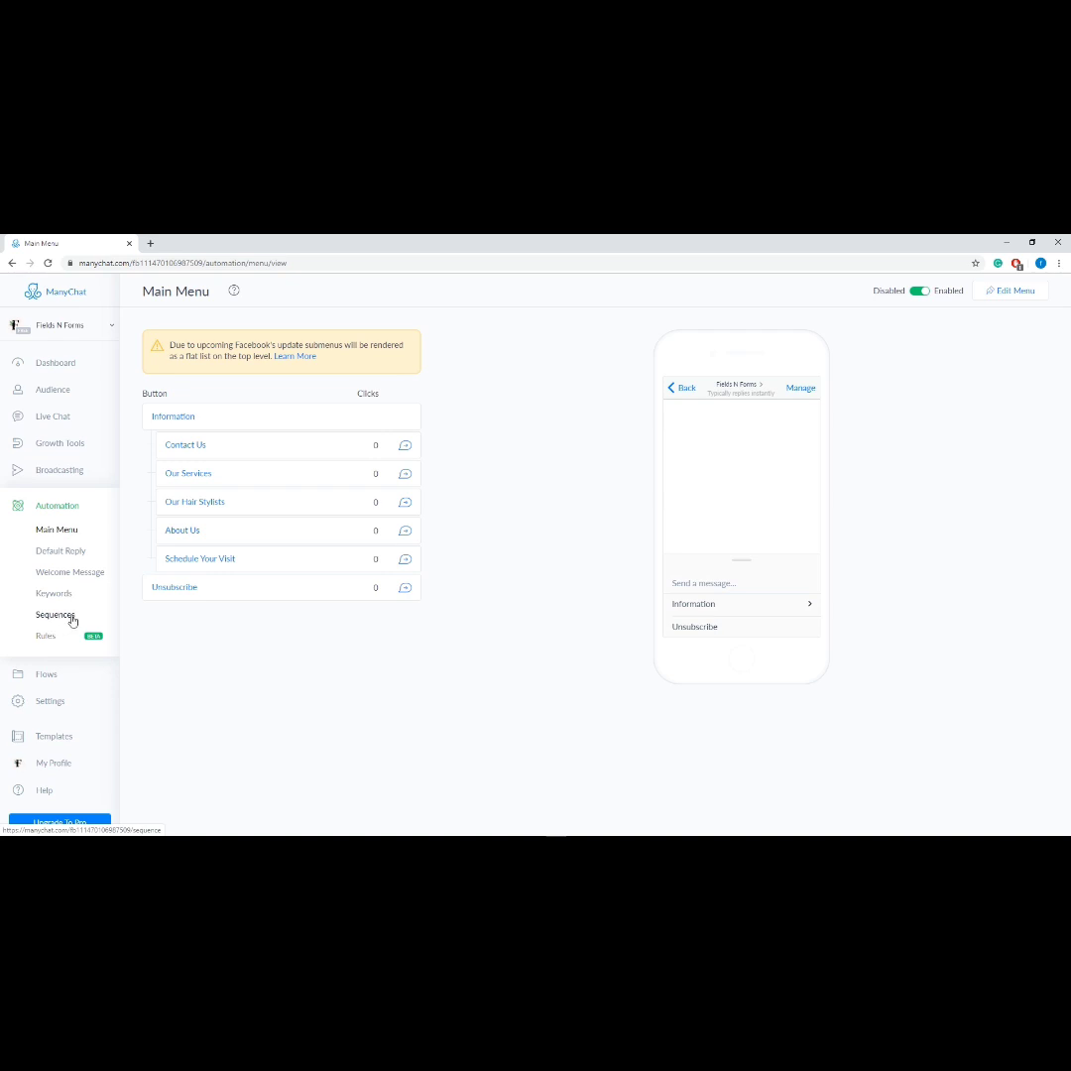
{"action": "left_click", "coordinate": [54, 617]}
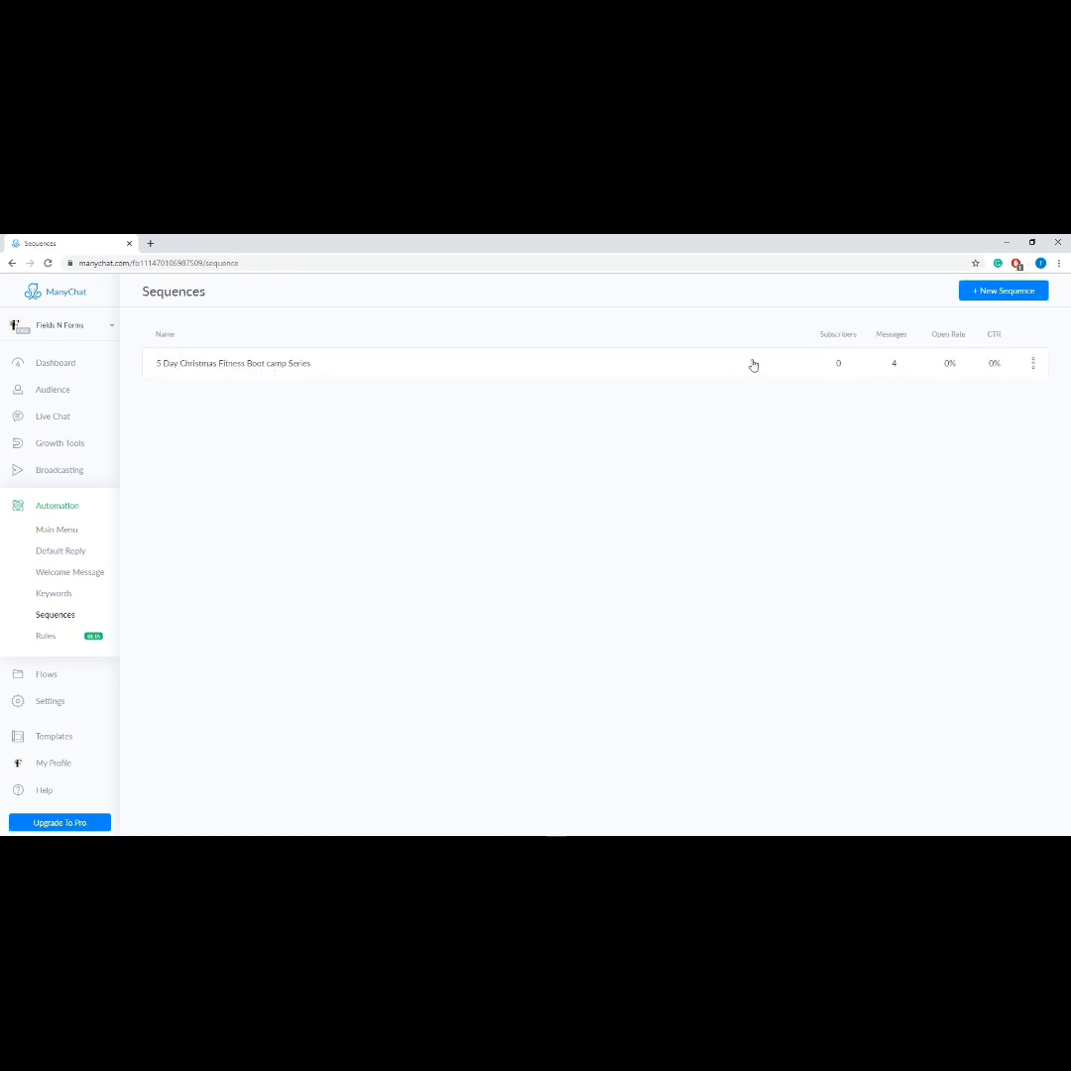
{"action": "left_click", "coordinate": [981, 292]}
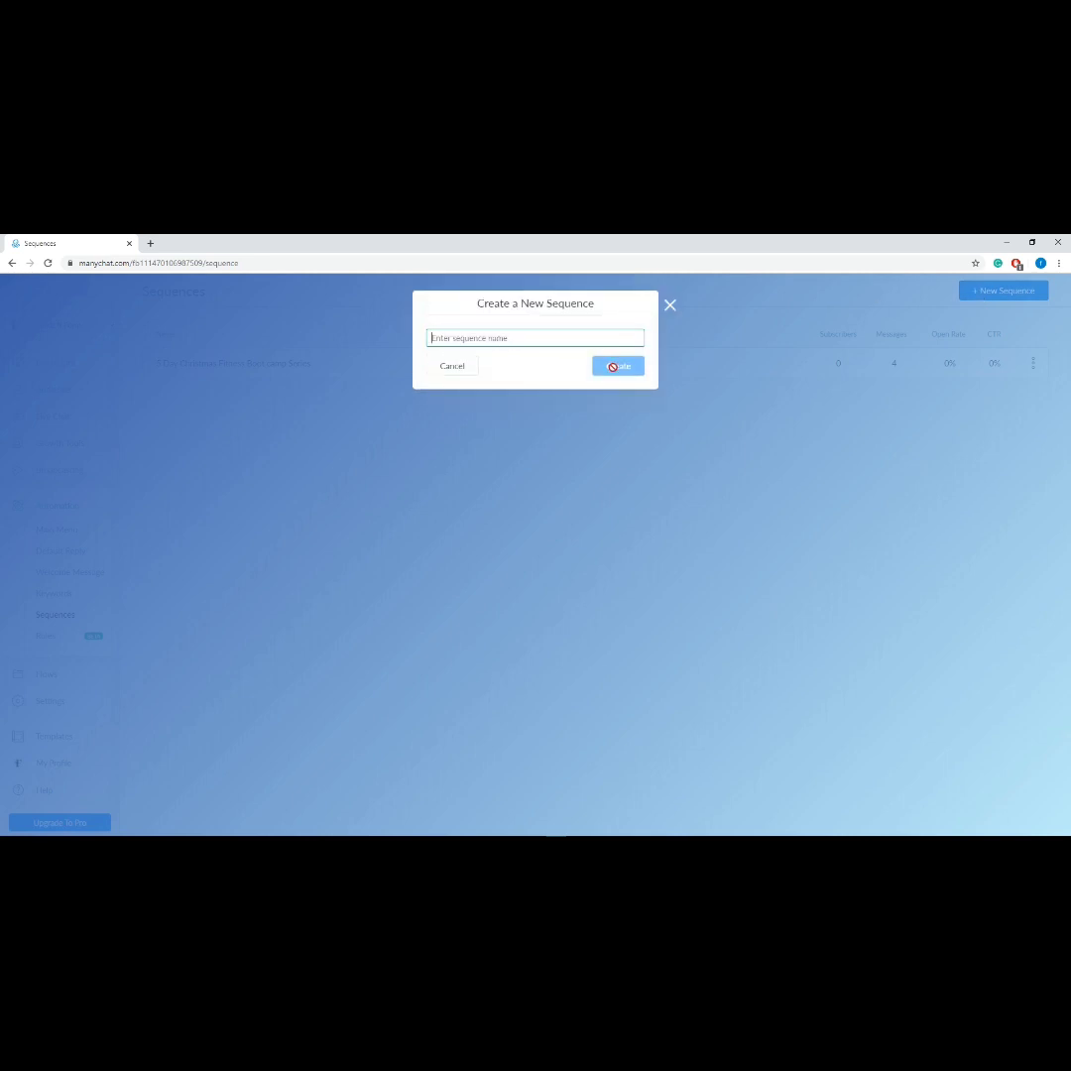
{"action": "left_click", "coordinate": [671, 307]}
- Open the 5 Day Christmas Fitness Boot camp Series sequence and view the schedule options of its last message without changing them
{"action": "left_click", "coordinate": [411, 367]}
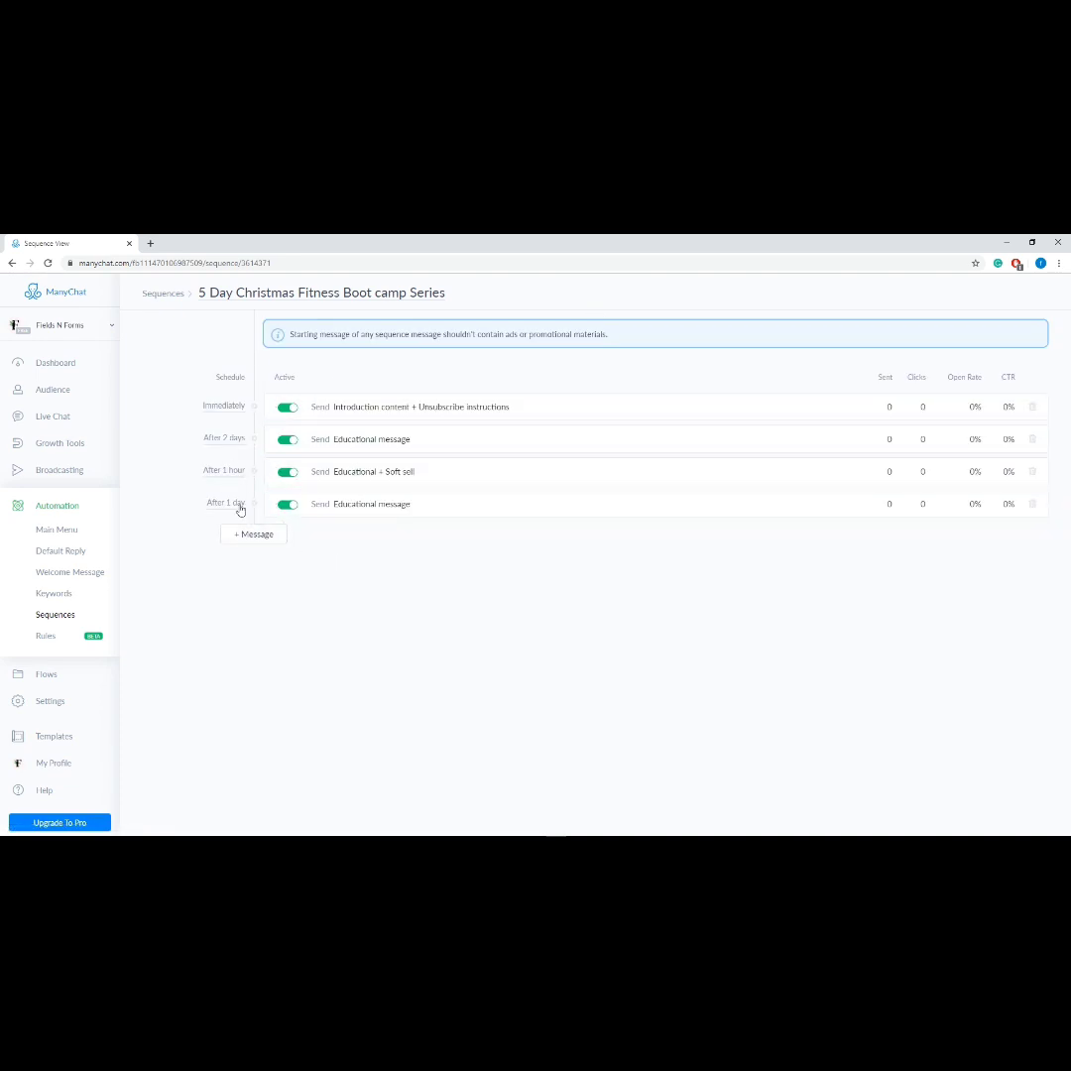
{"action": "left_click", "coordinate": [226, 502]}
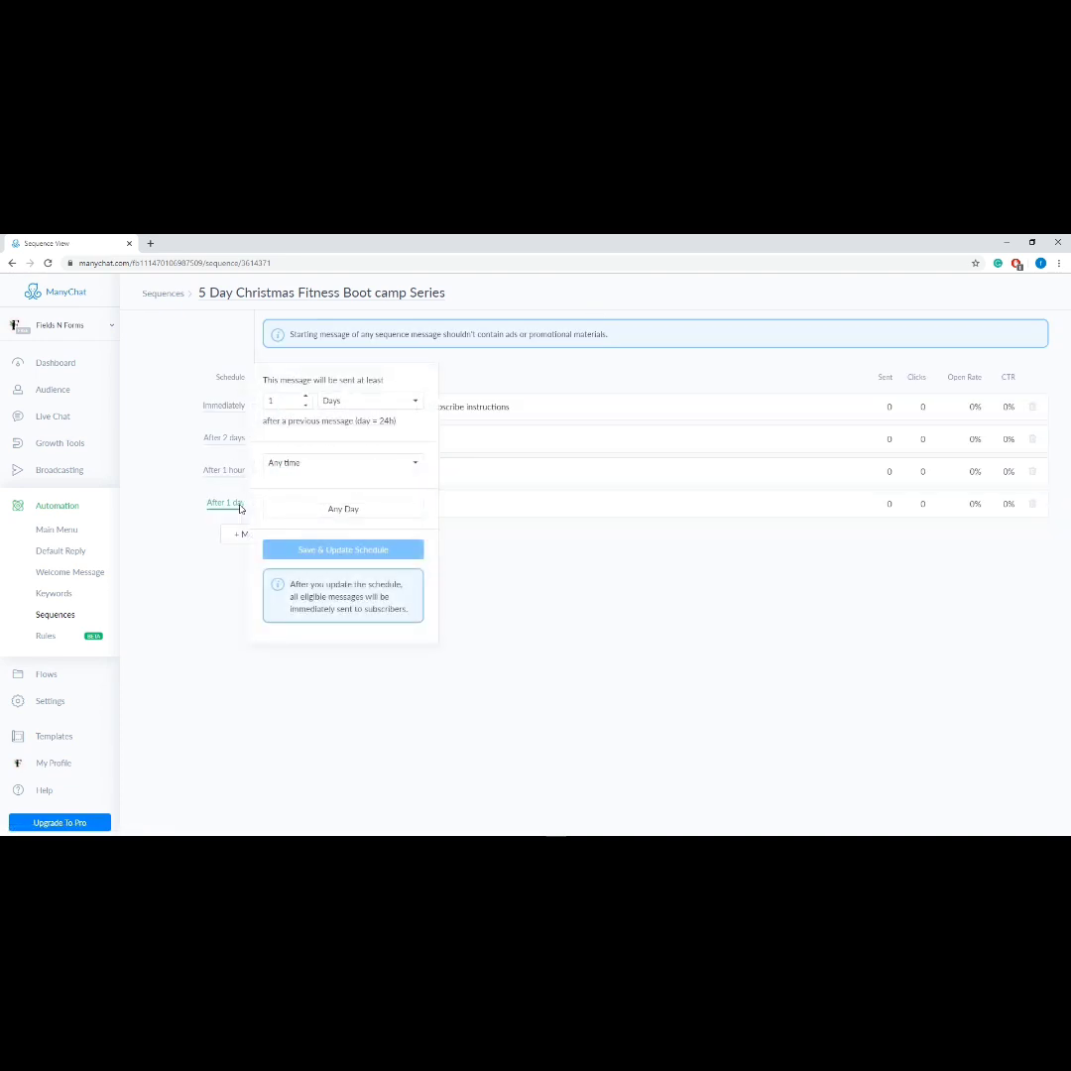
{"action": "left_click", "coordinate": [203, 546]}
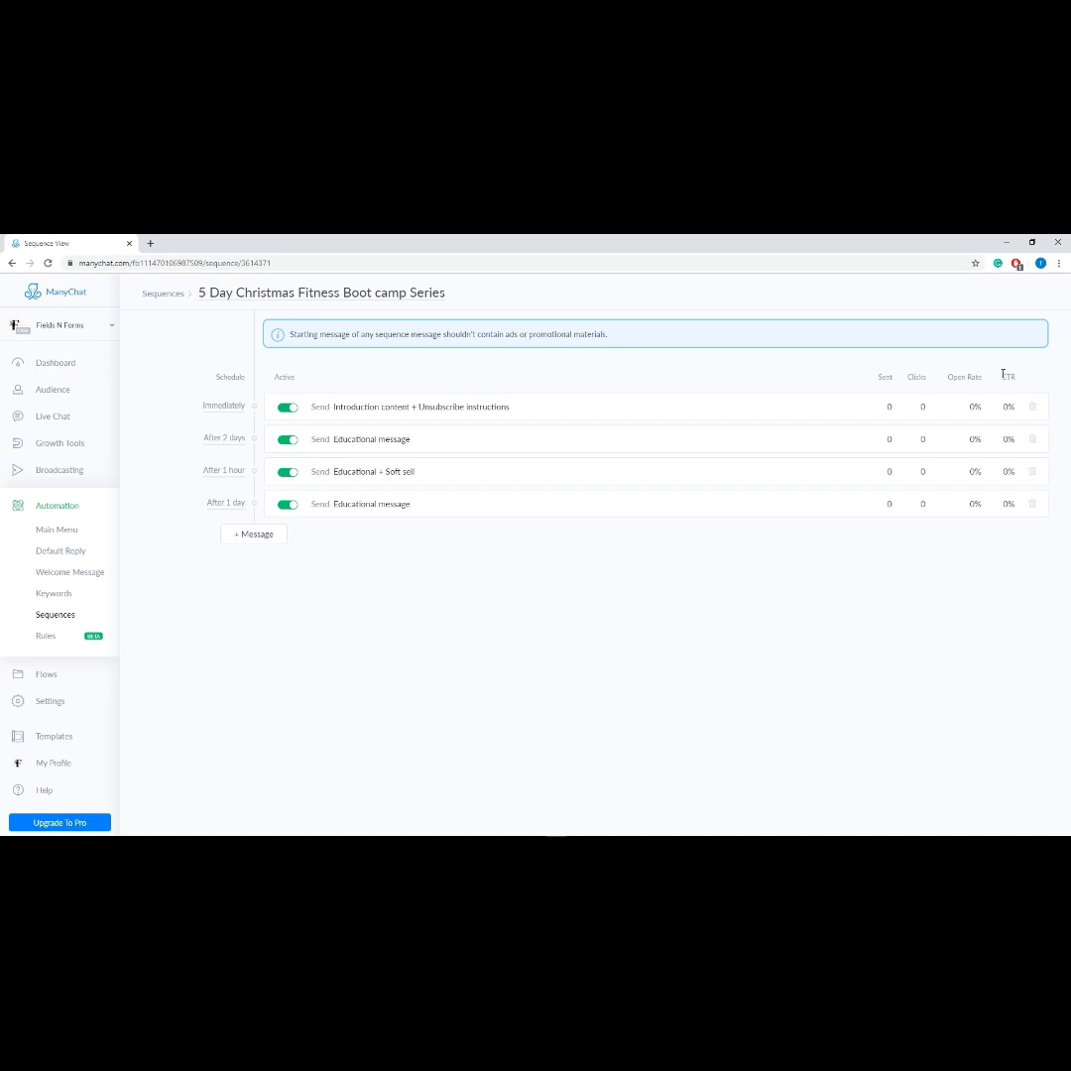
- Open the Flows section and compare the grid and list views of the flows, ending in list view
{"action": "left_click", "coordinate": [48, 675]}
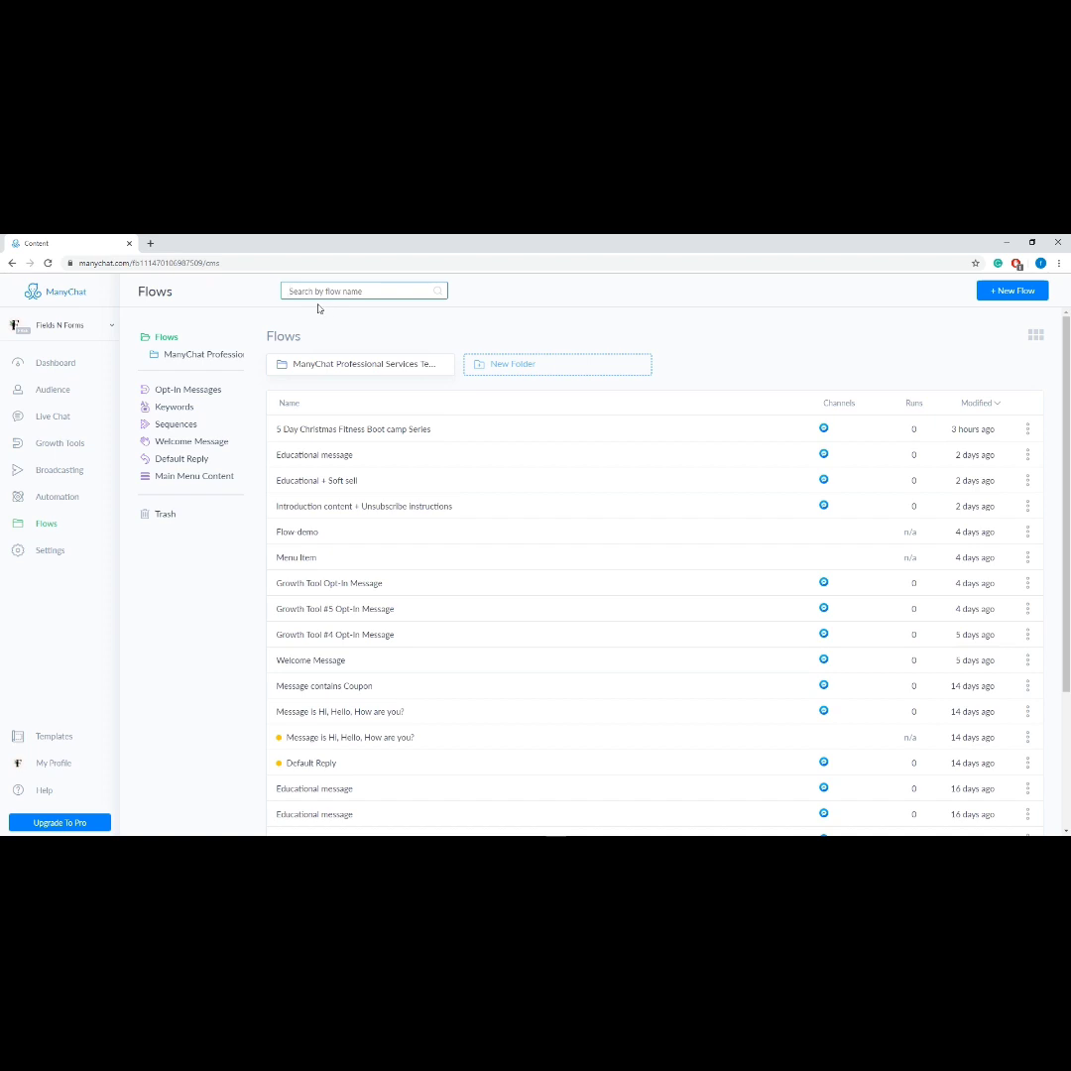
{"action": "left_click", "coordinate": [1012, 294]}
{"action": "left_click", "coordinate": [1036, 337]}
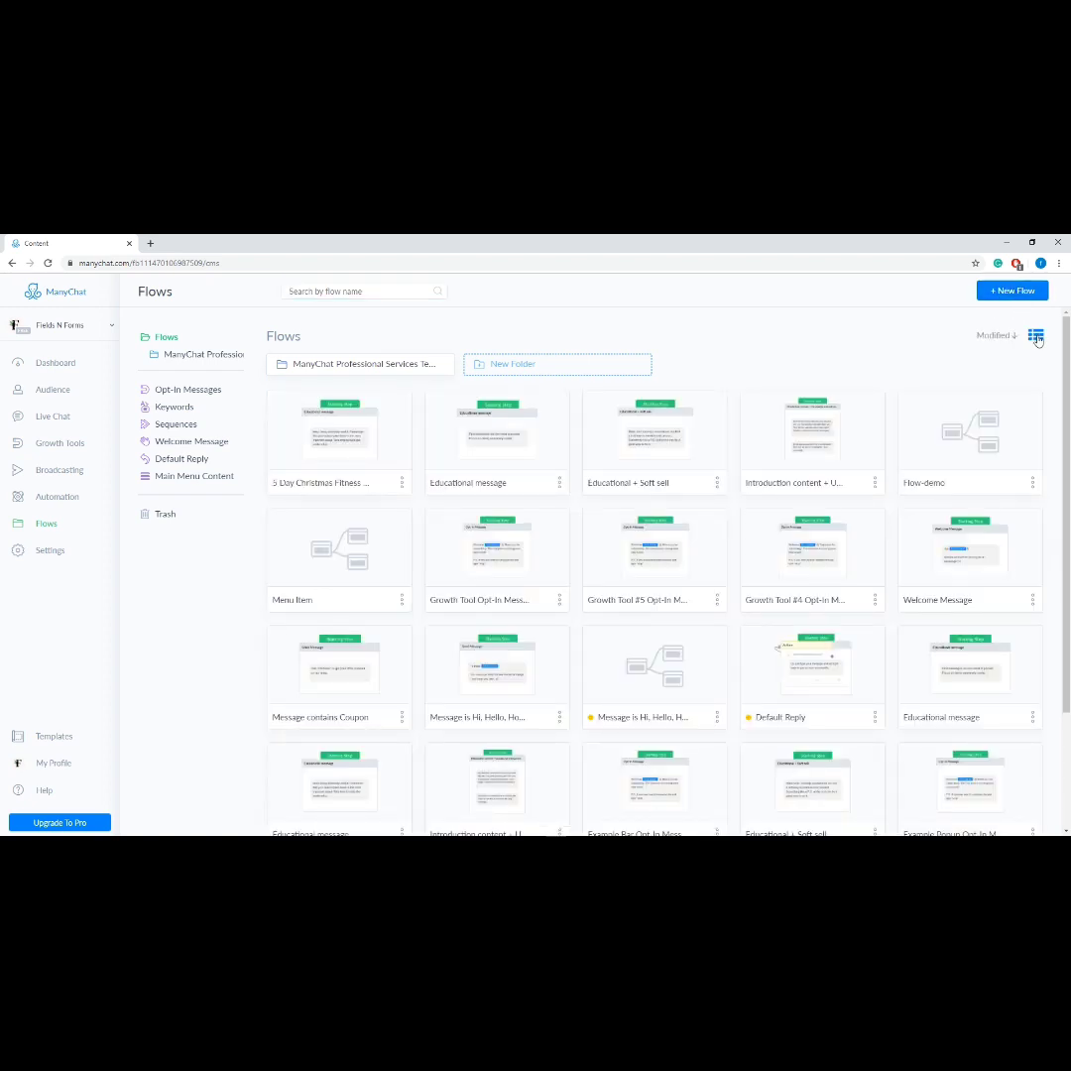
{"action": "left_click", "coordinate": [1036, 337]}
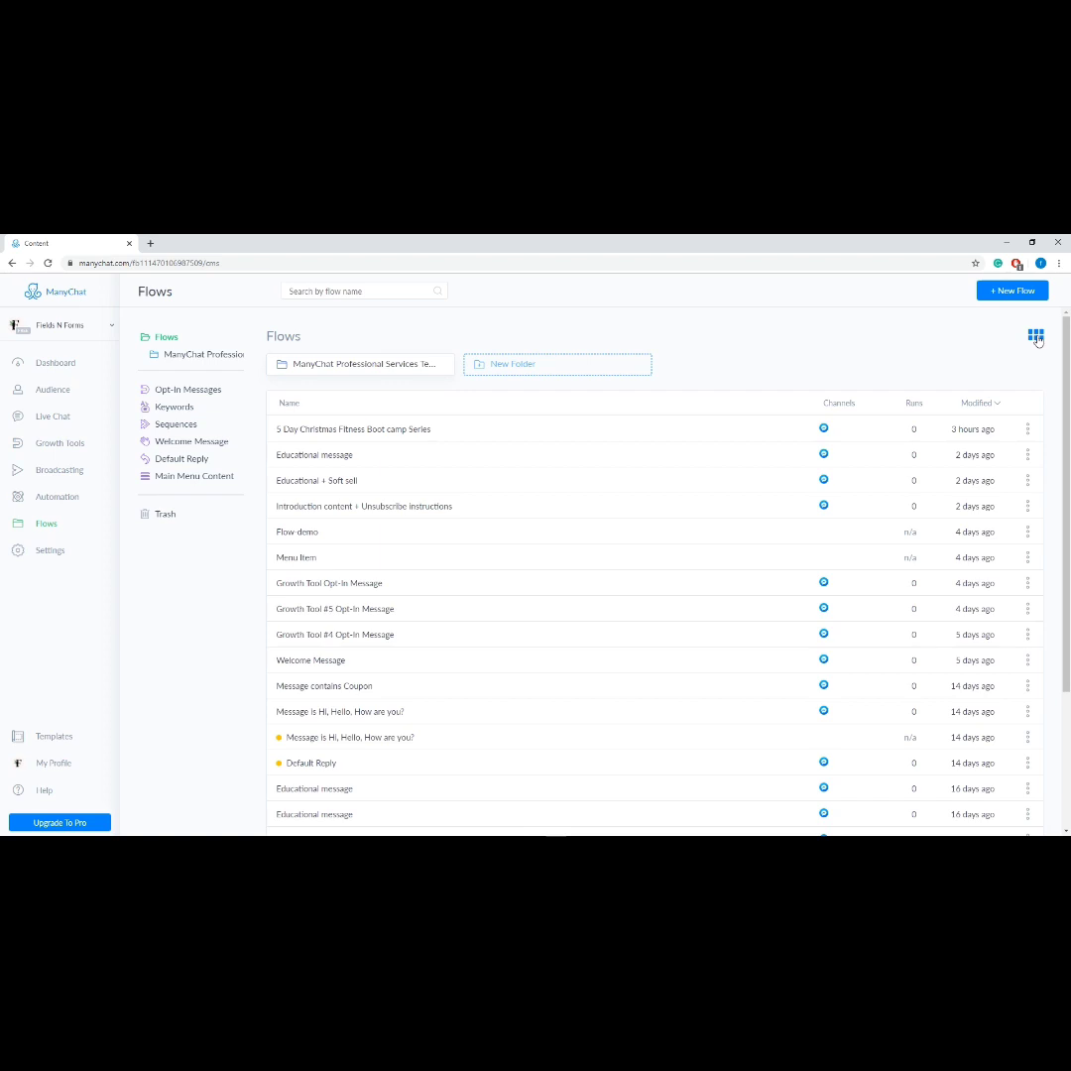
{"action": "left_click", "coordinate": [1036, 337]}
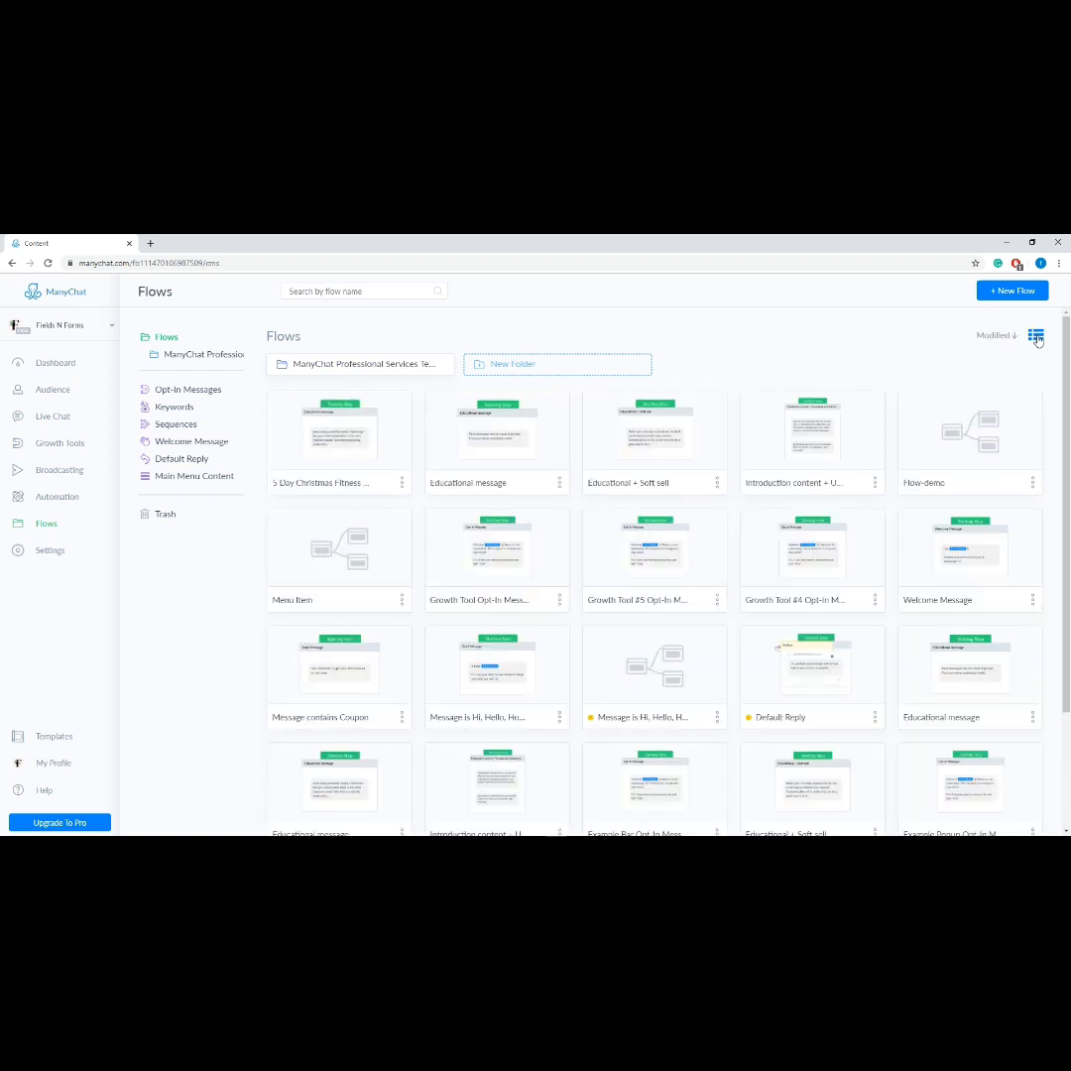
{"action": "left_click", "coordinate": [1036, 337]}
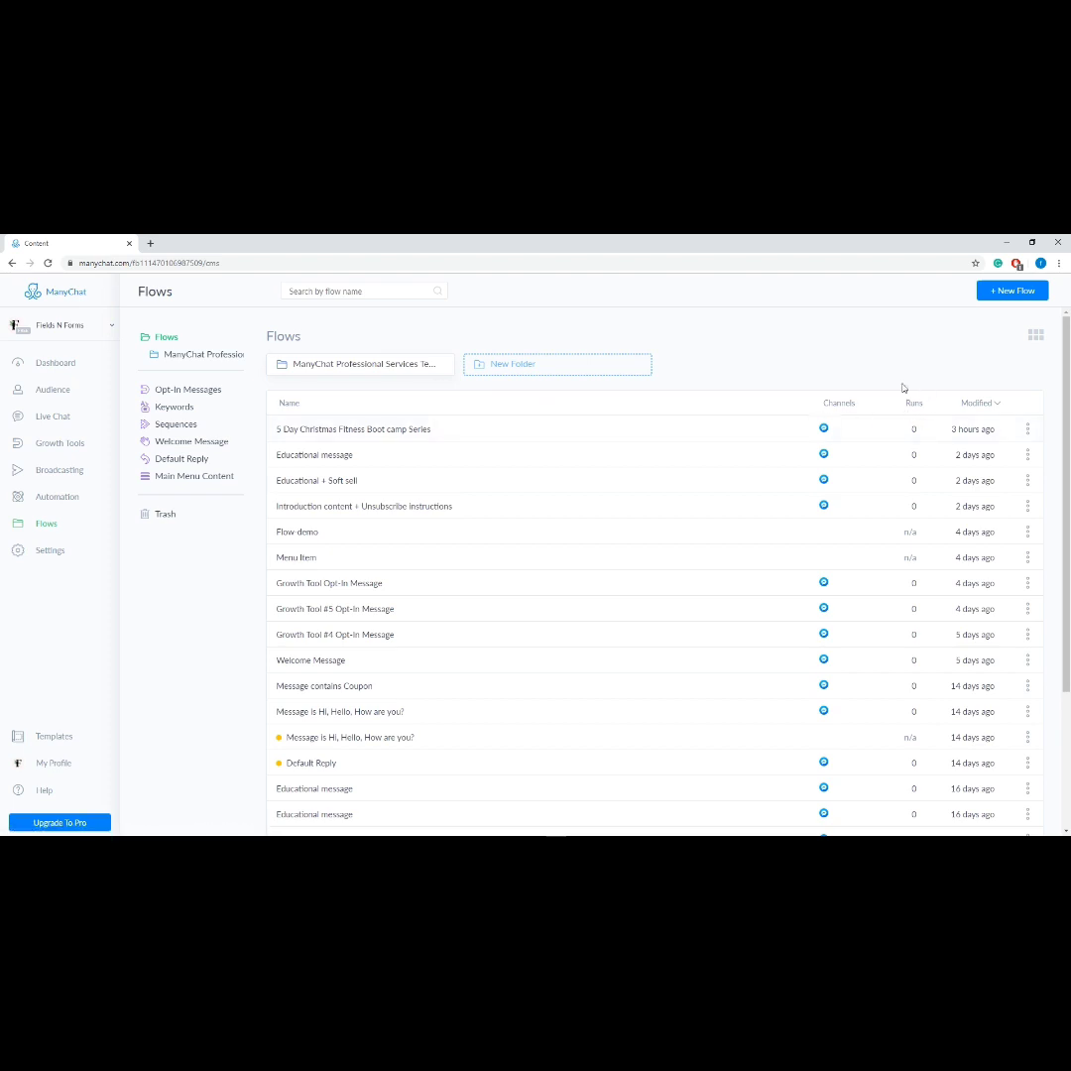
- Review the actions available for the 5 Day Christmas Fitness Boot camp Series flow and view the Trash folder
{"action": "left_click", "coordinate": [1027, 430]}
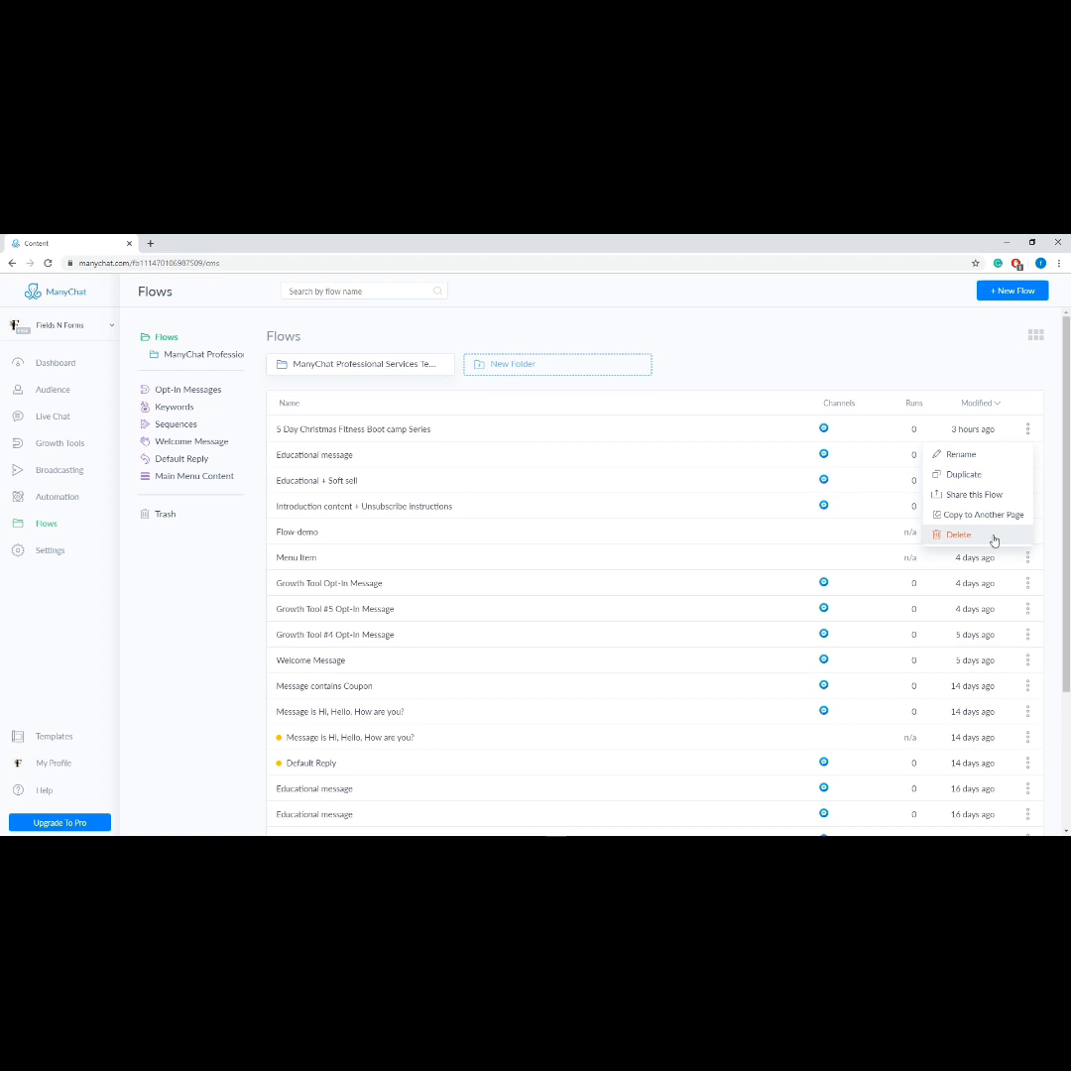
{"action": "left_click", "coordinate": [169, 515]}
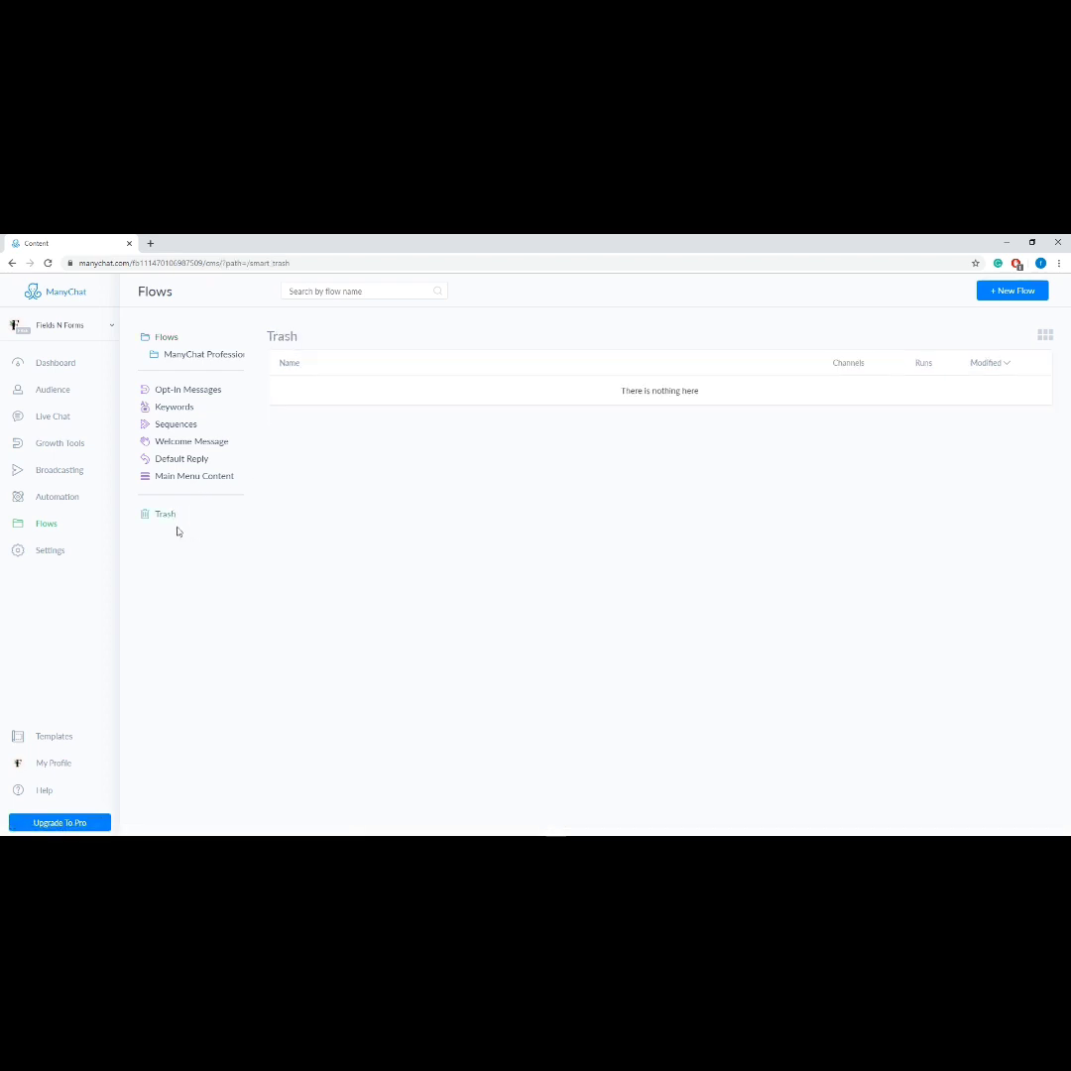